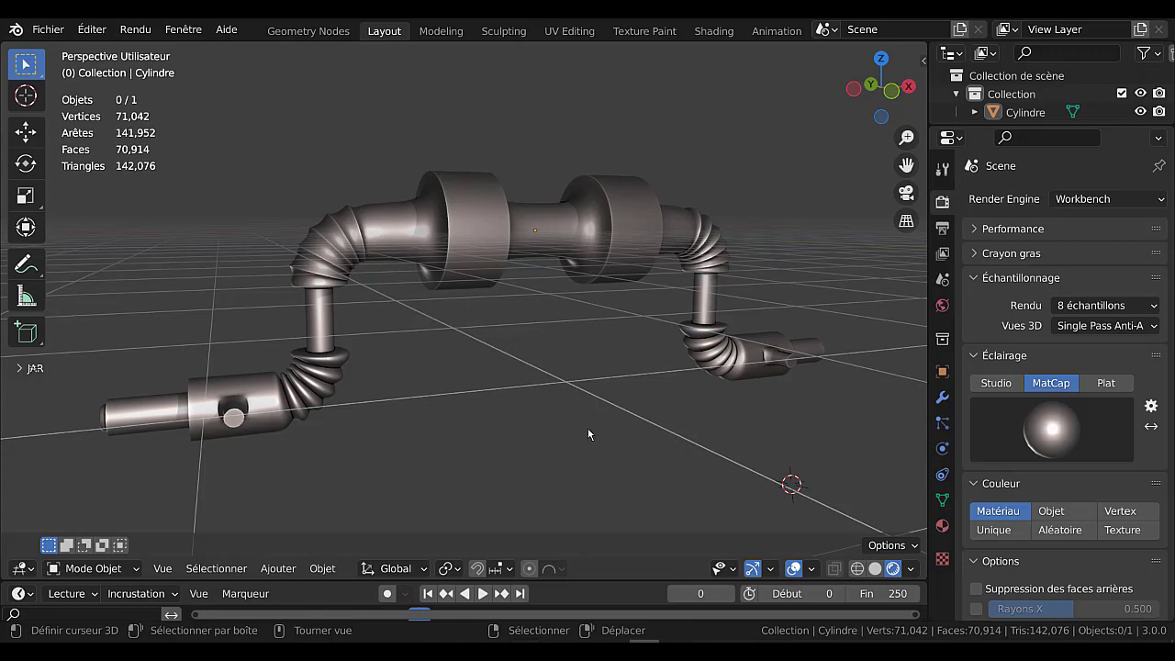
# Orbit around the finished pipe assembly to inspect it from several sides.
pyautogui.moveTo(589, 434); pyautogui.dragTo(627, 455, button='middle')
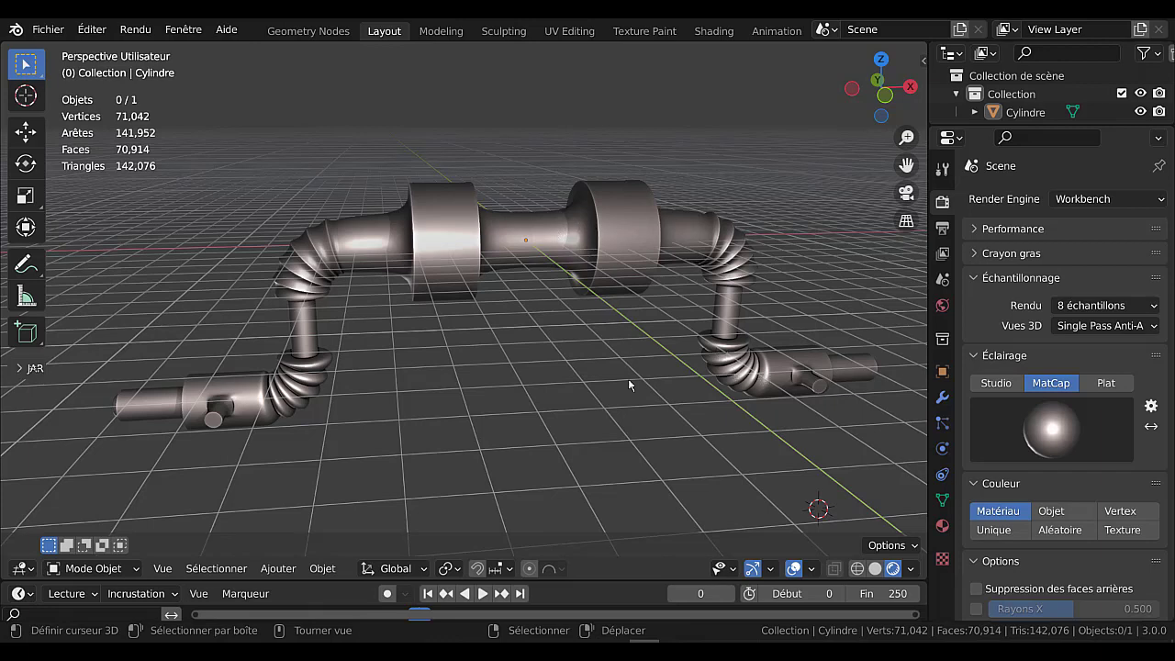
pyautogui.moveTo(589, 358); pyautogui.dragTo(534, 370, button='middle')
pyautogui.moveTo(606, 381); pyautogui.dragTo(538, 368, button='middle')
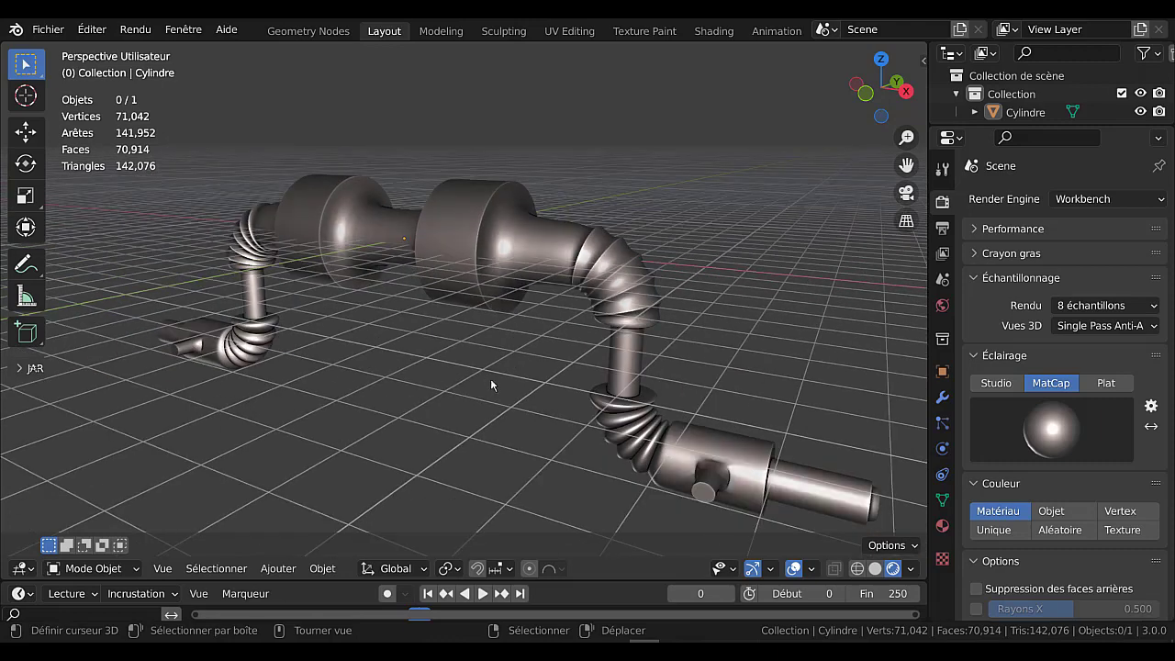
pyautogui.moveTo(531, 384); pyautogui.dragTo(564, 373, button='middle')
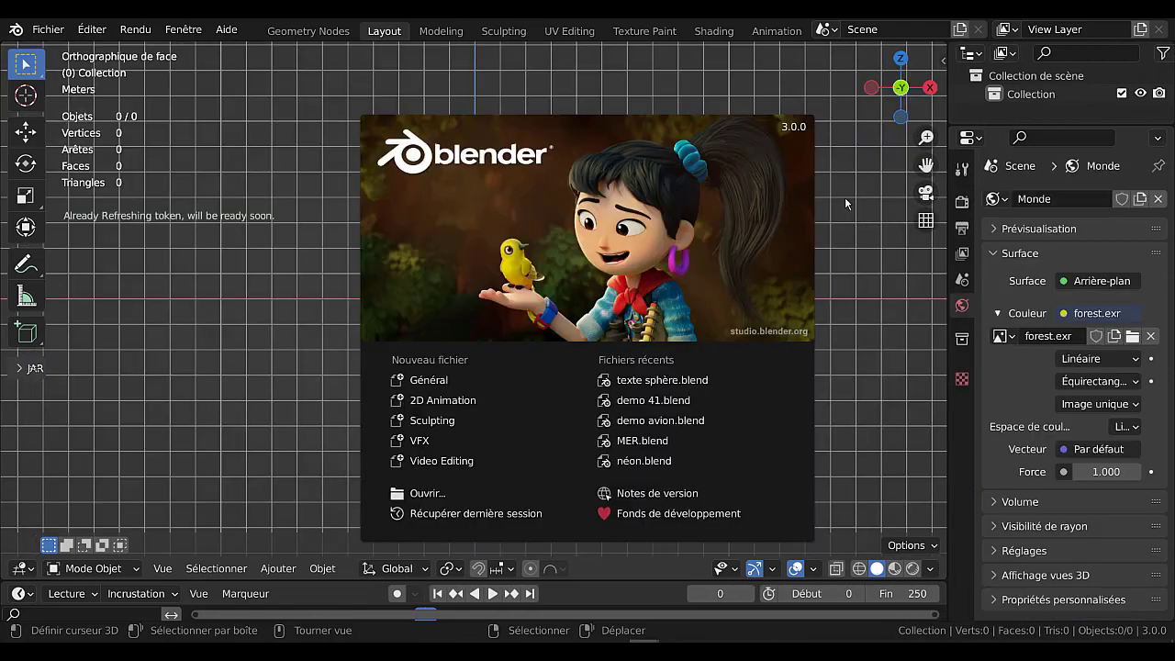
# Add a cylinder to the new scene and rotate it 90° about Y.
pyautogui.click(845, 201)
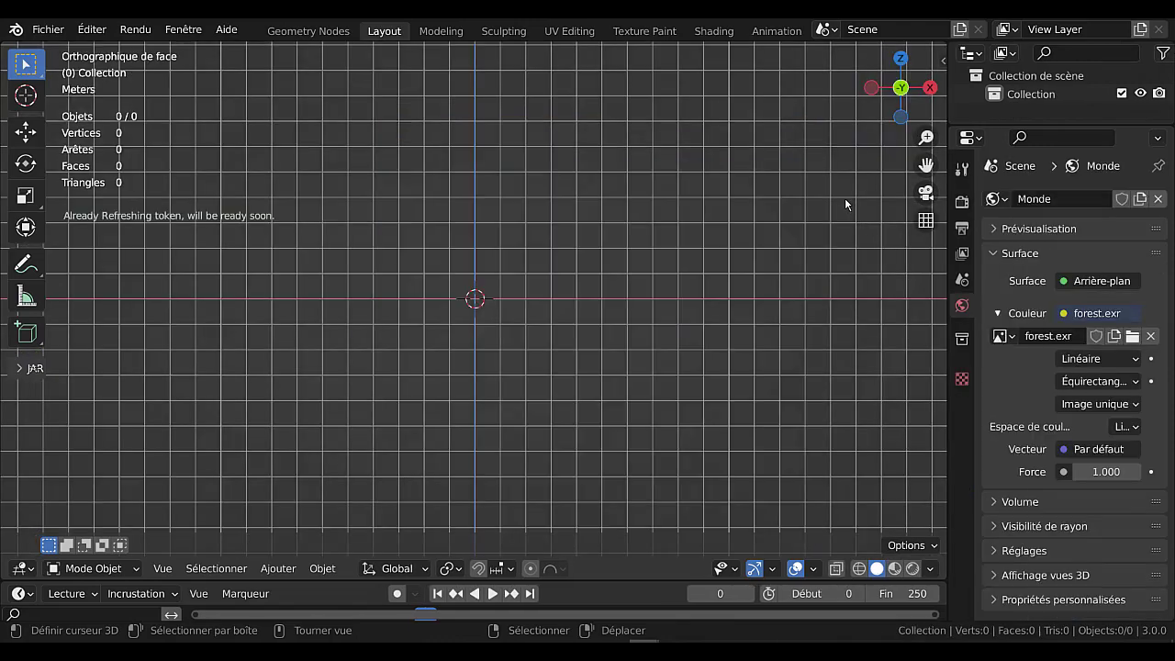
pyautogui.click(318, 571)
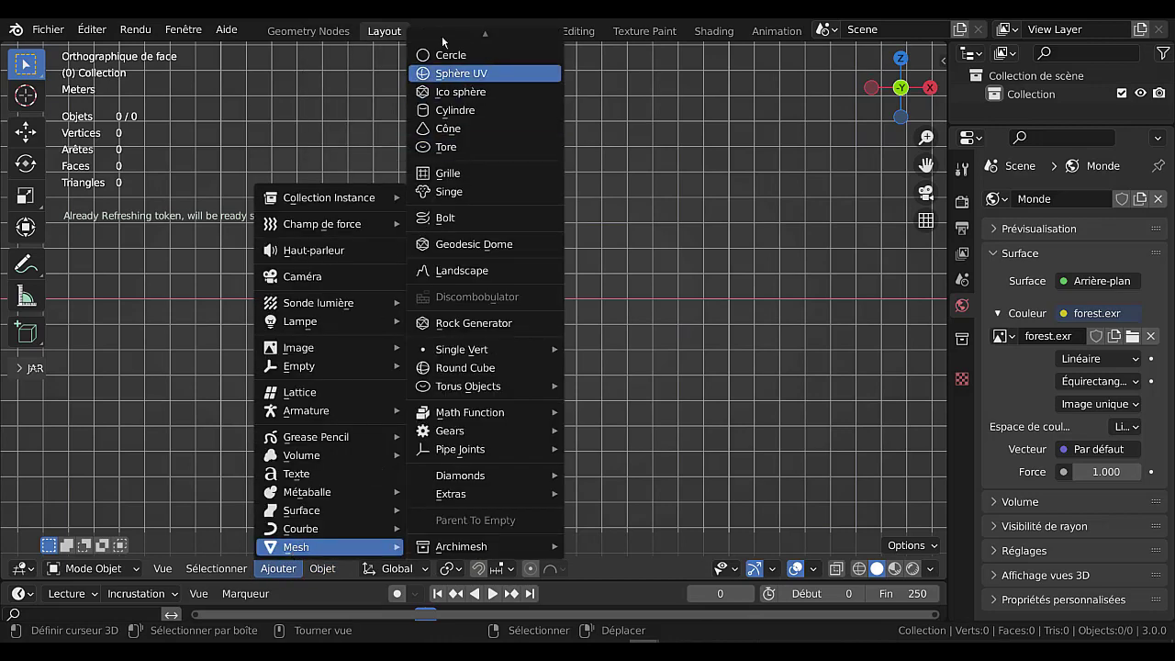
pyautogui.moveTo(329, 547)
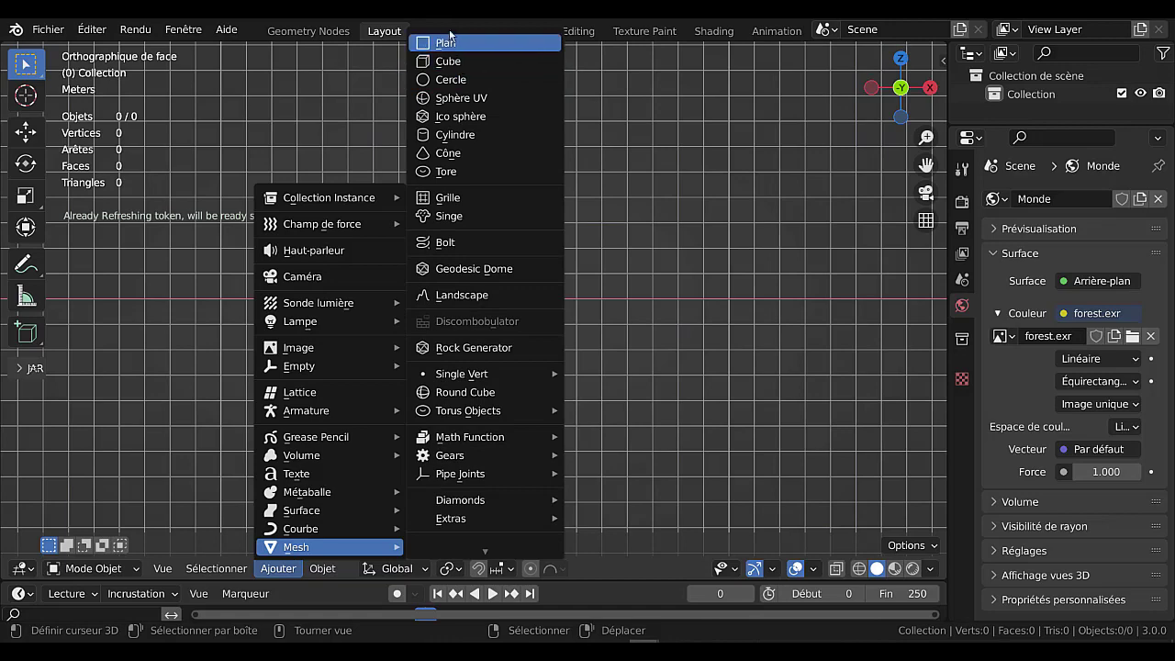
pyautogui.click(456, 135)
pyautogui.scroll(2, 629, 428)
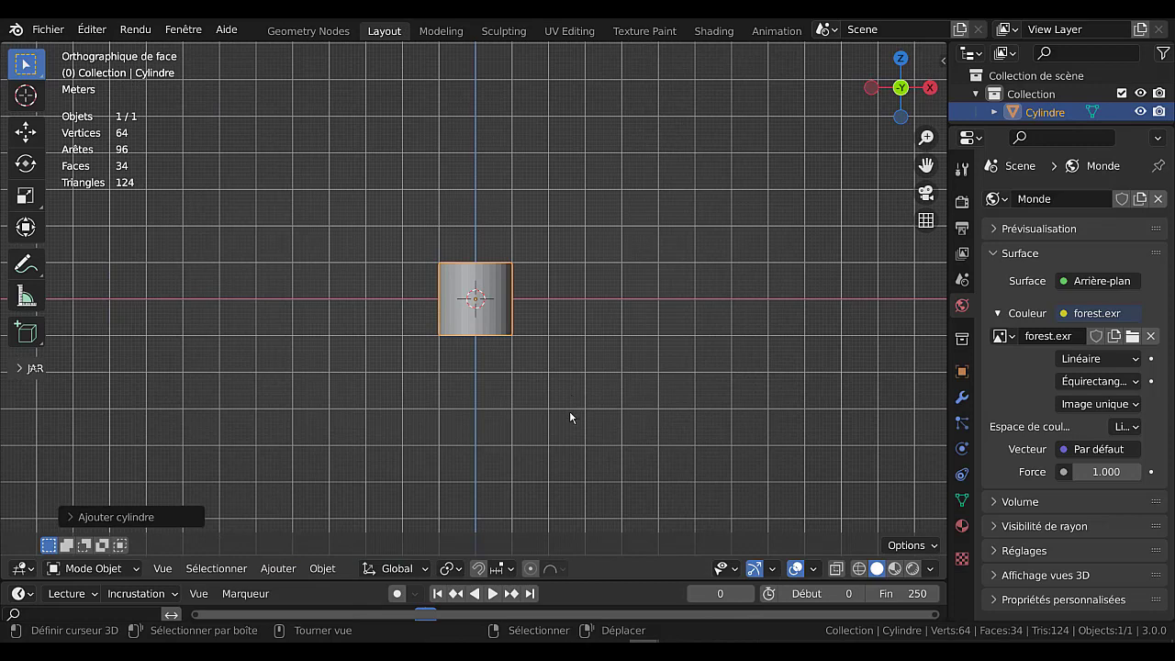
pyautogui.press('r')
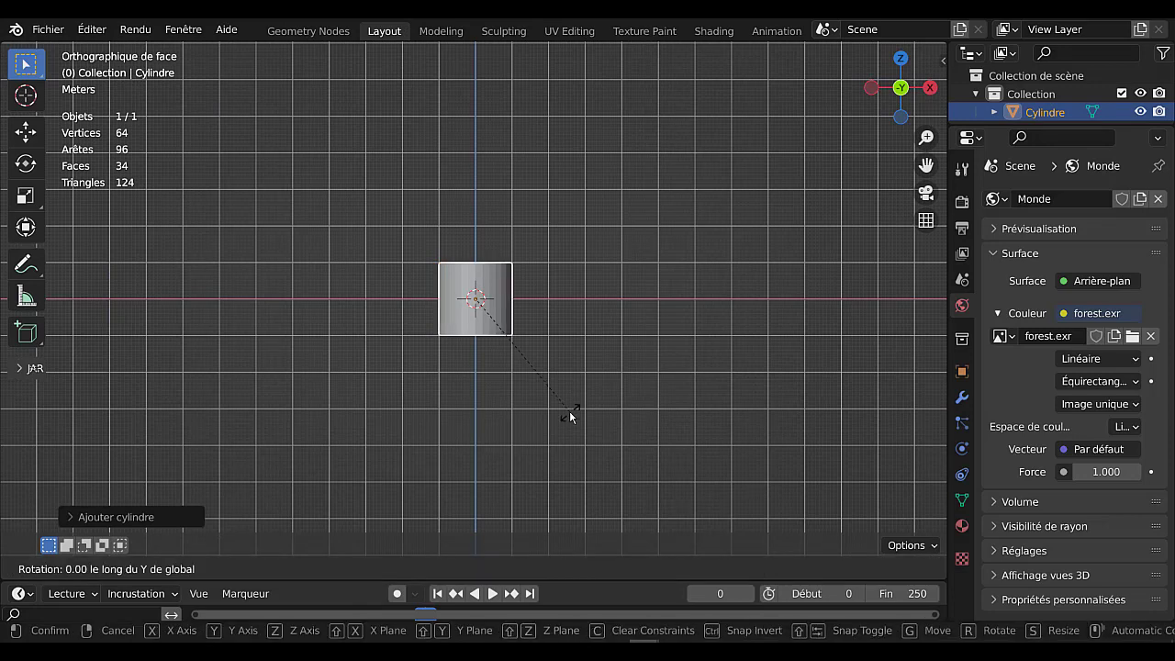
pyautogui.write('90')
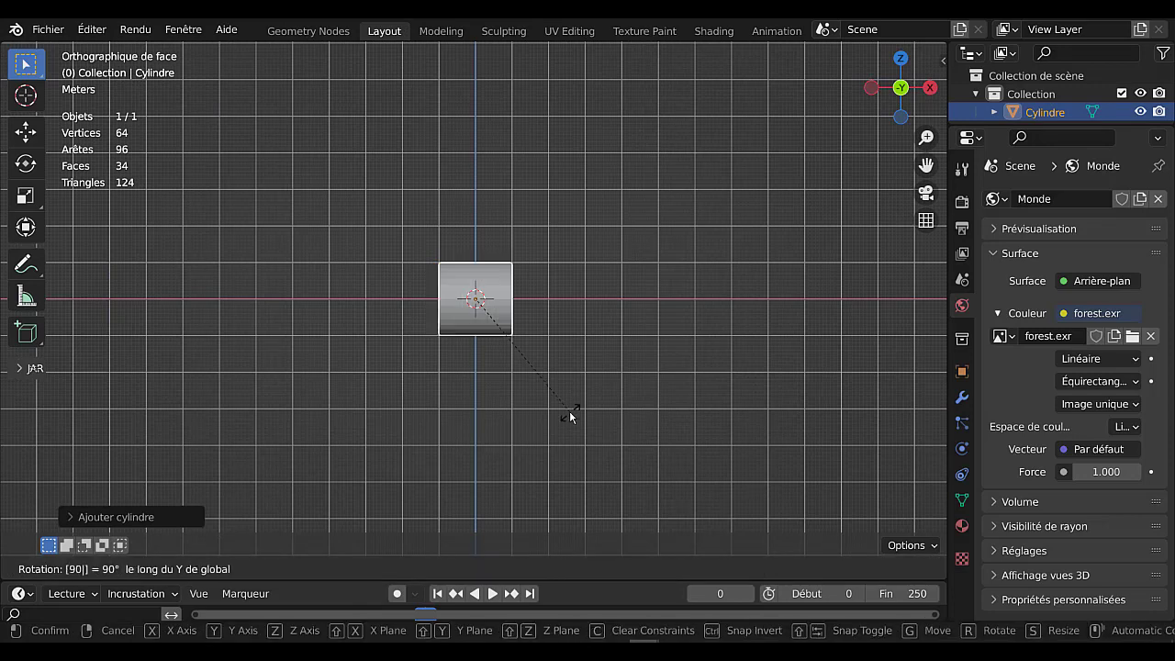
pyautogui.press('Return')
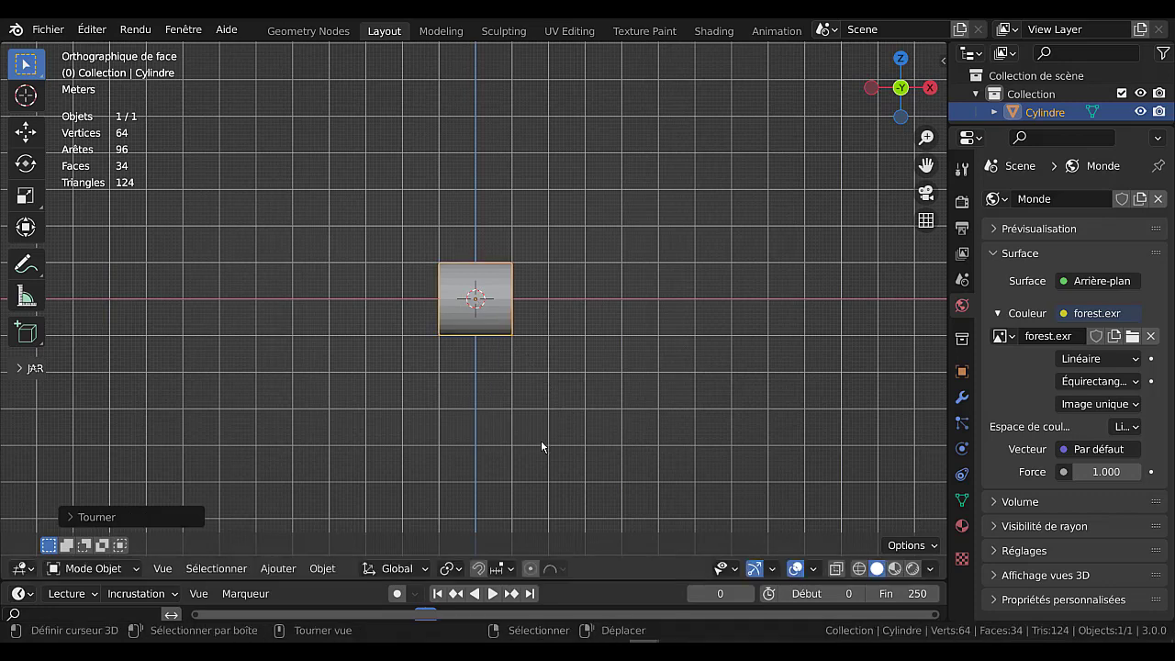
# Stretch the cylinder's mesh along X into a long tube.
pyautogui.press('Tab')
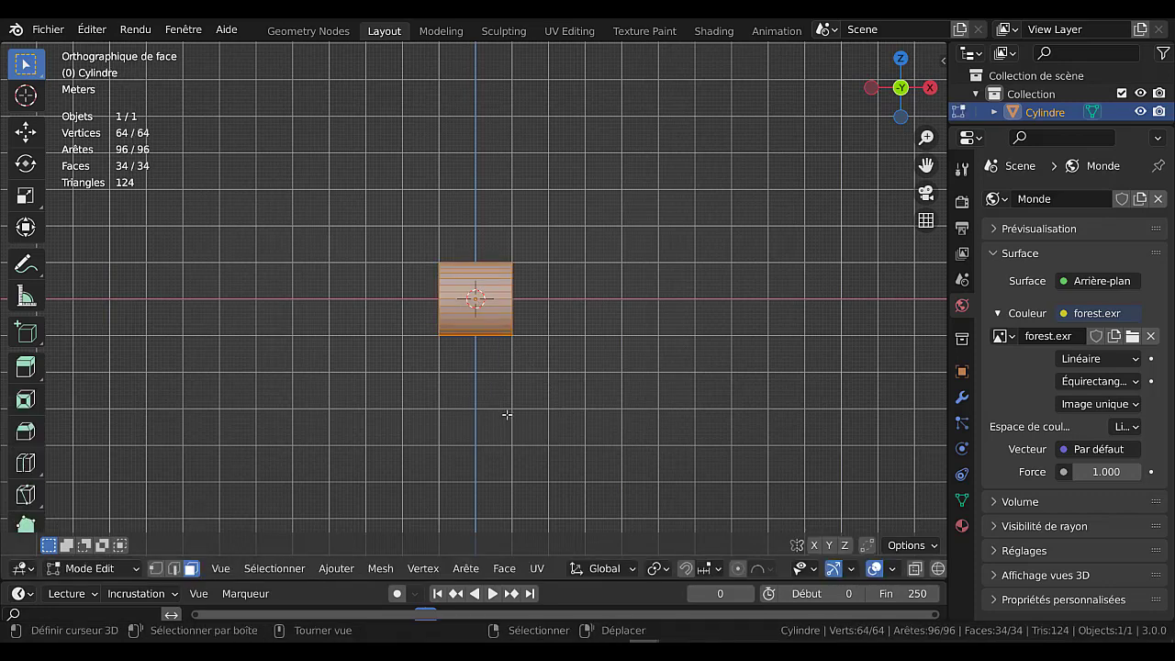
pyautogui.press('s')
pyautogui.press('x')
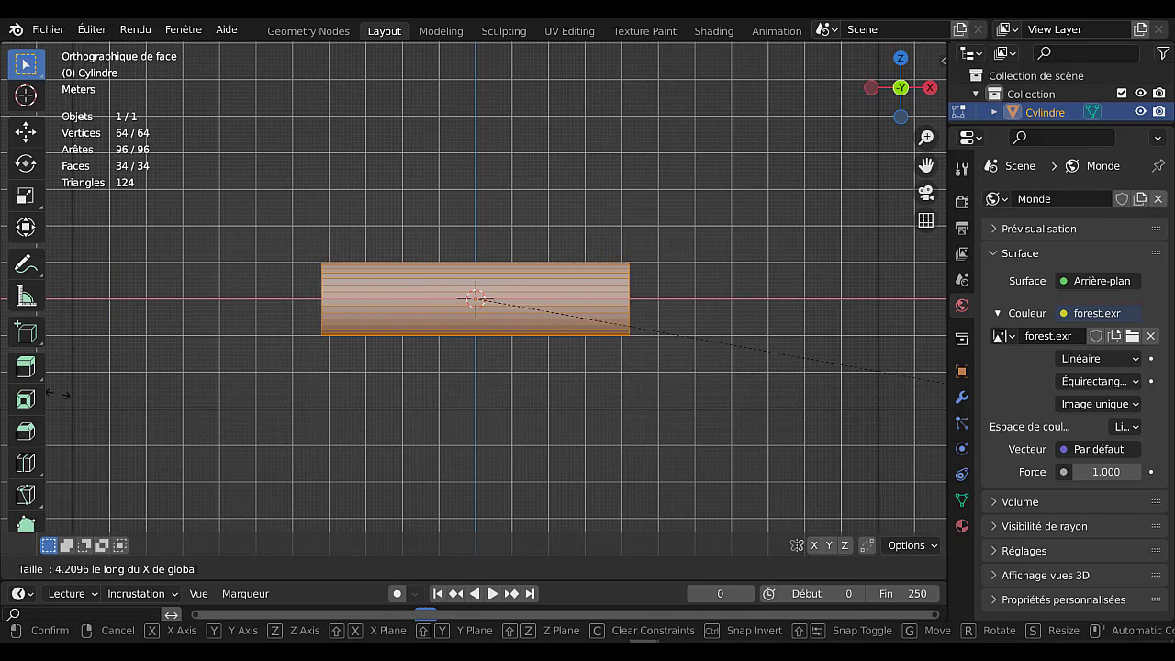
pyautogui.click(69, 393)
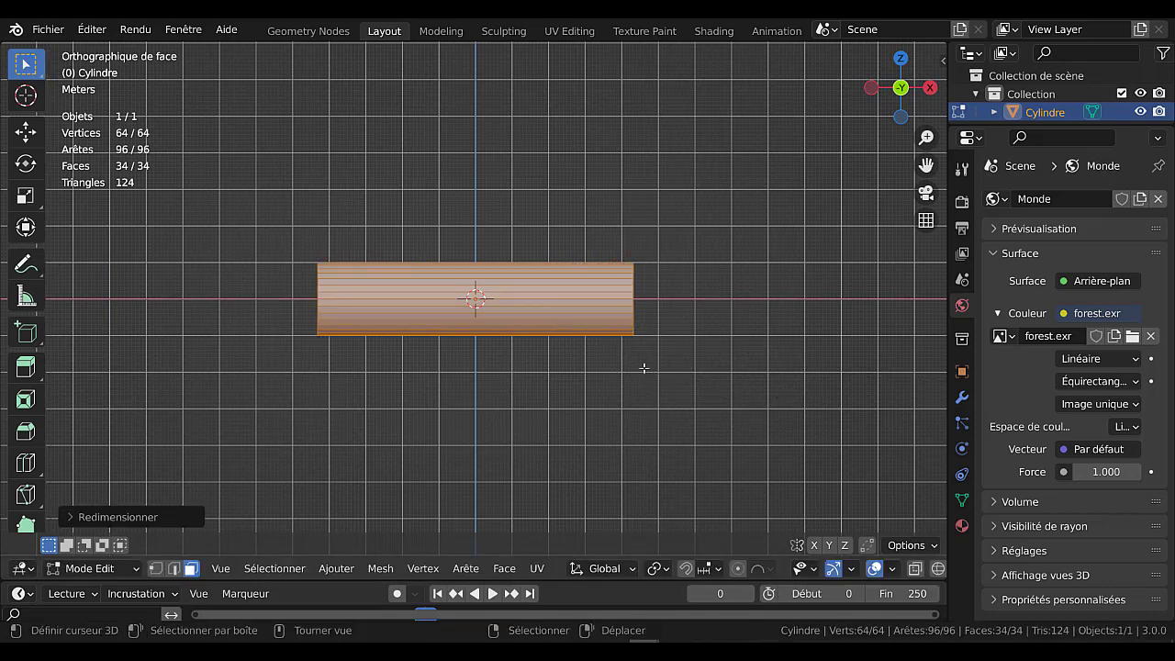
# Add a Mirror modifier to the cylinder and test it with an X move.
pyautogui.click(962, 397)
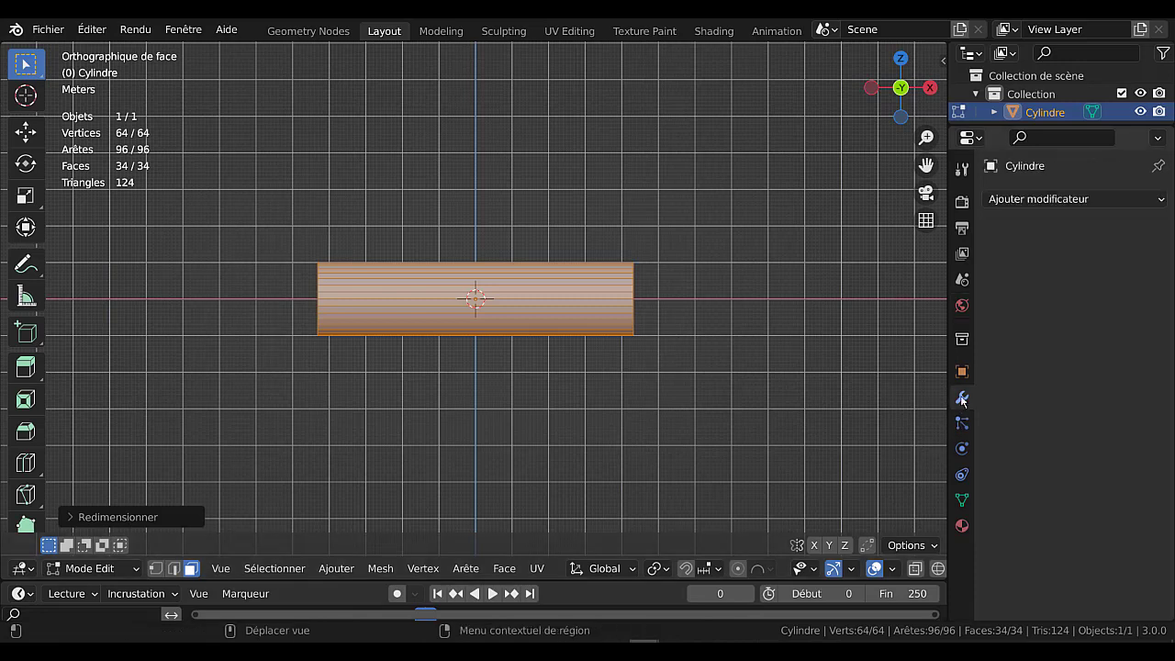
pyautogui.click(1062, 201)
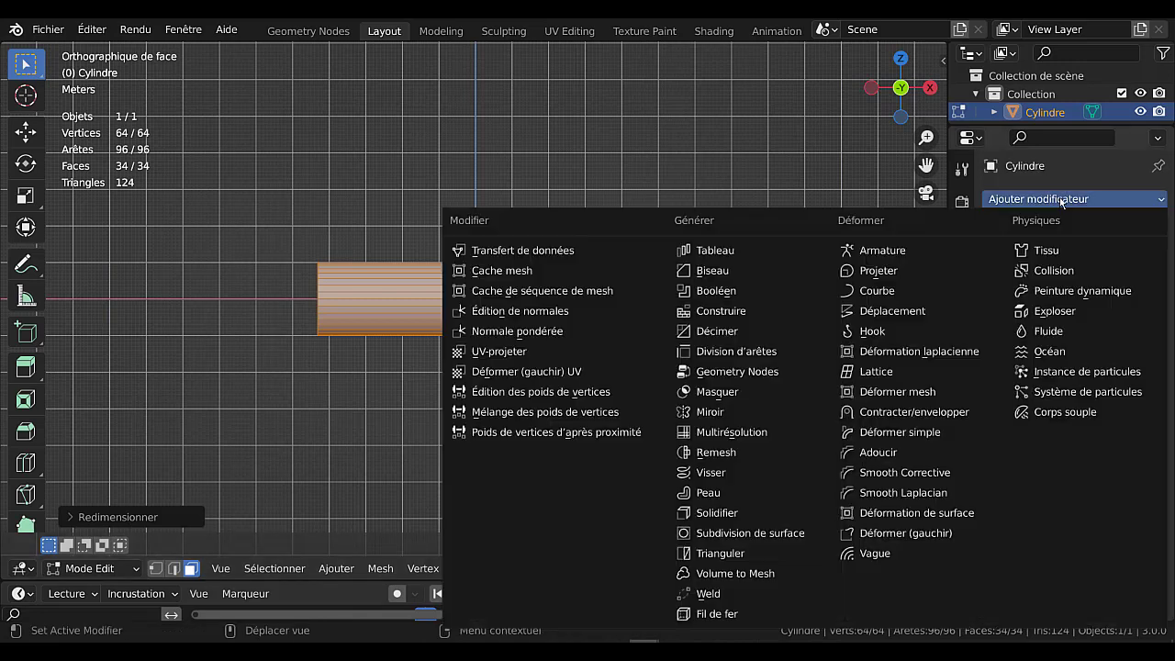
pyautogui.click(722, 412)
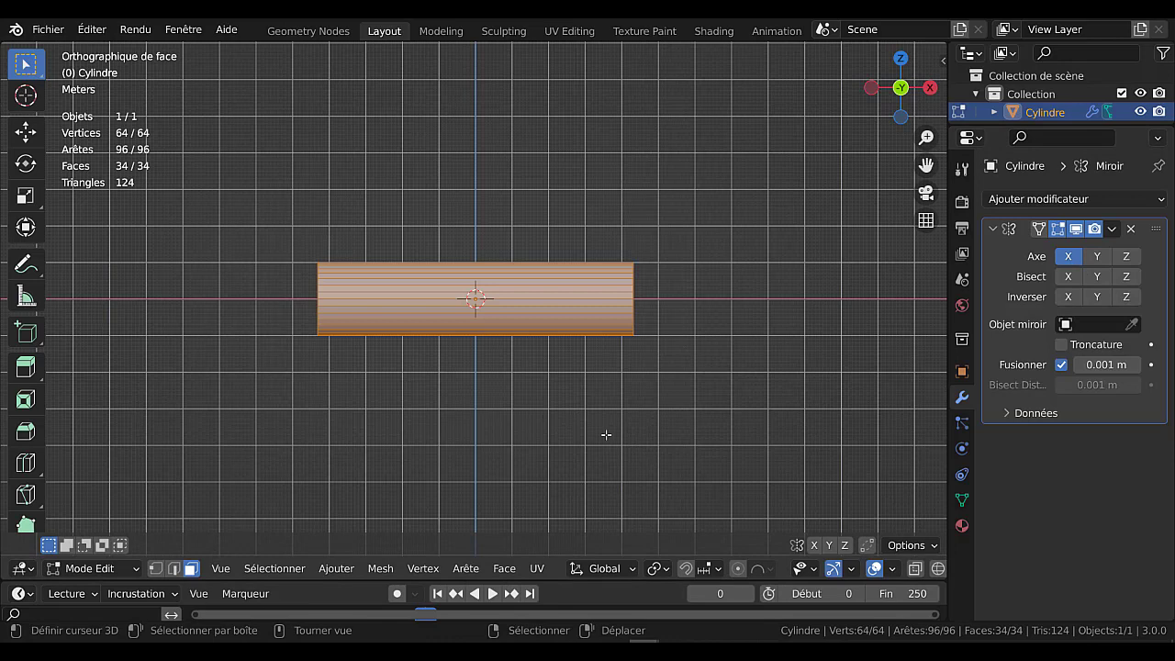
pyautogui.press('g')
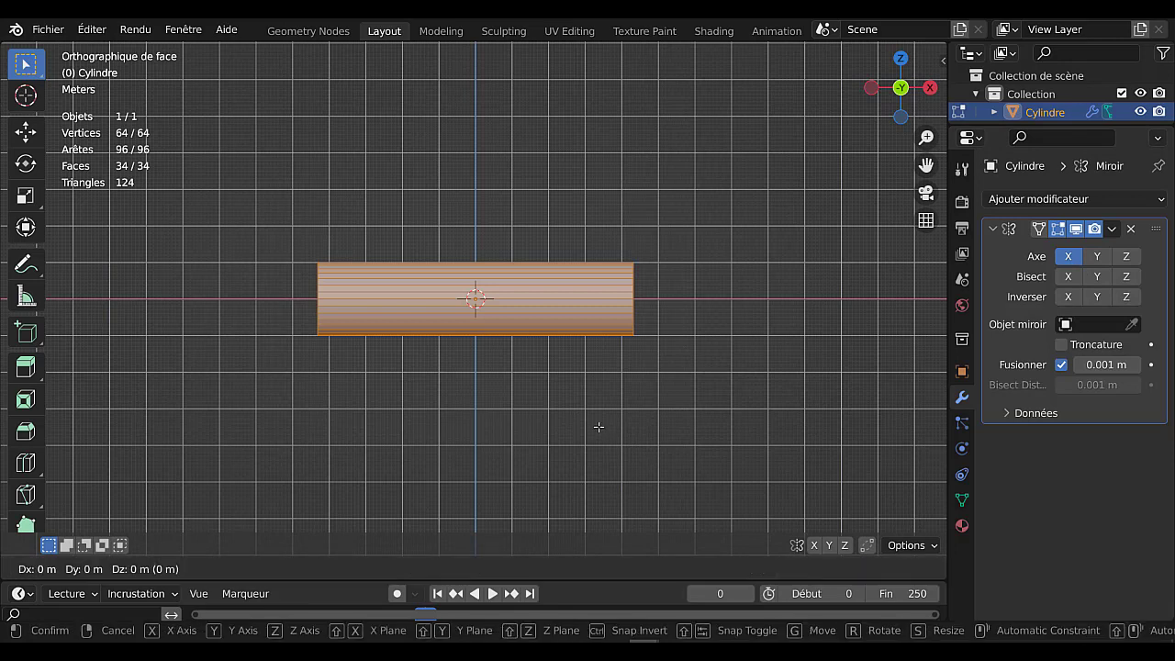
pyautogui.press('x')
pyautogui.press('Escape')
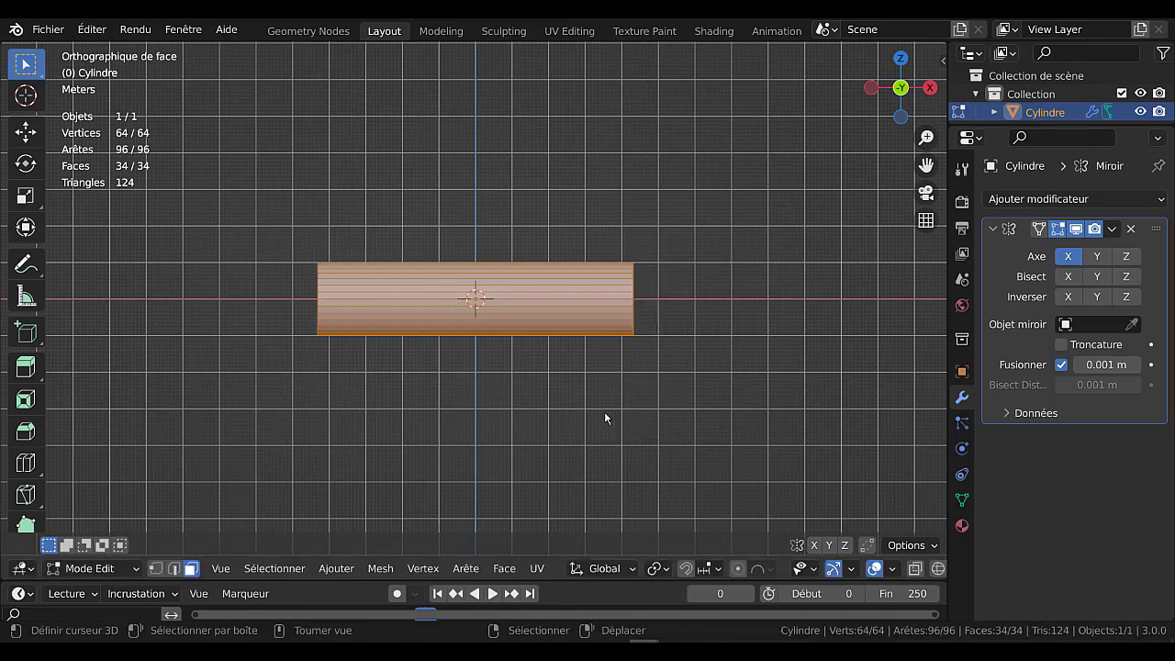
pyautogui.press('Tab')
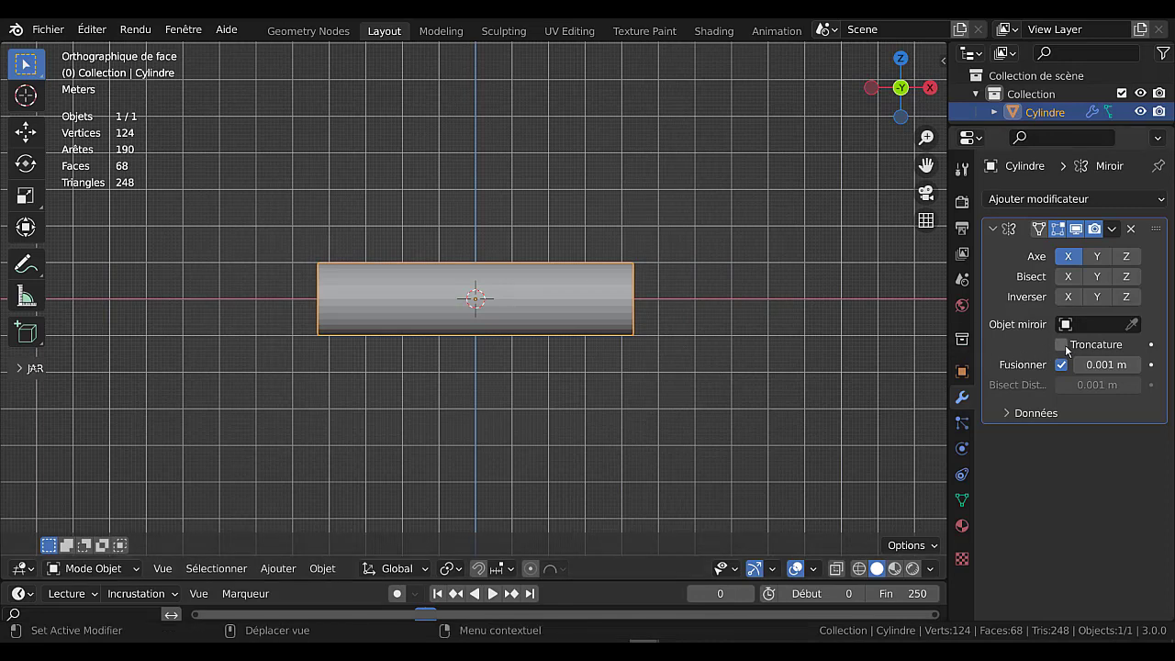
# Turn on the mirror's clipping and test it by moving the mesh.
pyautogui.click(1062, 344)
pyautogui.press('Tab')
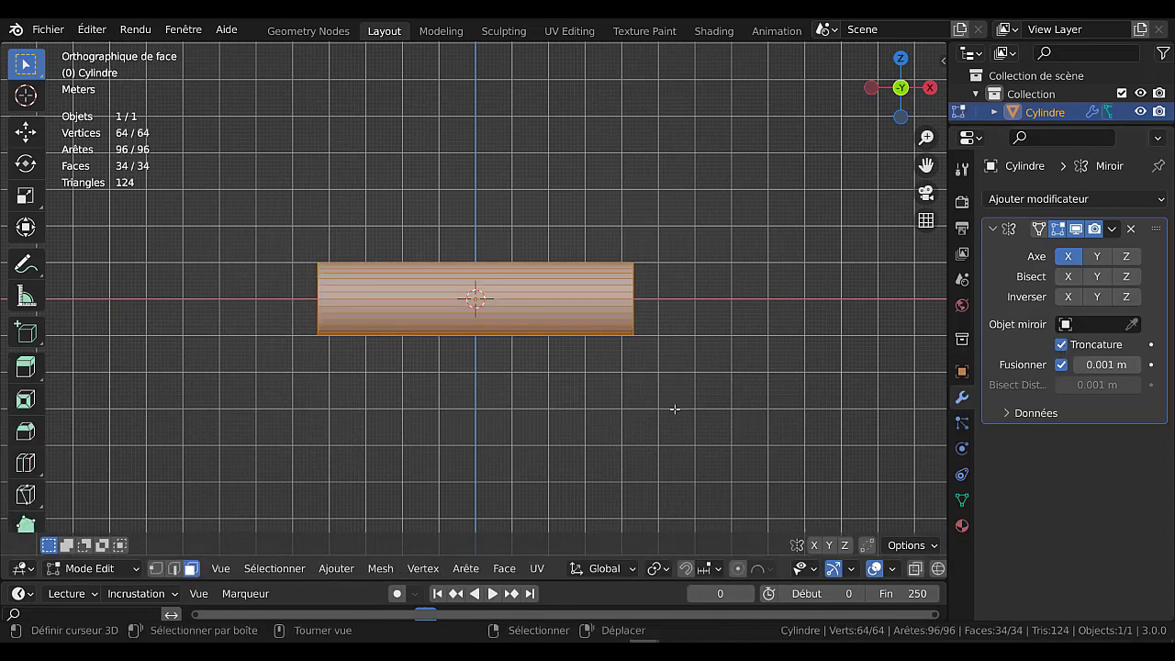
pyautogui.press('g')
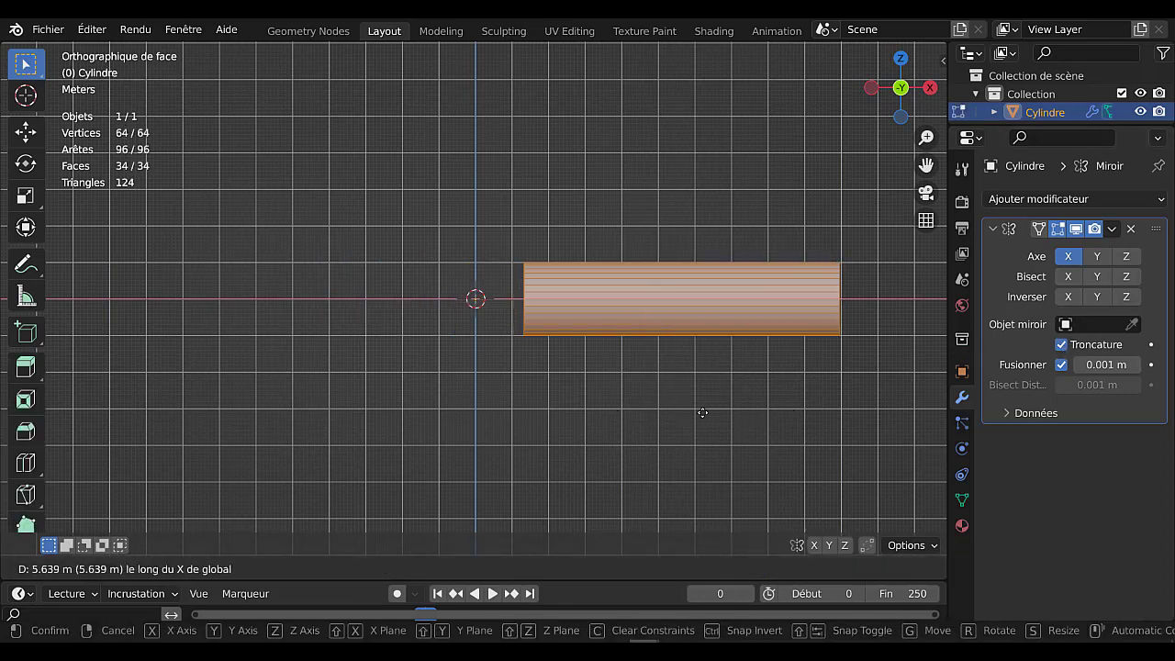
pyautogui.rightClick(642, 413)
pyautogui.scroll(-4, 679, 404)
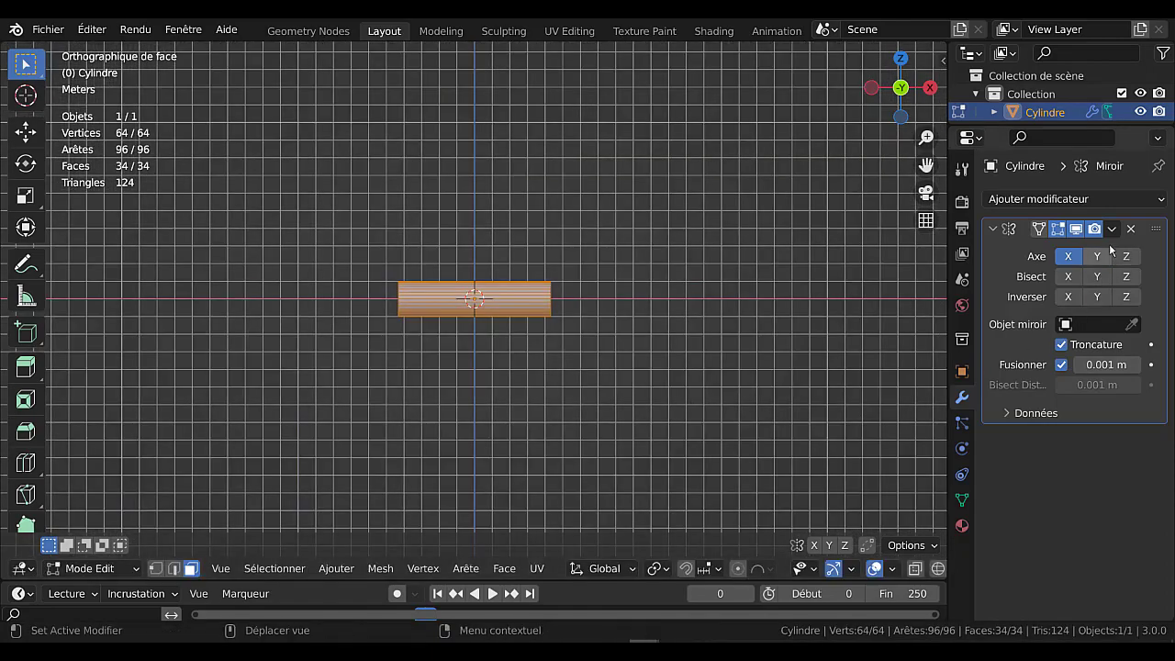
pyautogui.moveTo(692, 391); pyautogui.dragTo(629, 452, button='middle')
pyautogui.scroll(3, 629, 451)
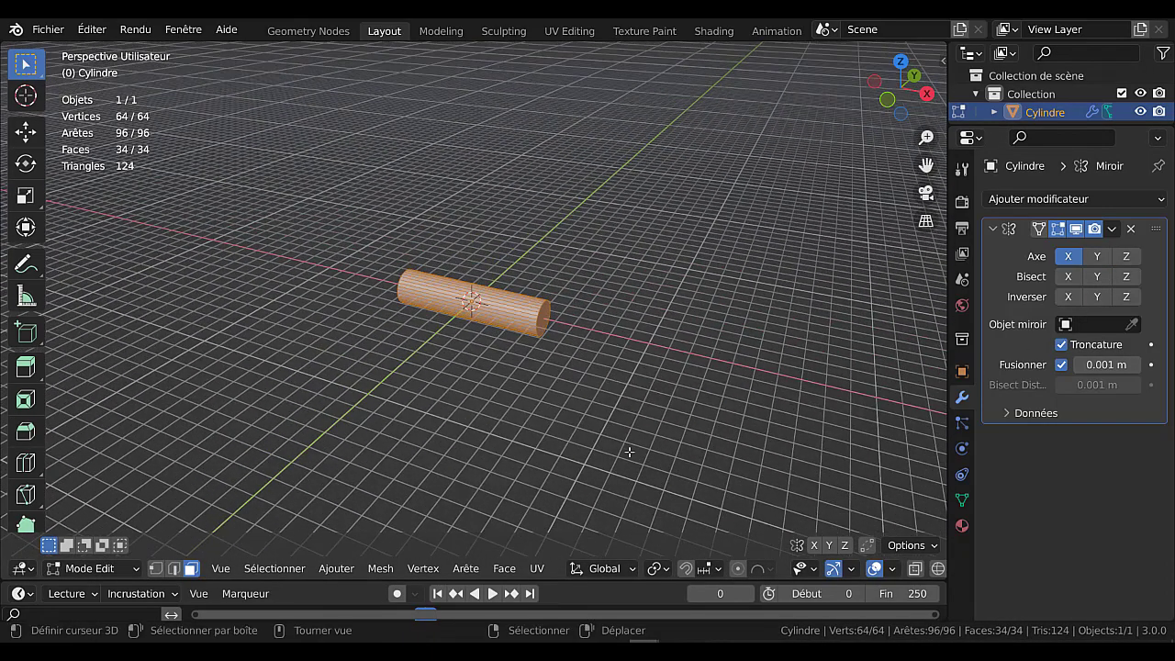
pyautogui.press('Tab')
pyautogui.scroll(3, 629, 452)
pyautogui.moveTo(579, 406); pyautogui.dragTo(624, 389, button='middle')
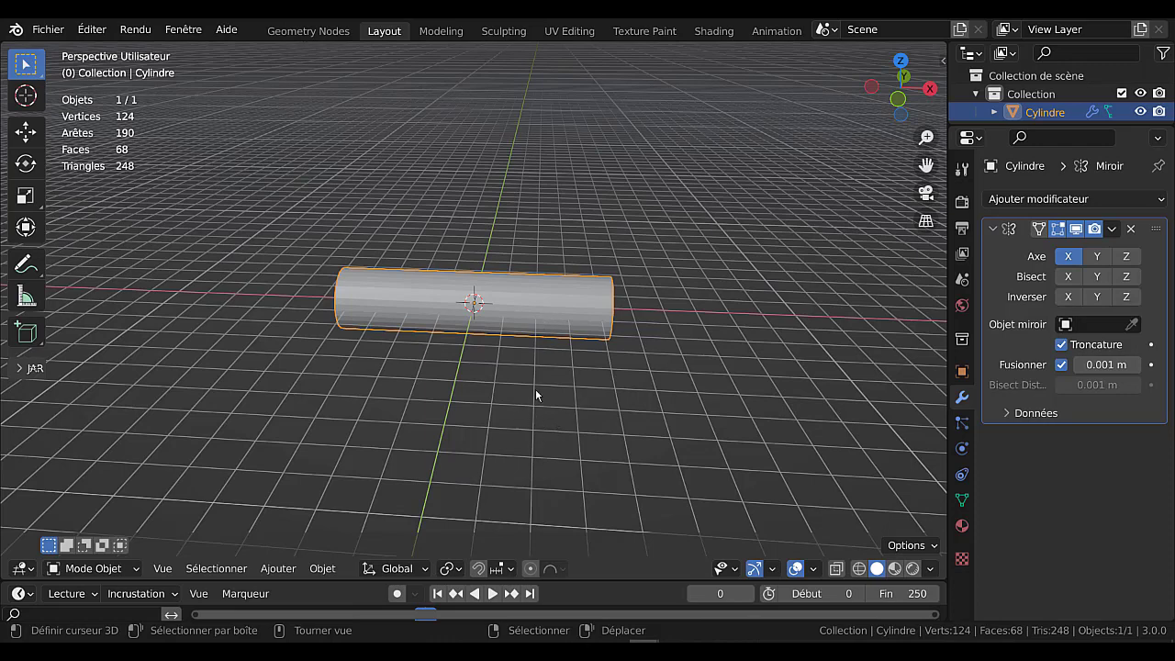
# Apply all transforms to the cylinder and recheck the mirror along X.
pyautogui.hotkey('ctrl', 'a')
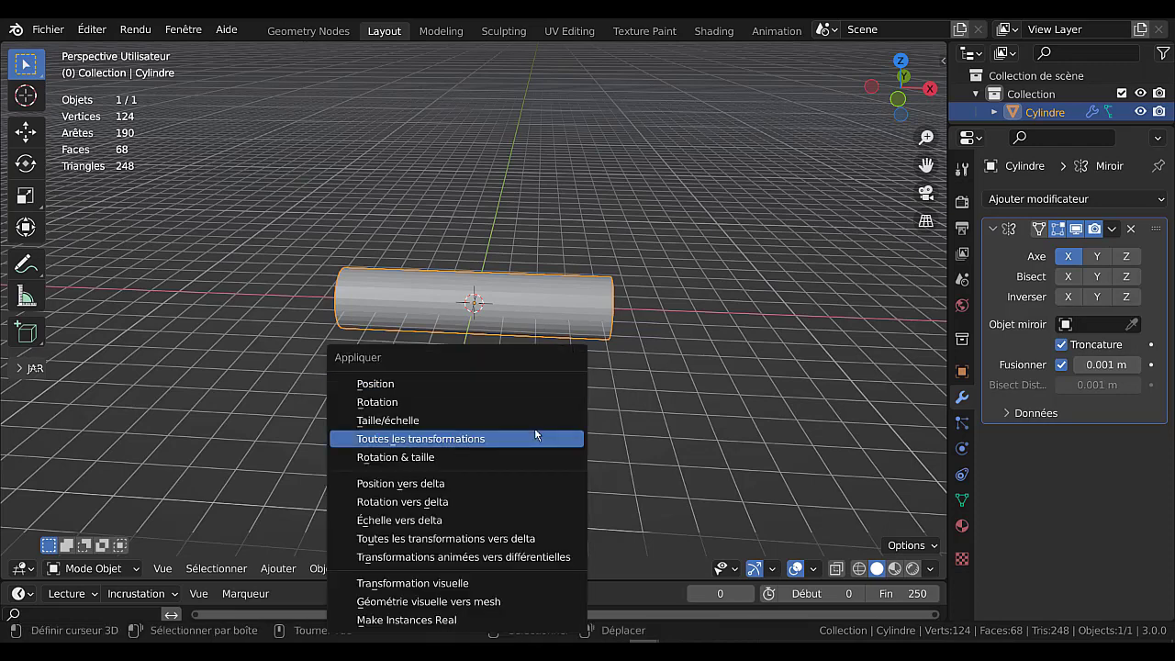
pyautogui.click(494, 443)
pyautogui.press('Tab')
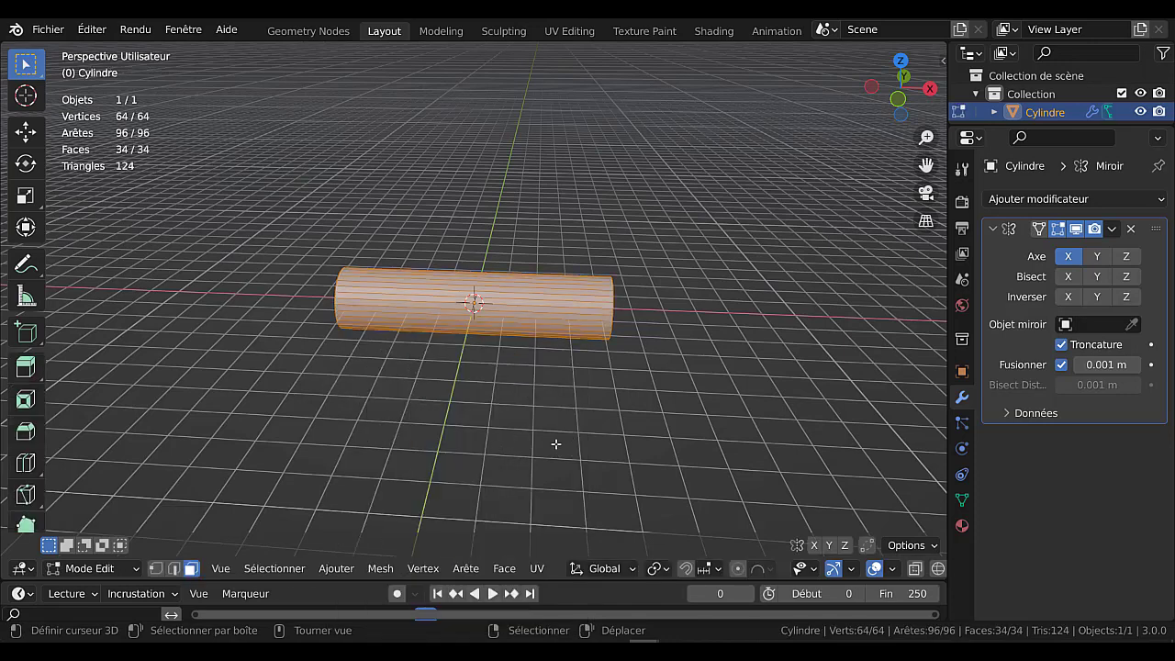
pyautogui.press('g')
pyautogui.press('x')
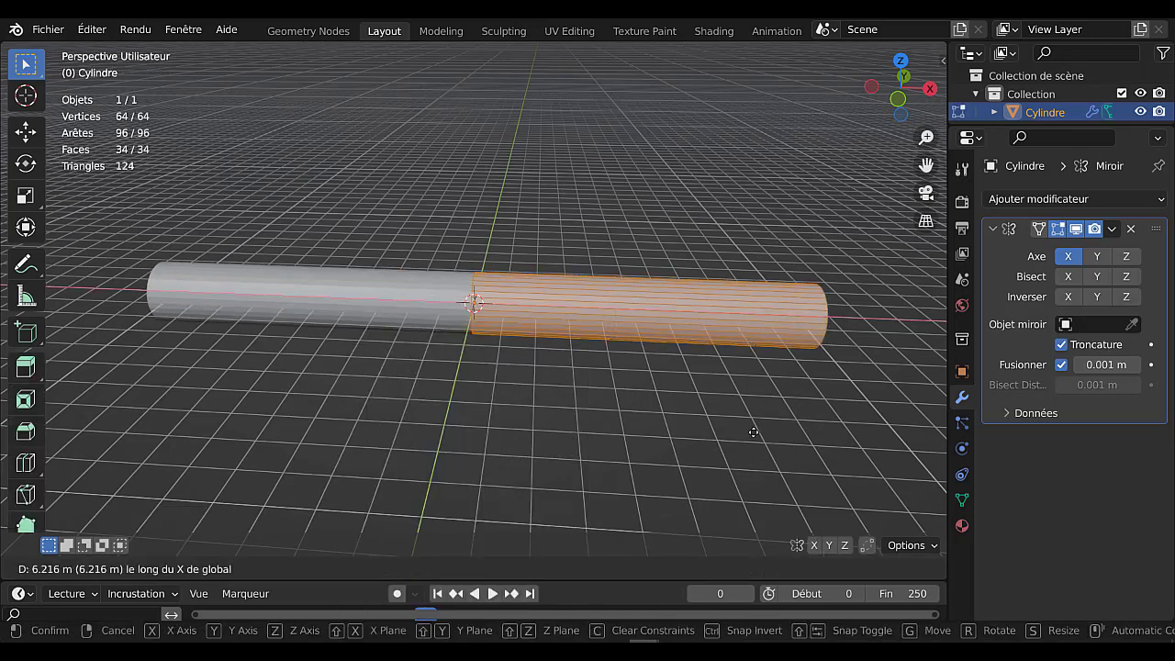
pyautogui.rightClick(686, 438)
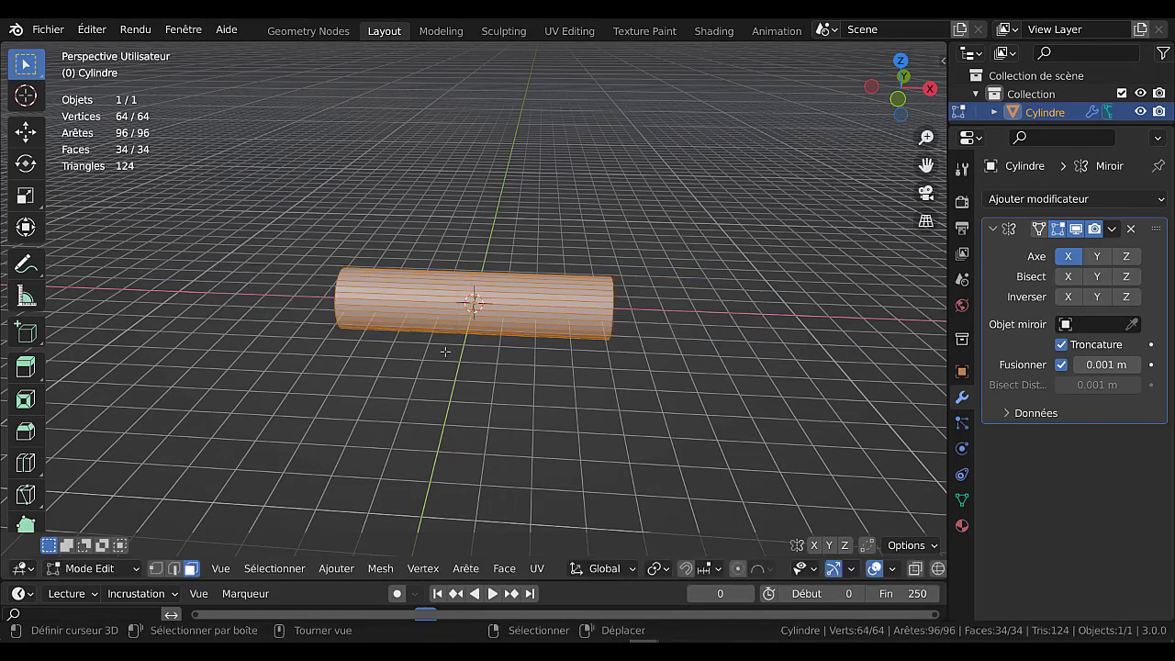
pyautogui.scroll(1, 492, 377)
pyautogui.scroll(1, 492, 330)
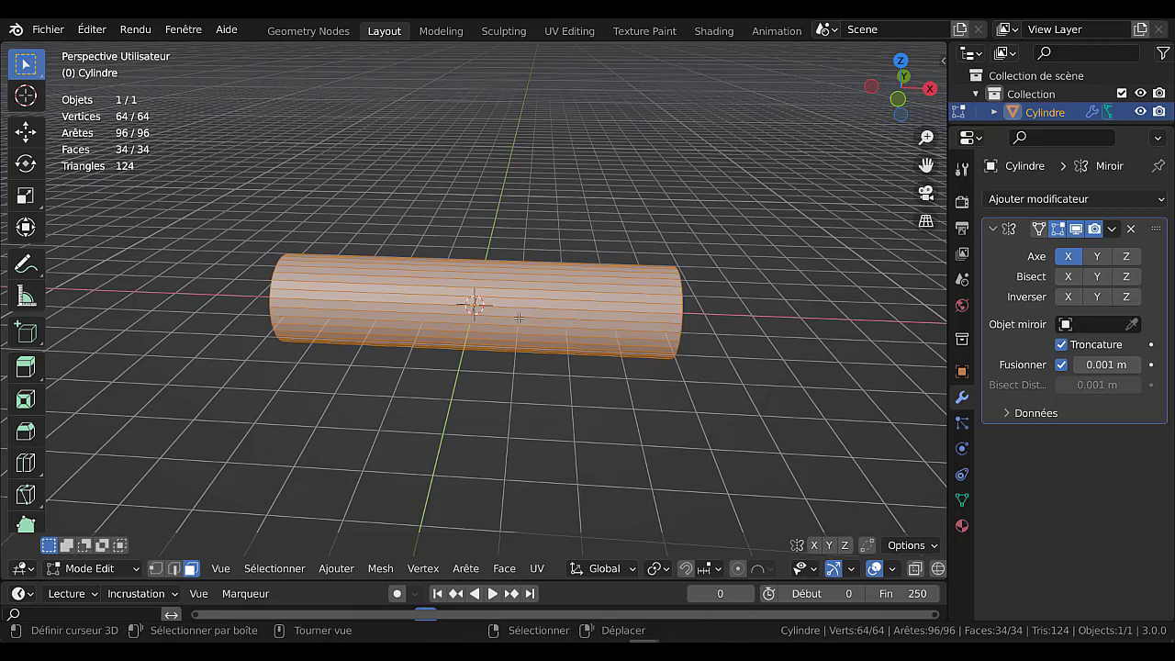
pyautogui.click(515, 327)
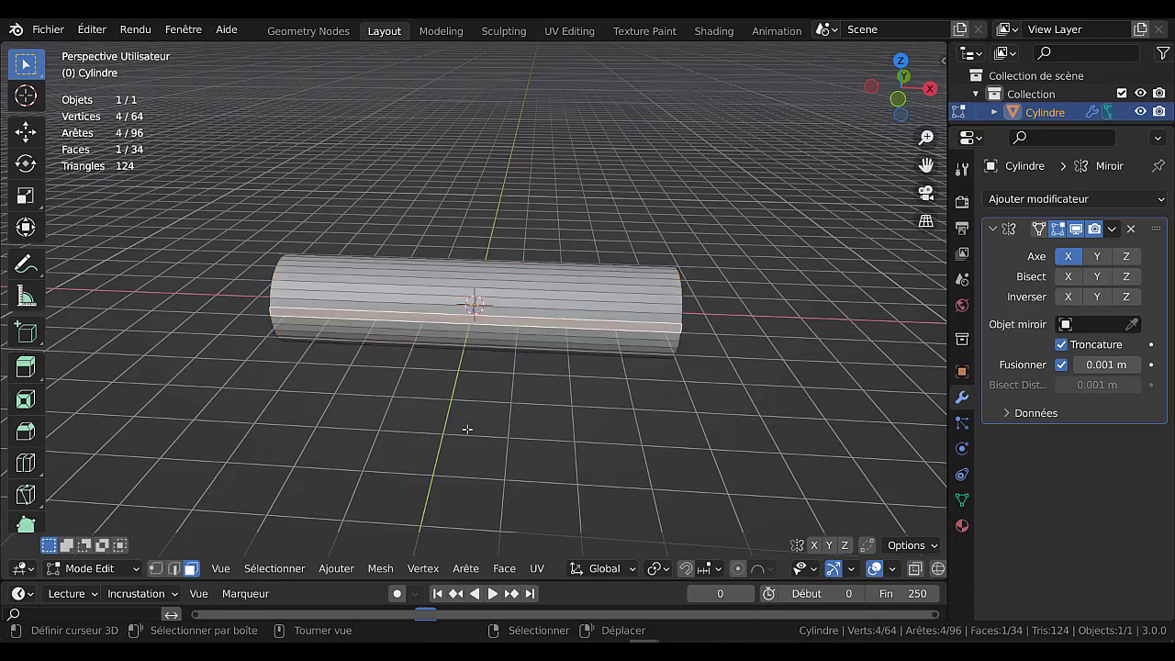
pyautogui.press('Tab')
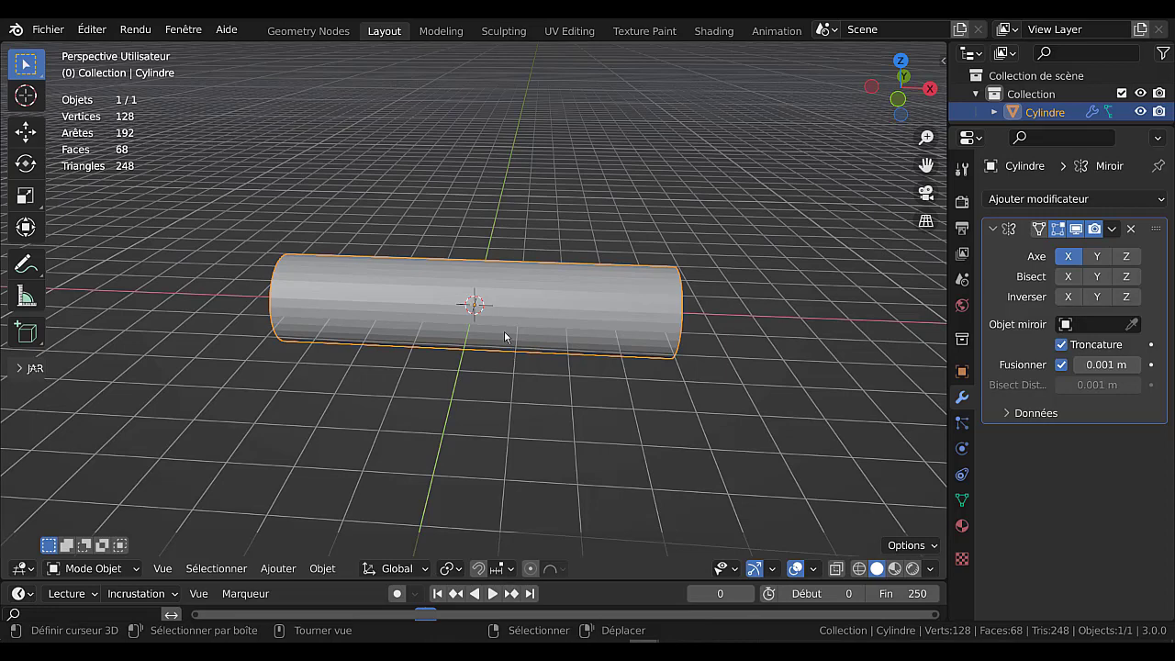
# Delete the old cylinder and add a fresh cylinder mesh.
pyautogui.press('x')
pyautogui.click(505, 337)
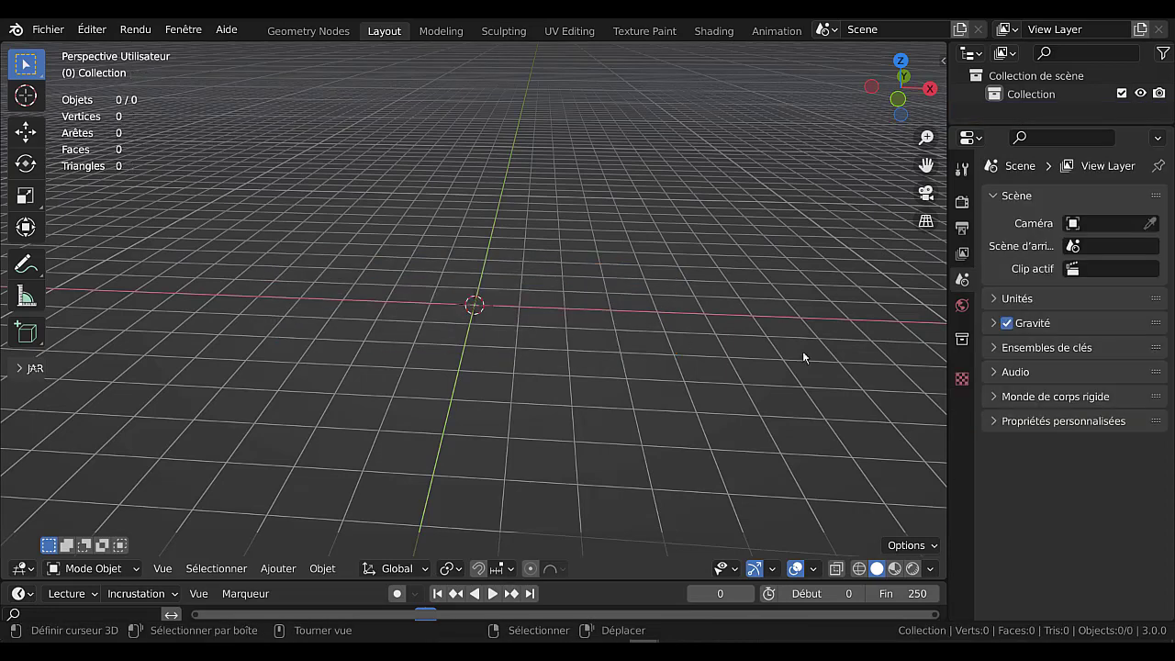
pyautogui.click(276, 568)
pyautogui.moveTo(296, 548)
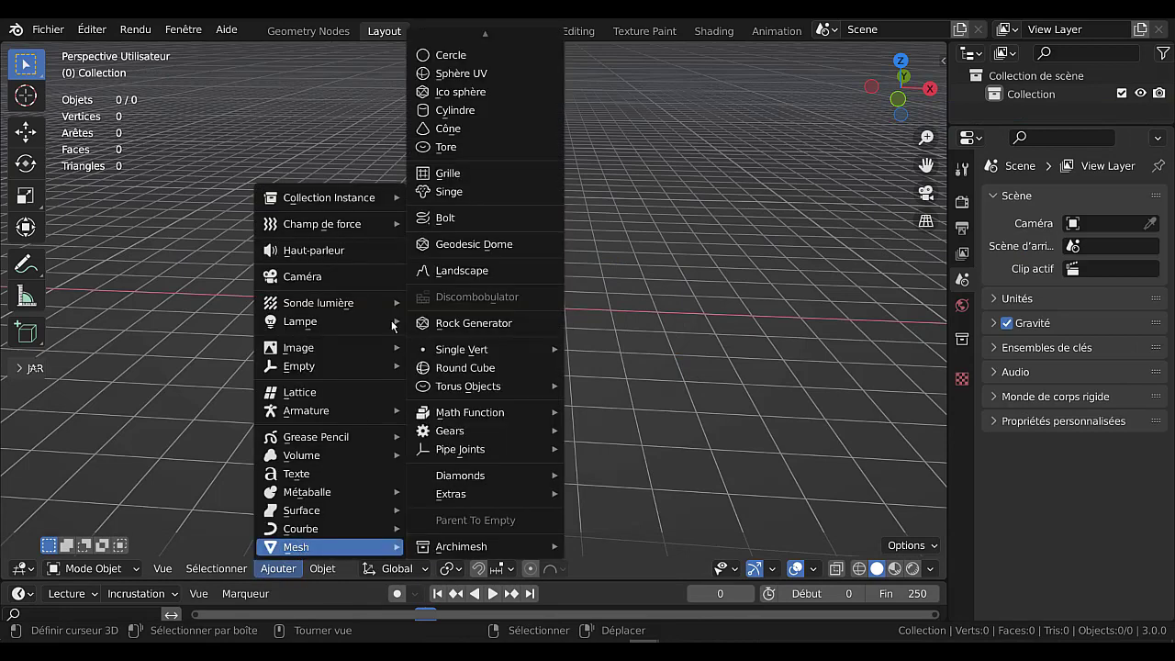
pyautogui.click(452, 112)
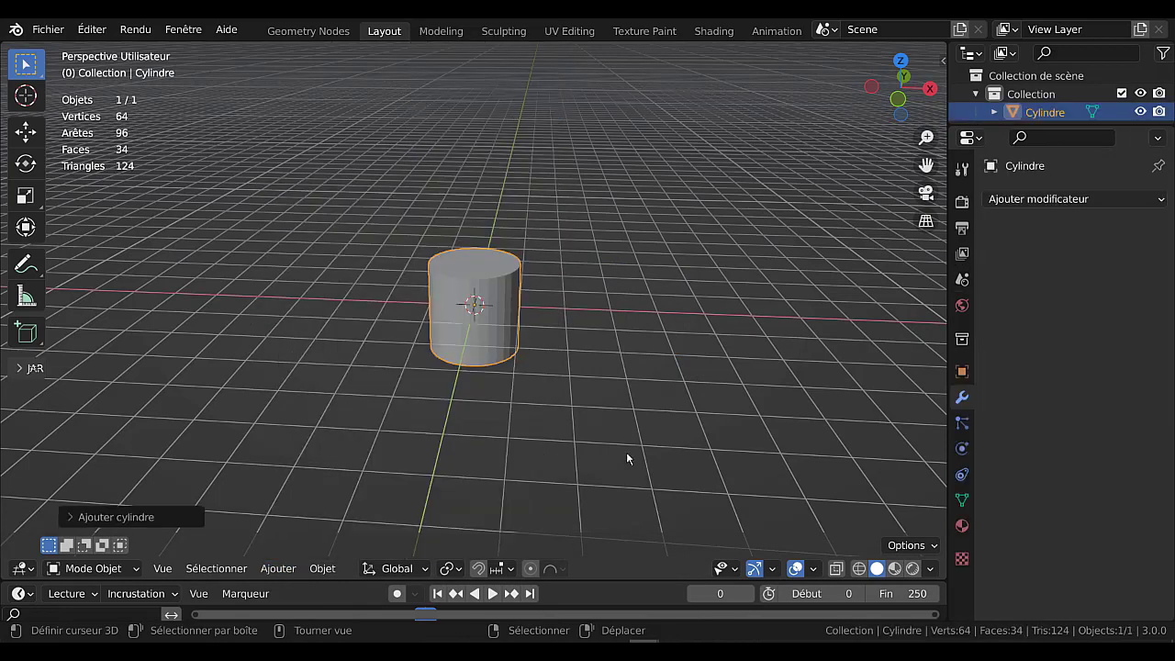
pyautogui.moveTo(643, 413); pyautogui.dragTo(649, 426, button='middle')
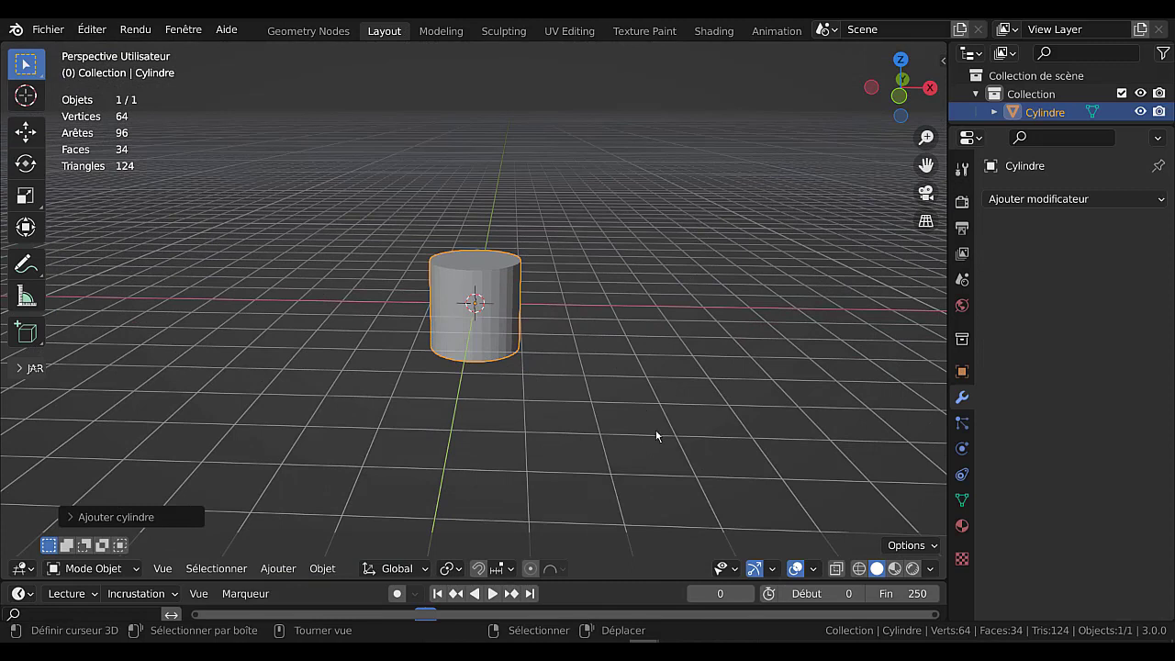
# Rotate the new cylinder 90° about Y and stretch it along X.
pyautogui.press('Tab')
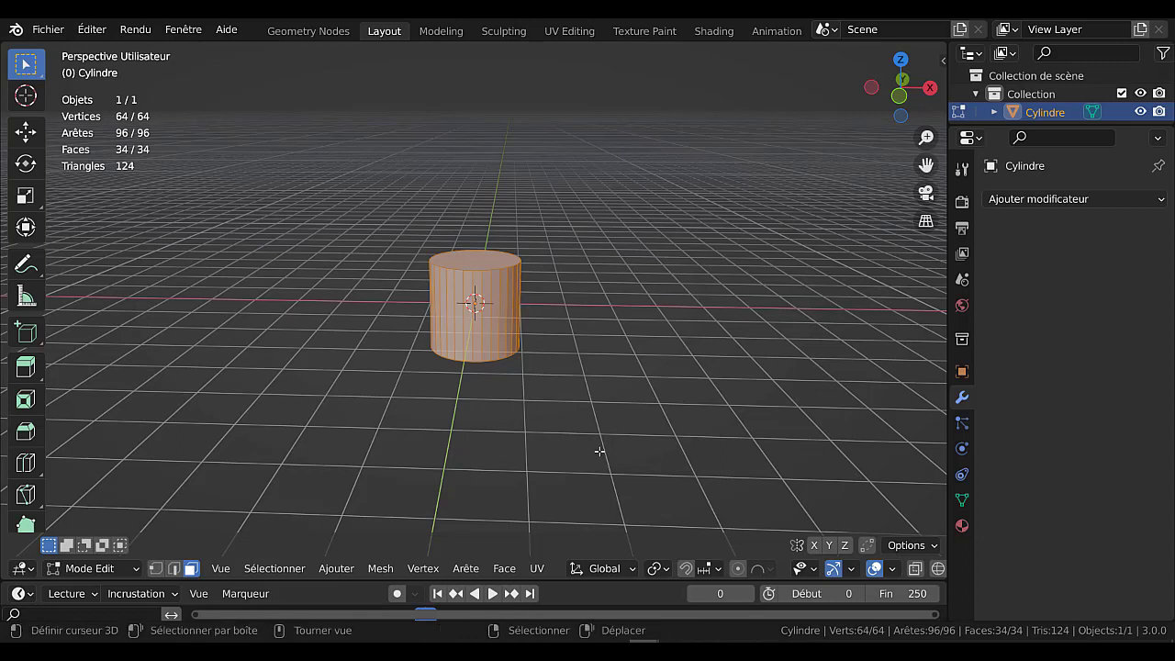
pyautogui.write('ry')
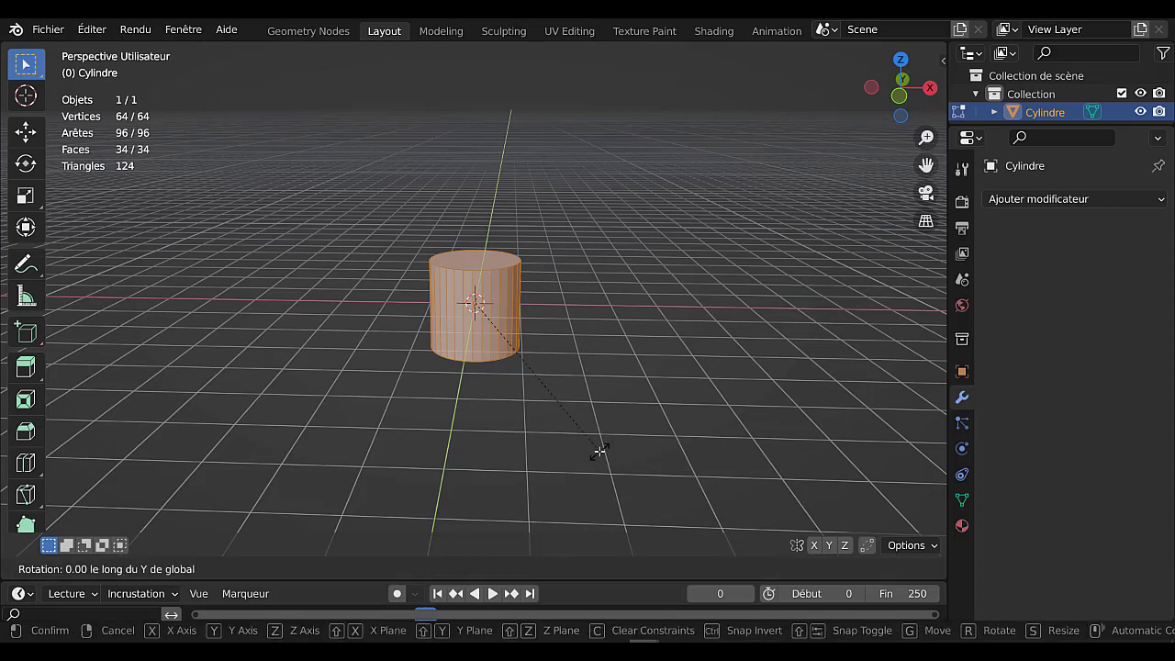
pyautogui.write('90')
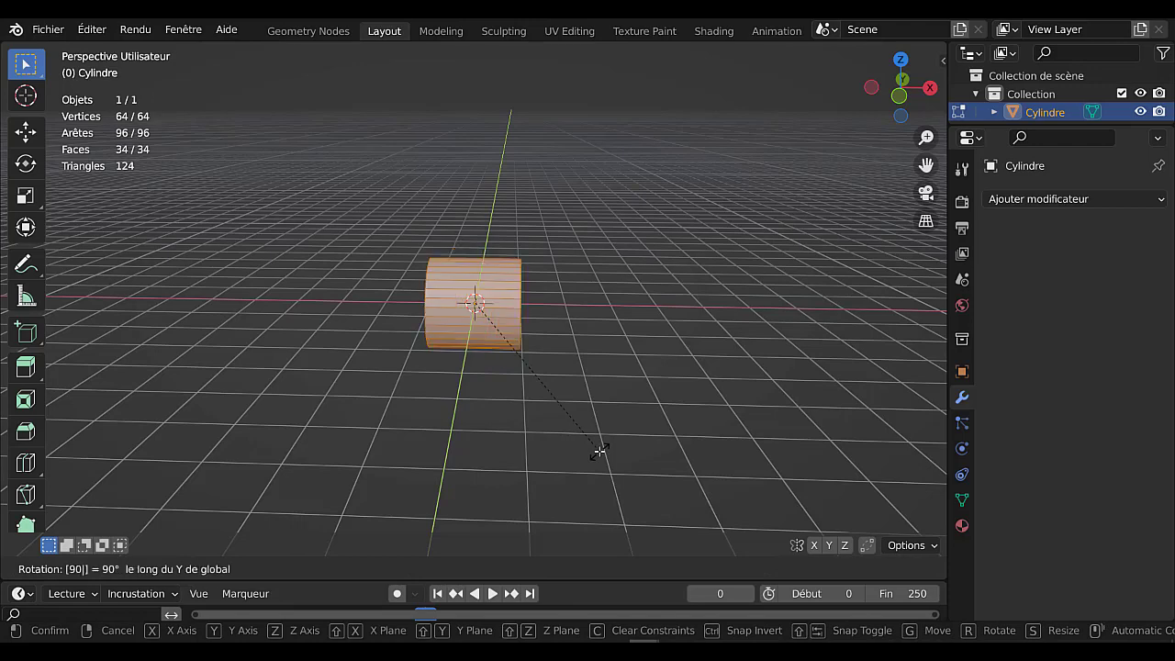
pyautogui.press('Return')
pyautogui.press('s')
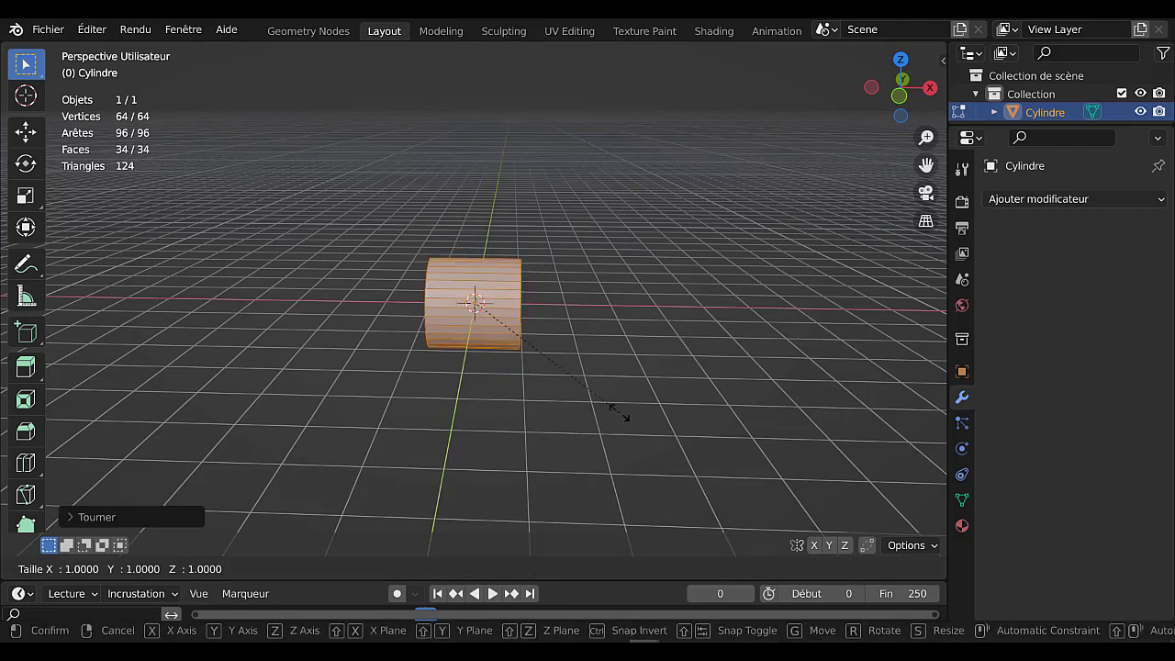
pyautogui.press('x')
pyautogui.click(156, 445)
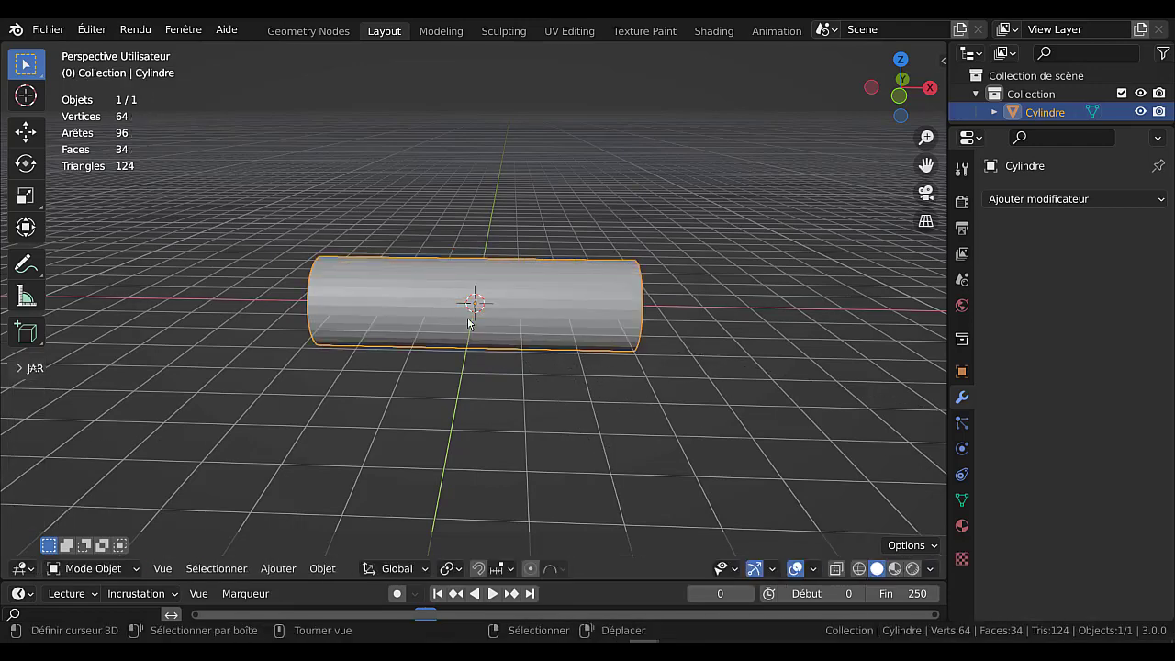
# Add an X-axis Mirror modifier and slide the half along X so both halves meet.
pyautogui.click(1070, 199)
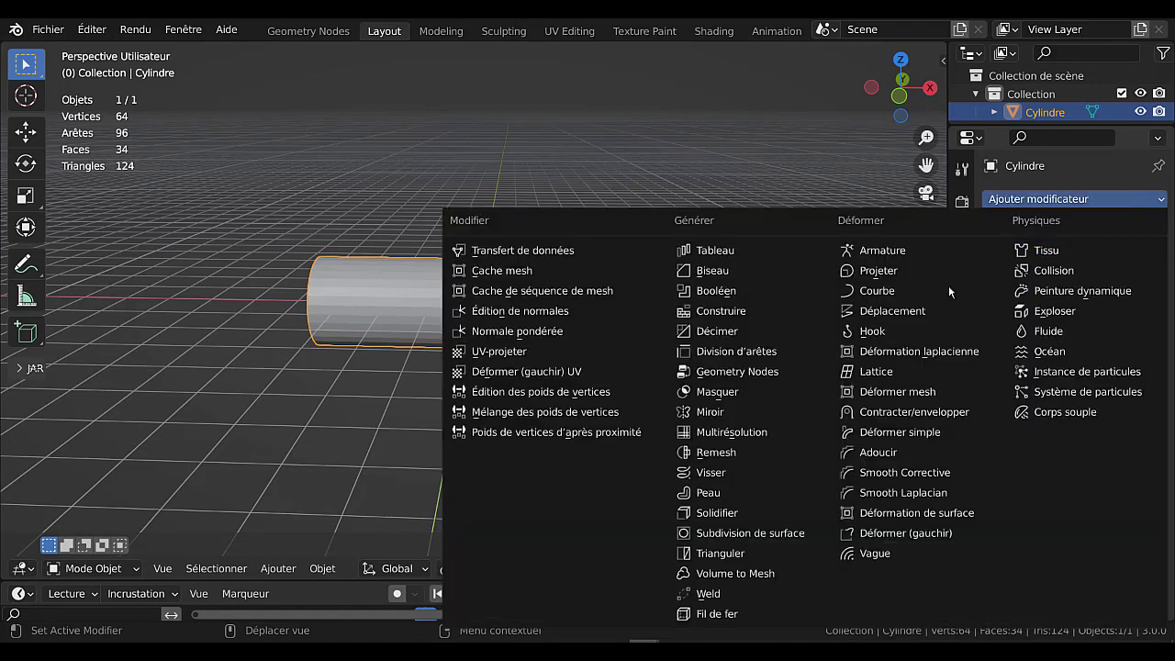
pyautogui.click(736, 420)
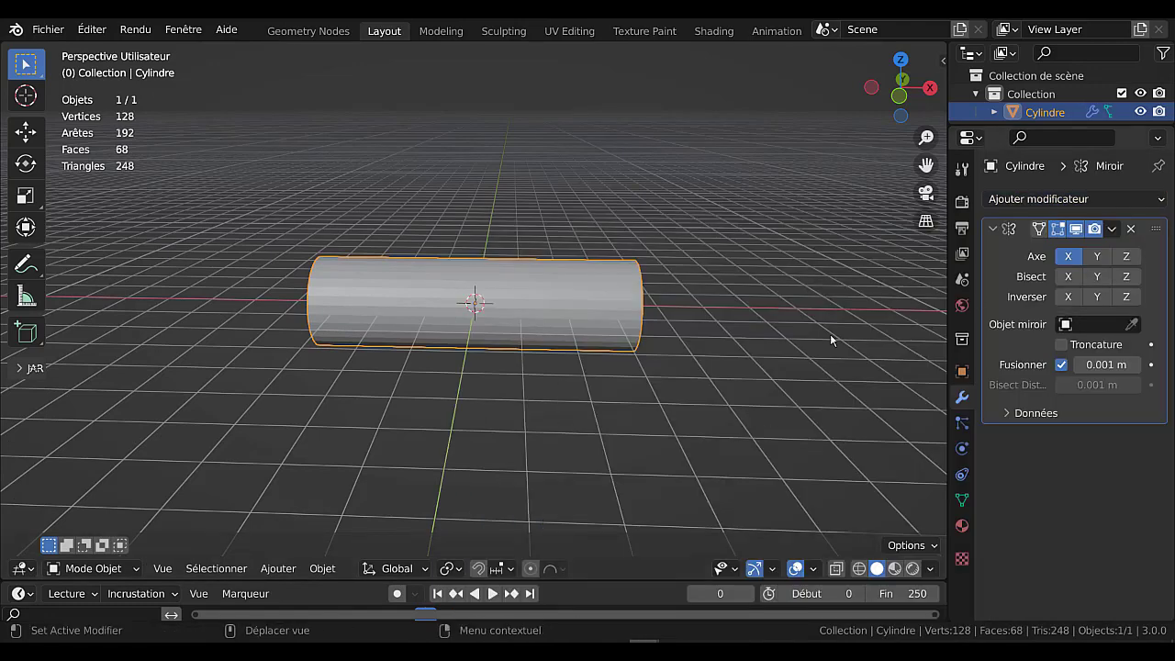
pyautogui.press('Tab')
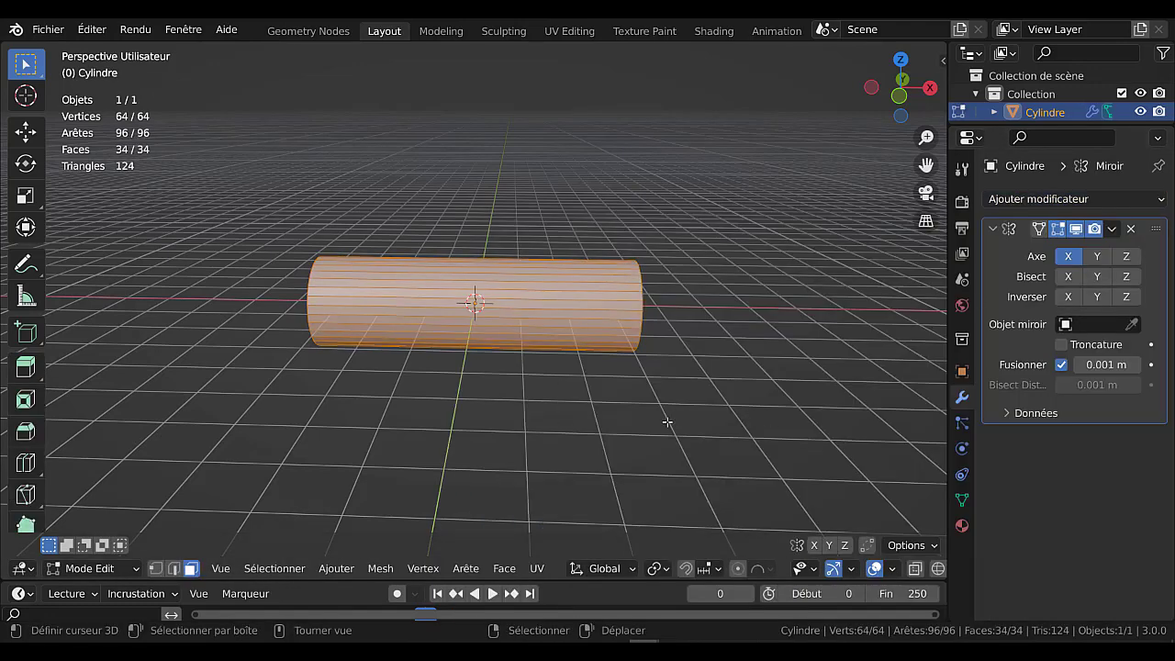
pyautogui.press('g')
pyautogui.press('x')
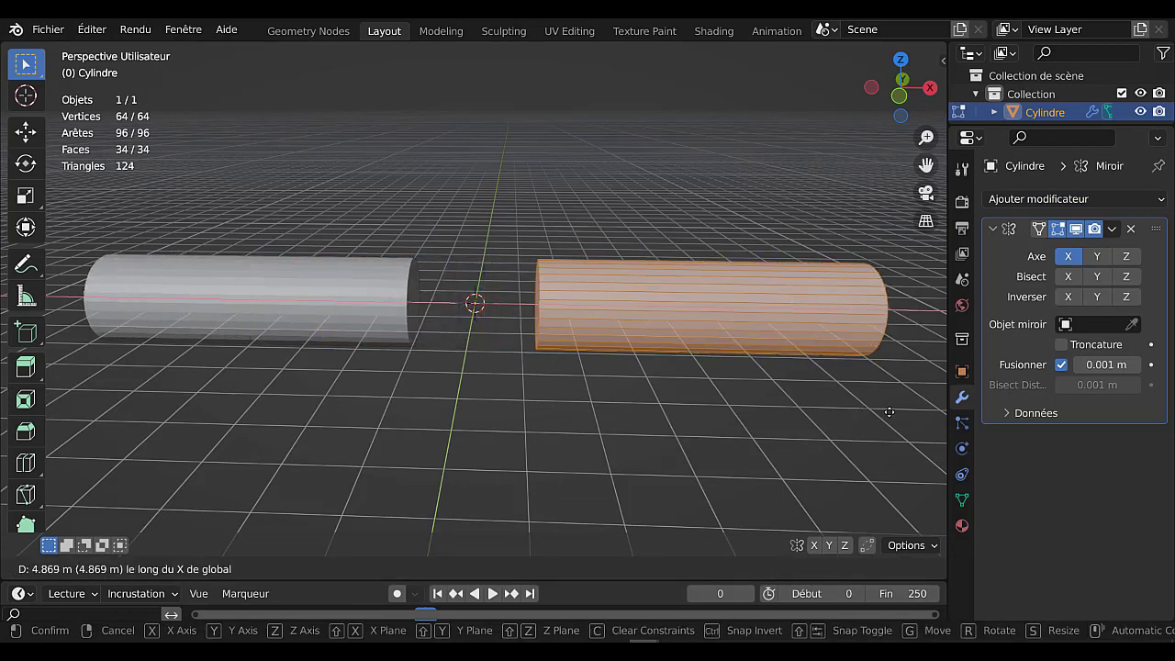
pyautogui.click(827, 419)
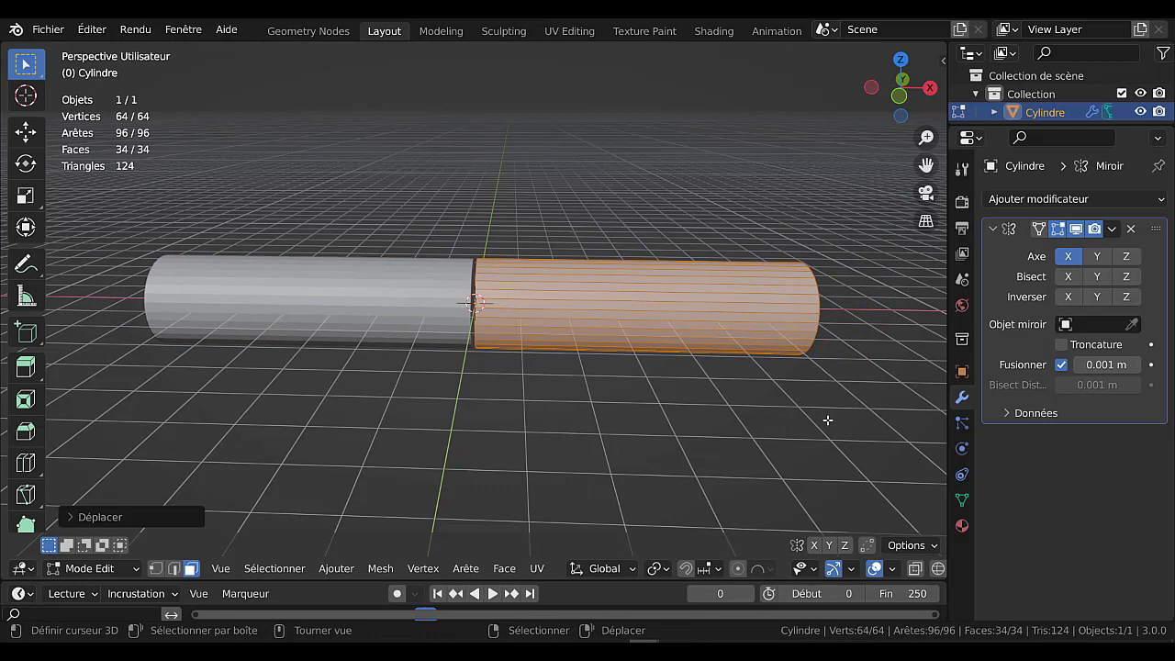
pyautogui.press('Tab')
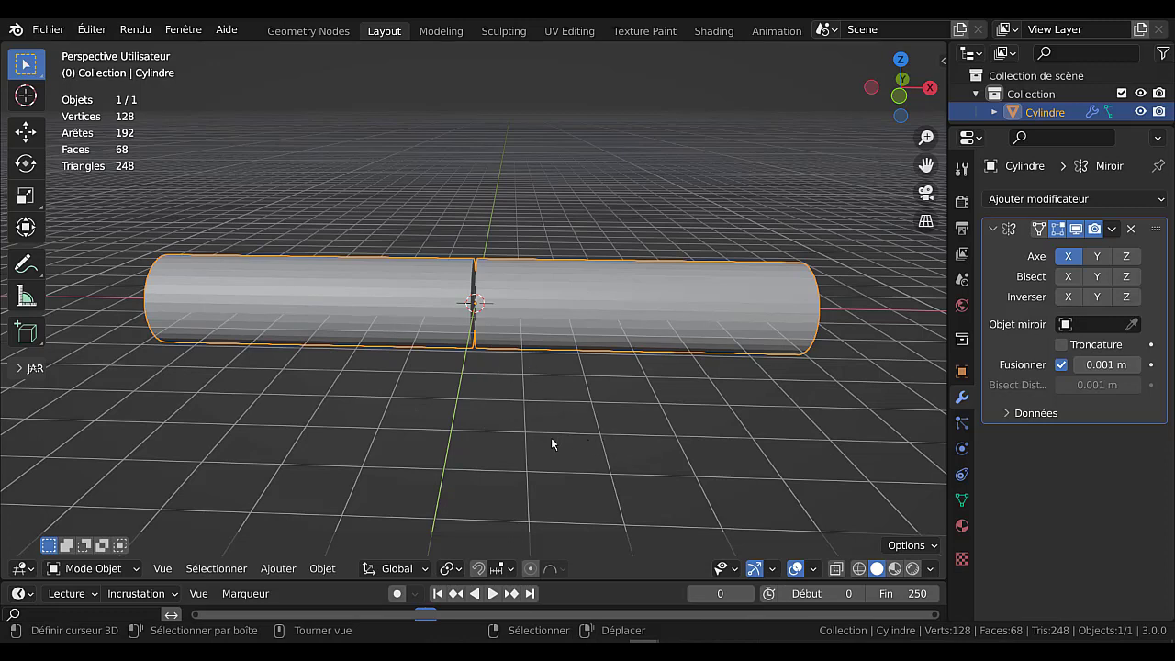
# Readjust the mesh half along X so the mirrored halves overlap.
pyautogui.press('Tab')
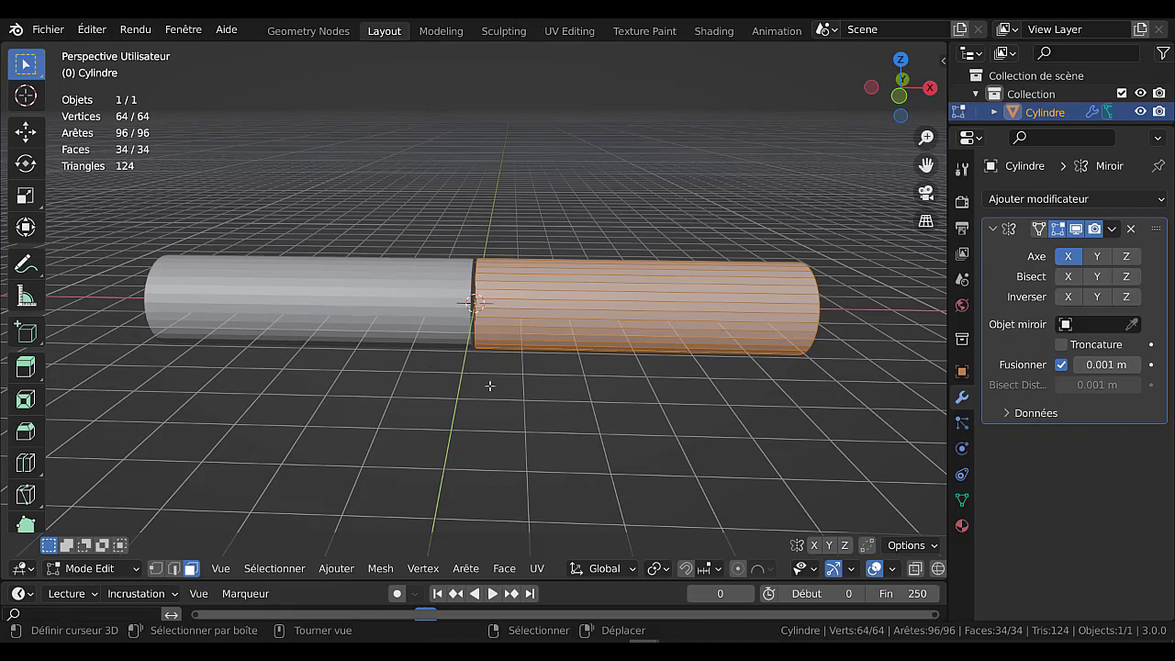
pyautogui.scroll(1, 491, 402)
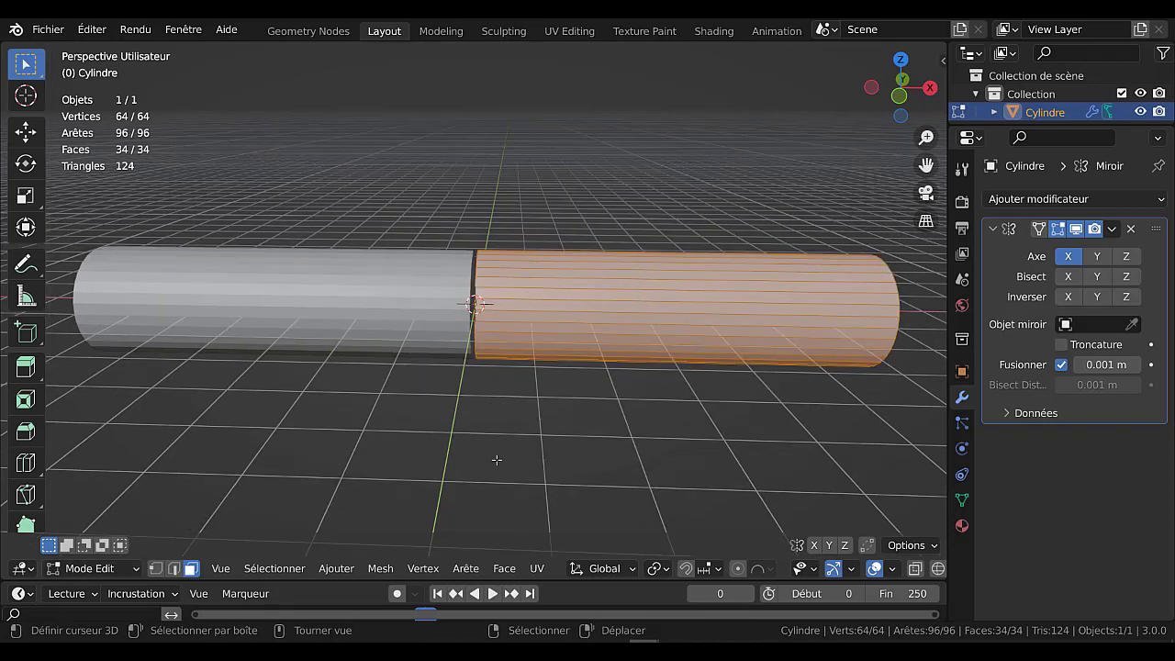
pyautogui.scroll(2, 496, 459)
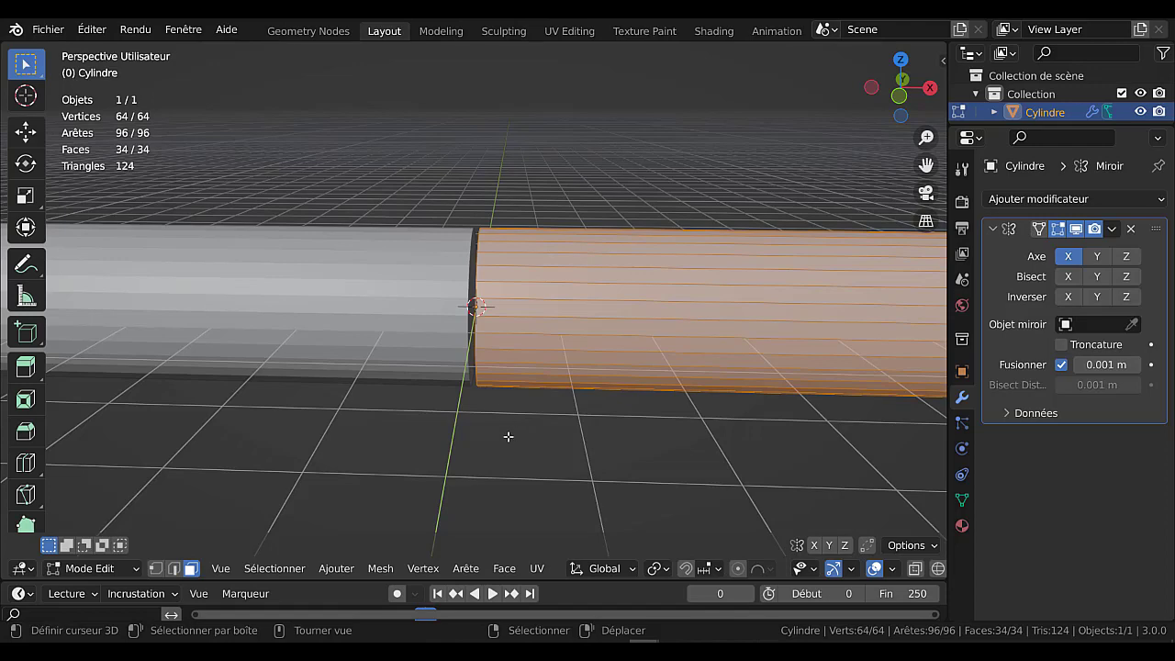
pyautogui.scroll(-2, 508, 436)
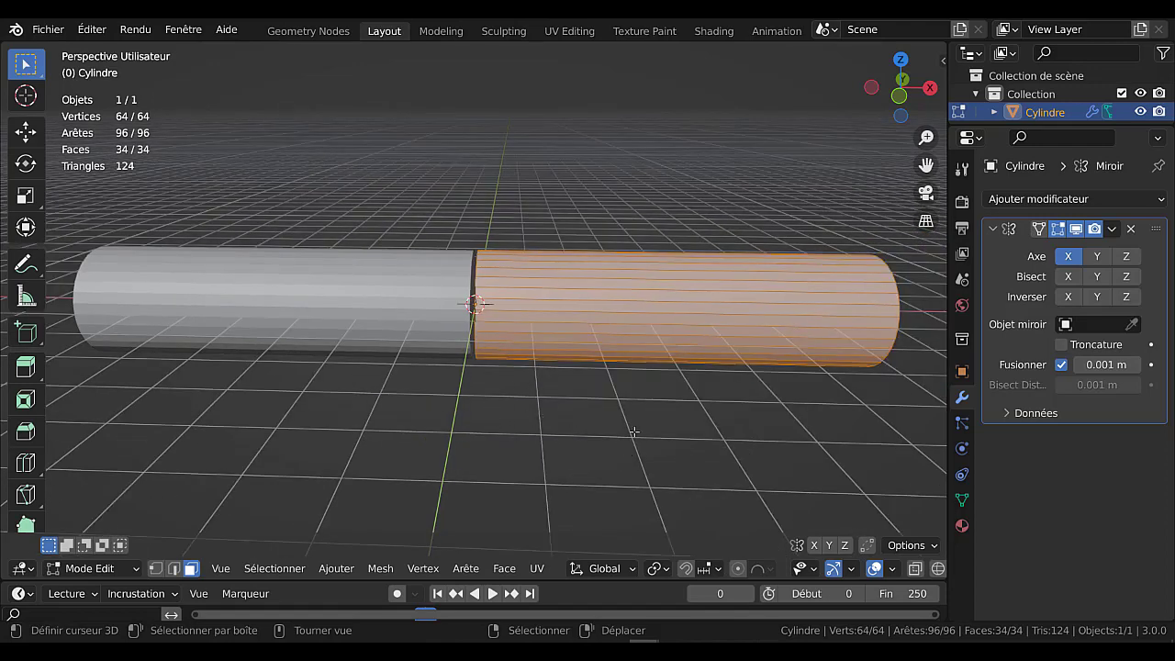
pyautogui.press('g')
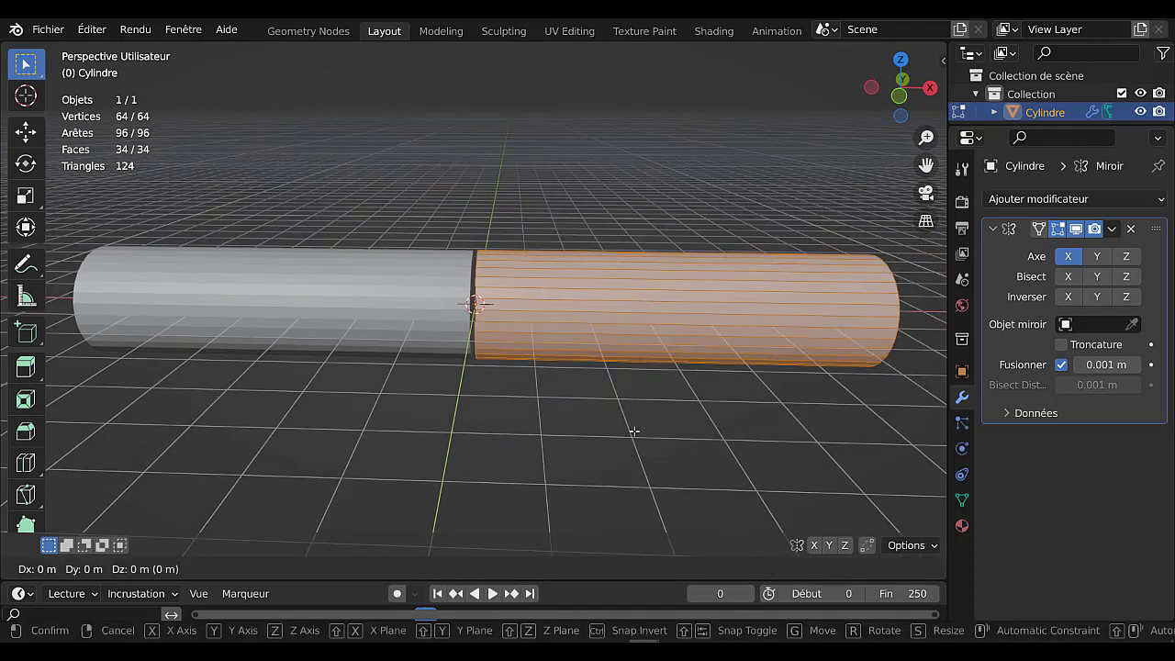
pyautogui.press('x')
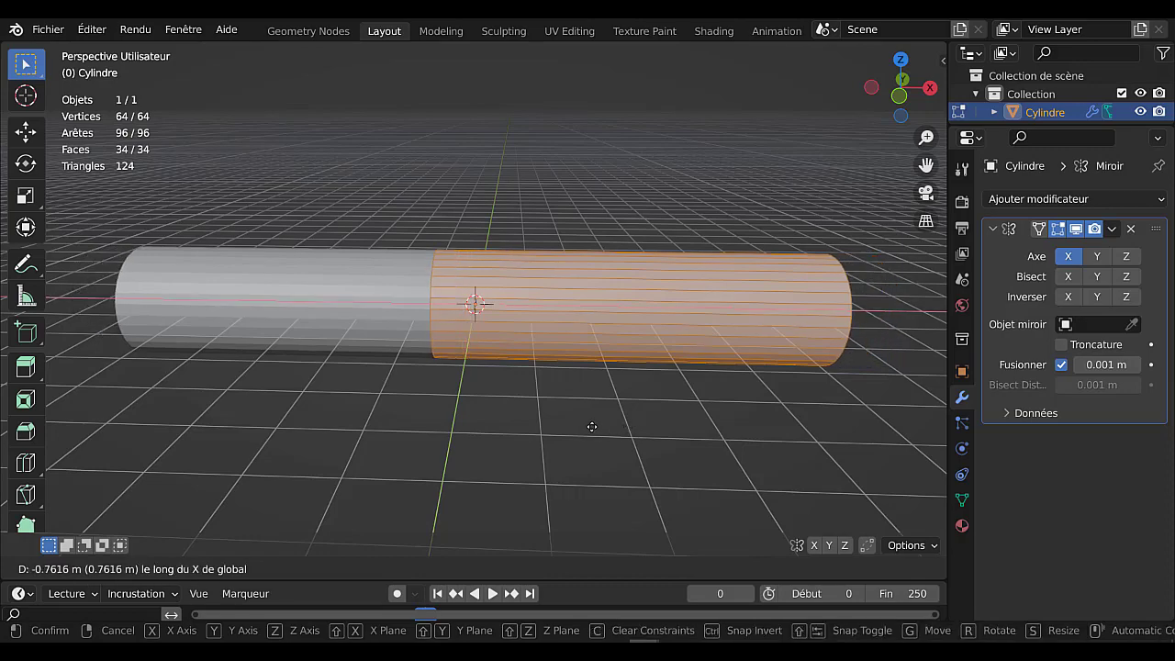
pyautogui.click(627, 425)
# Select the pipe's end cap face.
pyautogui.scroll(-2, 621, 419)
pyautogui.moveTo(620, 420); pyautogui.dragTo(618, 330, button='middle')
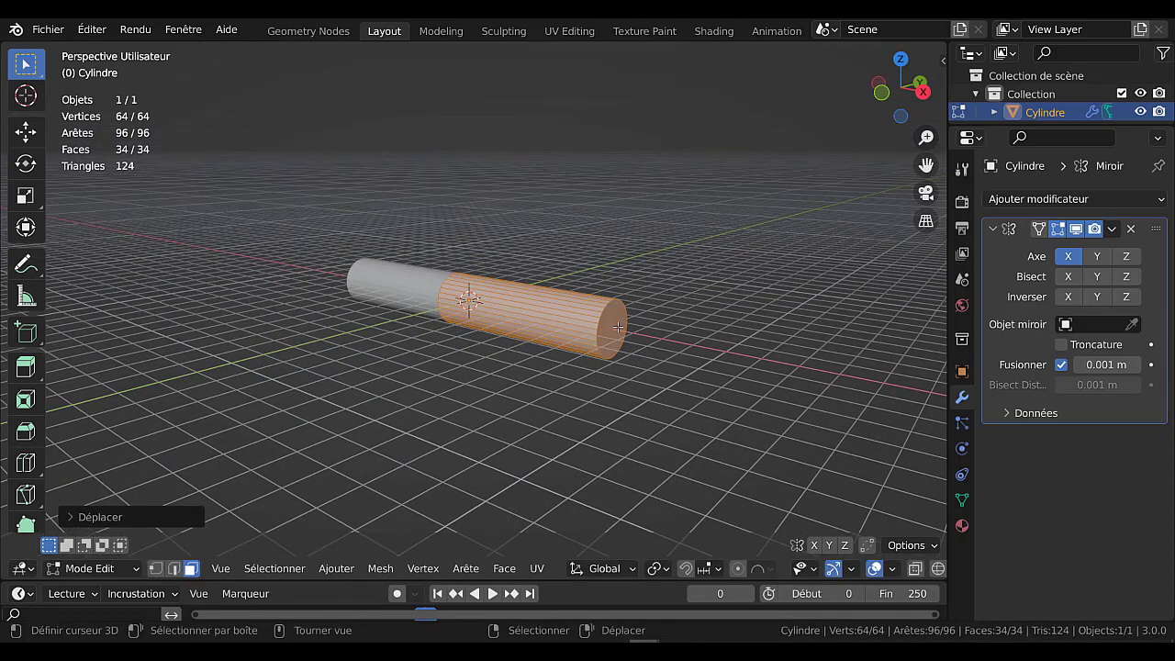
pyautogui.click(618, 327)
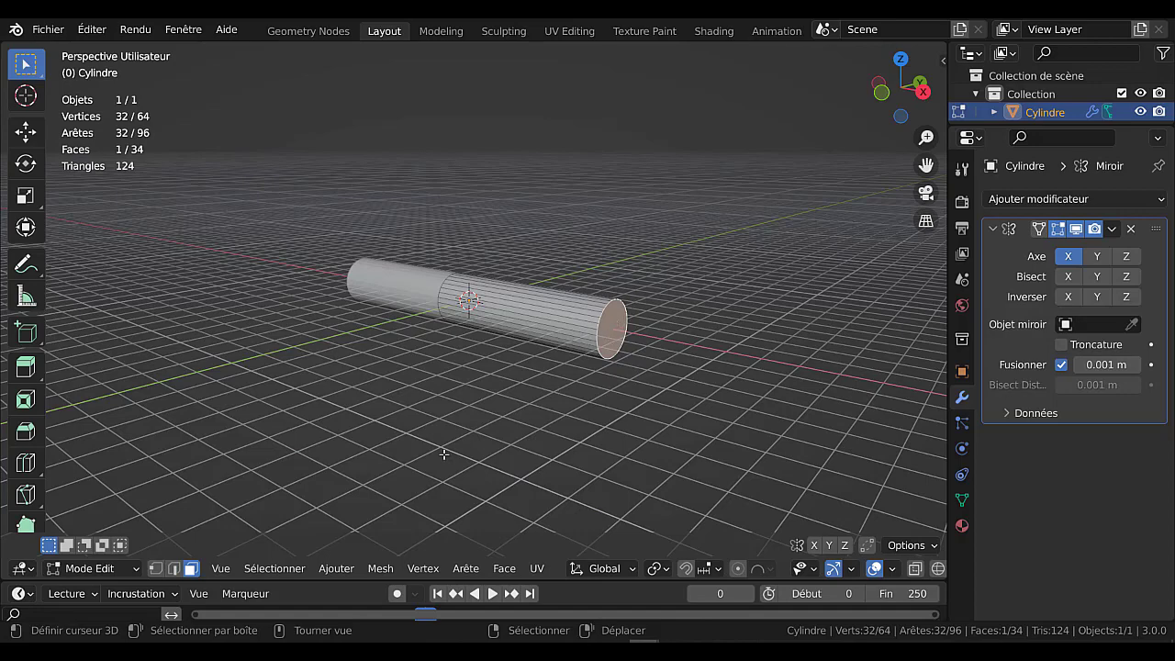
# In front view, Spin the end face a quarter turn around a pivot below the pipe end.
pyautogui.press('KP_1')
pyautogui.scroll(3, 627, 408)
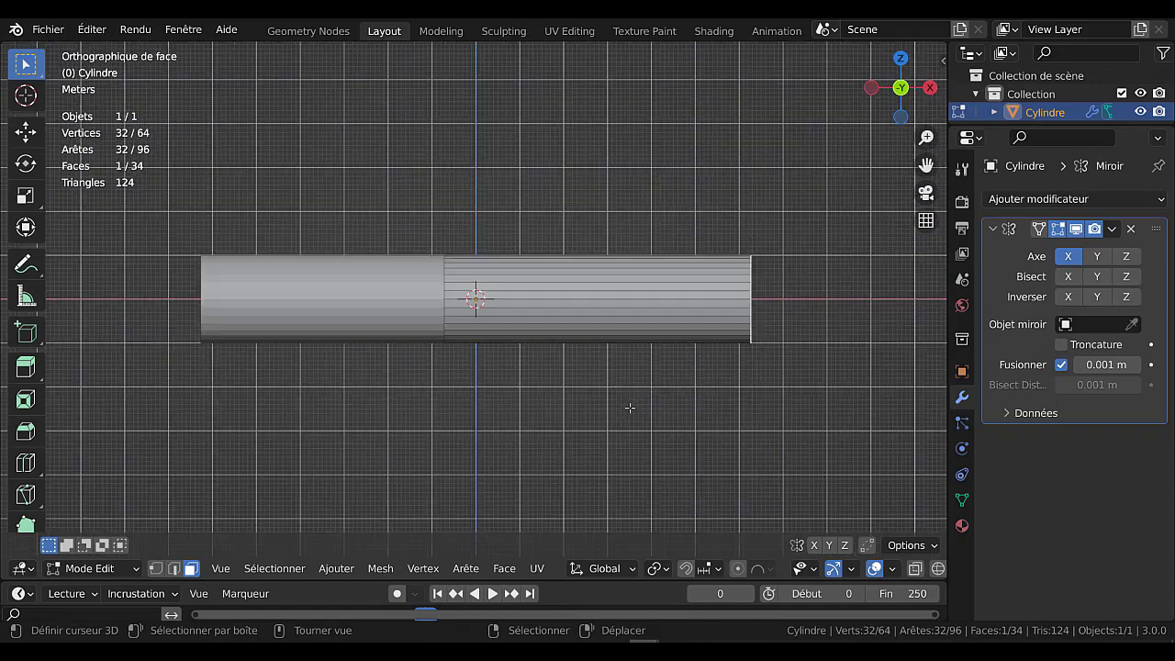
pyautogui.keyDown('shift'); pyautogui.moveTo(651, 420); pyautogui.dragTo(603, 414, button='middle'); pyautogui.keyUp('shift')
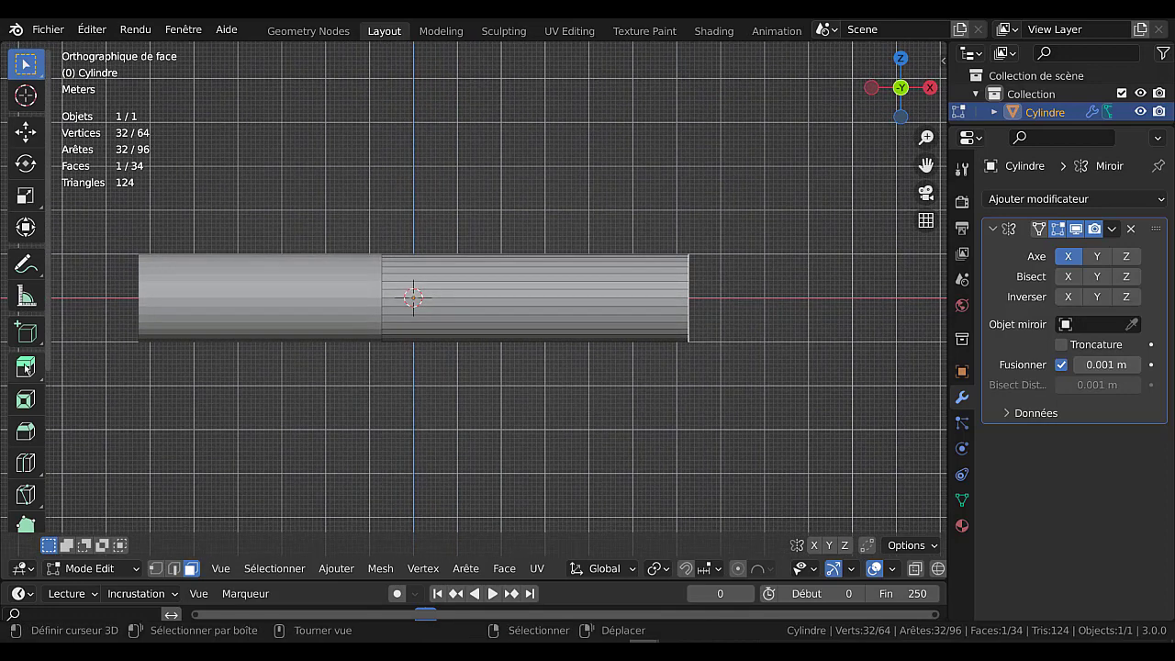
pyautogui.scroll(-3, 25, 367)
pyautogui.scroll(-3, 25, 349)
pyautogui.click(25, 340)
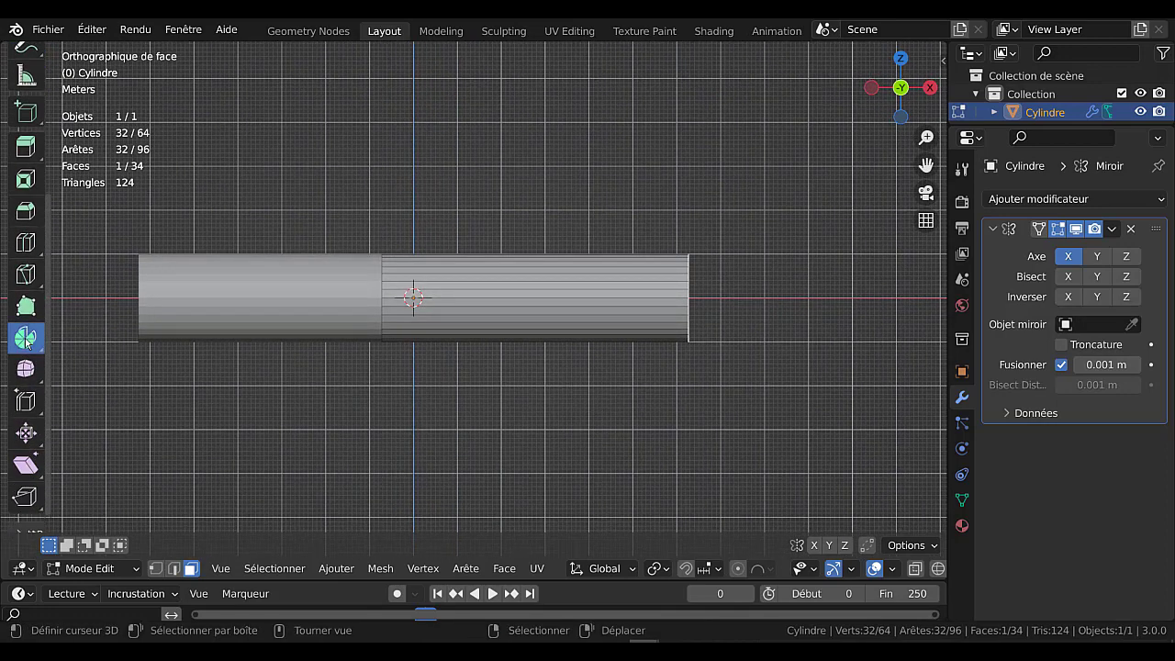
pyautogui.click(25, 339)
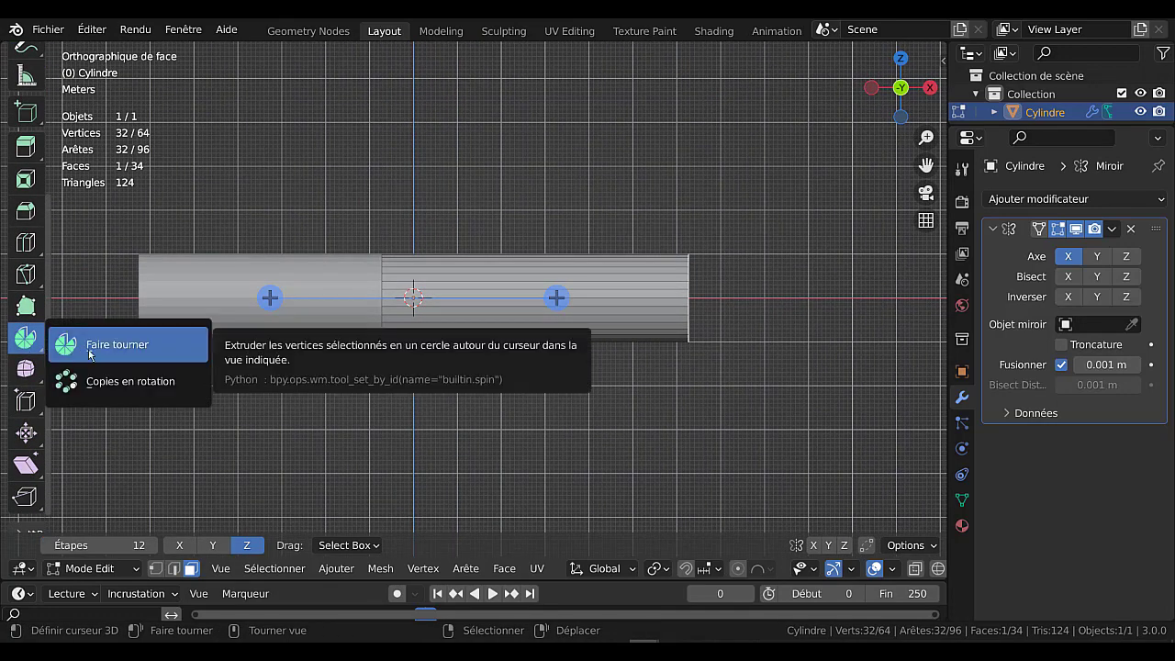
pyautogui.click(89, 348)
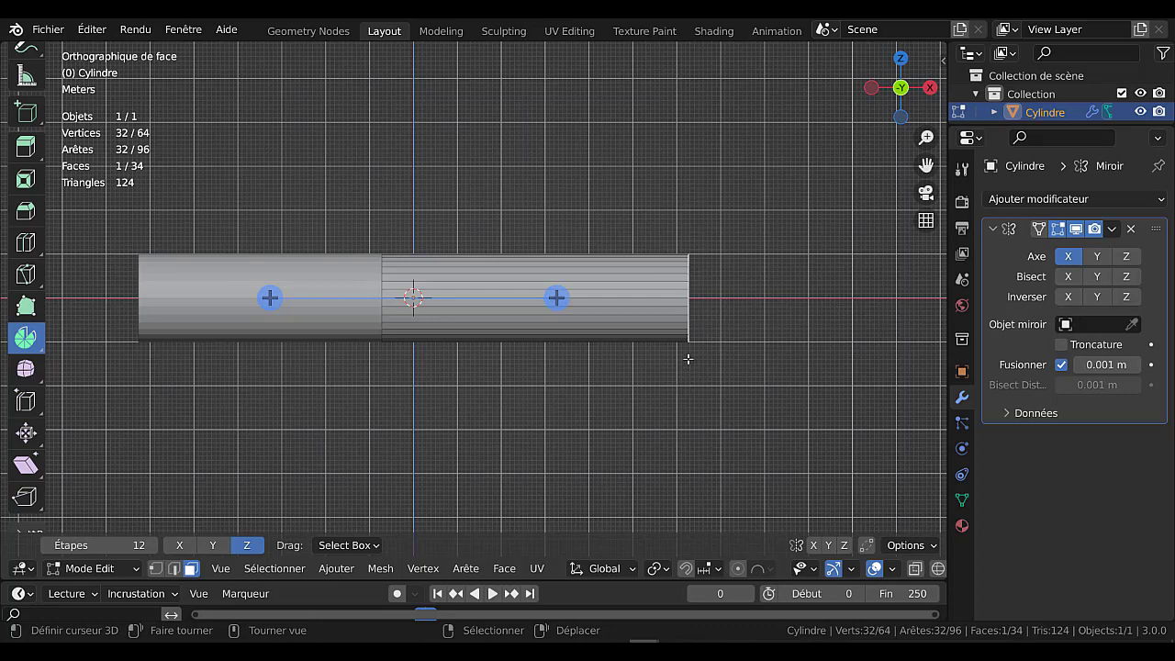
pyautogui.click(688, 359)
pyautogui.scroll(1, 701, 420)
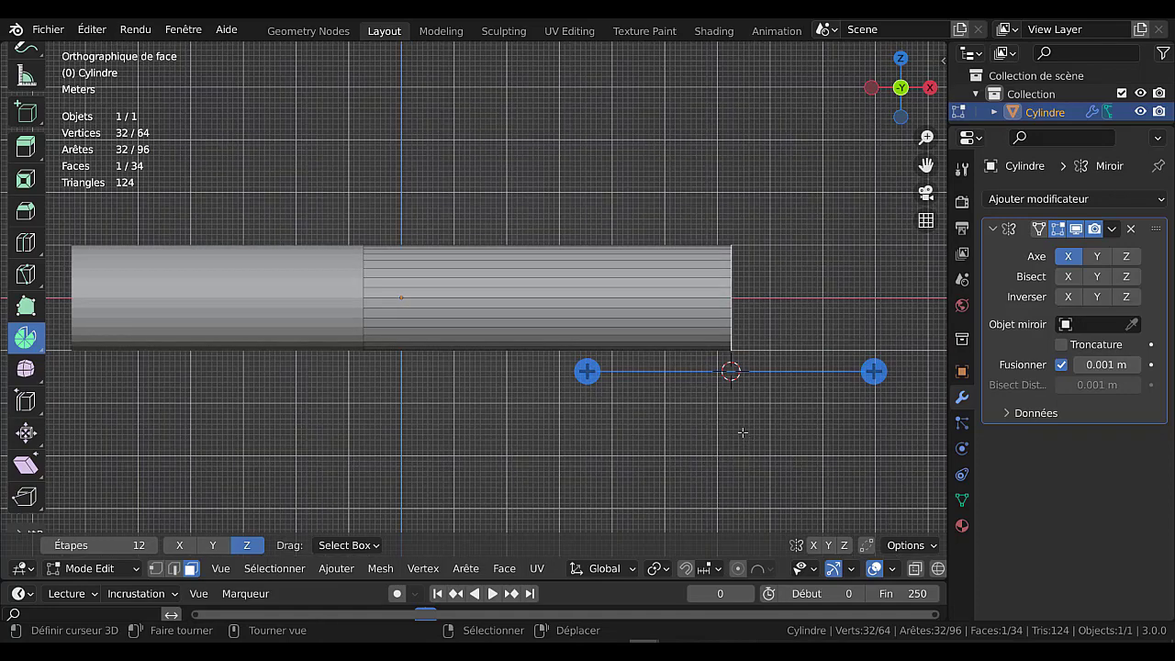
pyautogui.keyDown('shift'); pyautogui.moveTo(742, 425); pyautogui.dragTo(649, 358, button='middle'); pyautogui.keyUp('shift')
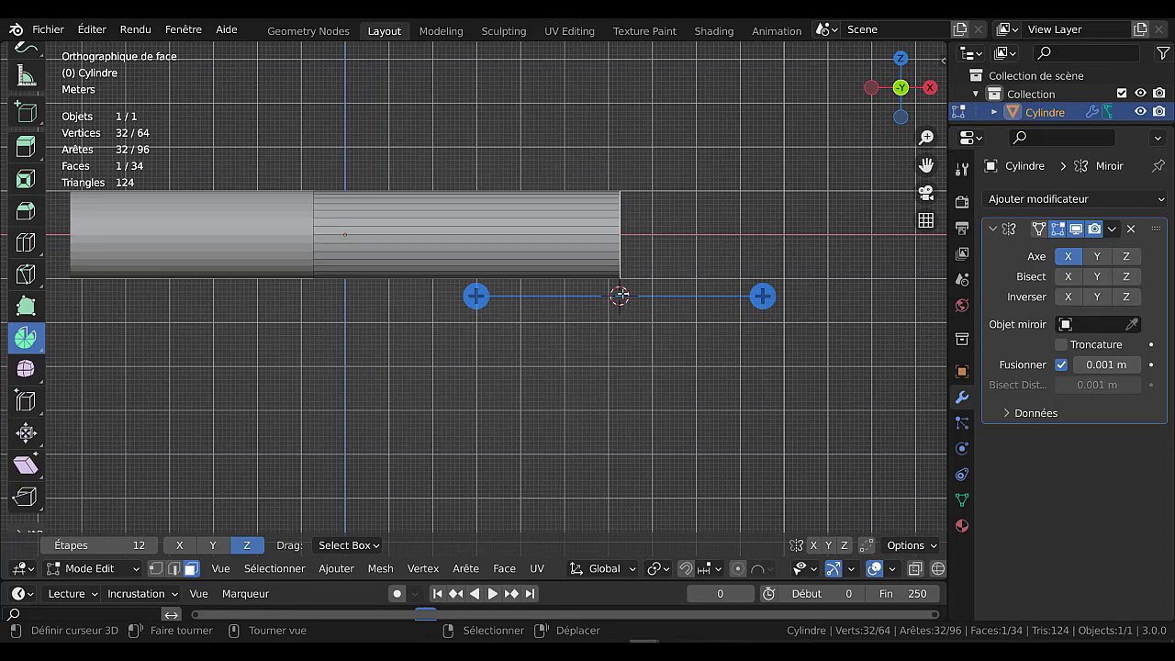
pyautogui.moveTo(620, 296)
pyautogui.mouseDown()
pyautogui.moveTo(612, 365)
pyautogui.moveTo(584, 369)
pyautogui.mouseUp()
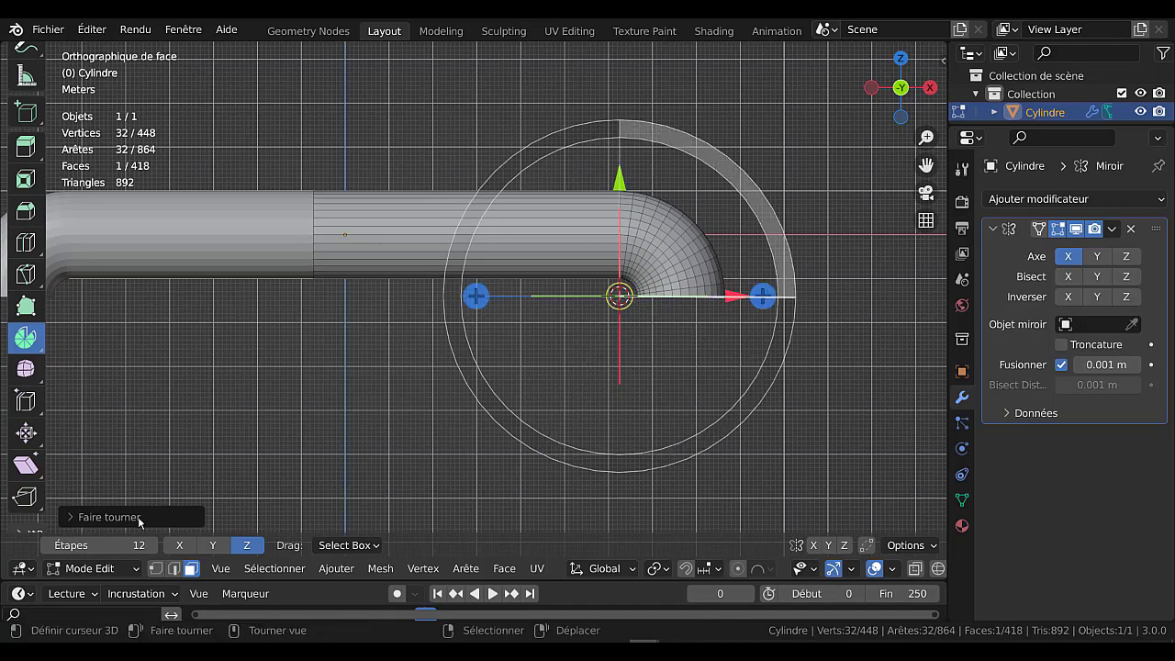
# Set the Spin angle to exactly 90° and check the elbow from the front view.
pyautogui.click(110, 517)
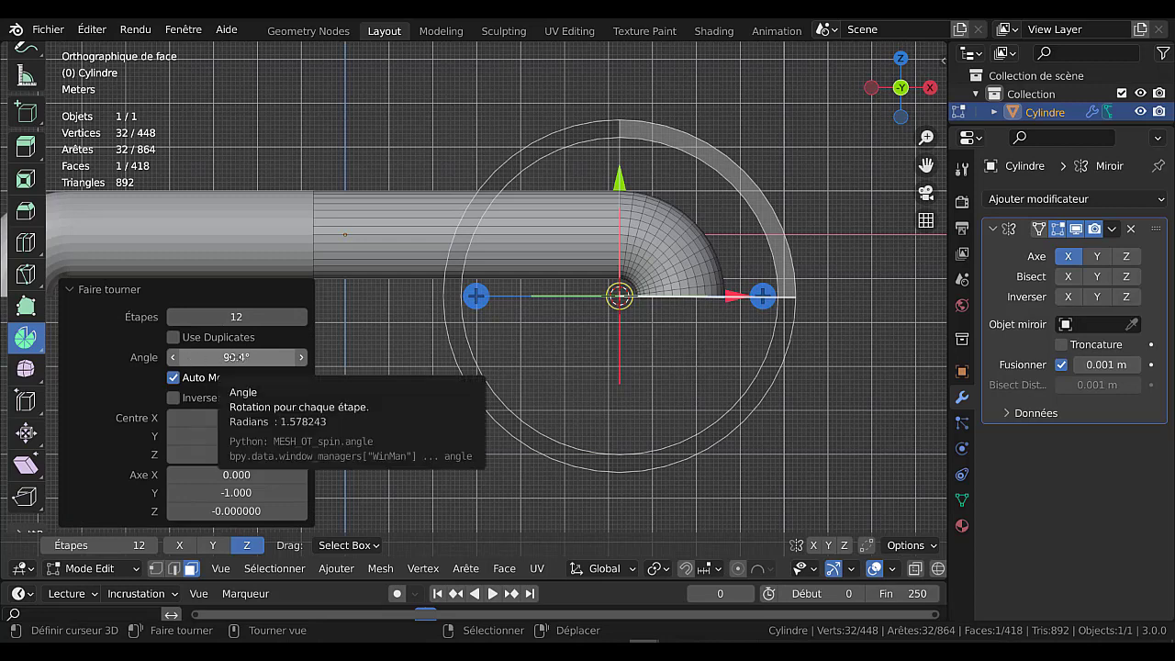
pyautogui.click(238, 357)
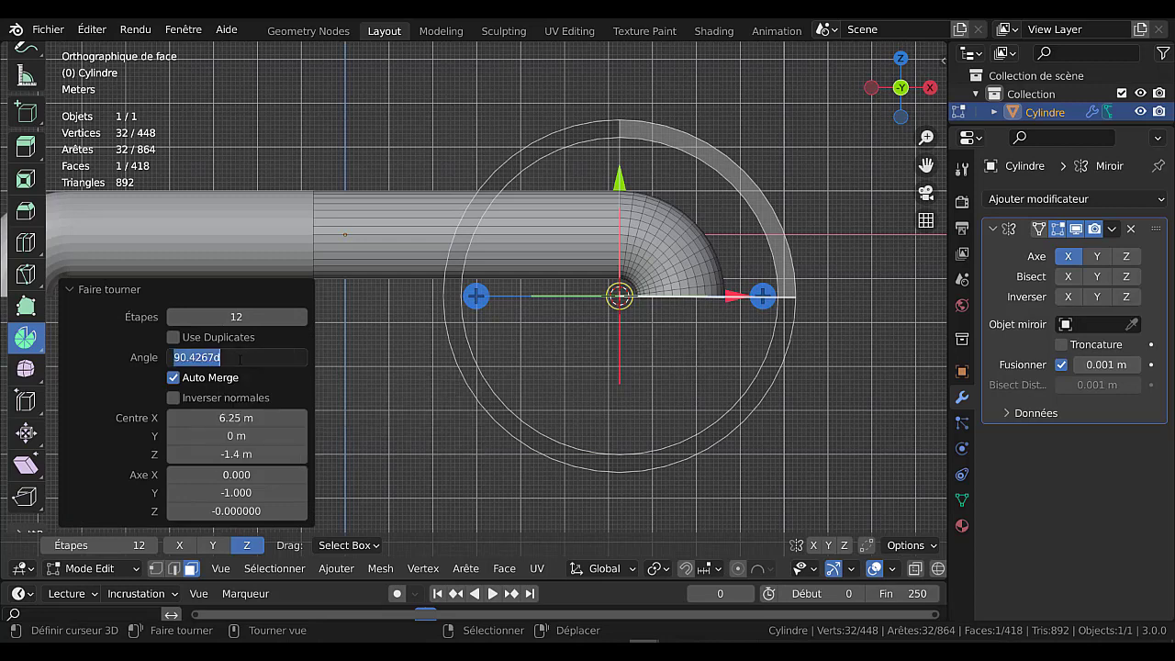
pyautogui.write('90')
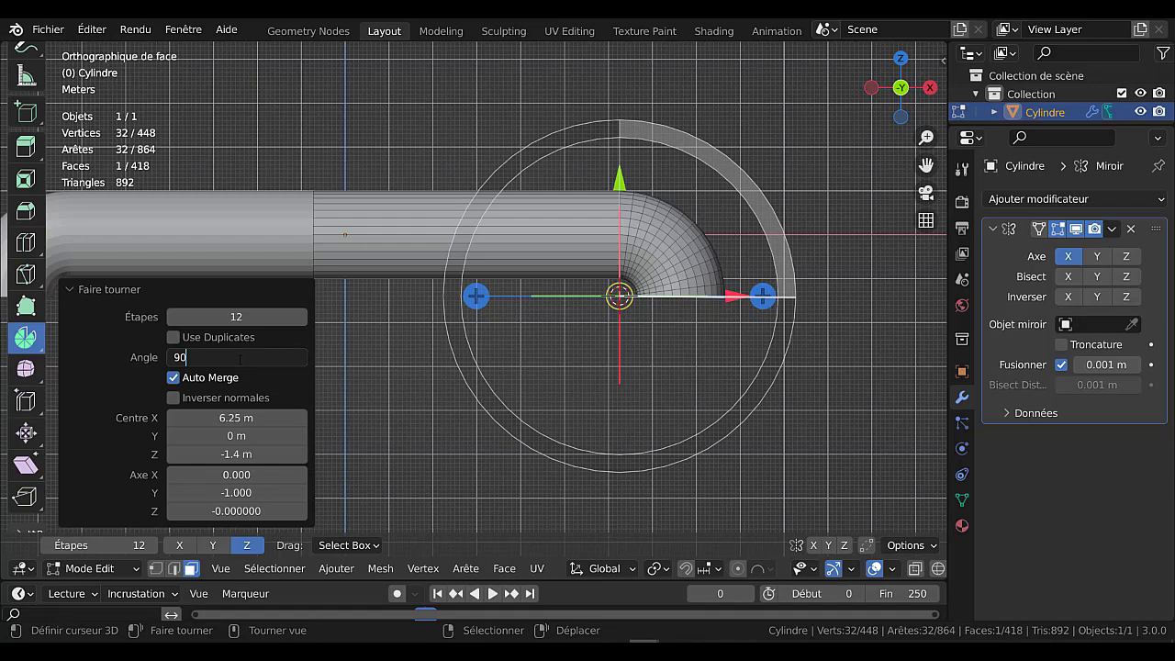
pyautogui.press('Return')
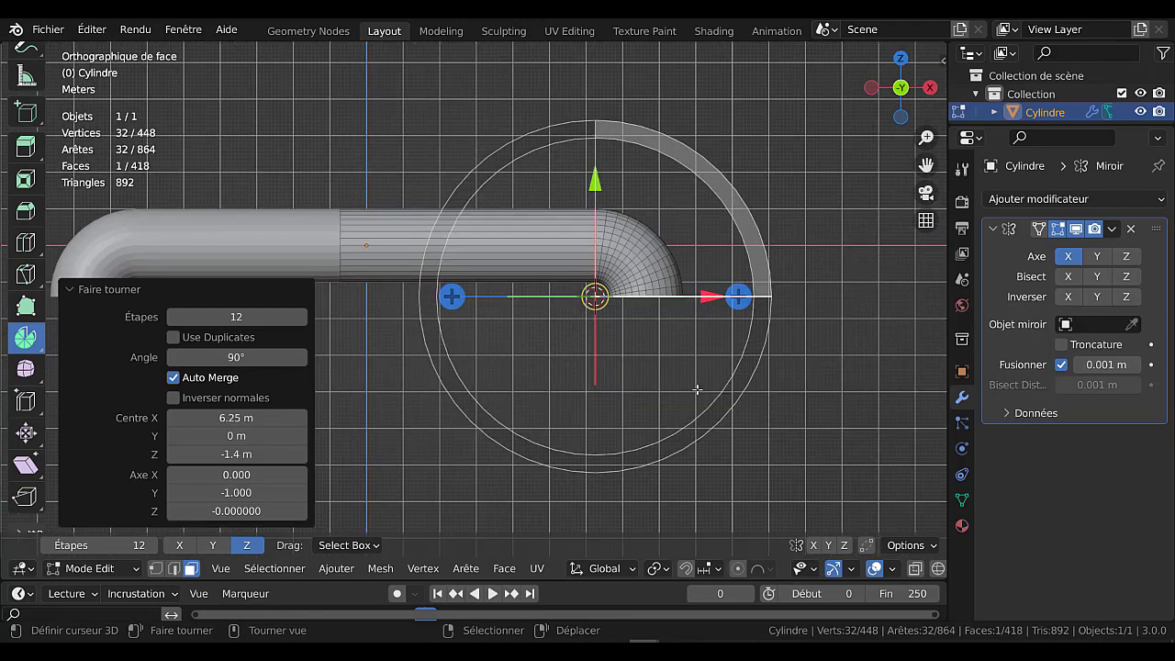
pyautogui.moveTo(627, 400); pyautogui.dragTo(607, 310, button='middle')
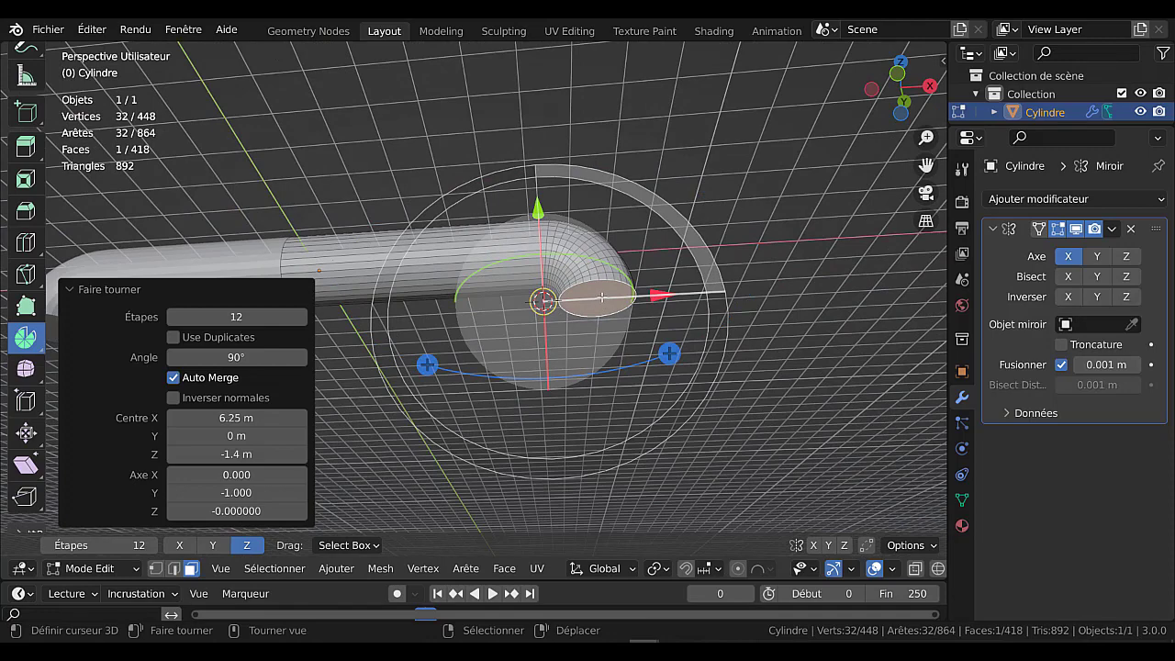
pyautogui.press('KP_1')
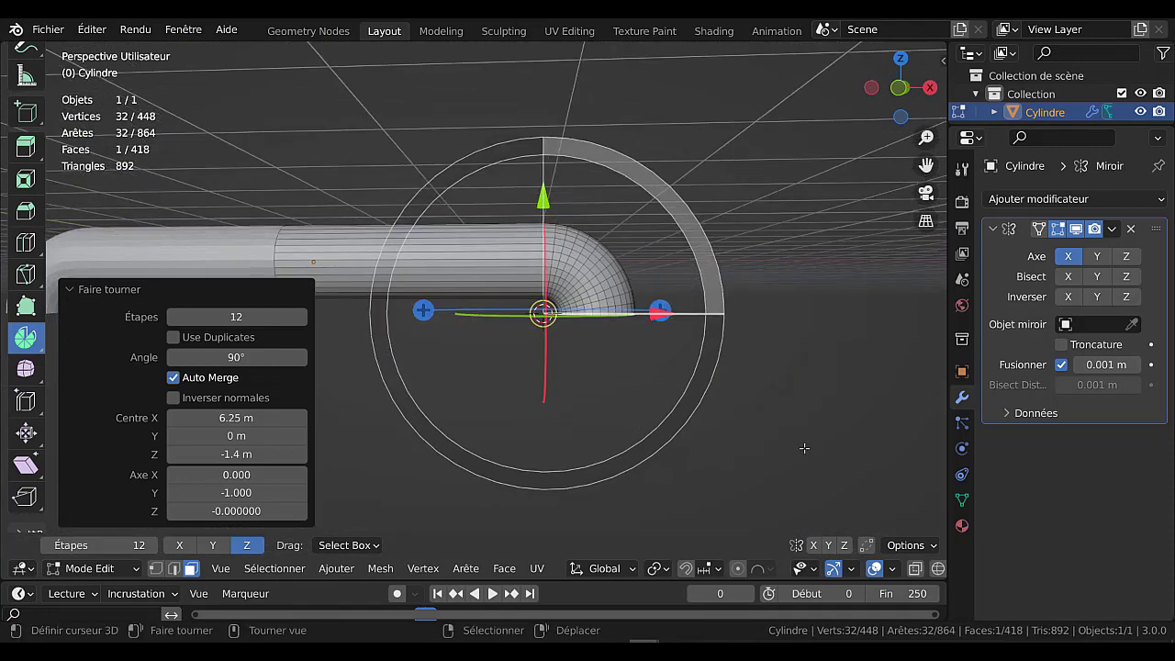
pyautogui.scroll(2, 809, 456)
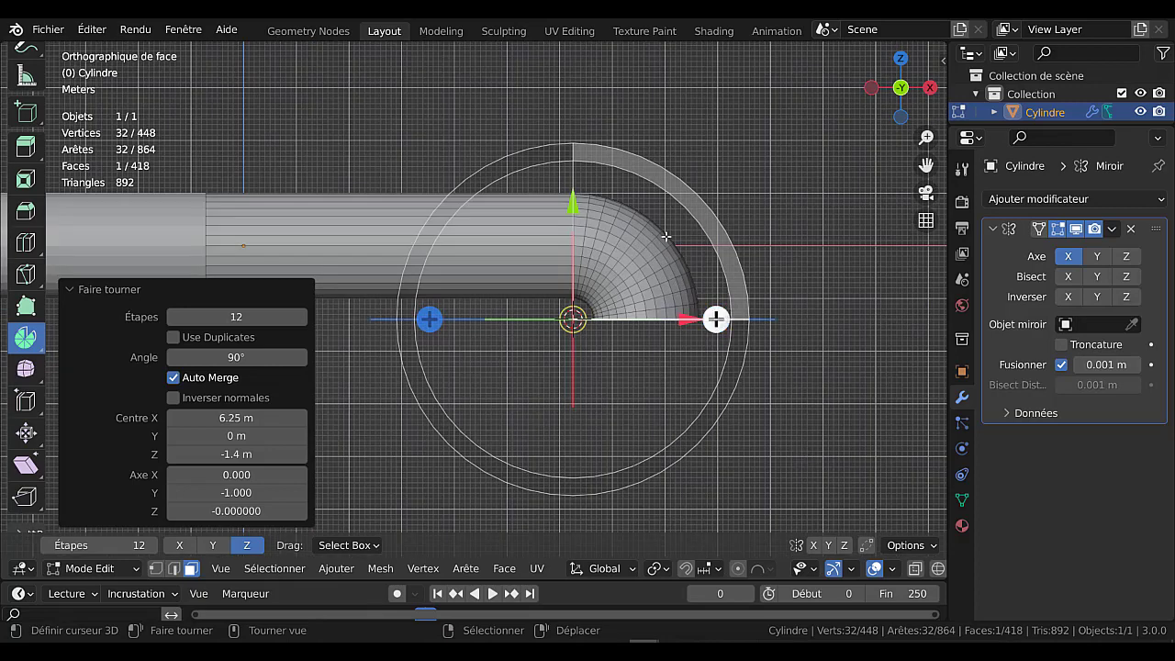
# In edge mode, select six ring loops along the elbow bend.
pyautogui.keyDown('alt'); pyautogui.click(594, 244); pyautogui.keyUp('alt')
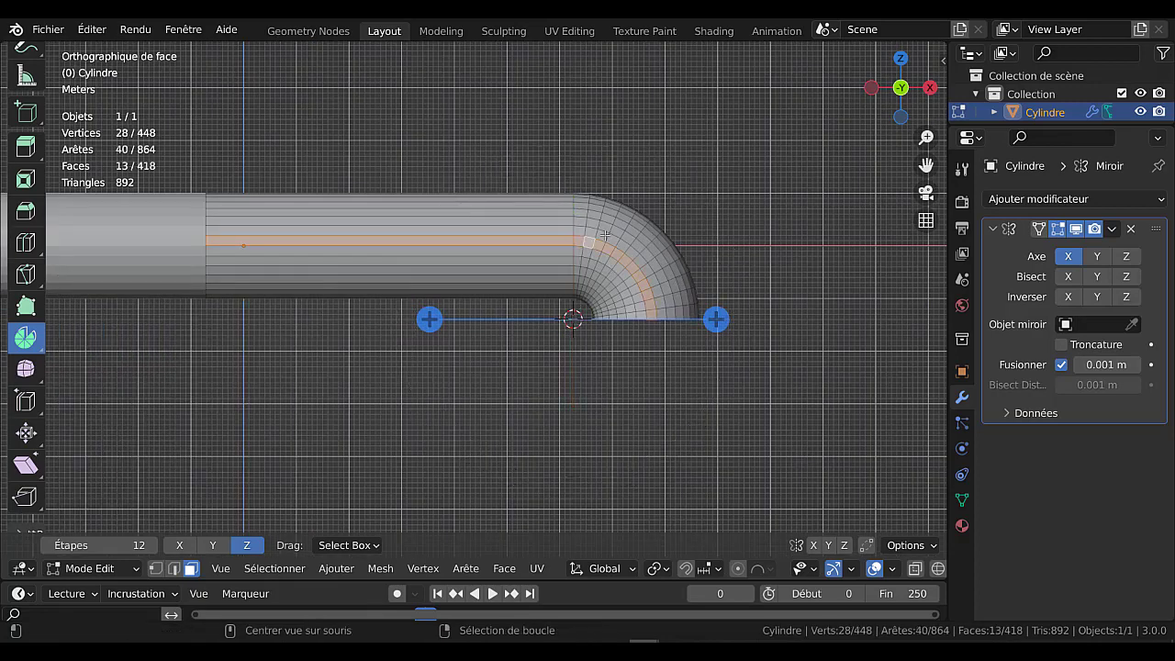
pyautogui.click(174, 576)
pyautogui.click(466, 409)
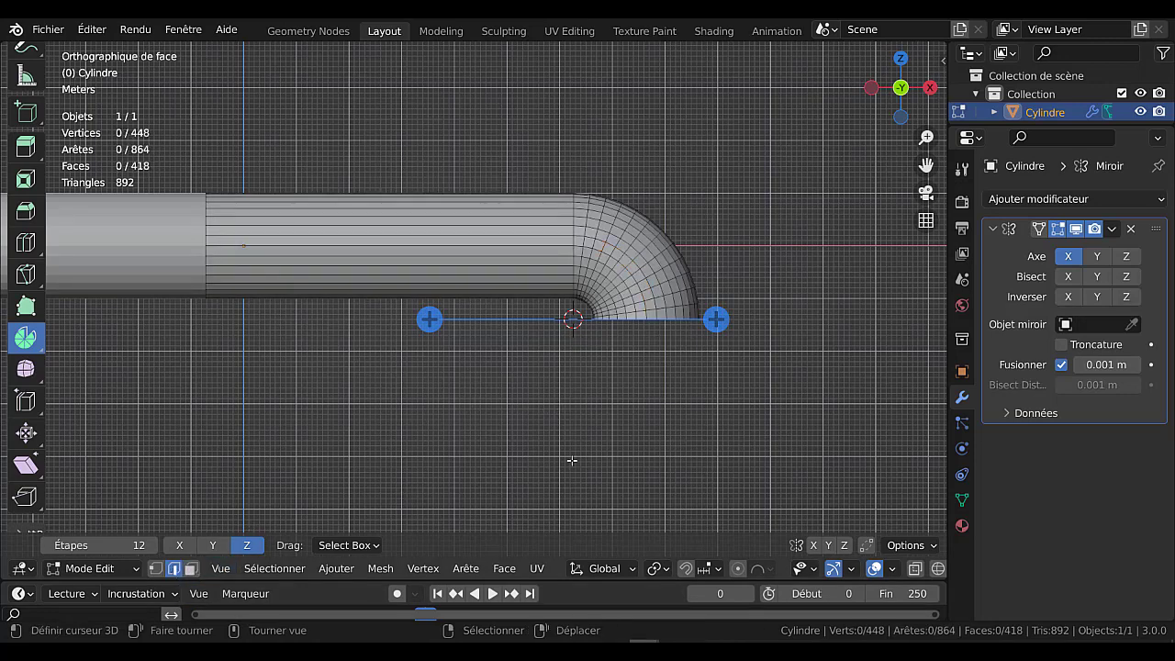
pyautogui.keyDown('alt'); pyautogui.click(585, 231); pyautogui.keyUp('alt')
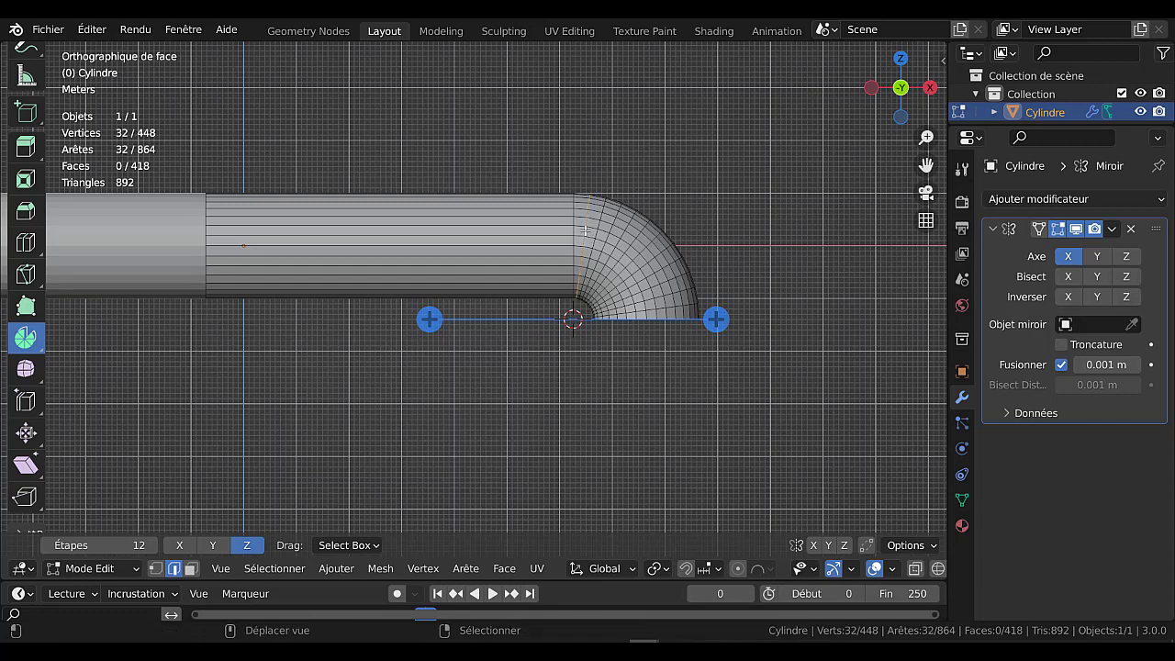
pyautogui.keyDown('alt'); pyautogui.keyDown('shift'); pyautogui.click(607, 238); pyautogui.keyUp('shift'); pyautogui.keyUp('alt')
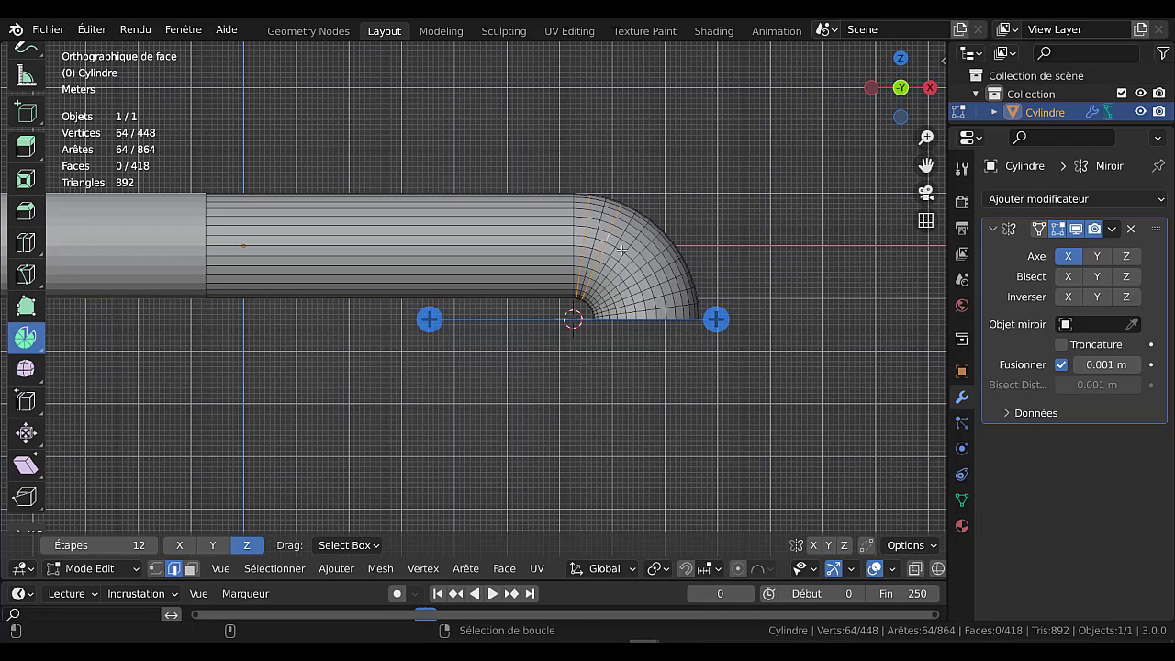
pyautogui.keyDown('alt'); pyautogui.keyDown('shift'); pyautogui.click(646, 267); pyautogui.keyUp('shift'); pyautogui.keyUp('alt')
pyautogui.keyDown('alt'); pyautogui.keyDown('shift'); pyautogui.click(658, 290); pyautogui.keyUp('shift'); pyautogui.keyUp('alt')
pyautogui.keyDown('alt'); pyautogui.keyDown('shift'); pyautogui.click(657, 298); pyautogui.keyUp('shift'); pyautogui.keyUp('alt')
pyautogui.keyDown('alt'); pyautogui.keyDown('shift'); pyautogui.click(659, 308); pyautogui.keyUp('shift'); pyautogui.keyUp('alt')
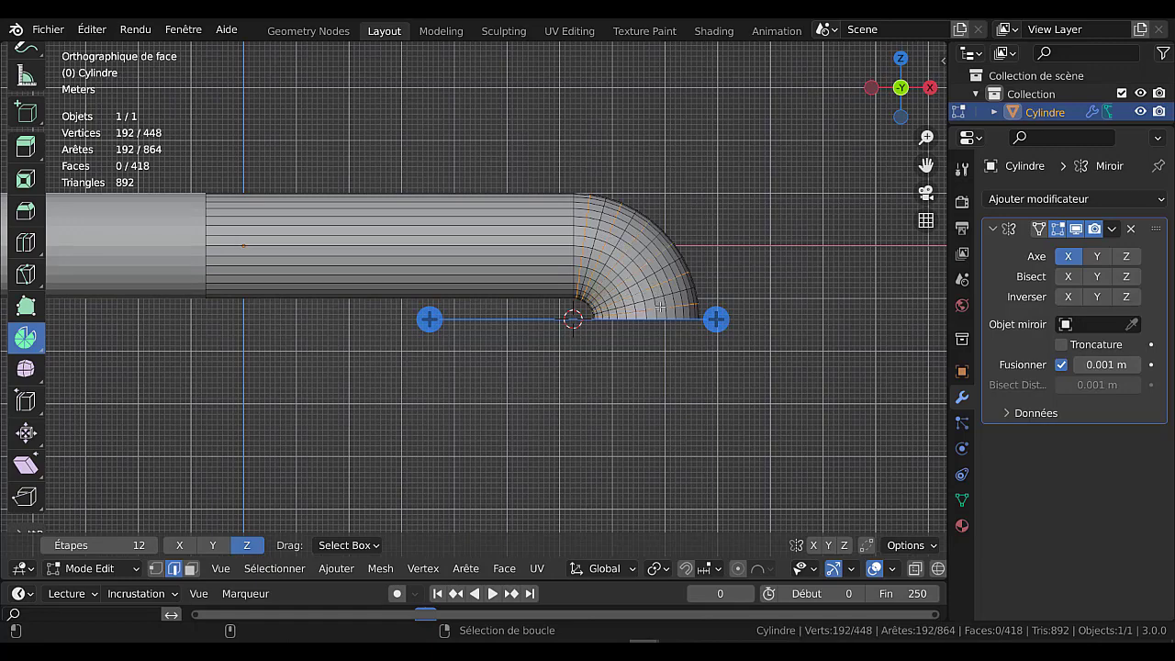
pyautogui.scroll(3, 855, 356)
pyautogui.keyDown('ctrl'); pyautogui.scroll(-5, 855, 363); pyautogui.keyUp('ctrl')
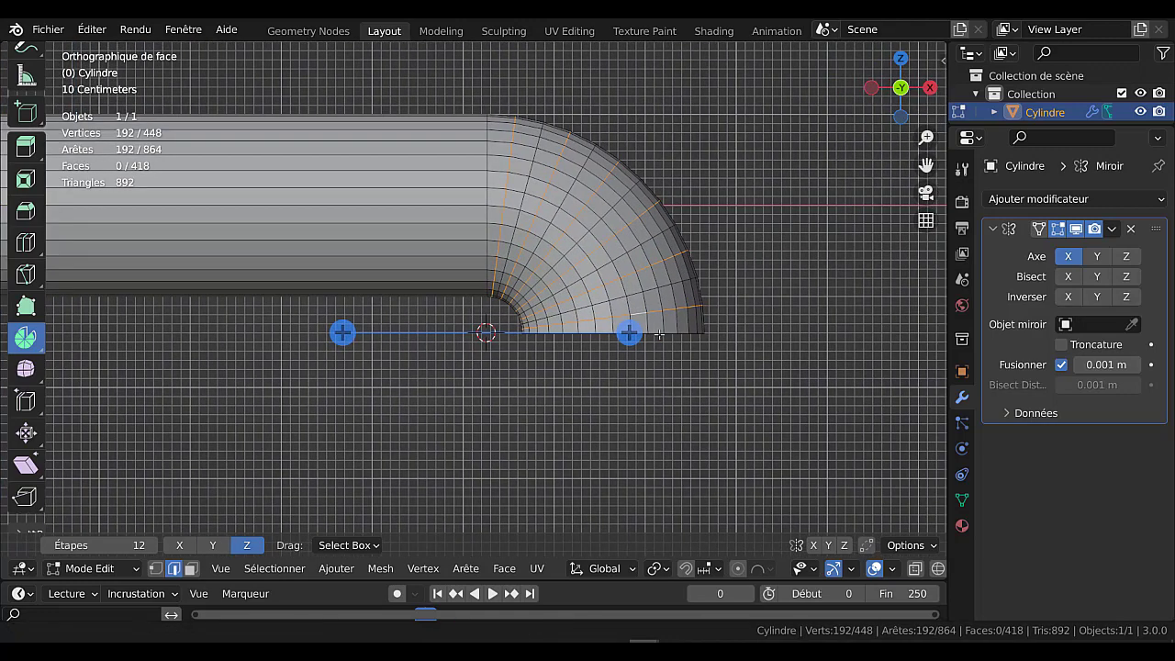
# Scale the selected rings to 0.798 about Individual Origins.
pyautogui.click(657, 570)
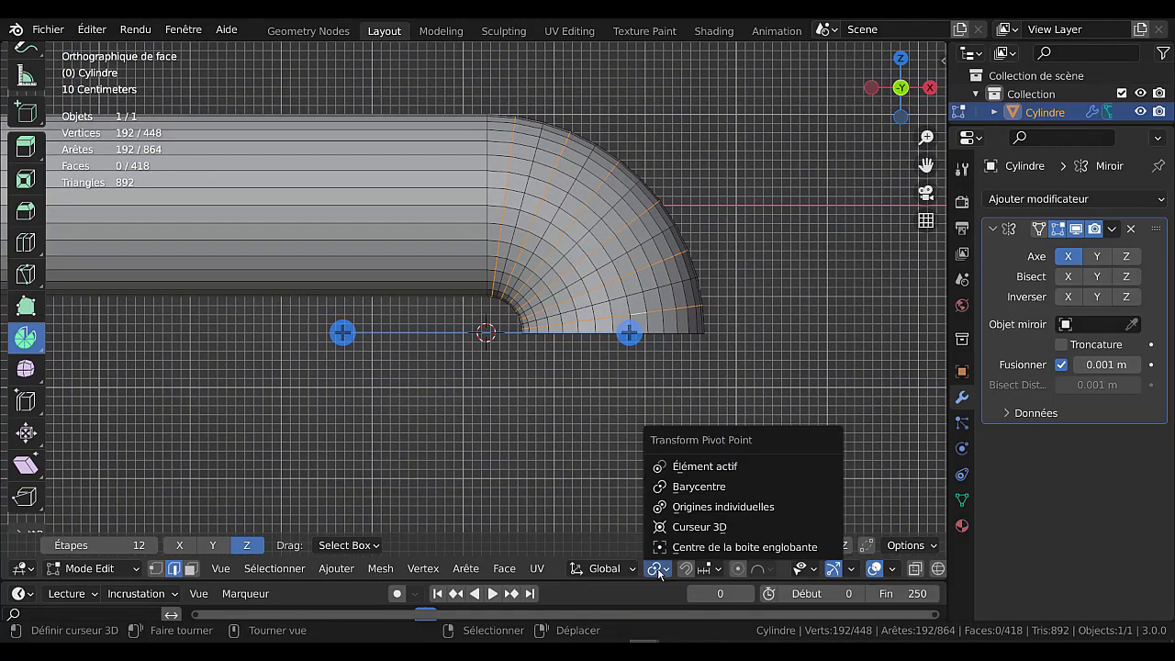
pyautogui.click(700, 508)
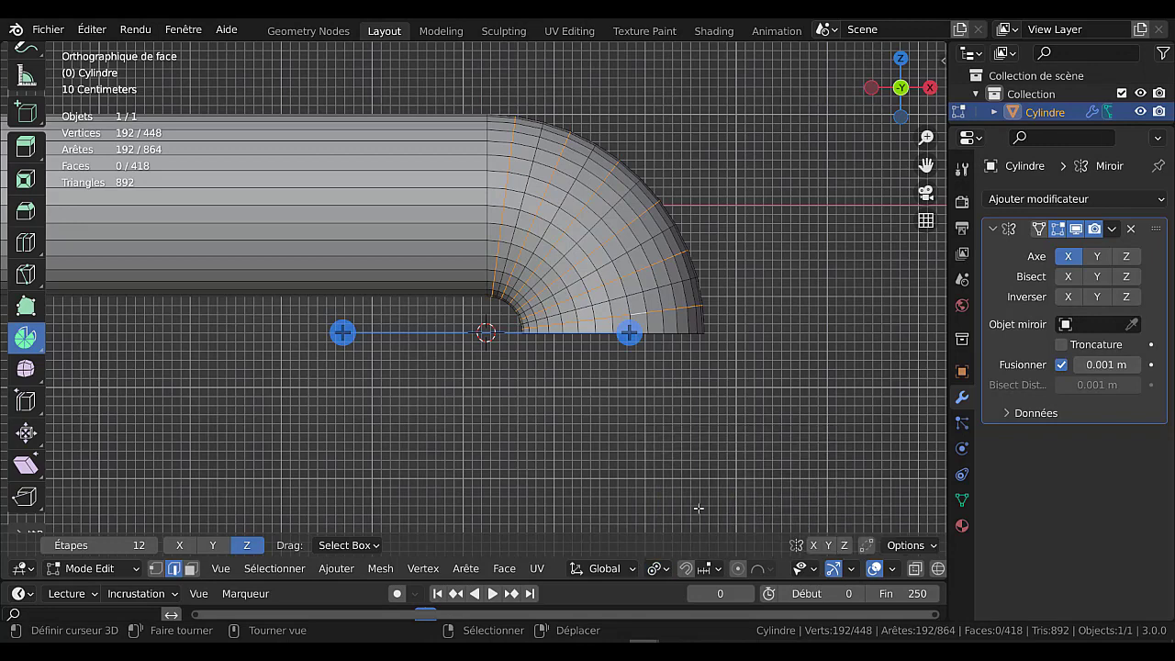
pyautogui.press('s')
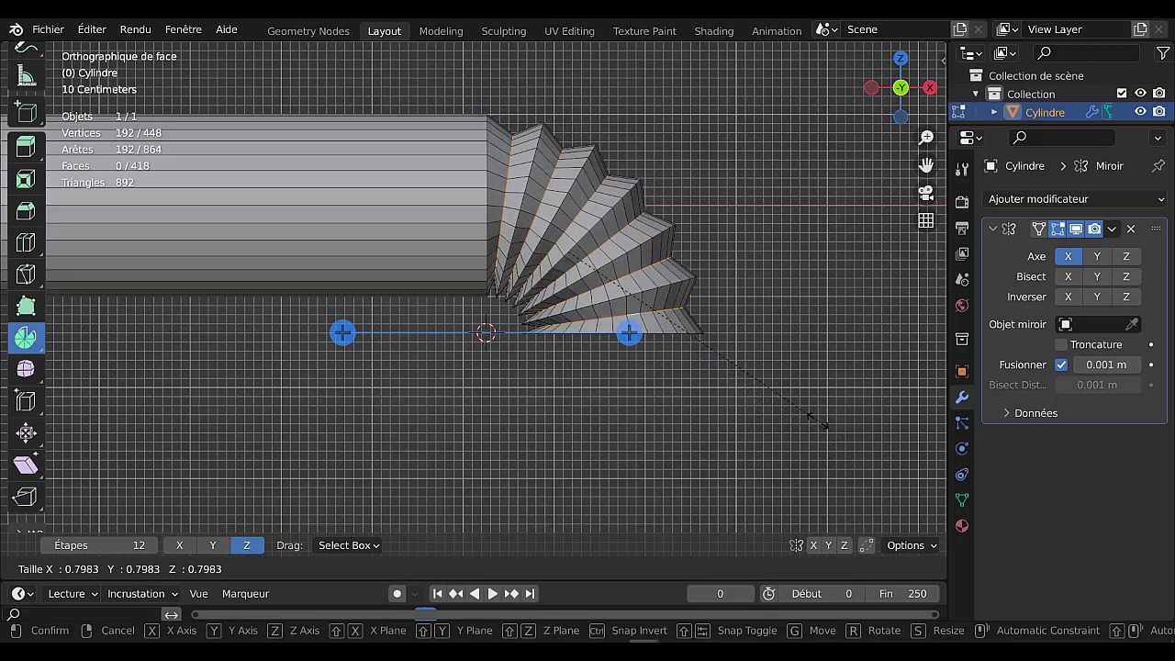
pyautogui.click(818, 420)
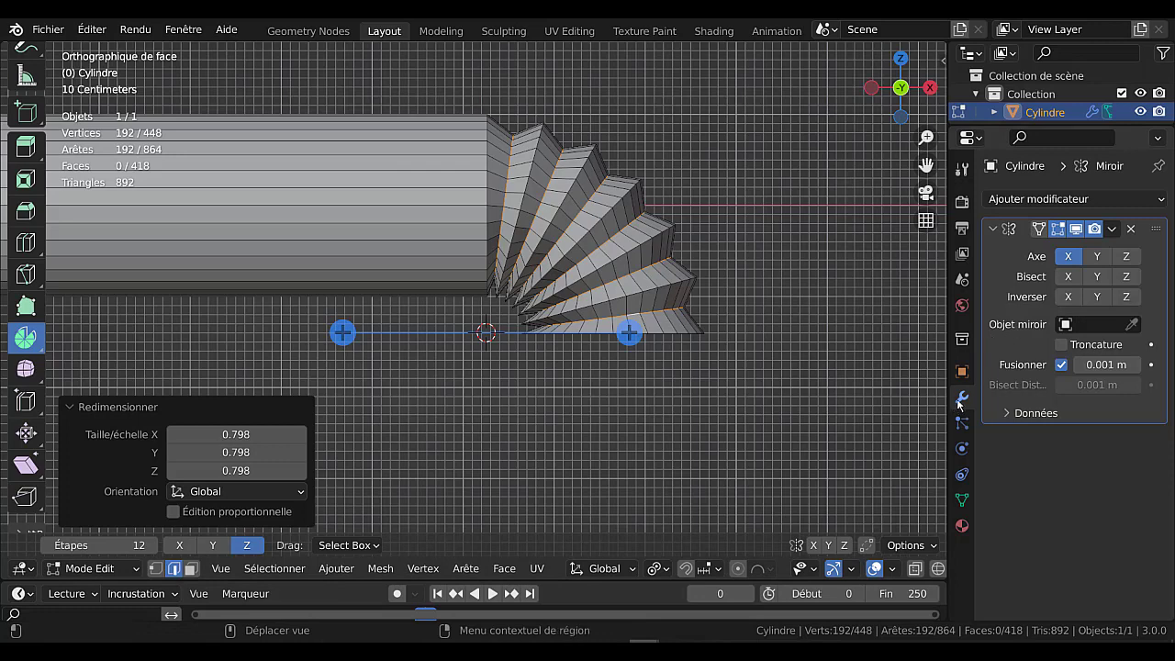
# Add a Subdivision Surface modifier with viewport level 2 and view the smoothed elbow.
pyautogui.click(1038, 198)
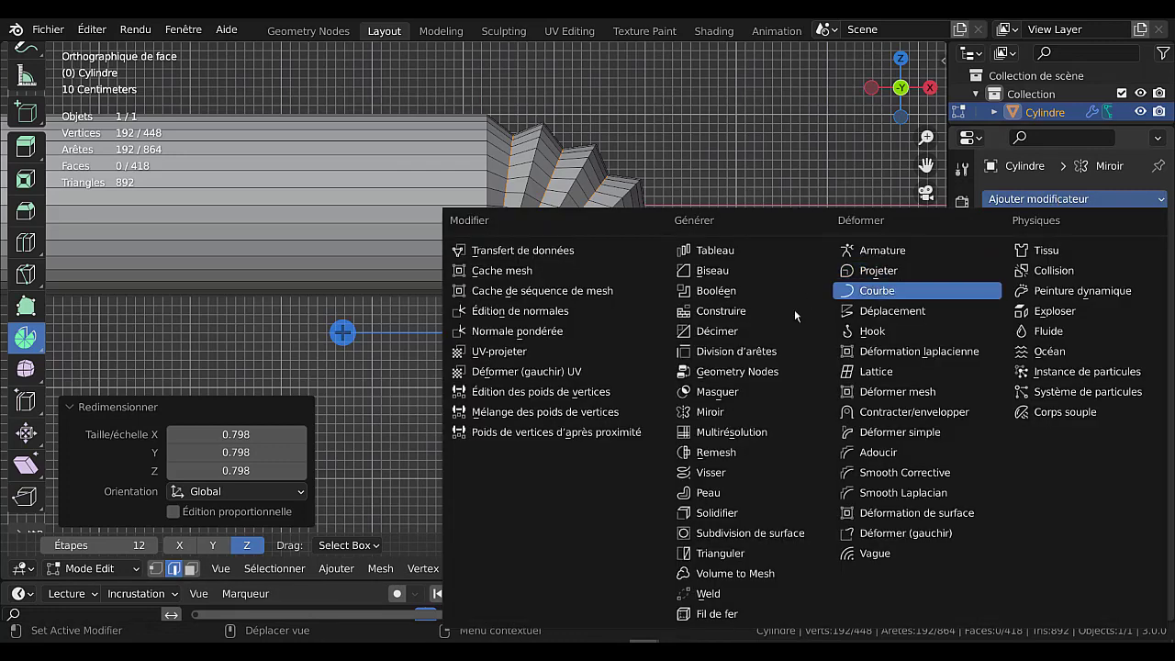
pyautogui.click(750, 532)
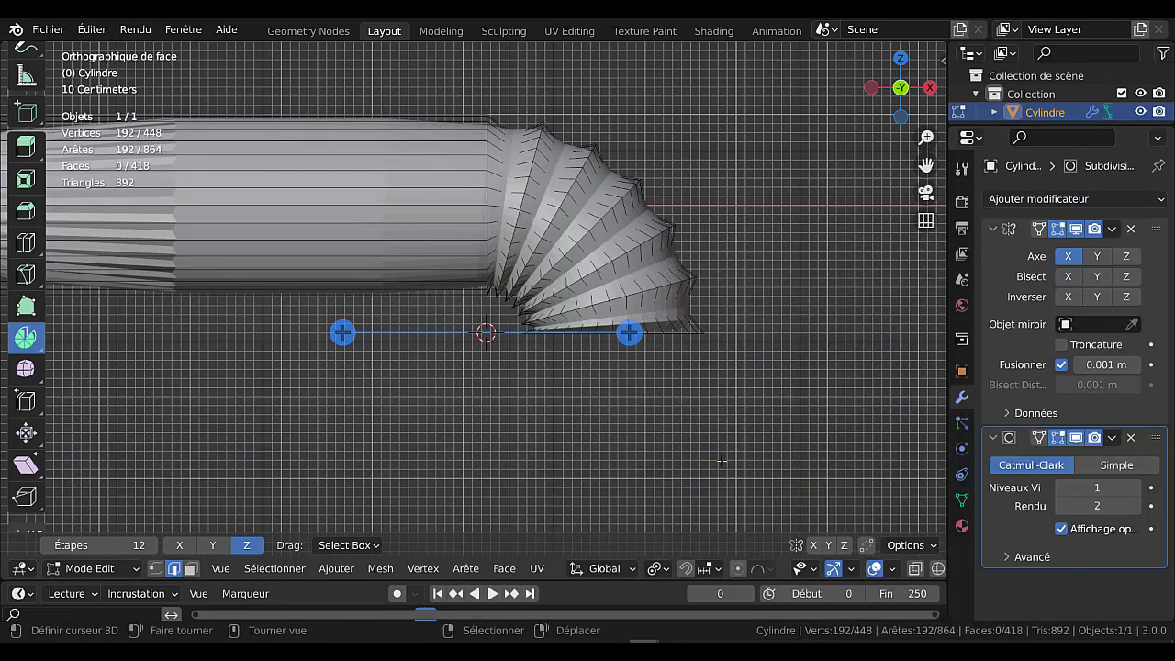
pyautogui.click(1134, 487)
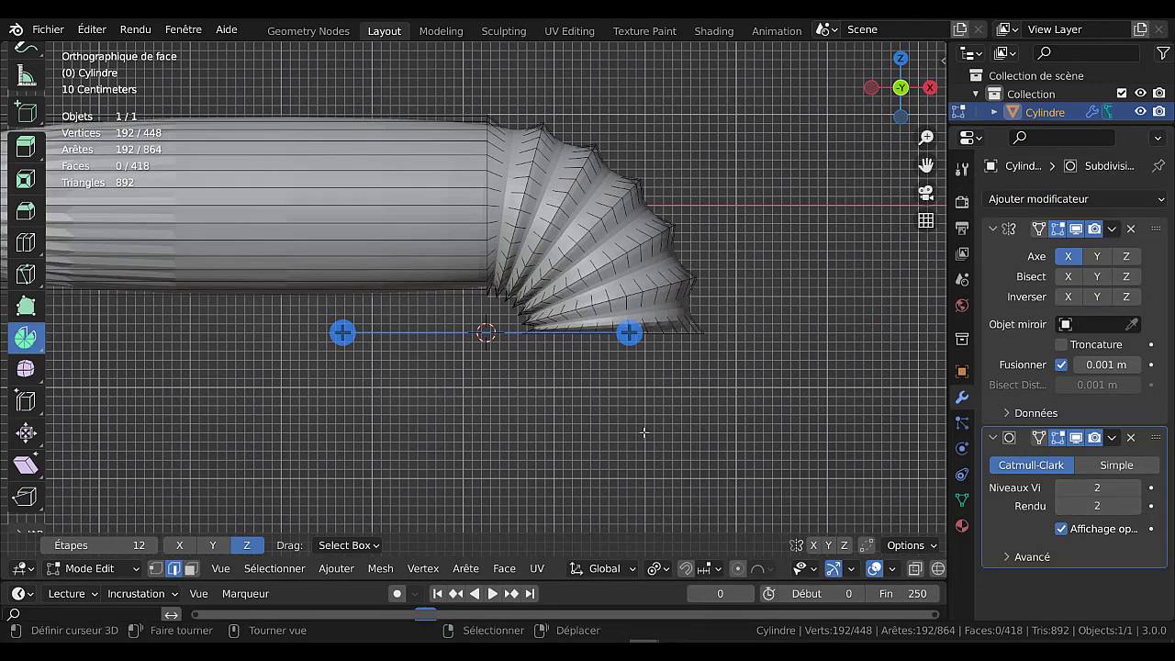
pyautogui.scroll(-3, 652, 425)
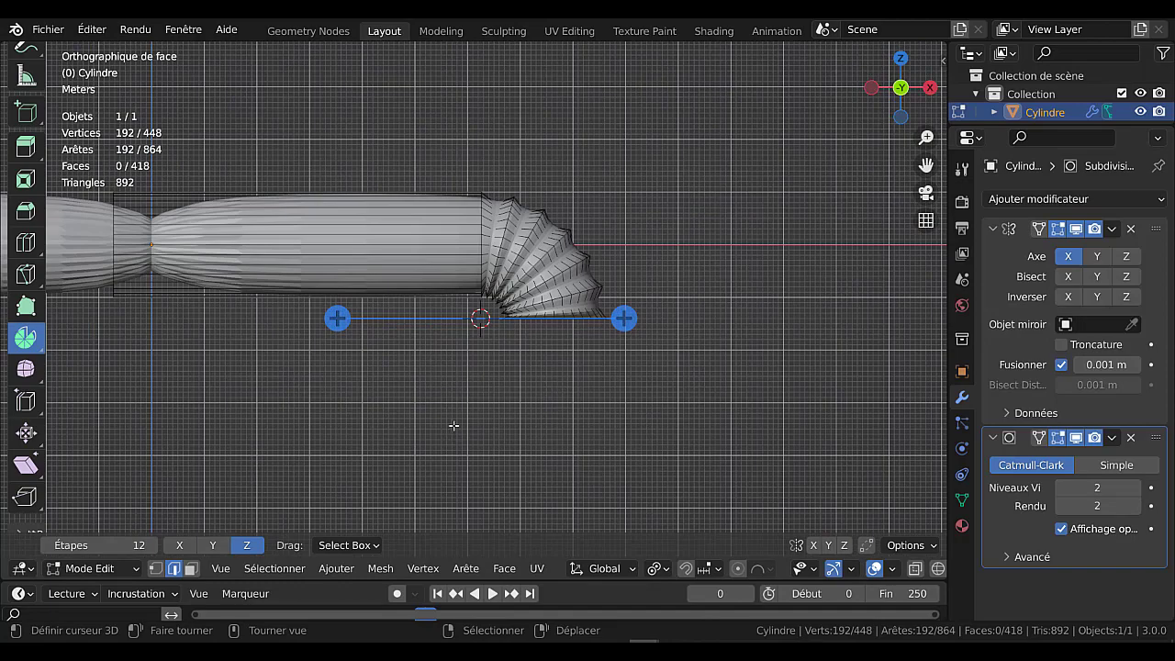
pyautogui.keyDown('shift'); pyautogui.moveTo(454, 425); pyautogui.dragTo(628, 402, button='middle'); pyautogui.keyUp('shift')
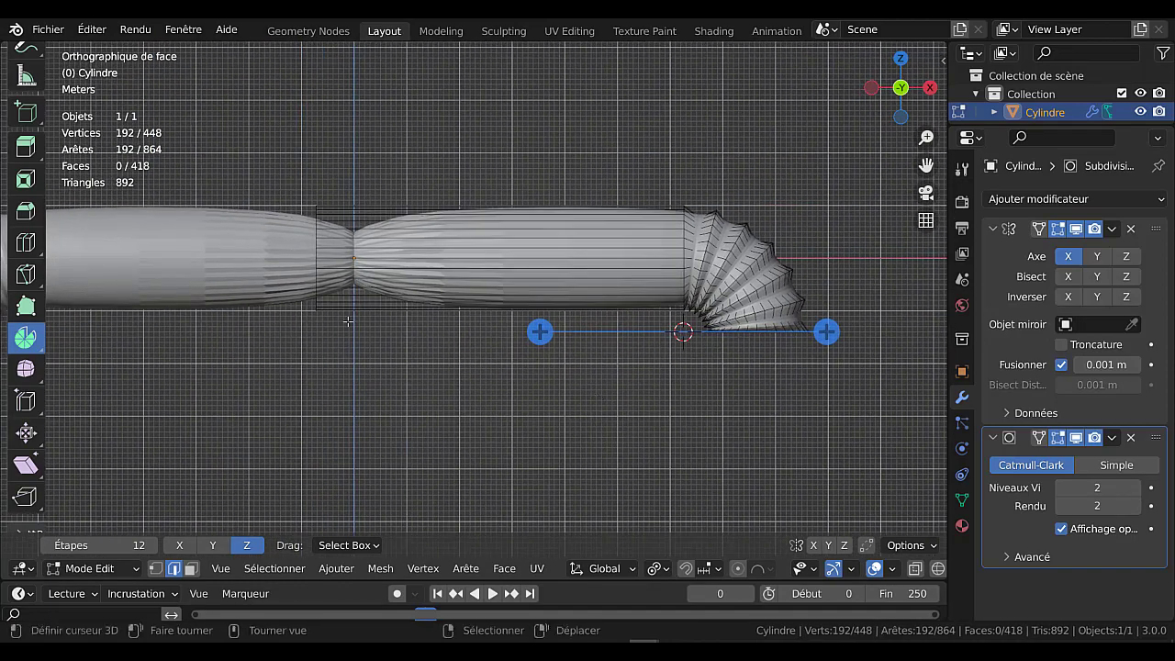
pyautogui.moveTo(450, 294)
pyautogui.mouseDown(button='middle')
pyautogui.moveTo(541, 353)
pyautogui.moveTo(546, 375)
pyautogui.moveTo(491, 388)
pyautogui.moveTo(484, 377)
pyautogui.moveTo(567, 356)
pyautogui.moveTo(540, 333)
pyautogui.mouseUp(button='middle')
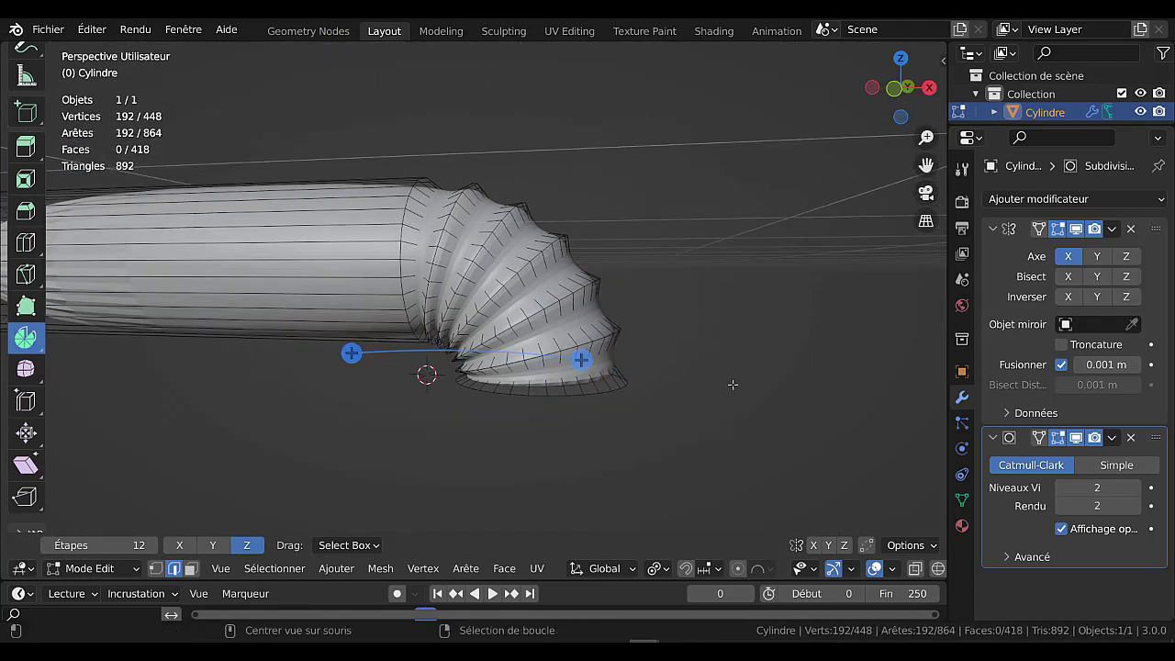
# Give the selected elbow ring edges an Edge Crease of 1.000.
pyautogui.hotkey('alt', 'z')
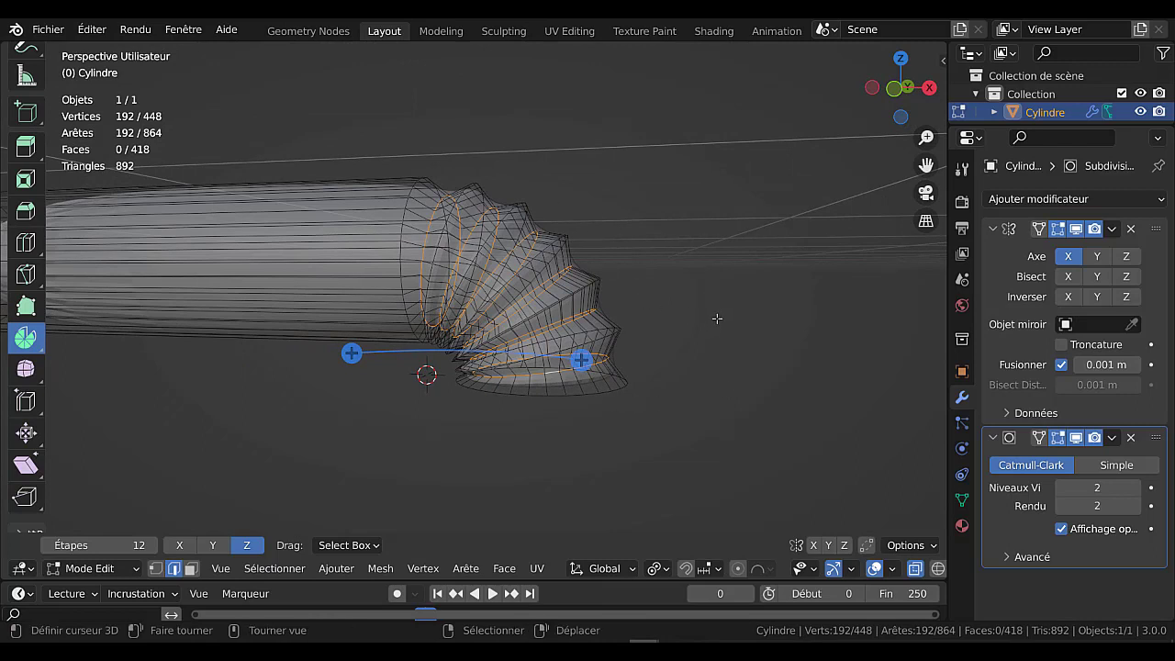
pyautogui.hotkey('alt', 'z')
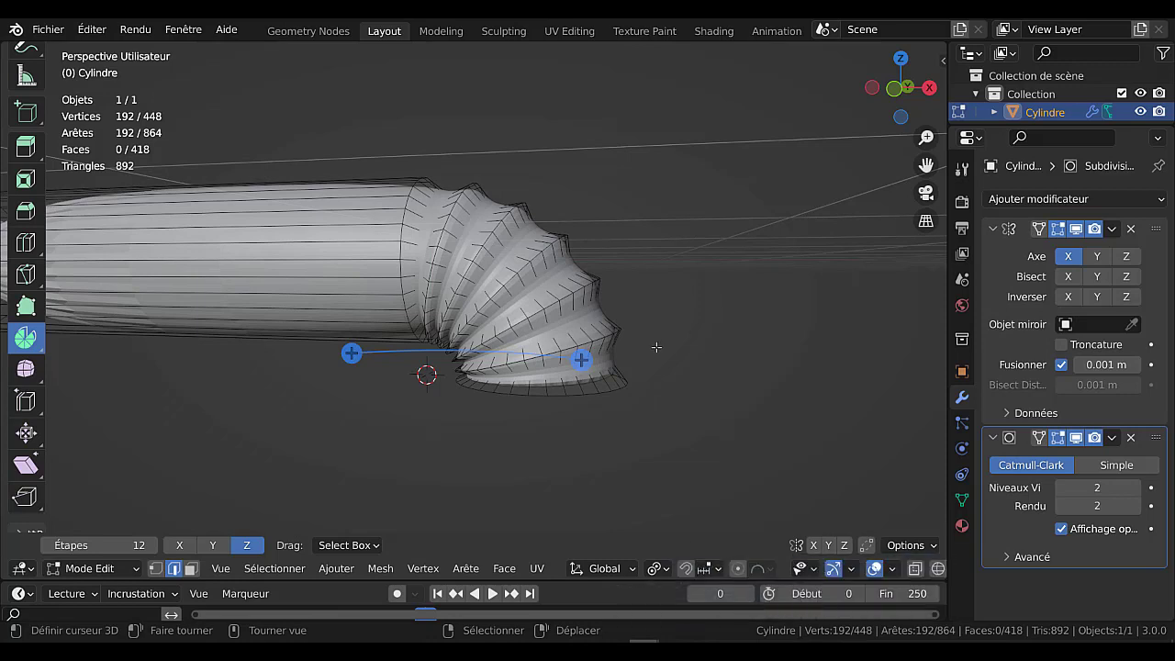
pyautogui.scroll(1, 752, 322)
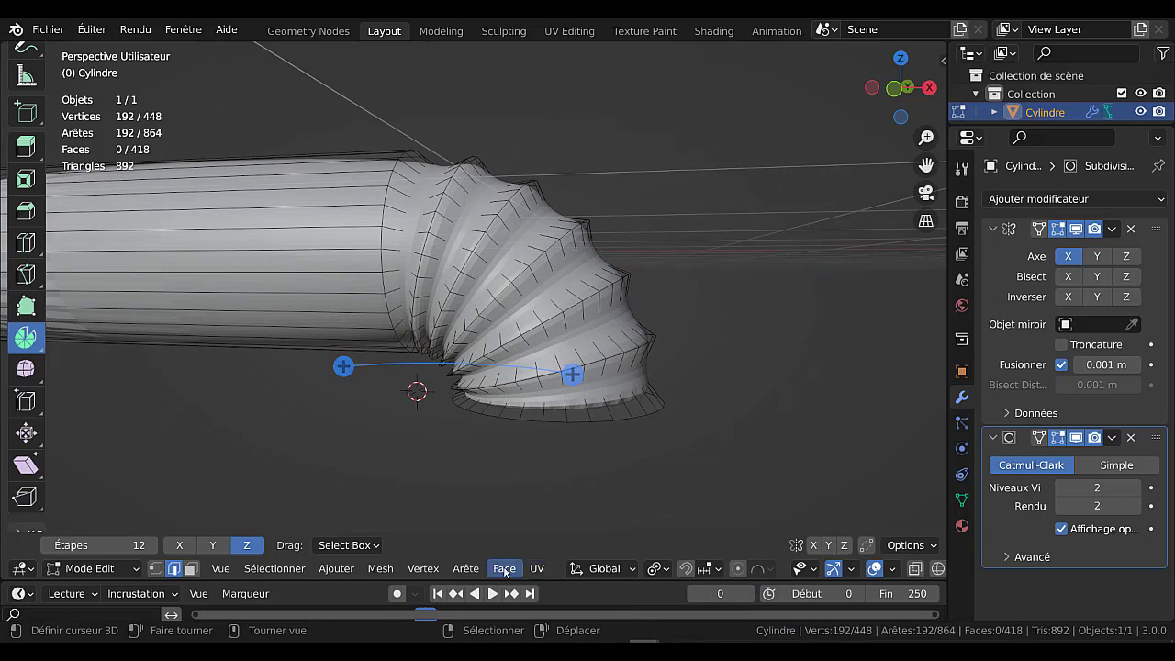
pyautogui.click(504, 569)
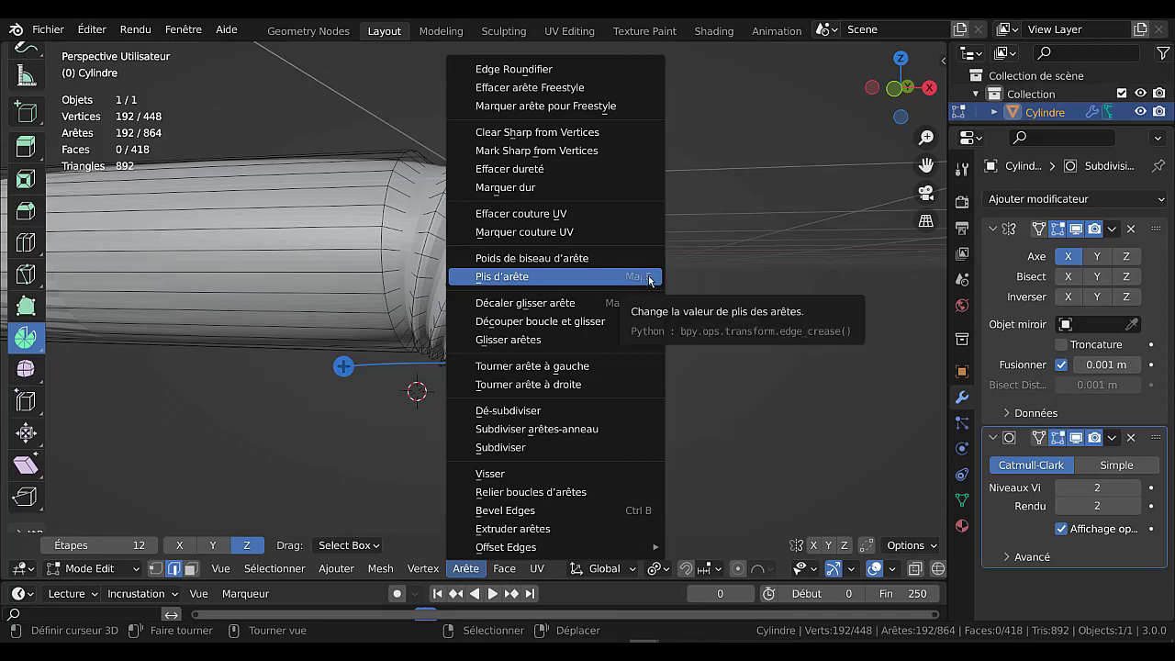
pyautogui.click(533, 277)
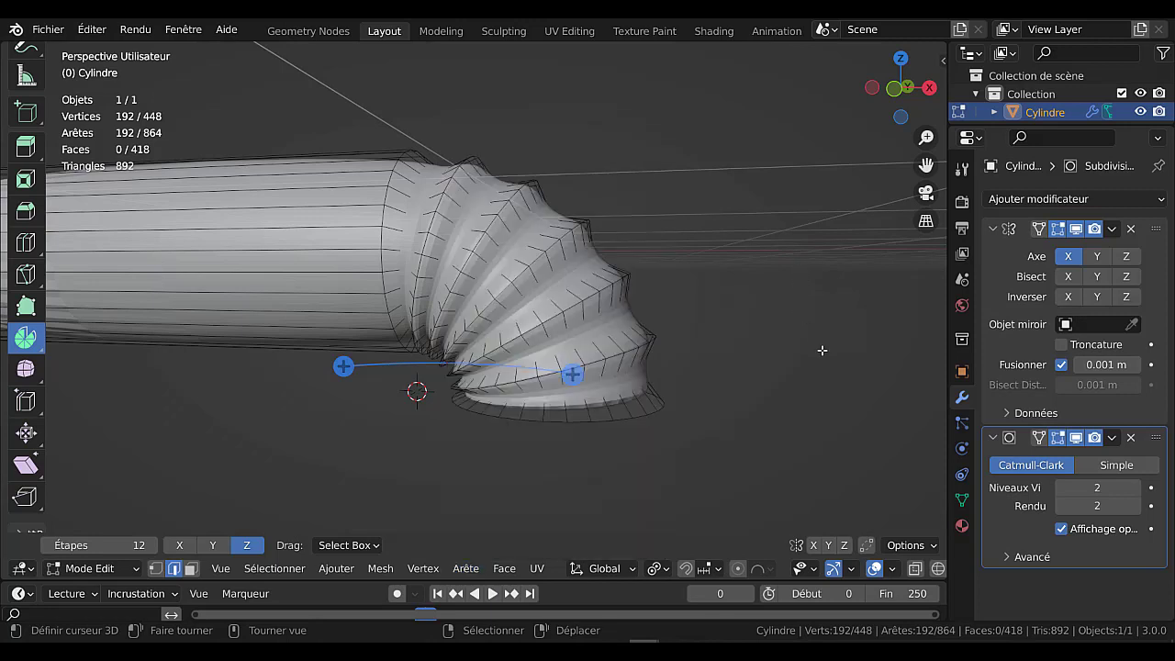
pyautogui.hotkey('shift', 'e')
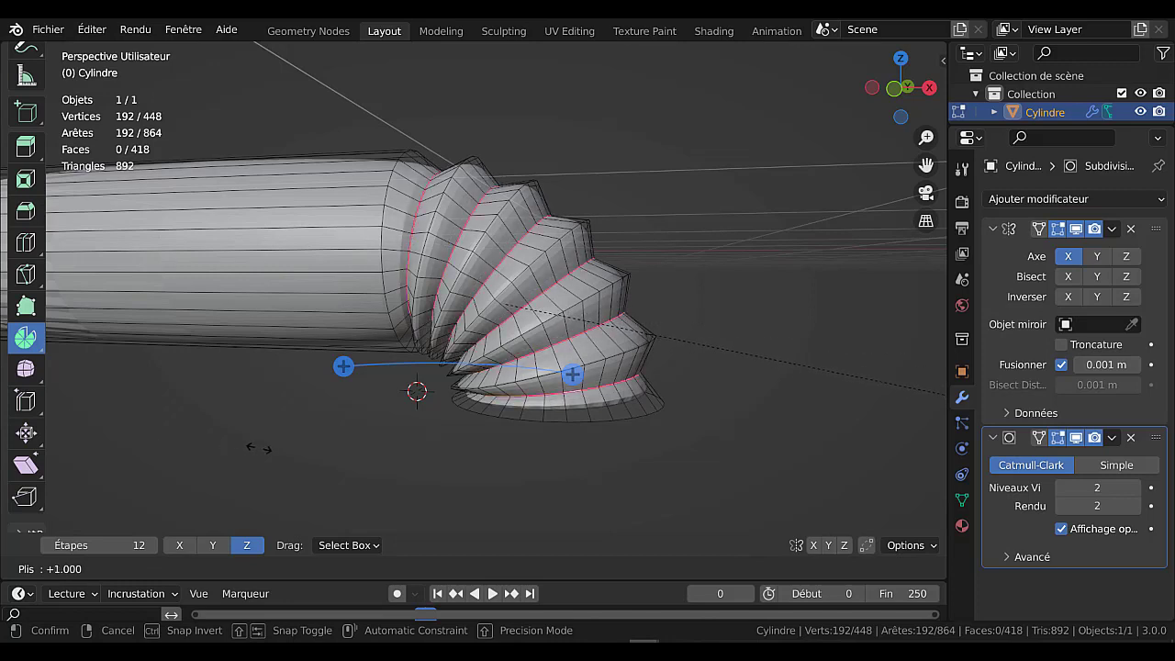
pyautogui.click(258, 448)
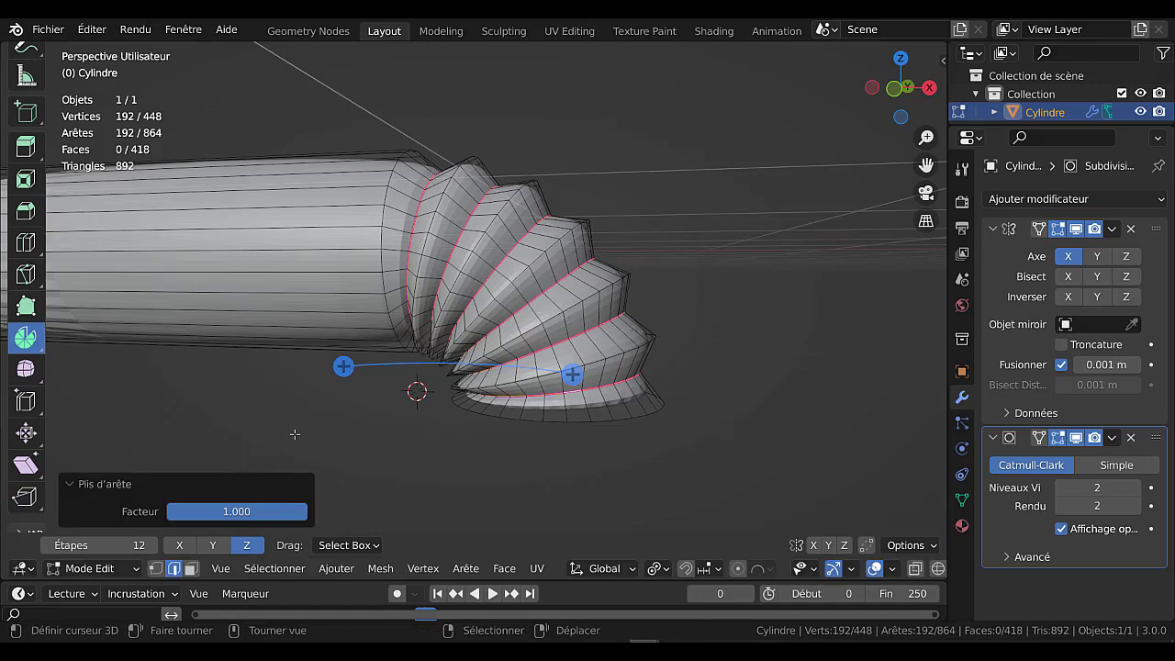
# Return to Object Mode to view the smoothed 13,828-vertex pipe with its crisp creased elbow ribs.
pyautogui.press('Tab')
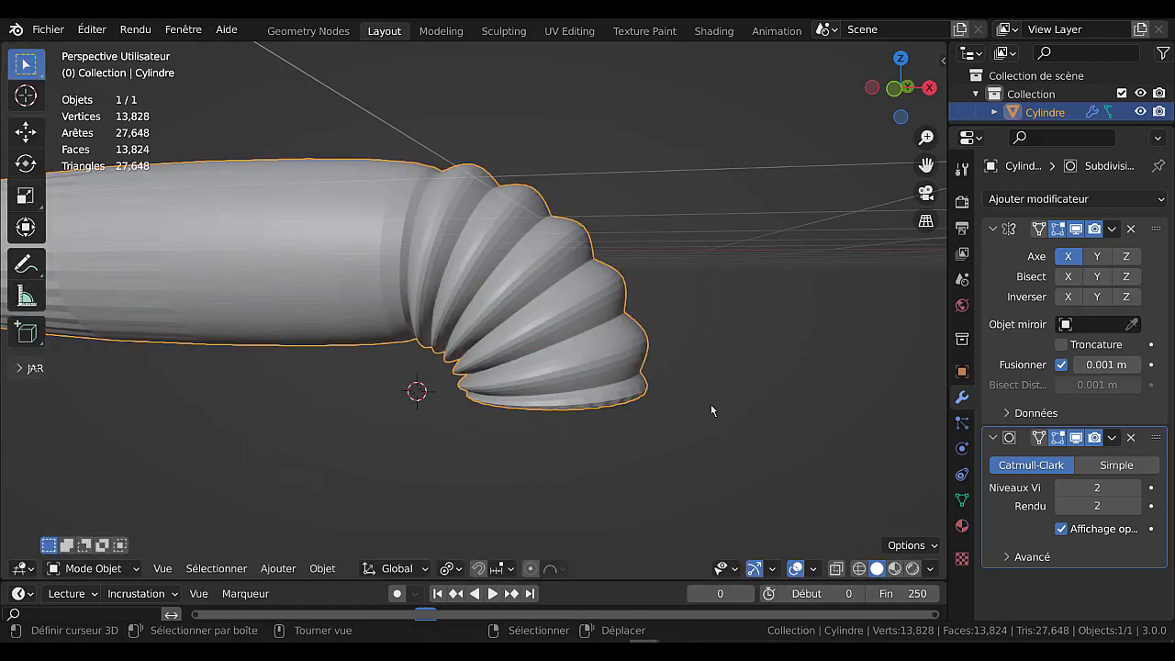
pyautogui.press('Tab')
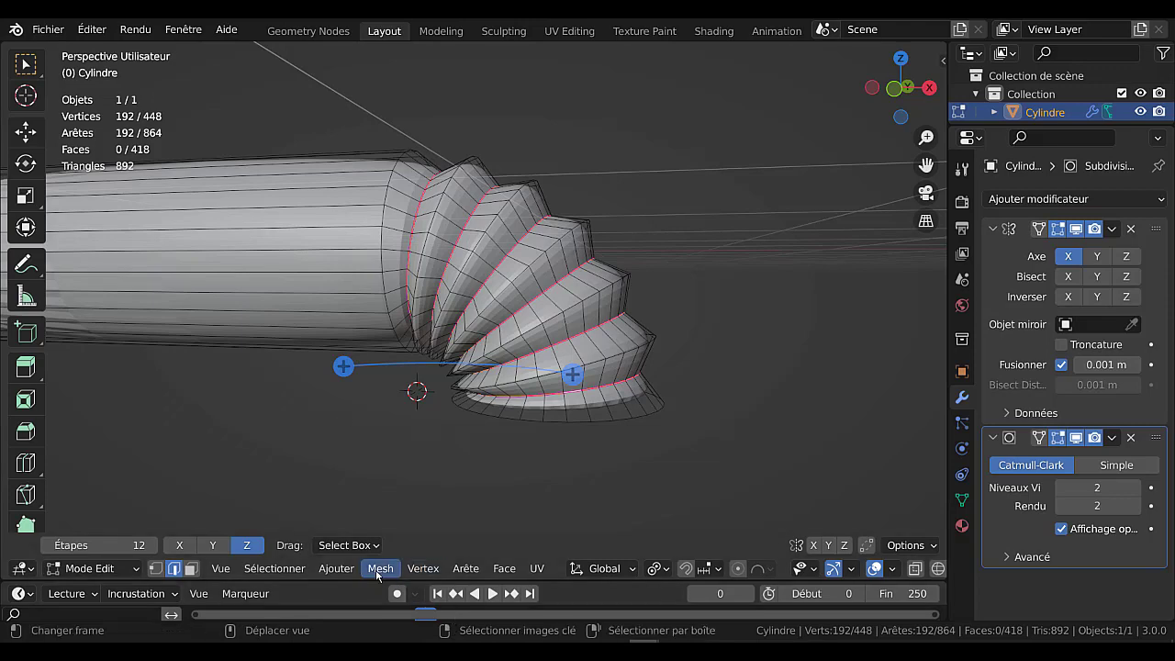
pyautogui.press('Tab')
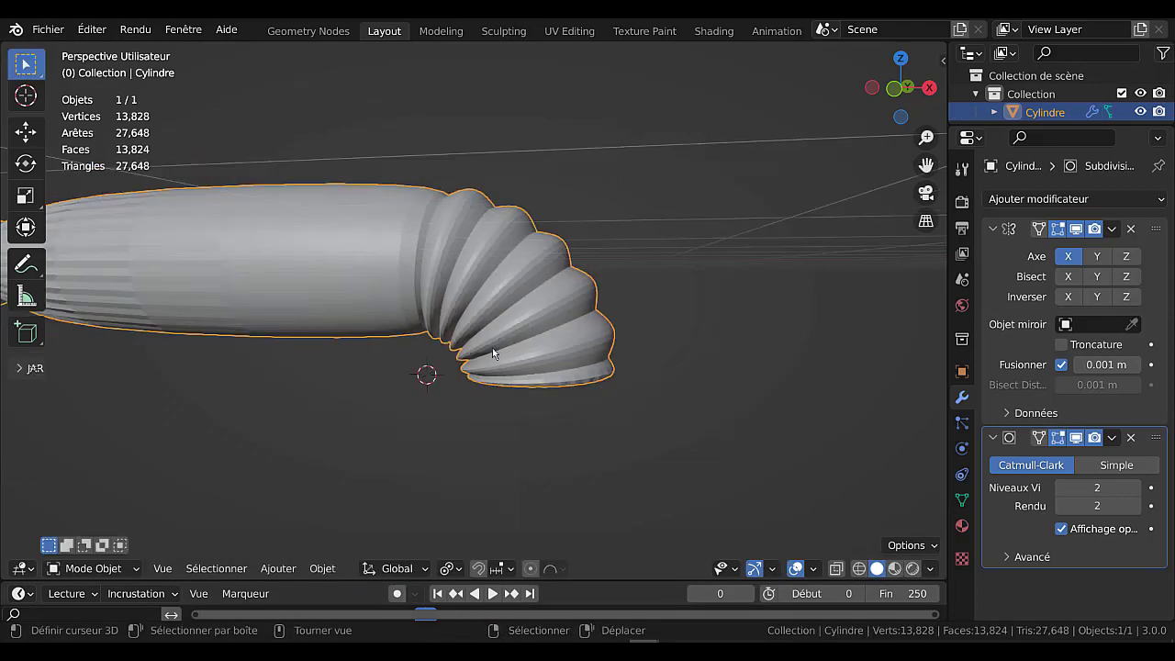
pyautogui.moveTo(493, 352); pyautogui.dragTo(473, 371, button='middle')
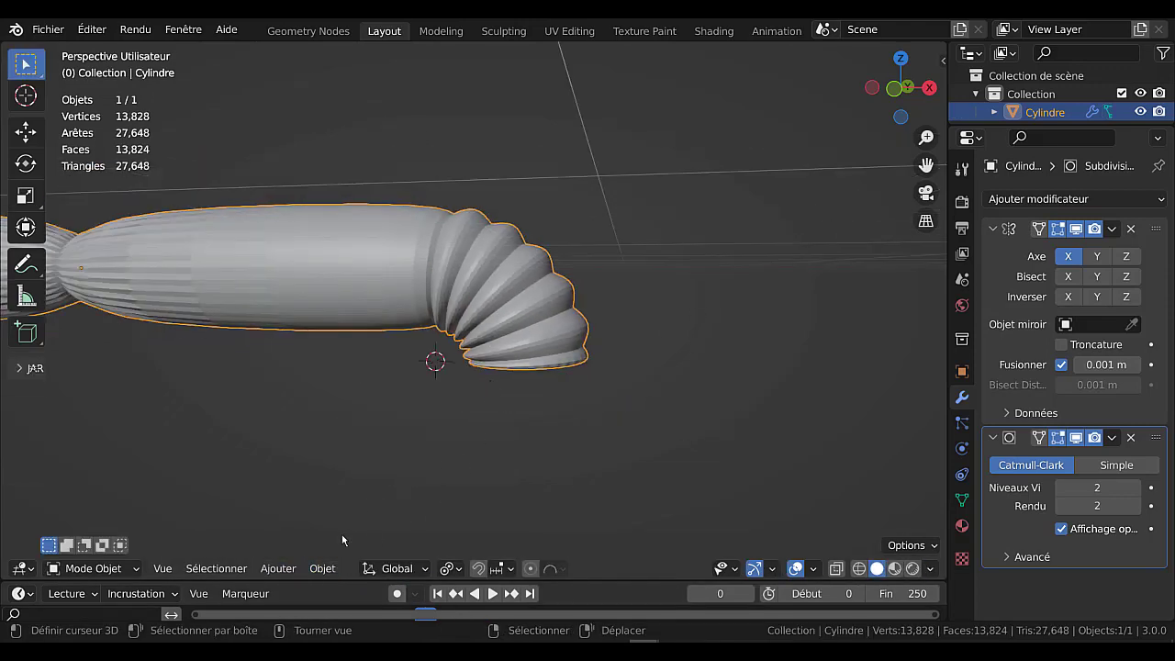
pyautogui.click(323, 569)
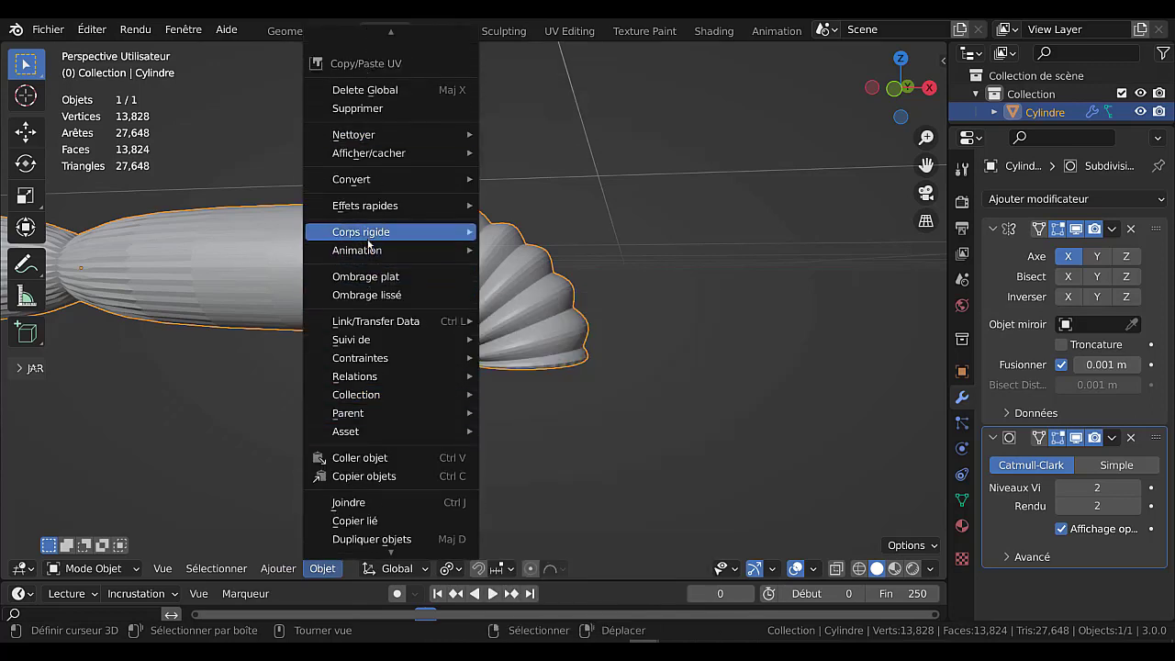
# Apply smooth shading to the ribbed pipe and bring up its mesh data properties.
pyautogui.click(375, 297)
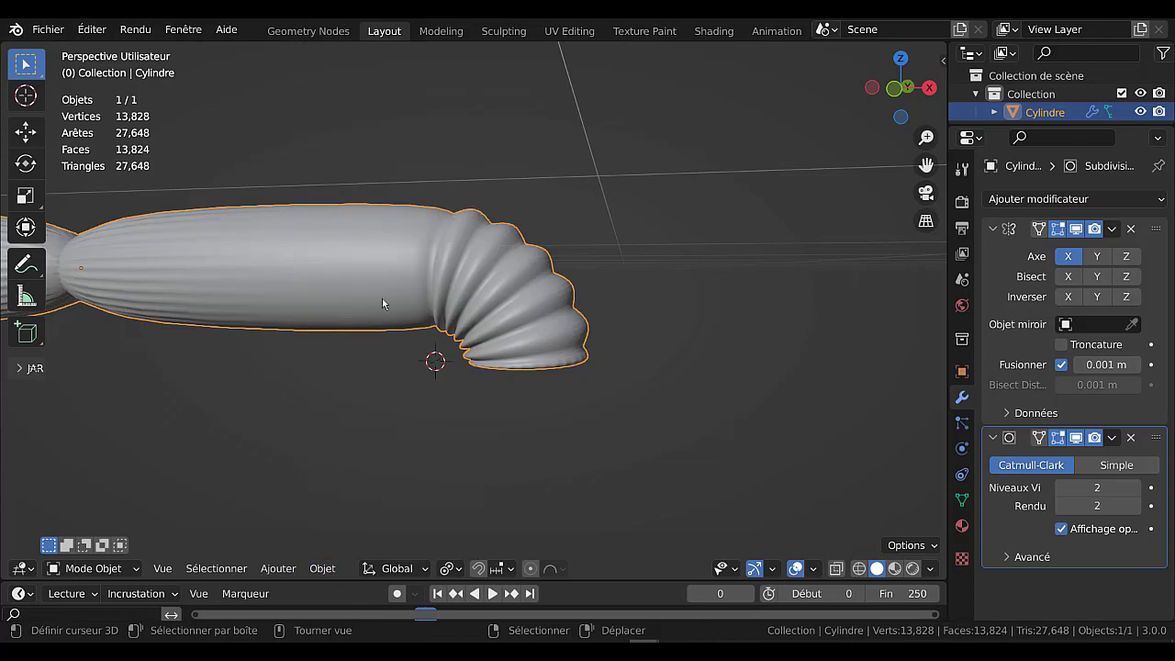
pyautogui.click(962, 500)
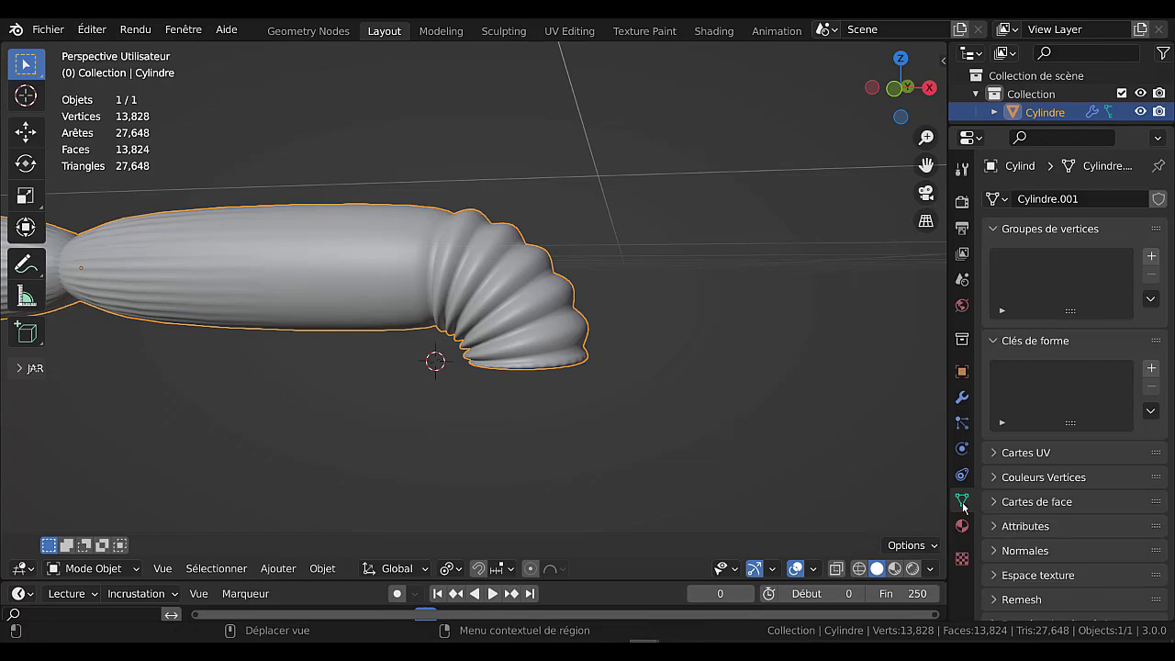
pyautogui.moveTo(947, 475); pyautogui.dragTo(897, 484)
pyautogui.scroll(-2, 954, 490)
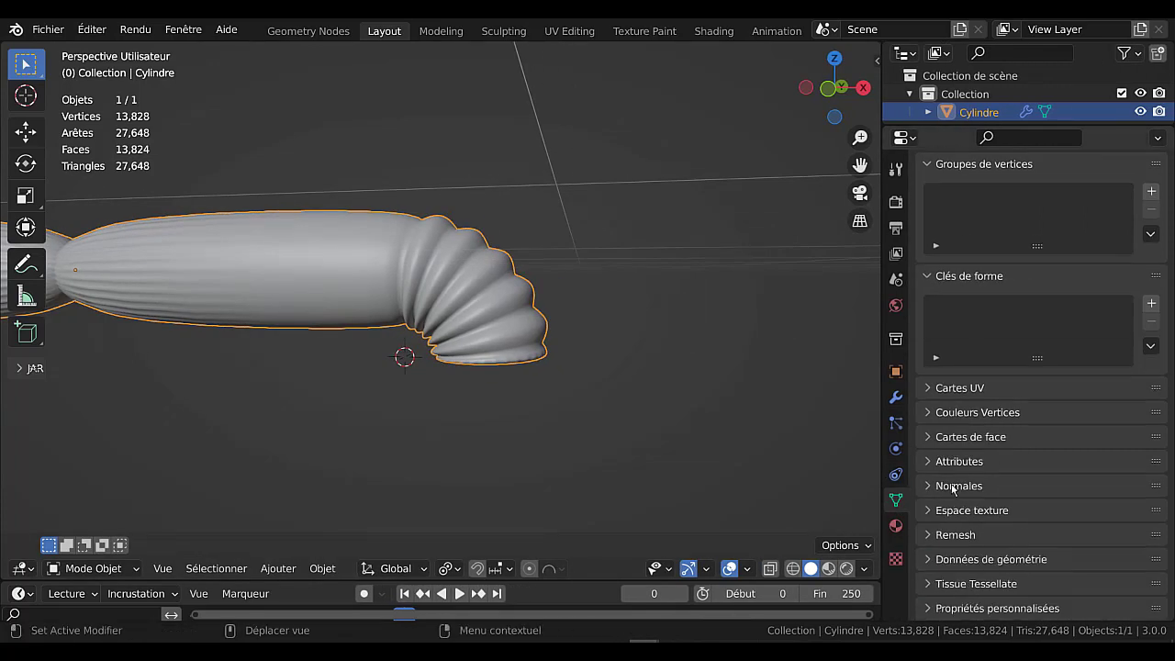
# Turn on Auto Smooth at 30° under Normals and inspect the ribbed end.
pyautogui.click(931, 487)
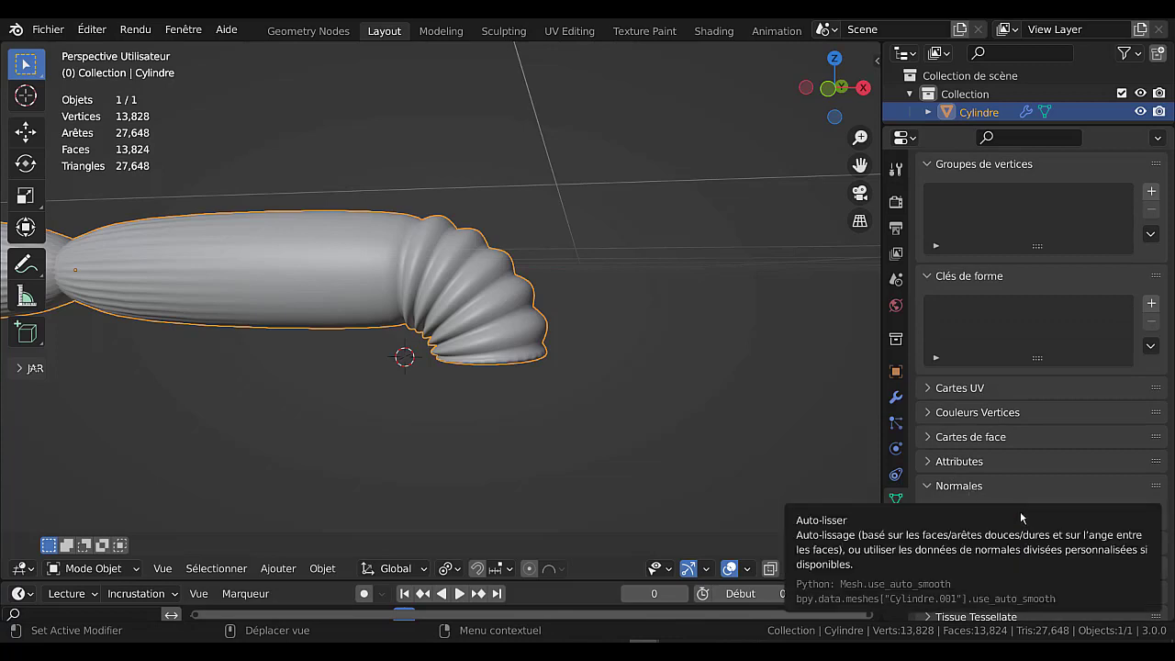
pyautogui.click(1022, 515)
pyautogui.moveTo(684, 457); pyautogui.dragTo(445, 337, button='middle')
pyautogui.scroll(1, 445, 337)
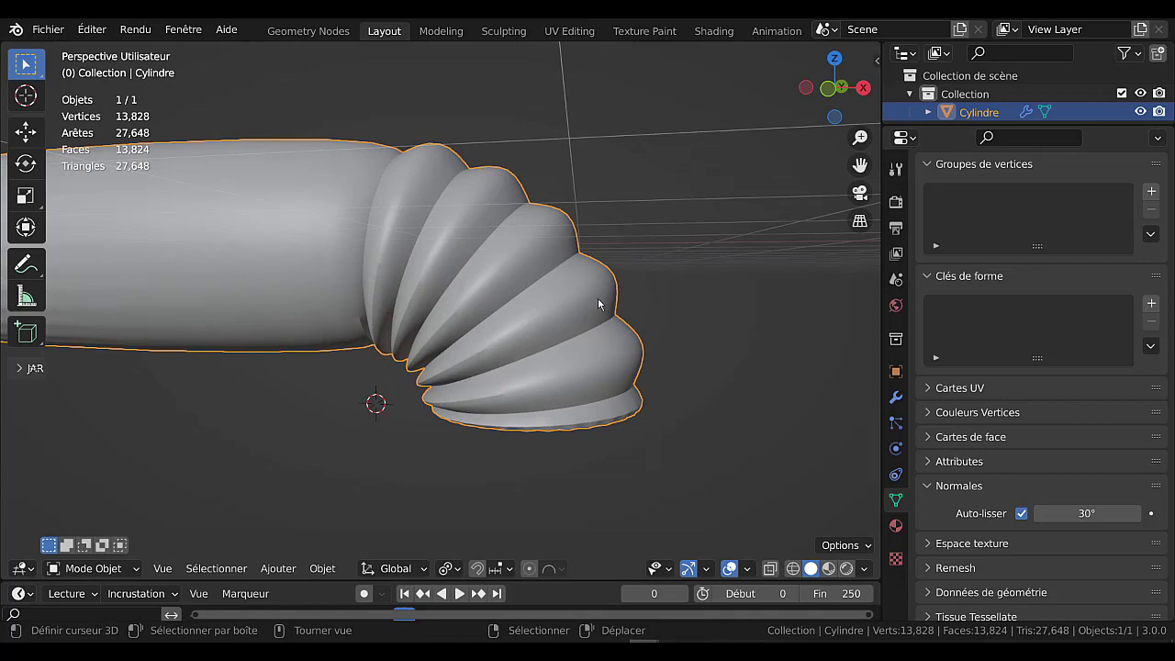
pyautogui.scroll(-3, 456, 375)
pyautogui.moveTo(371, 411)
pyautogui.mouseDown(button='middle')
pyautogui.moveTo(497, 419)
pyautogui.moveTo(574, 408)
pyautogui.moveTo(459, 331)
pyautogui.mouseUp(button='middle')
pyautogui.scroll(2, 451, 414)
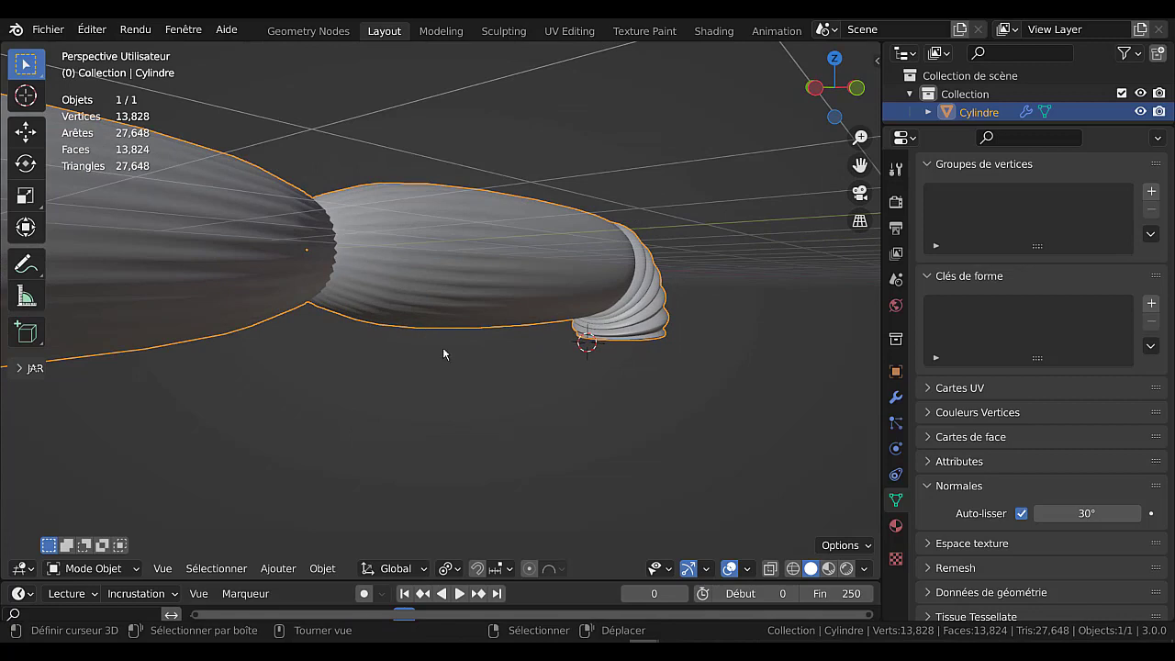
# Delete the pipe's end-cap face in face select mode, leaving the pipe open with 417 faces.
pyautogui.press('Tab')
pyautogui.click(299, 274)
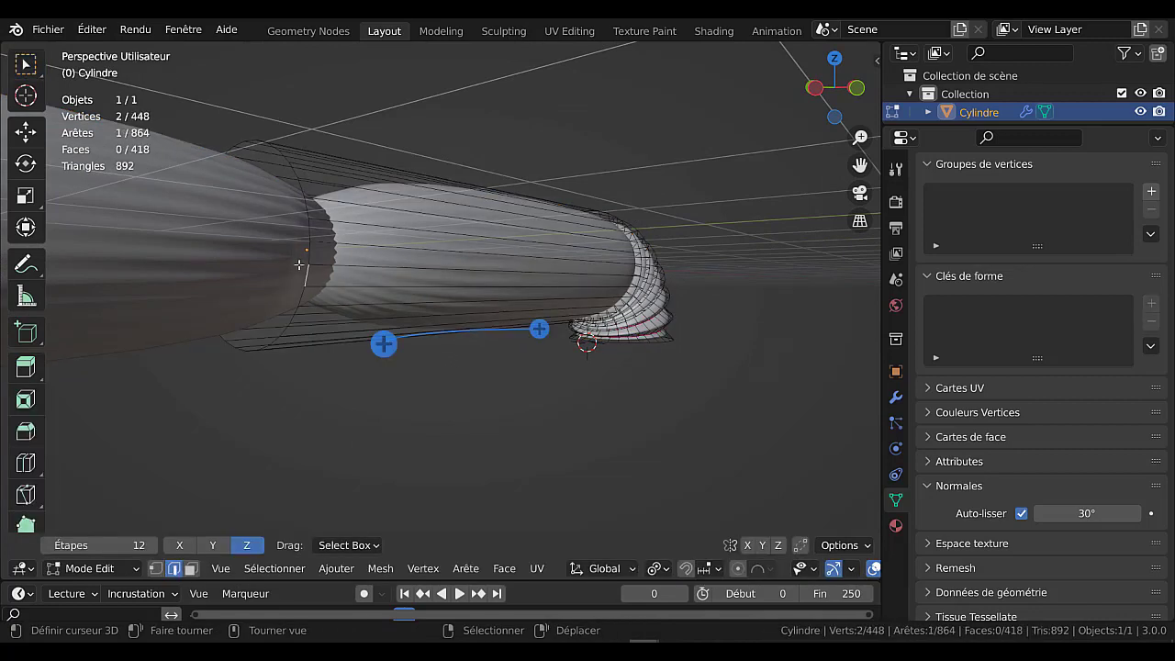
pyautogui.press('3')
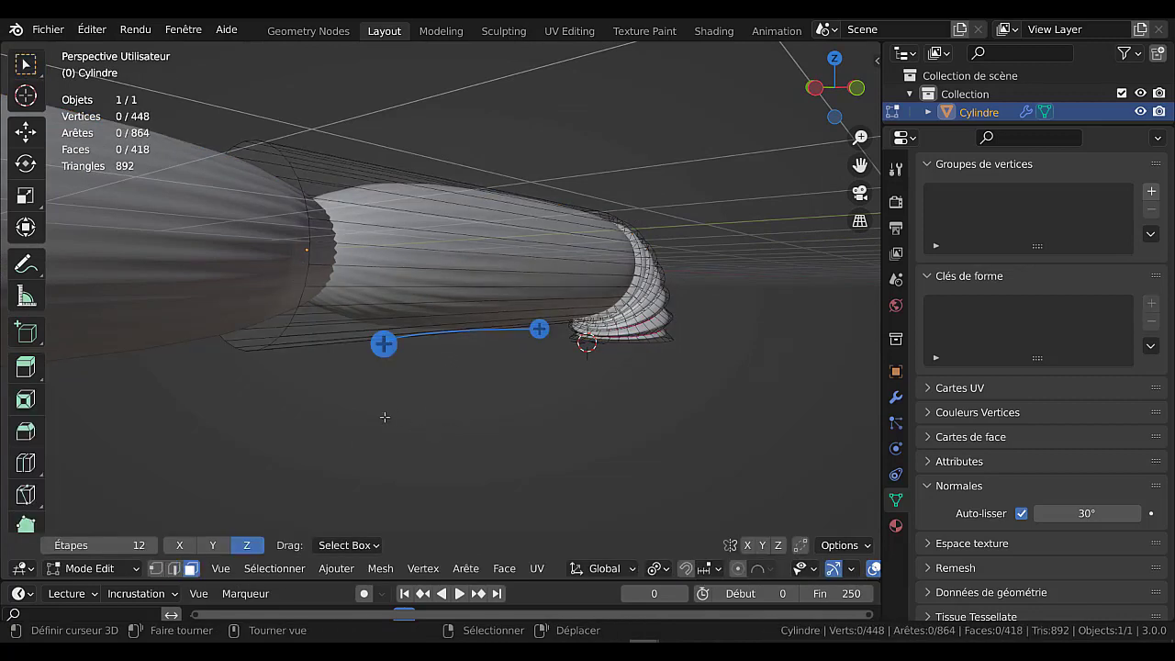
pyautogui.click(290, 262)
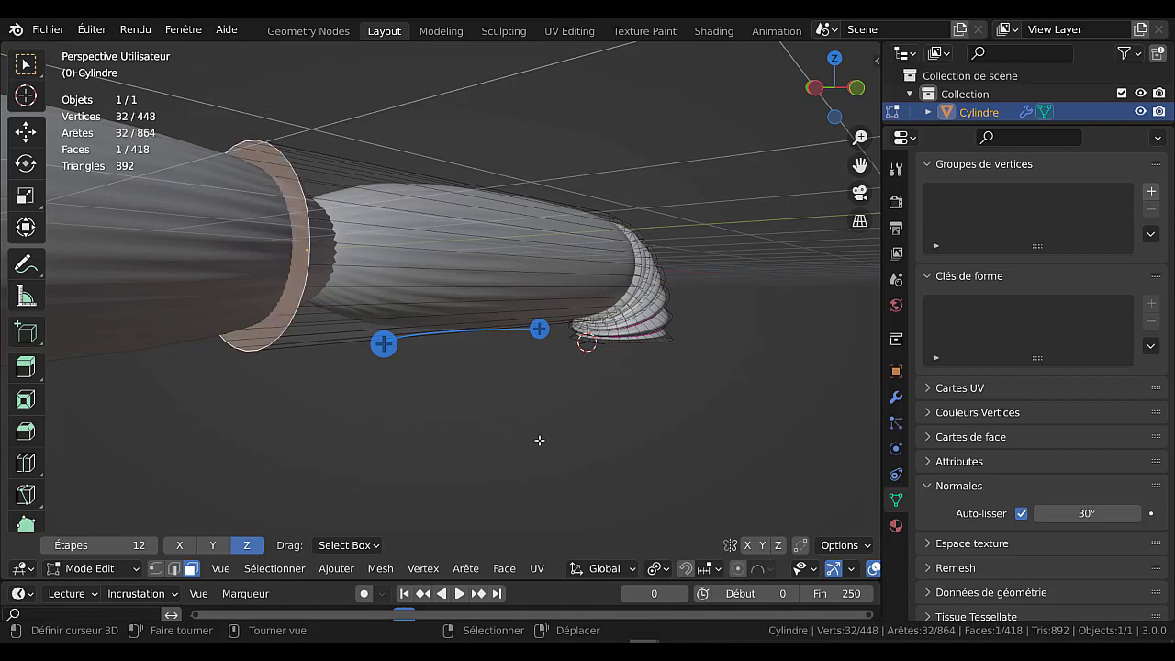
pyautogui.moveTo(643, 415); pyautogui.dragTo(593, 428, button='middle')
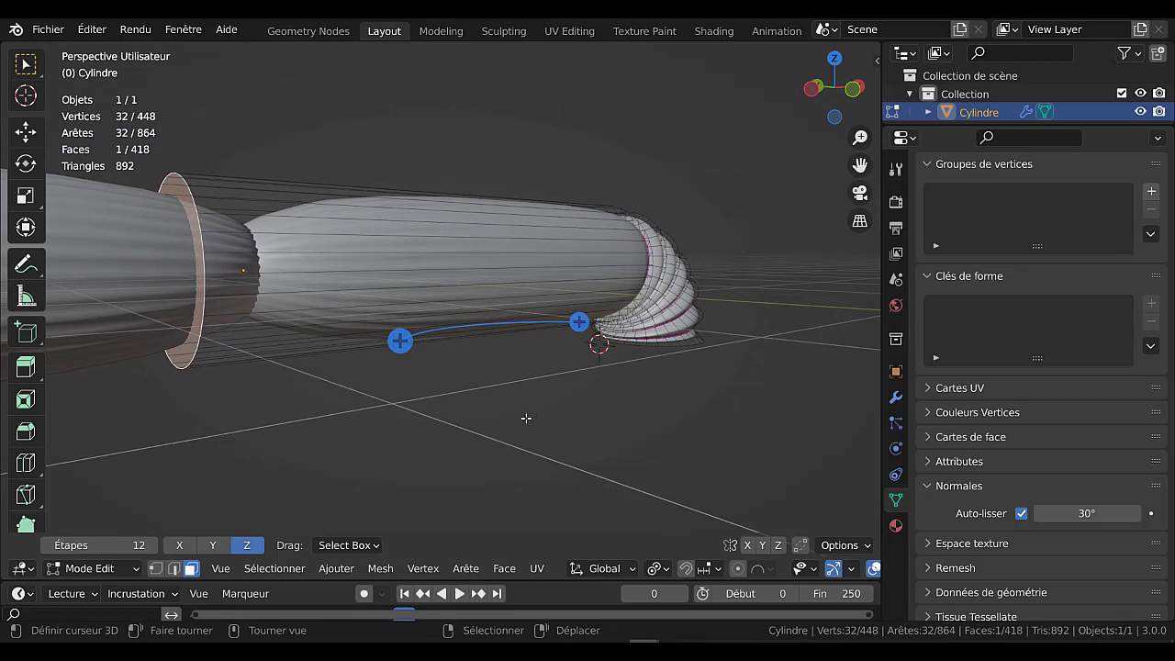
pyautogui.press('x')
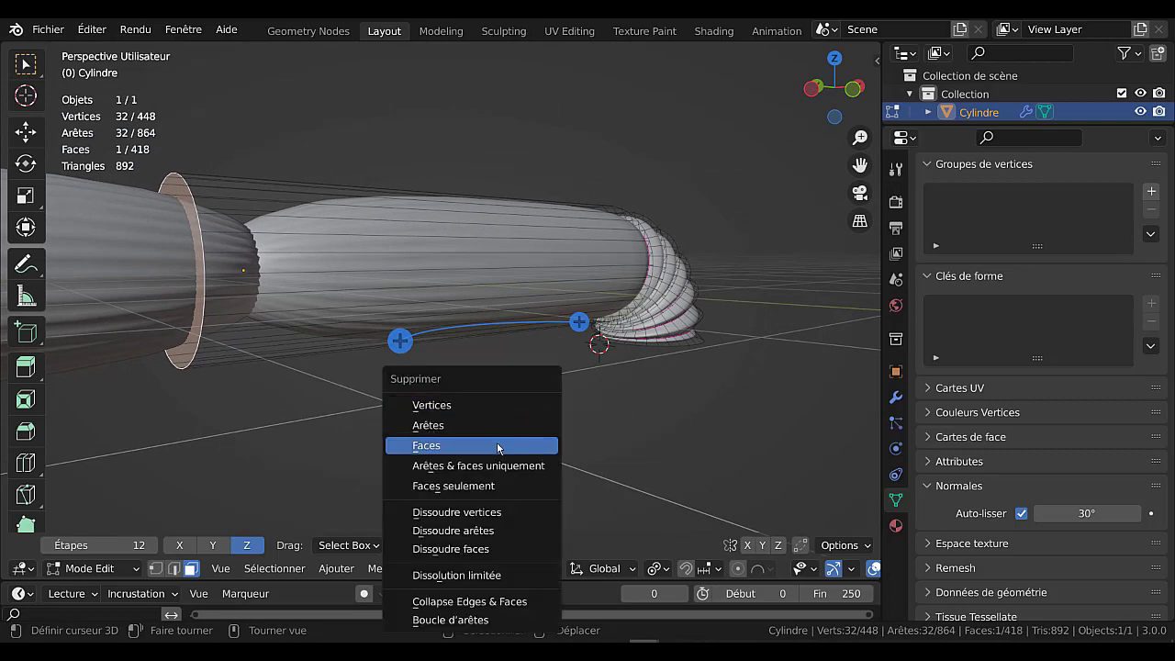
pyautogui.click(501, 446)
pyautogui.moveTo(500, 445)
pyautogui.mouseDown(button='middle')
pyautogui.moveTo(467, 442)
pyautogui.moveTo(569, 397)
pyautogui.mouseUp(button='middle')
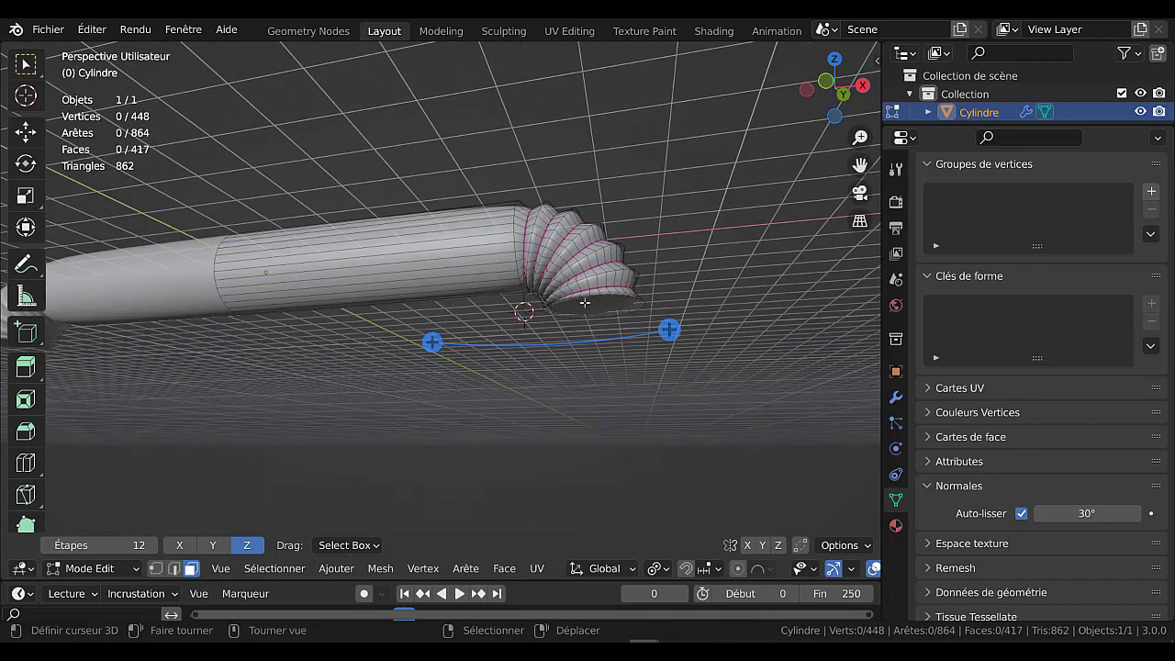
pyautogui.click(586, 303)
pyautogui.moveTo(550, 377); pyautogui.dragTo(575, 431, button='middle')
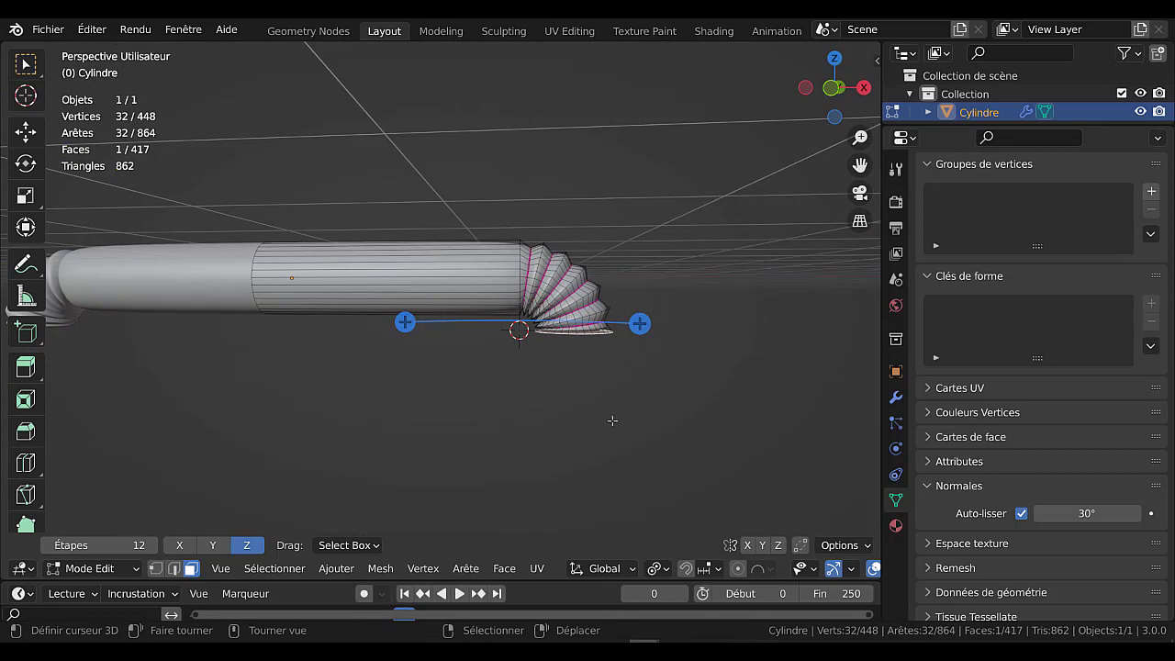
# Extrude the elbow's end face 2.7439 m downward and crease its rim edges to 1.0.
pyautogui.press('e')
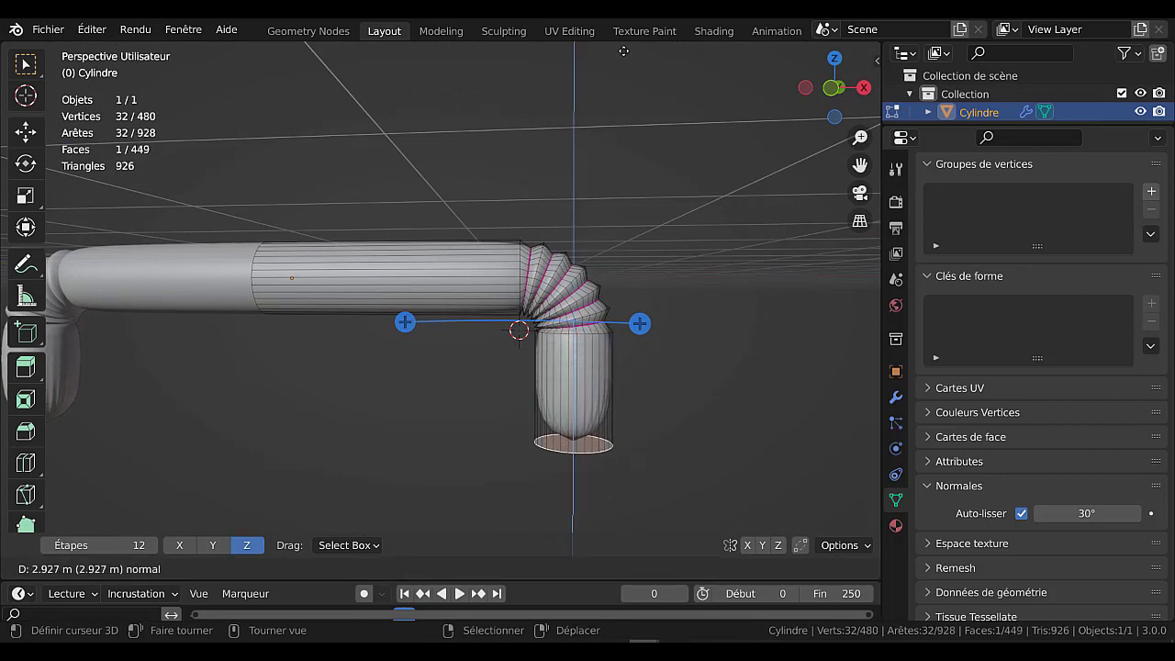
pyautogui.click(630, 548)
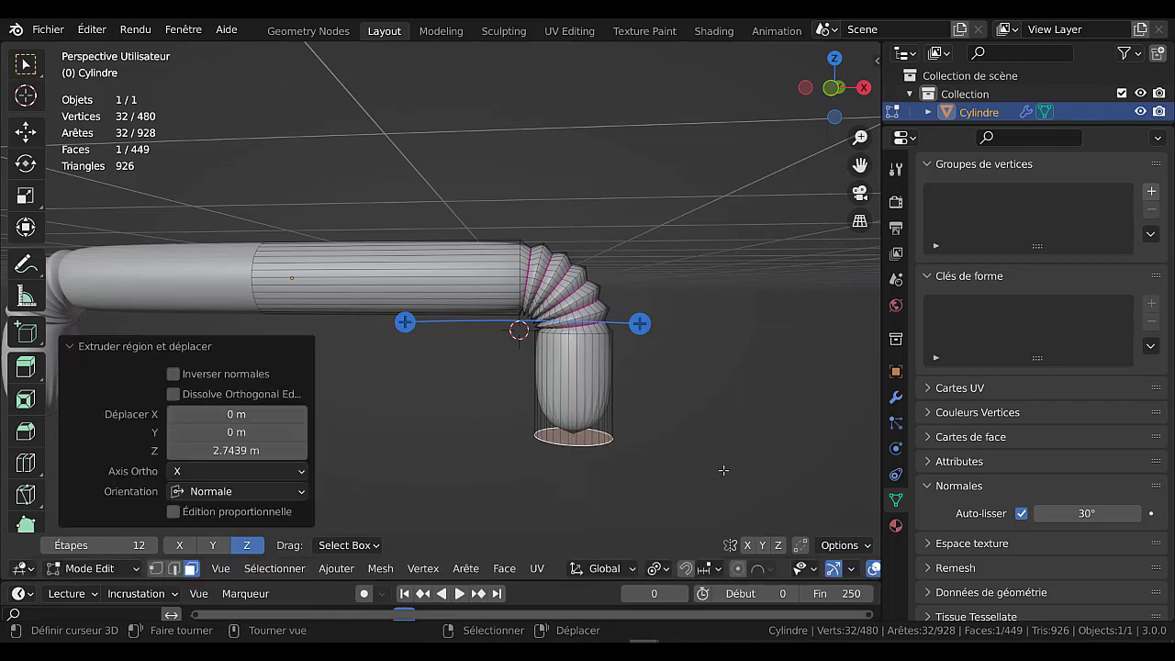
pyautogui.moveTo(630, 548); pyautogui.dragTo(627, 347, button='middle')
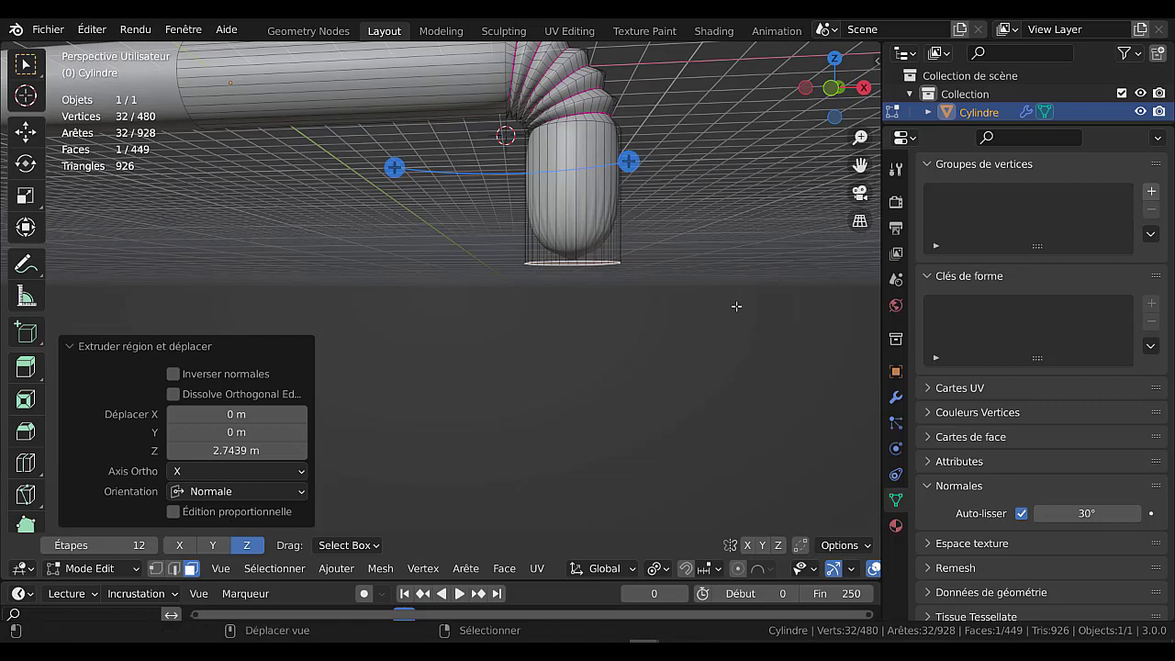
pyautogui.hotkey('shift', 'e')
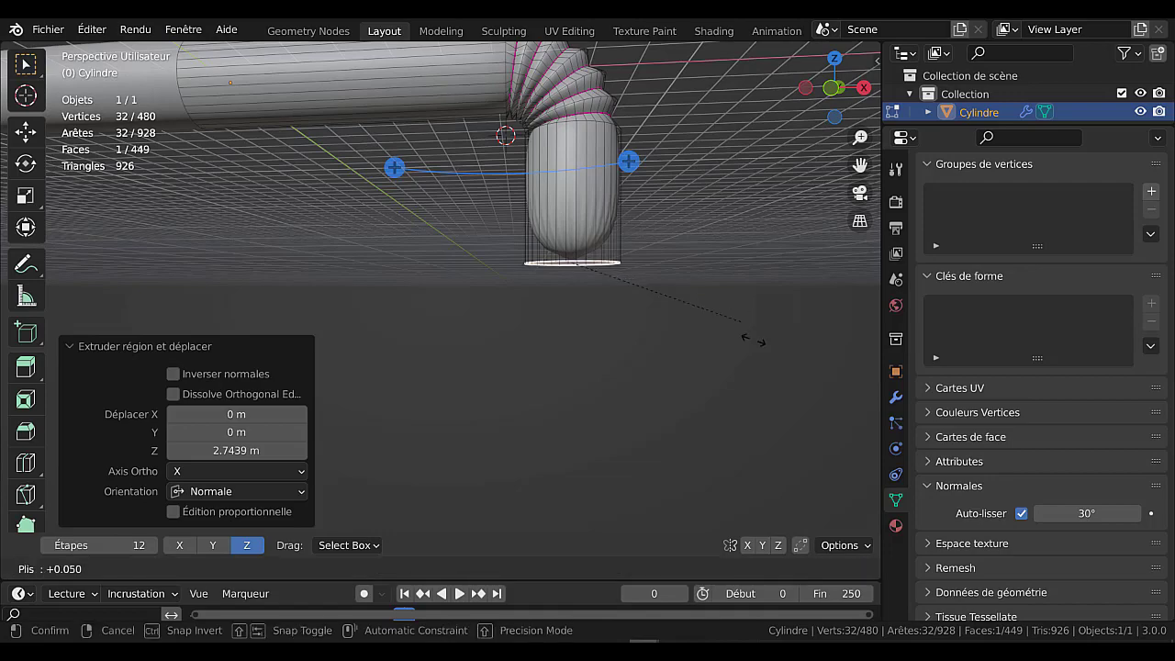
pyautogui.click(241, 428)
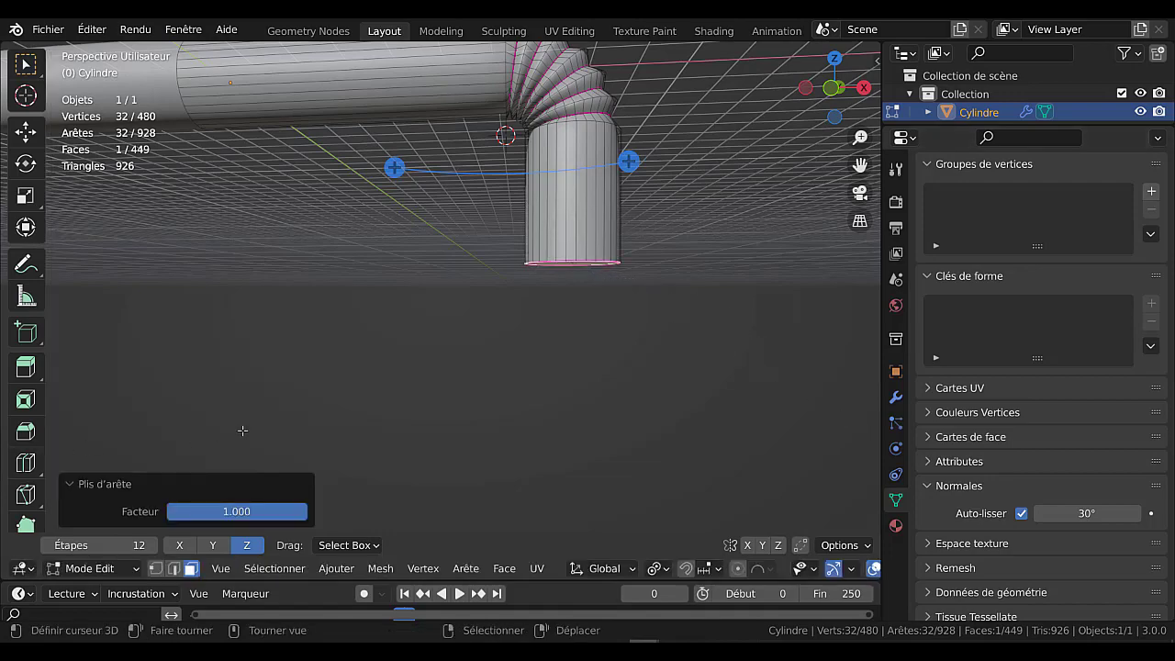
pyautogui.moveTo(437, 361); pyautogui.dragTo(441, 286, button='middle')
pyautogui.scroll(3, 606, 240)
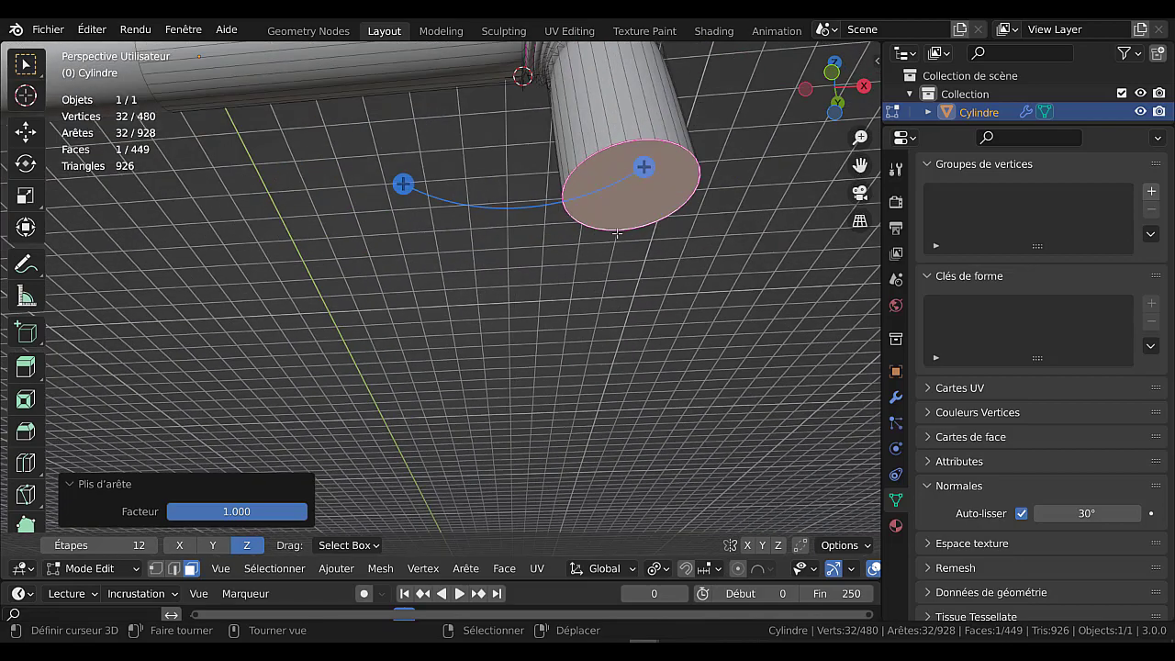
# Preview the smoothed result in Object Mode, then resume editing in front orthographic view.
pyautogui.press('Tab')
pyautogui.scroll(-2, 615, 239)
pyautogui.scroll(-1, 617, 239)
pyautogui.press('Tab')
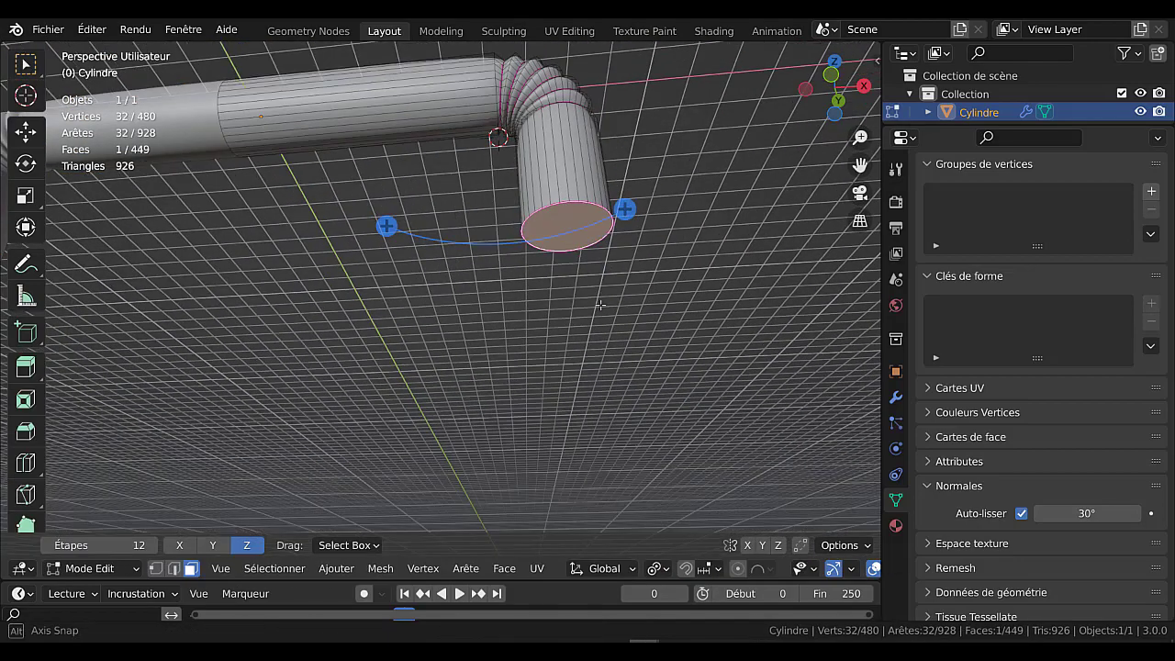
pyautogui.moveTo(617, 238); pyautogui.dragTo(596, 346, button='middle')
pyautogui.press('KP_1')
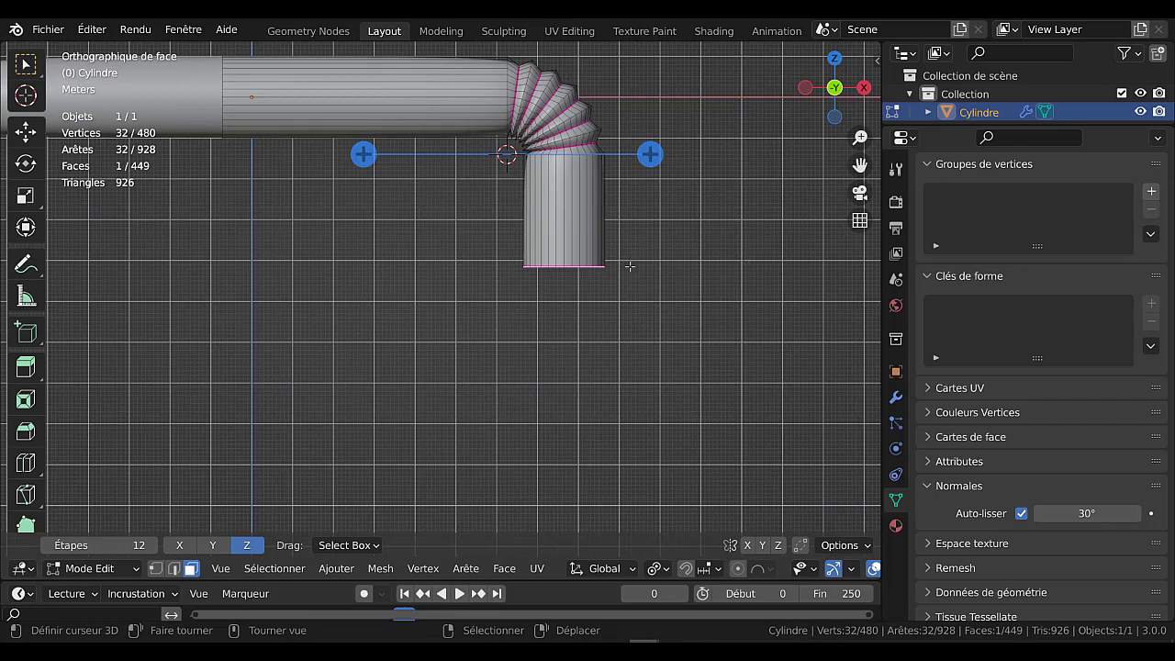
# Spin the vertical leg's bottom face −90° in 12 steps around the 3D cursor into a second elbow.
pyautogui.keyDown('shift'); pyautogui.rightClick(632, 266); pyautogui.keyUp('shift')
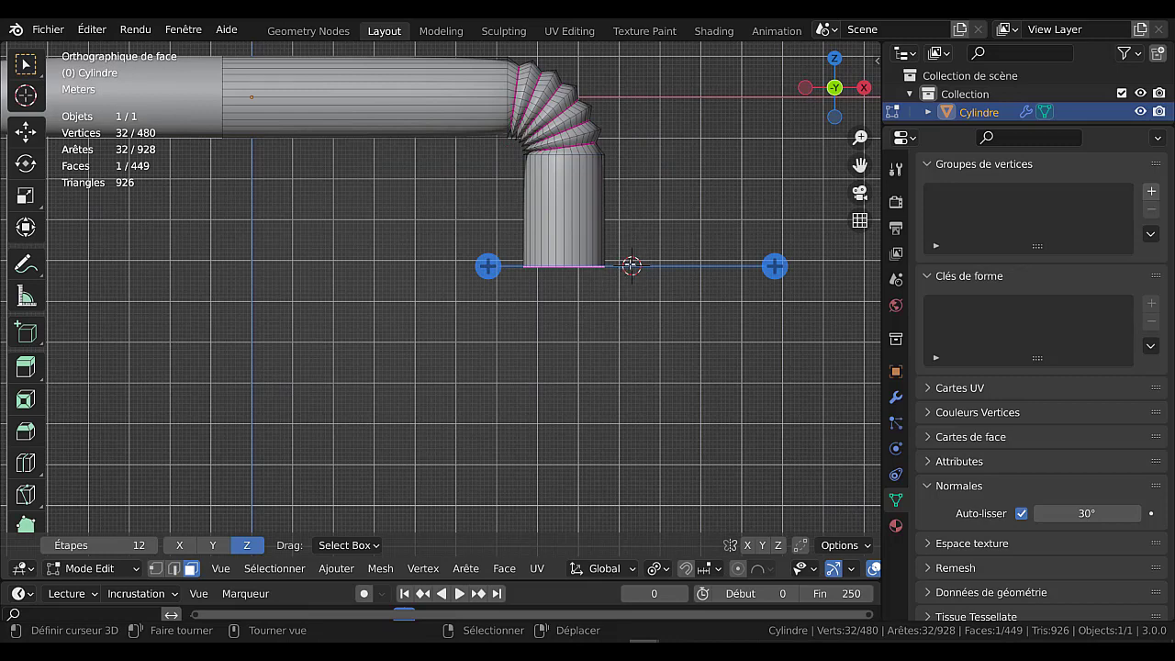
pyautogui.scroll(2, 645, 276)
pyautogui.scroll(2, 643, 266)
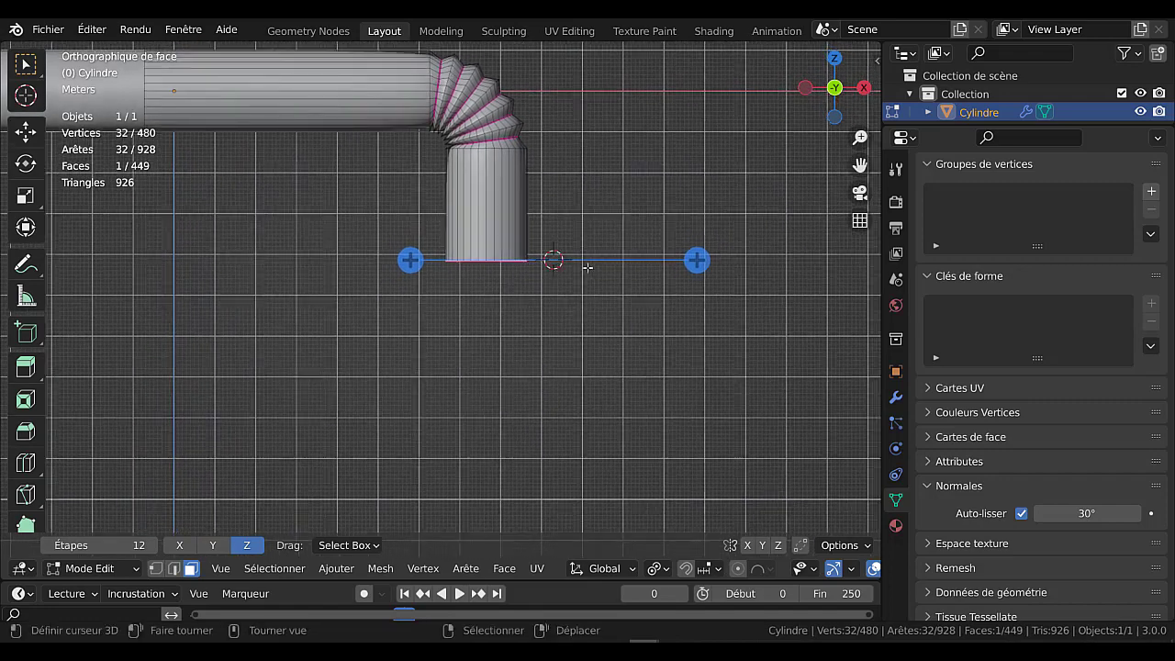
pyautogui.scroll(3, 638, 248)
pyautogui.moveTo(633, 236); pyautogui.dragTo(674, 266)
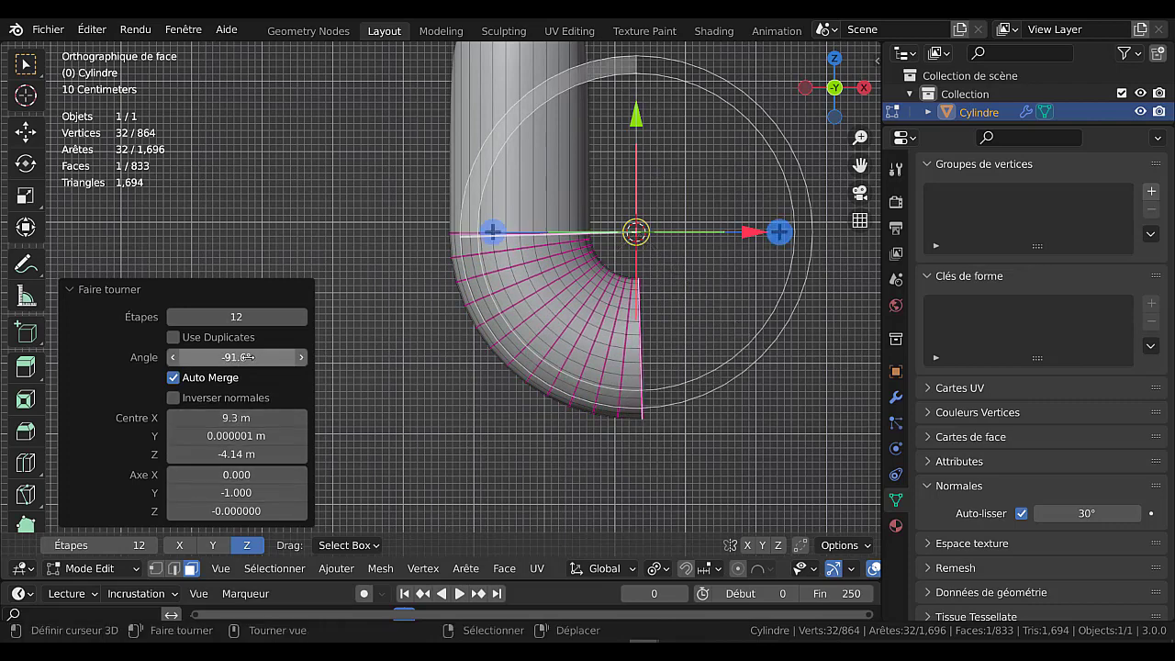
pyautogui.click(254, 359)
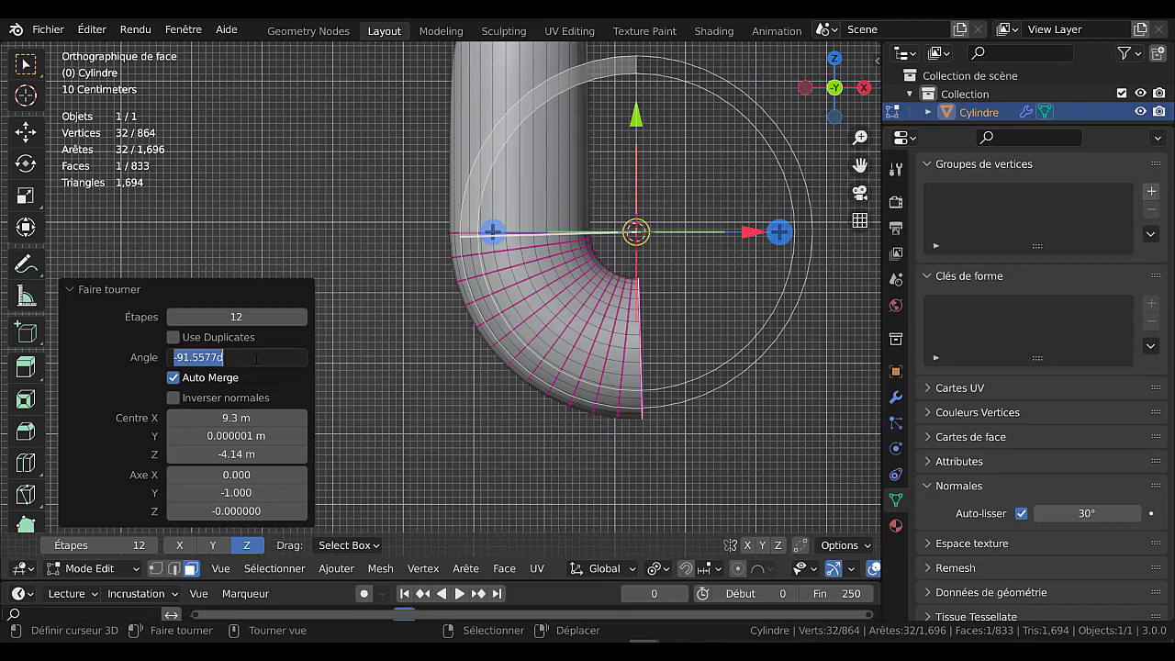
pyautogui.write('-90')
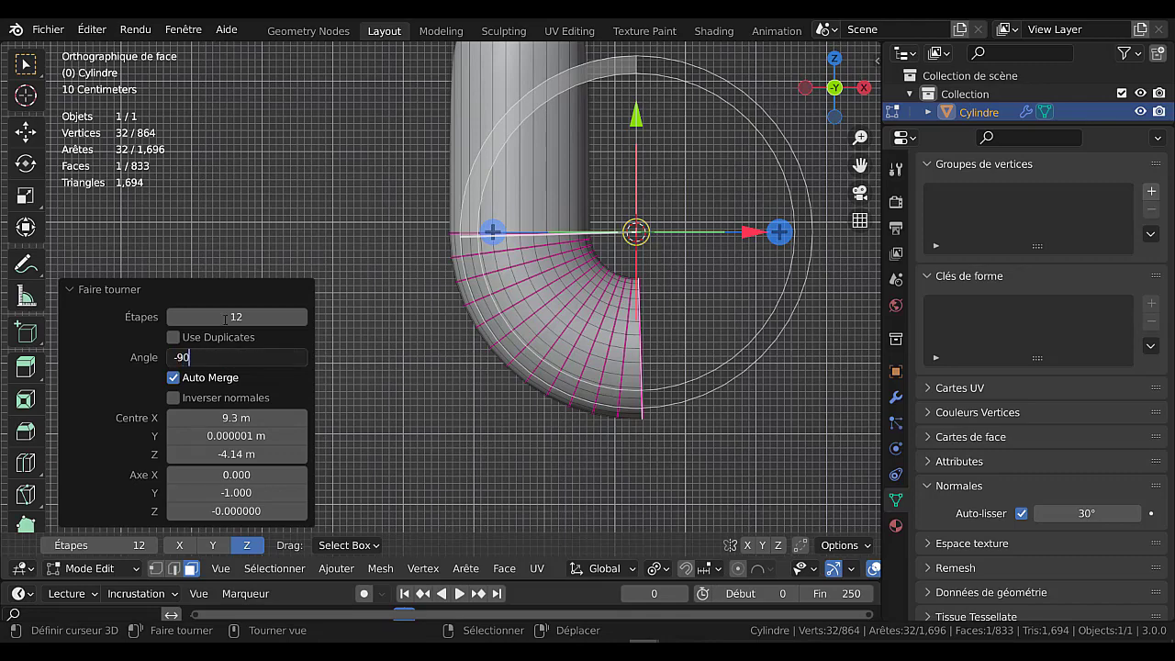
pyautogui.press('Return')
pyautogui.scroll(-4, 490, 422)
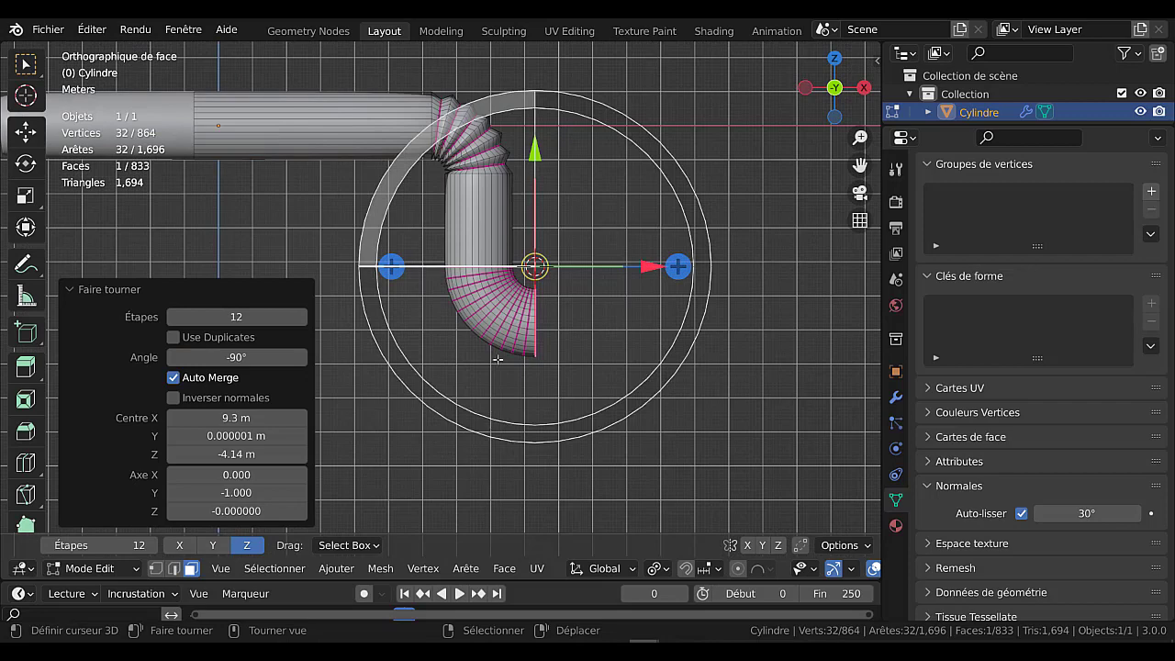
pyautogui.scroll(2, 513, 315)
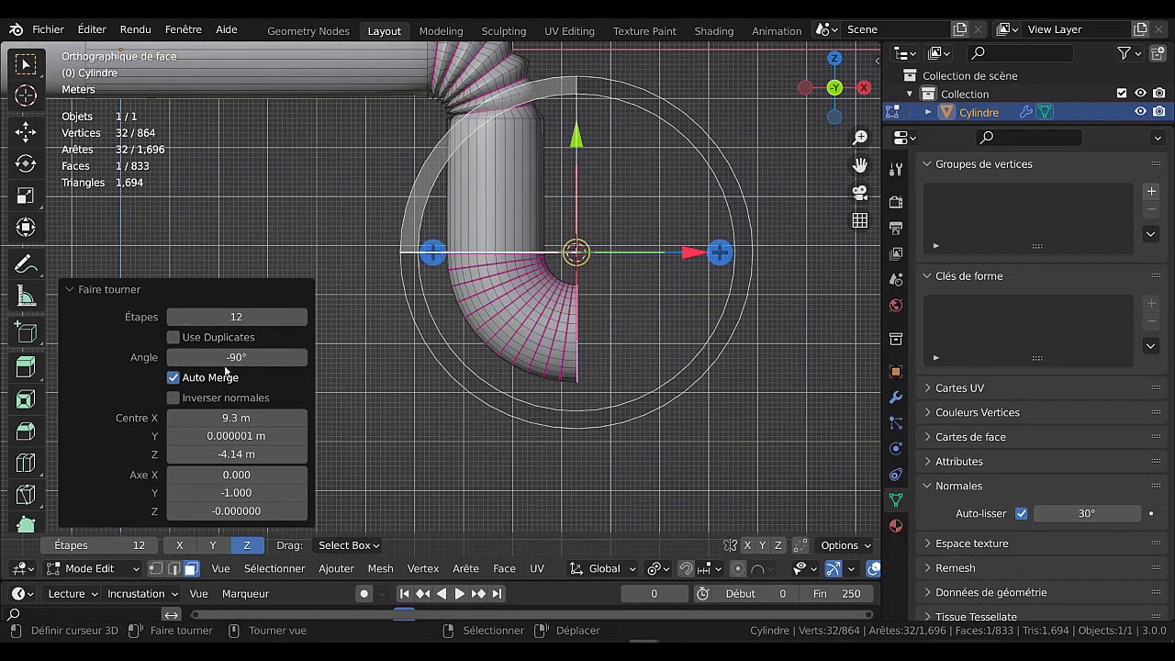
pyautogui.scroll(2, 514, 359)
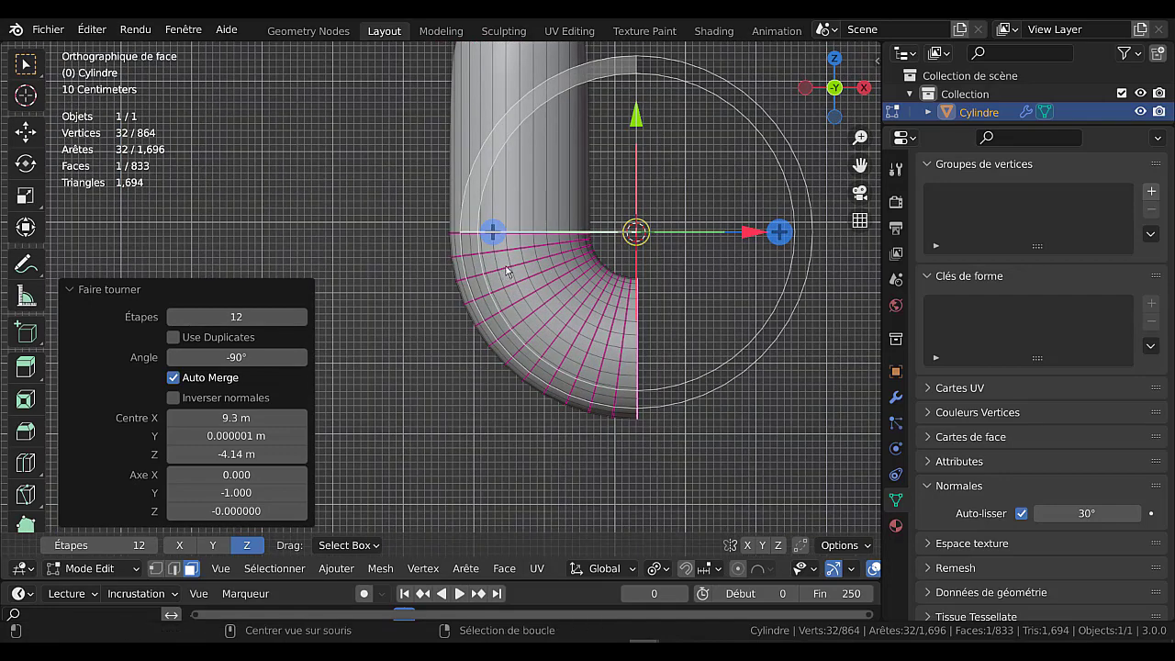
pyautogui.keyDown('alt'); pyautogui.click(508, 270); pyautogui.keyUp('alt')
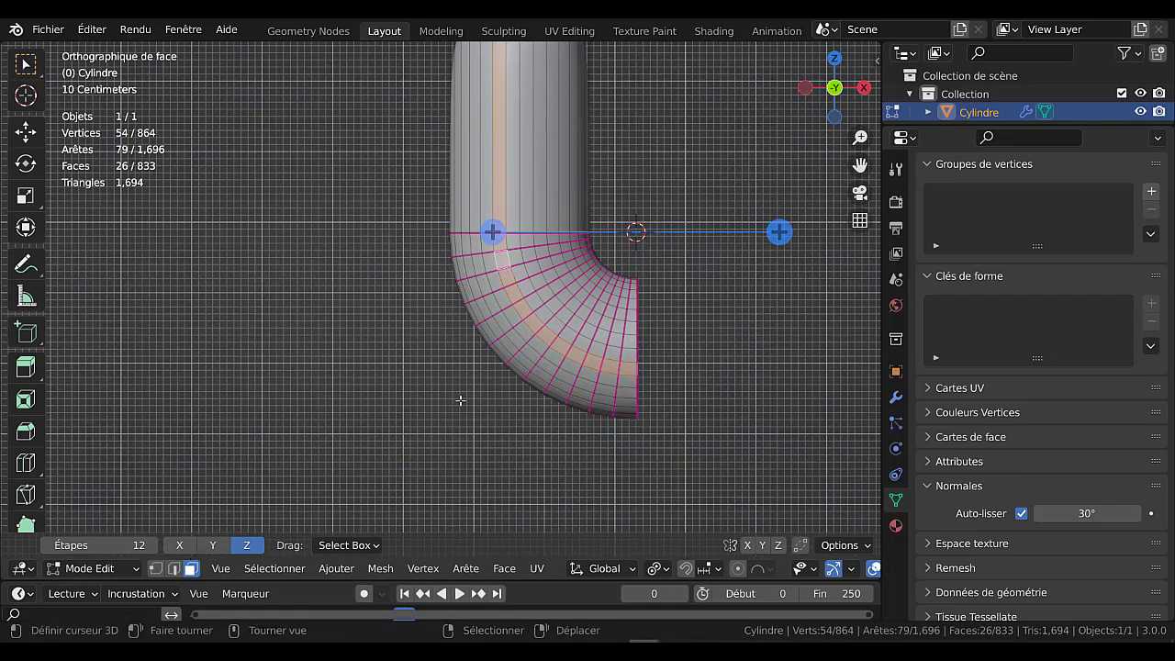
# In edge select mode, select six alternating edge loops along the lower elbow.
pyautogui.press('2')
pyautogui.hotkey('alt', 'a')
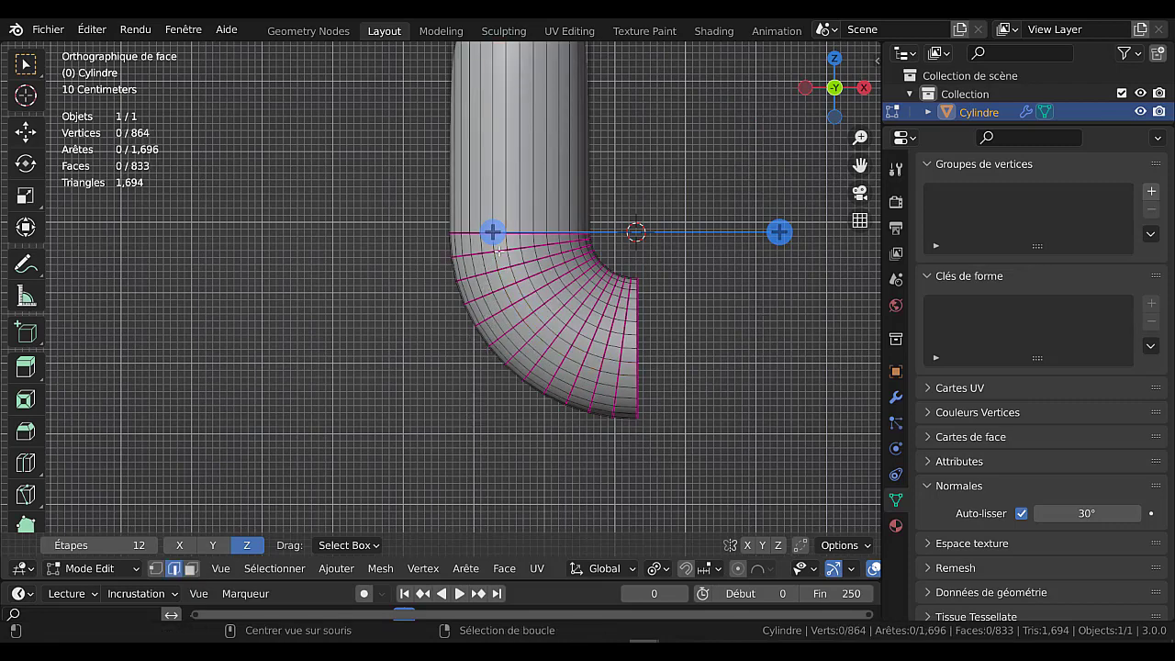
pyautogui.keyDown('alt'); pyautogui.click(499, 249); pyautogui.keyUp('alt')
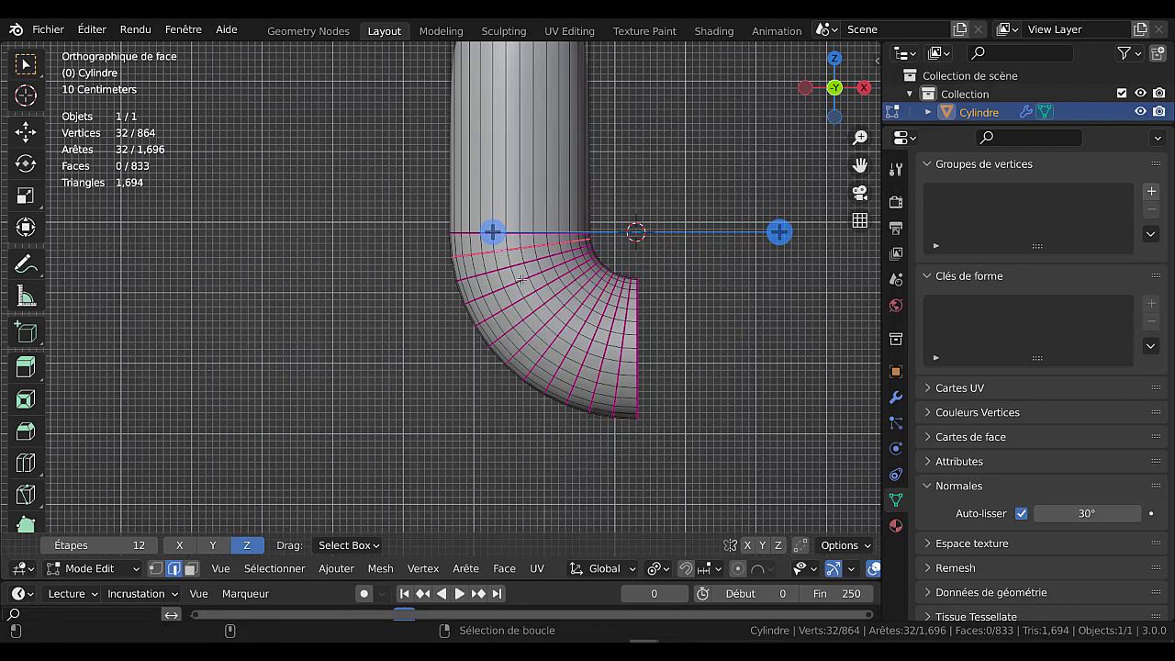
pyautogui.keyDown('alt'); pyautogui.keyDown('shift'); pyautogui.click(532, 303); pyautogui.keyUp('shift'); pyautogui.keyUp('alt')
pyautogui.keyDown('alt'); pyautogui.keyDown('shift'); pyautogui.click(536, 308); pyautogui.keyUp('shift'); pyautogui.keyUp('alt')
pyautogui.keyDown('alt'); pyautogui.keyDown('shift'); pyautogui.click(563, 333); pyautogui.keyUp('shift'); pyautogui.keyUp('alt')
pyautogui.keyDown('alt'); pyautogui.keyDown('shift'); pyautogui.click(612, 352); pyautogui.keyUp('shift'); pyautogui.keyUp('alt')
pyautogui.keyDown('alt'); pyautogui.keyDown('shift'); pyautogui.click(621, 356); pyautogui.keyUp('shift'); pyautogui.keyUp('alt')
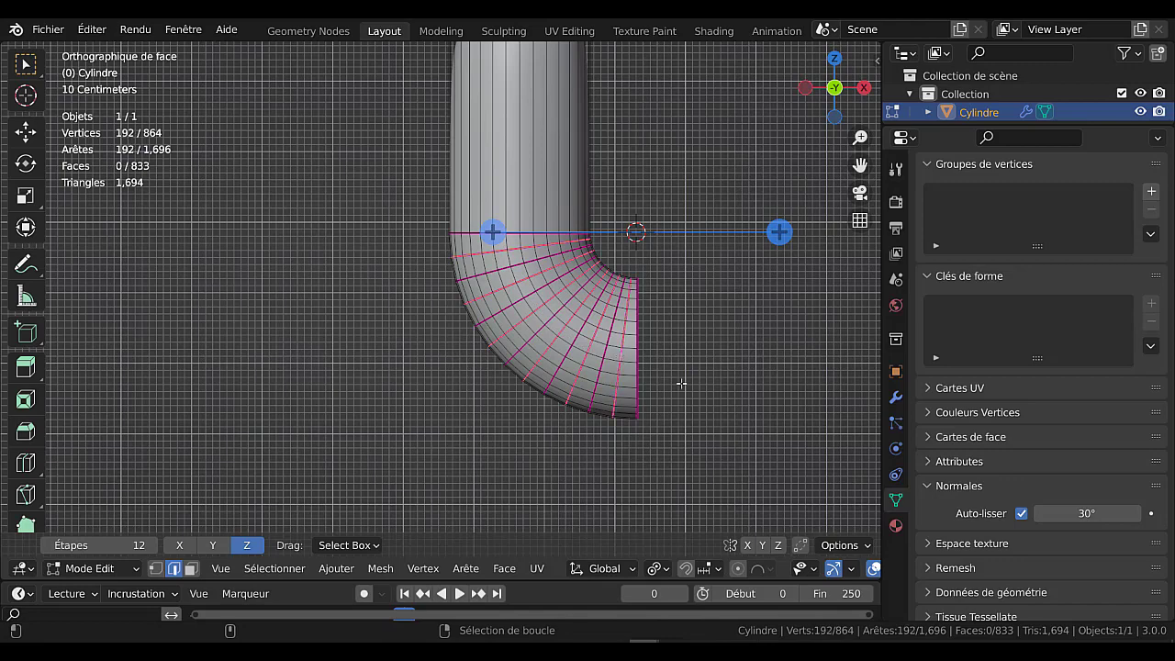
pyautogui.scroll(-4, 682, 384)
pyautogui.scroll(1, 687, 409)
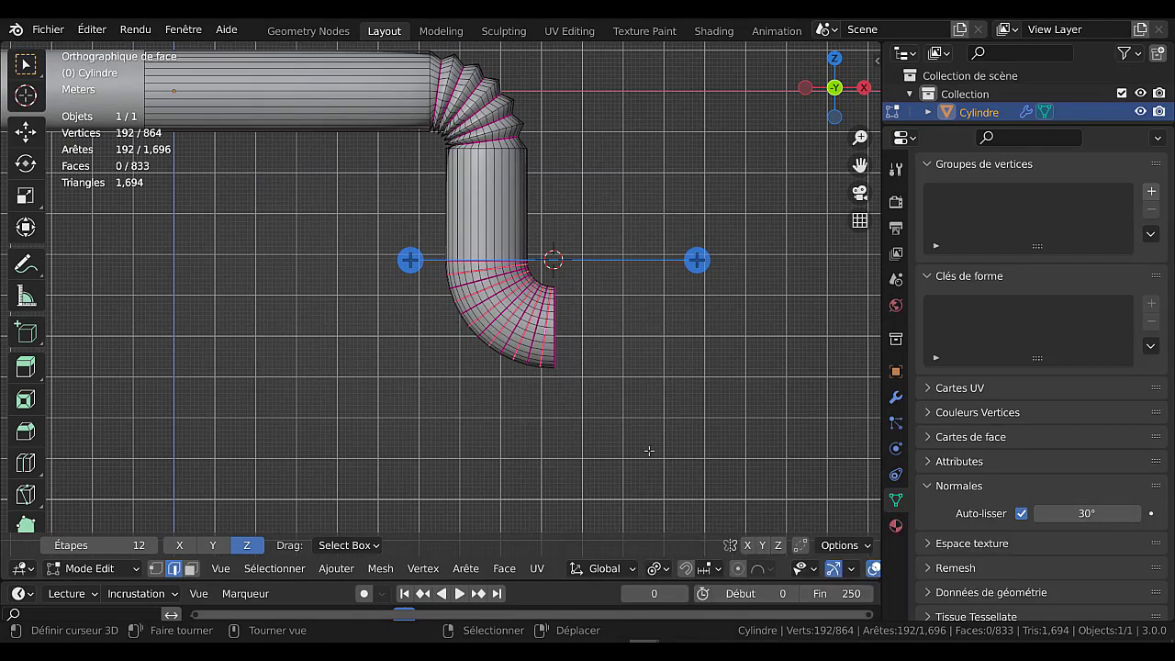
# Scale the selected lower-elbow loops down to 0.801.
pyautogui.press('s')
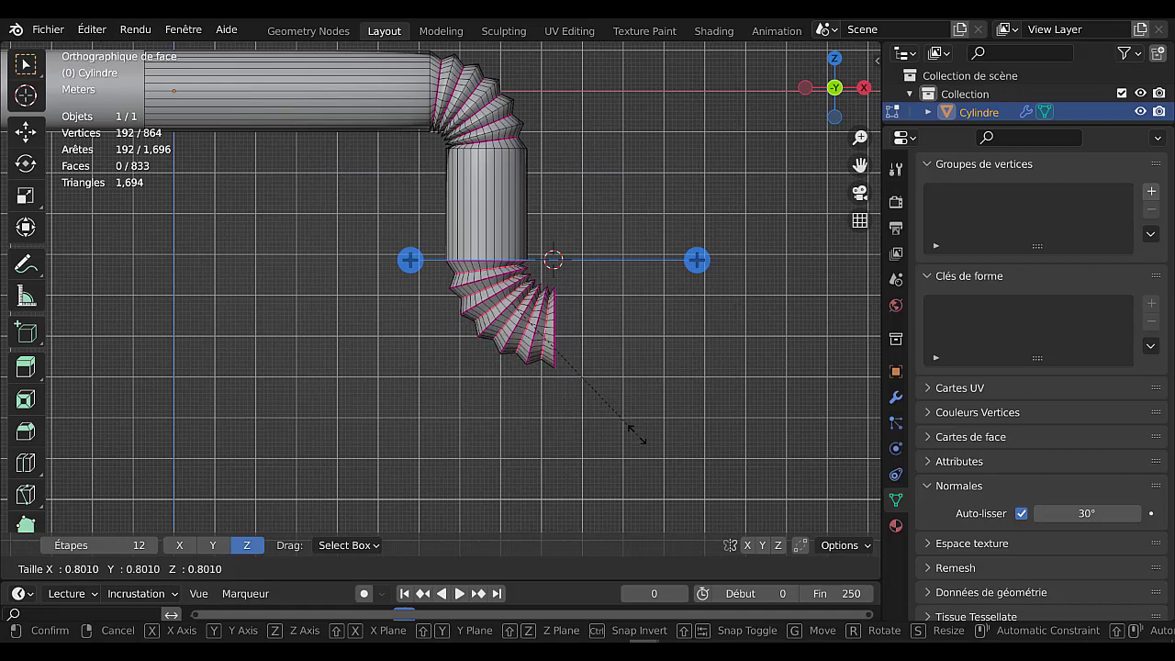
pyautogui.click(636, 434)
pyautogui.scroll(3, 643, 434)
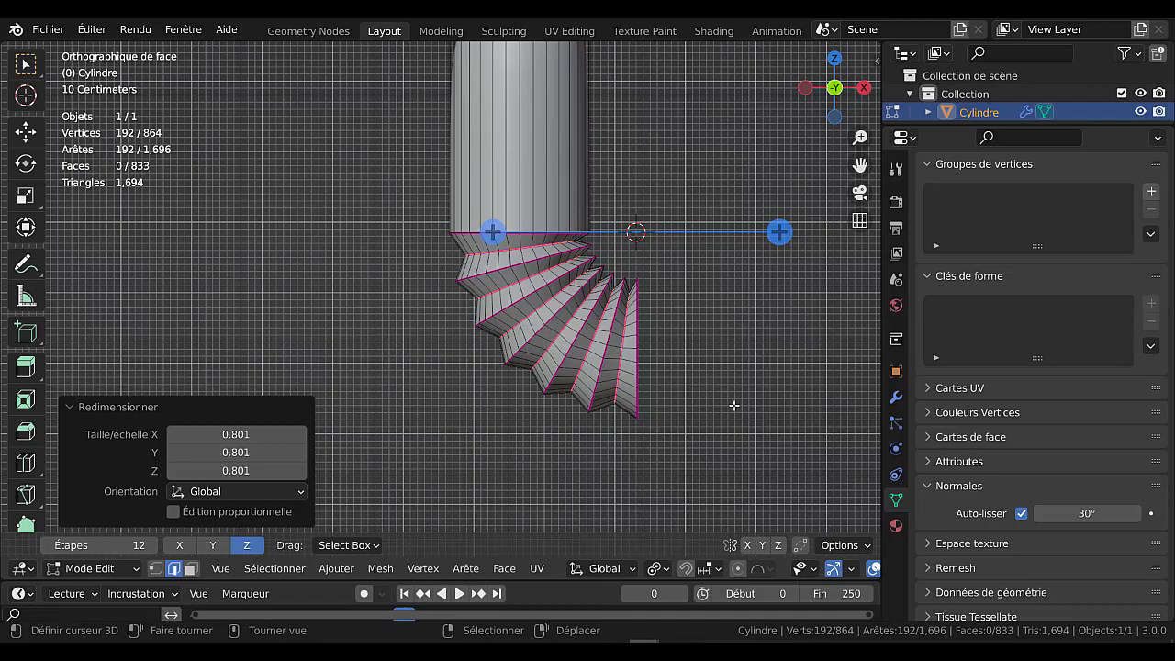
pyautogui.keyDown('ctrl'); pyautogui.scroll(-2, 633, 407); pyautogui.keyUp('ctrl')
pyautogui.keyDown('shift'); pyautogui.scroll(2, 625, 367); pyautogui.keyUp('shift')
pyautogui.keyDown('shift'); pyautogui.scroll(2, 610, 347); pyautogui.keyUp('shift')
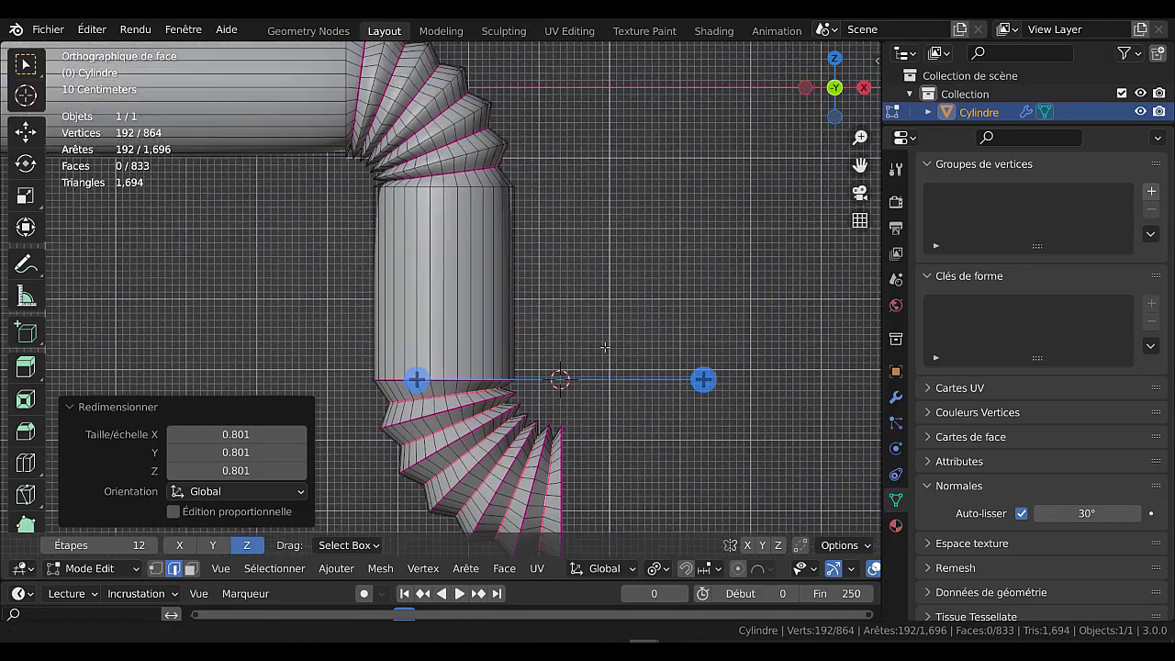
pyautogui.keyDown('shift'); pyautogui.scroll(2, 551, 303); pyautogui.keyUp('shift')
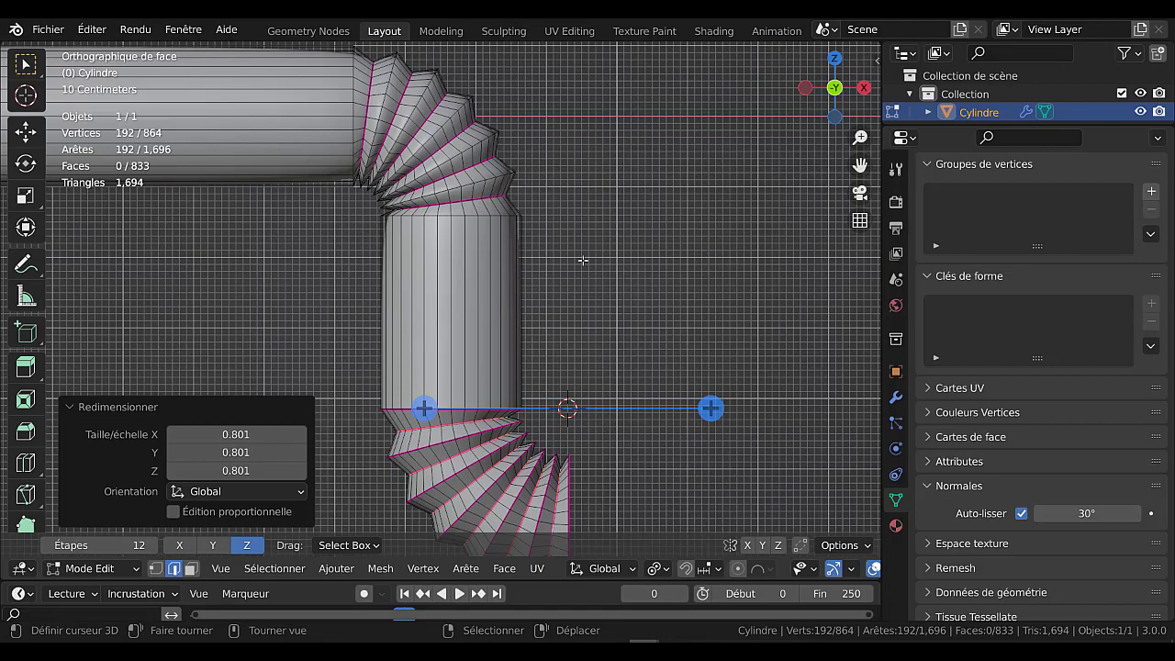
pyautogui.keyDown('shift'); pyautogui.scroll(-8, 588, 275); pyautogui.keyUp('shift')
pyautogui.keyDown('shift'); pyautogui.scroll(-2, 591, 337); pyautogui.keyUp('shift')
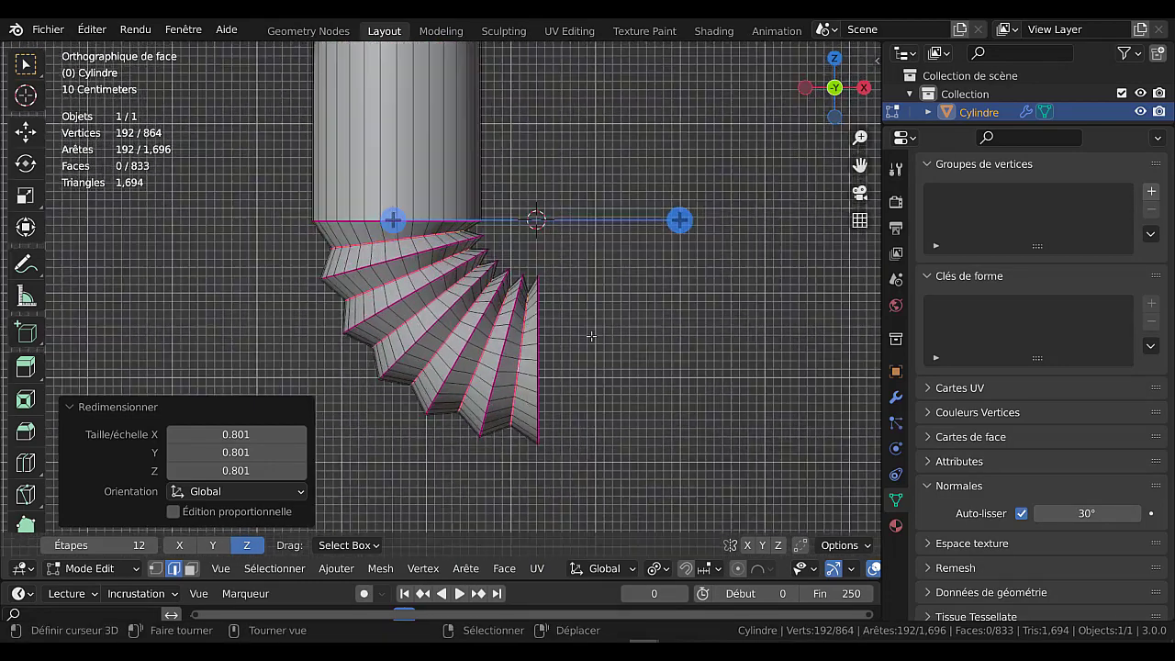
pyautogui.scroll(1, 591, 337)
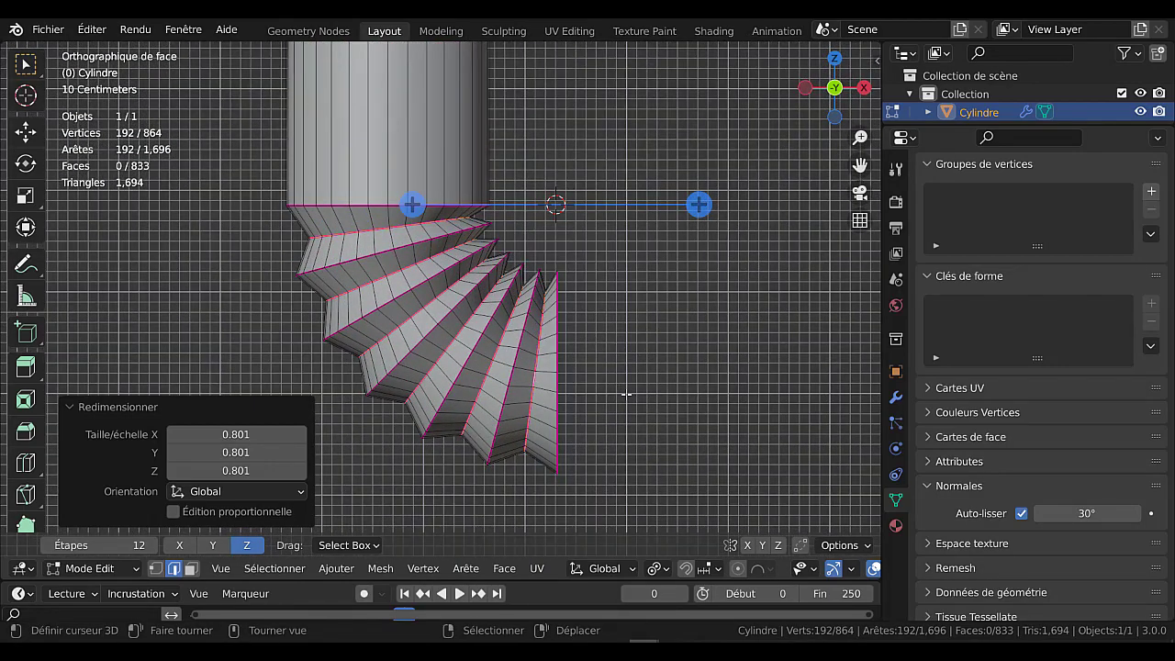
pyautogui.hotkey('ctrl', 'b')
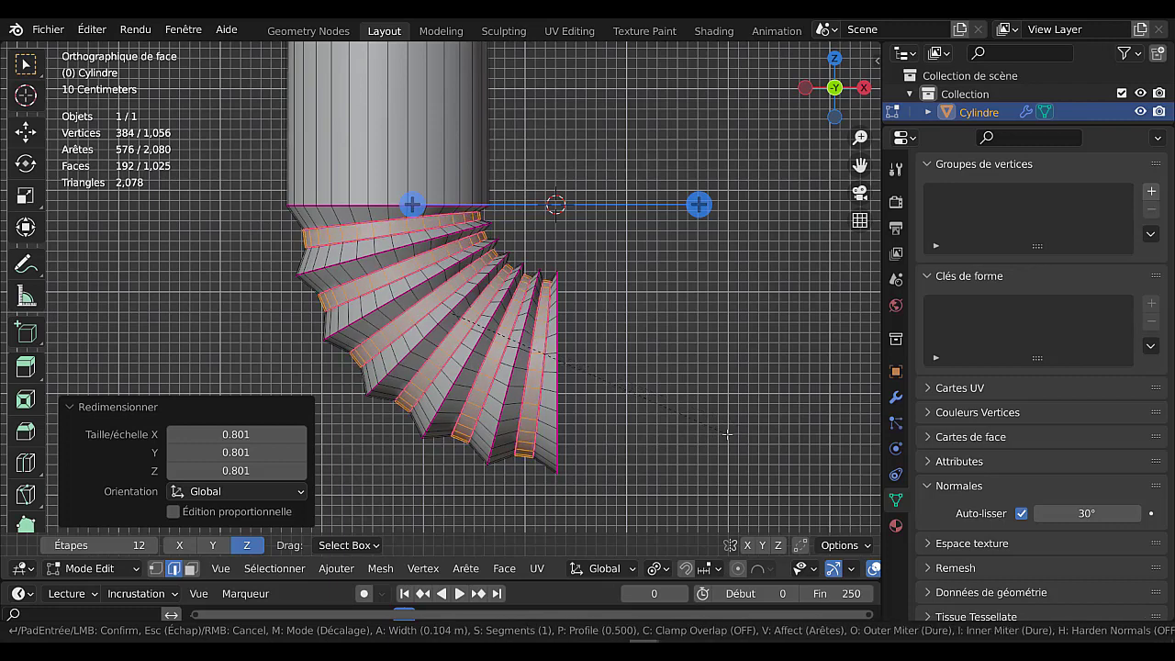
# Finish the rib bevel at 3 segments, about 0.122 m, and preview the smoothed elbow.
pyautogui.scroll(1, 727, 434)
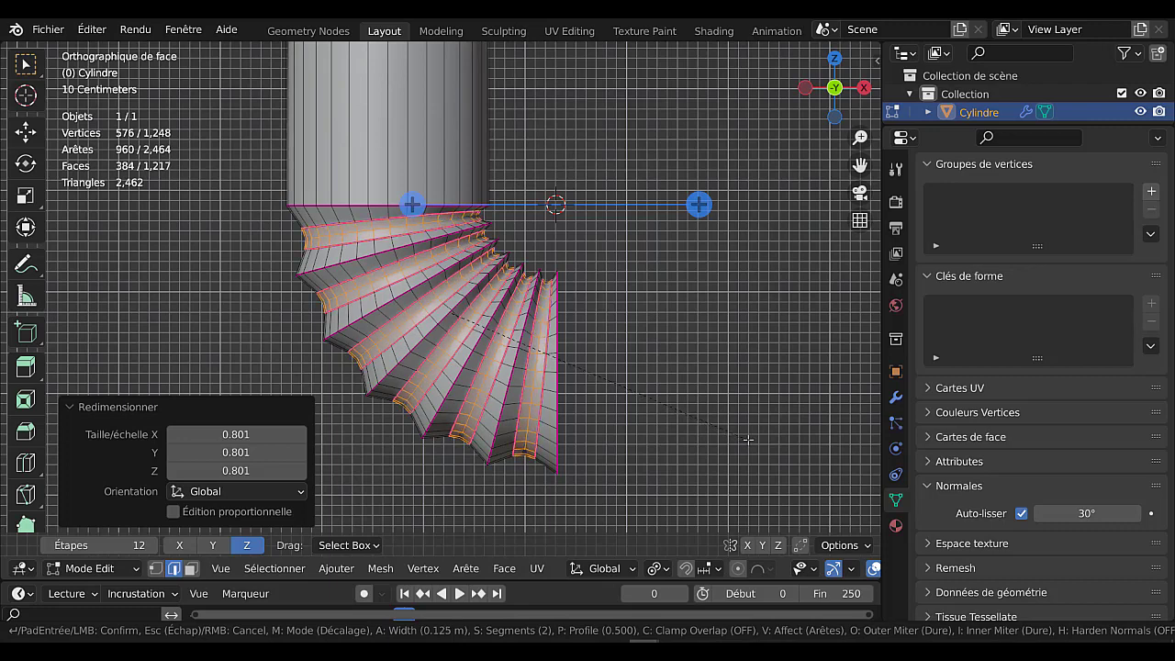
pyautogui.scroll(1, 748, 440)
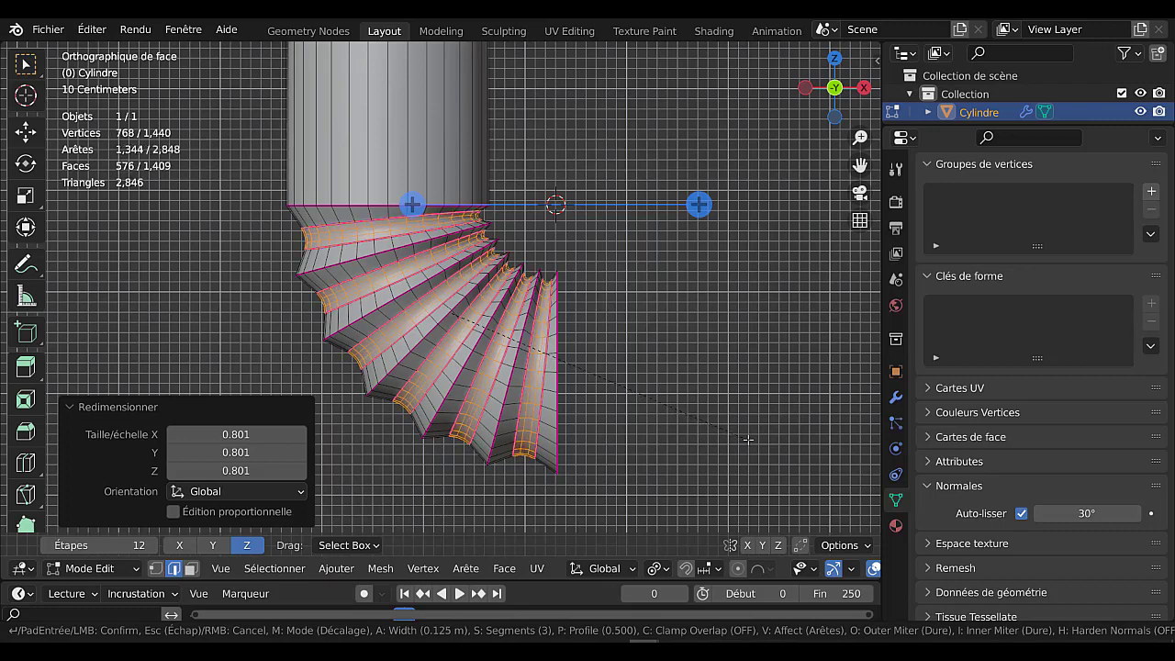
pyautogui.click(748, 440)
pyautogui.press('Tab')
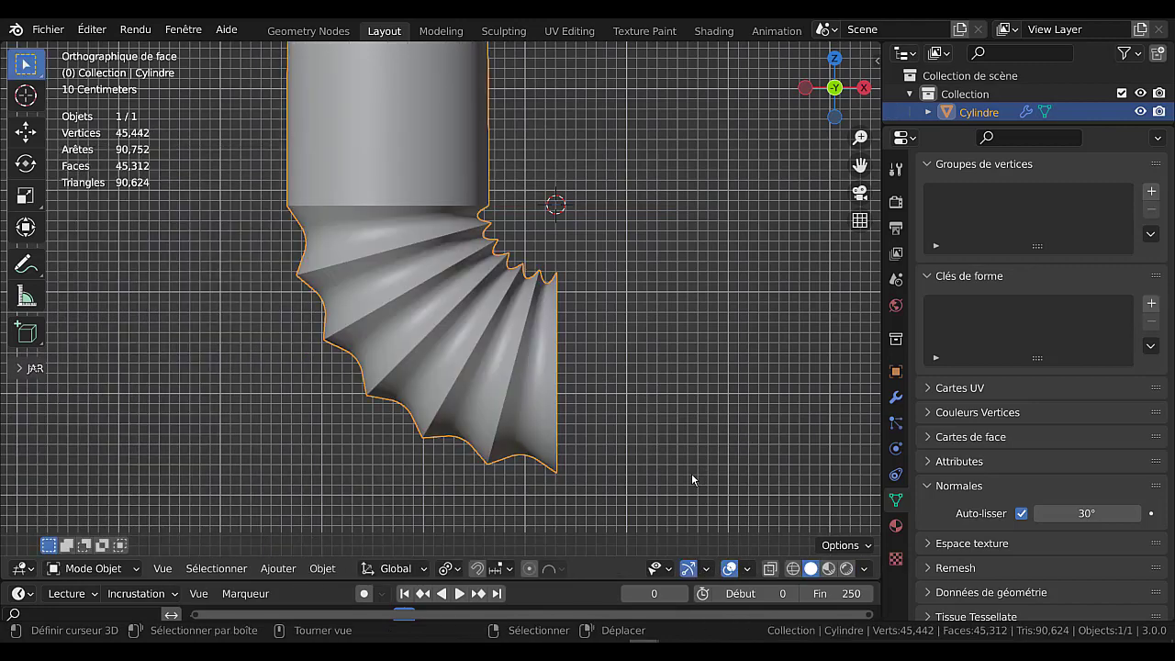
pyautogui.keyDown('shift'); pyautogui.moveTo(541, 271); pyautogui.dragTo(541, 378, button='middle'); pyautogui.keyUp('shift')
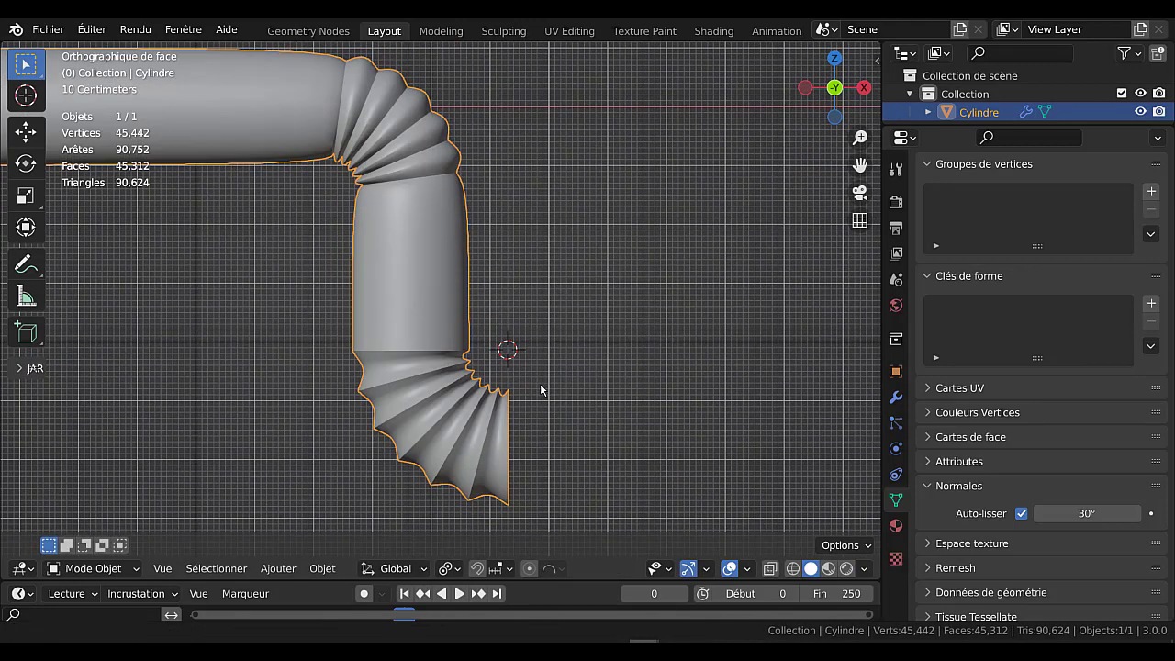
pyautogui.scroll(3, 598, 375)
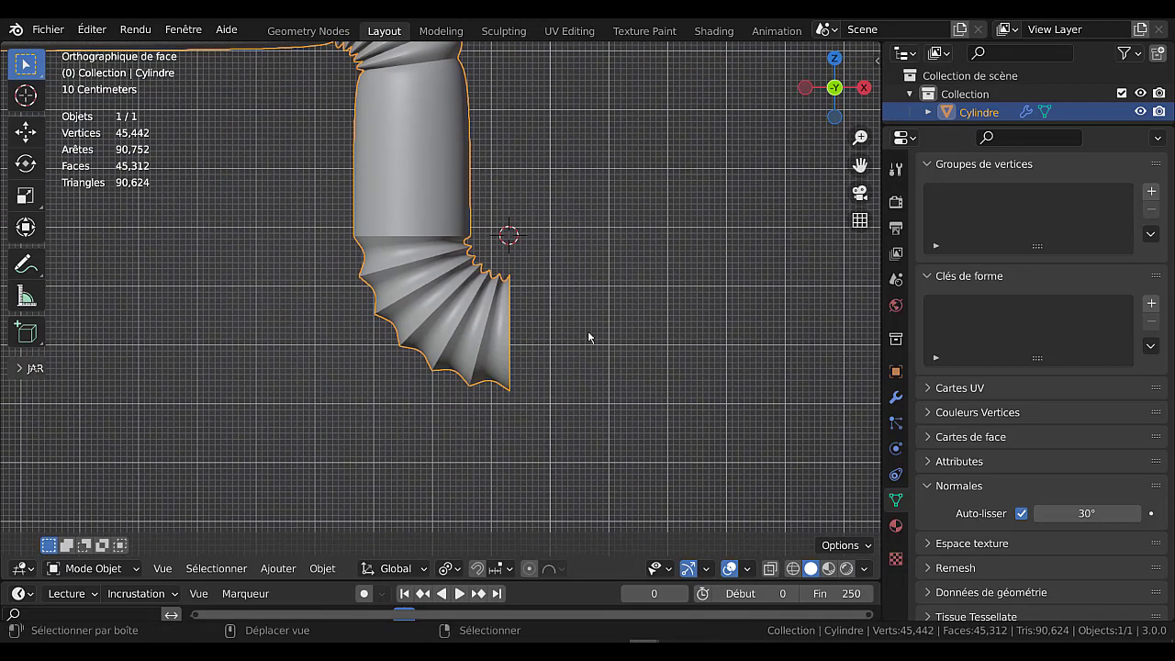
# Select four loops between the elbow's ribs and bevel them the same way.
pyautogui.press('Tab')
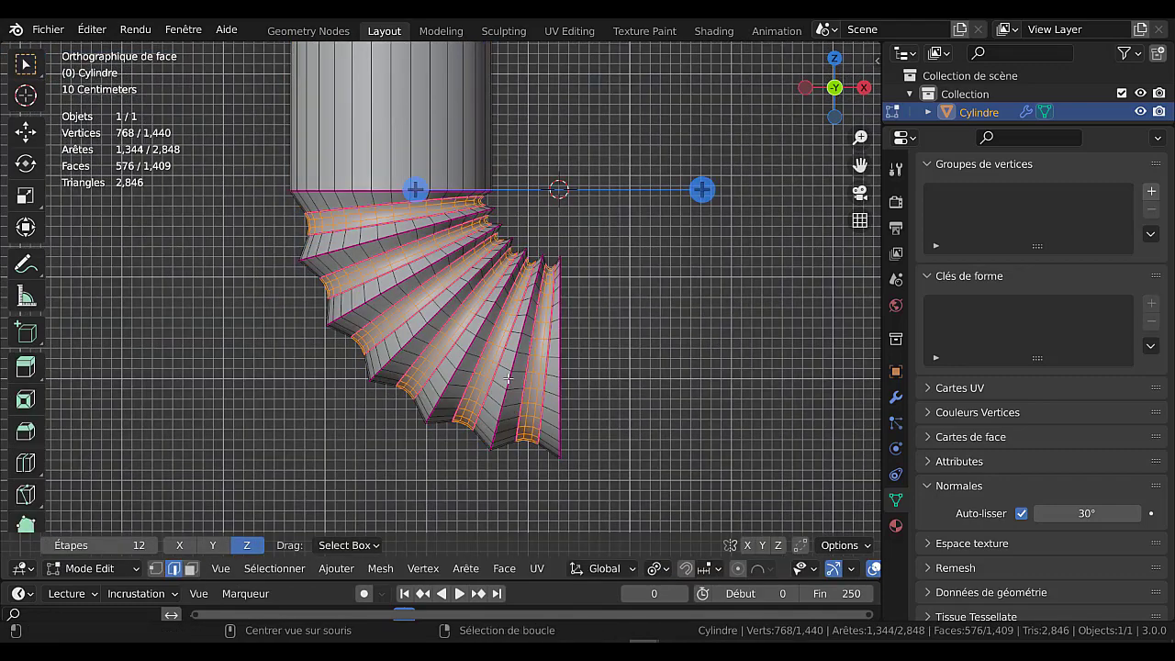
pyautogui.keyDown('alt'); pyautogui.click(453, 369); pyautogui.keyUp('alt')
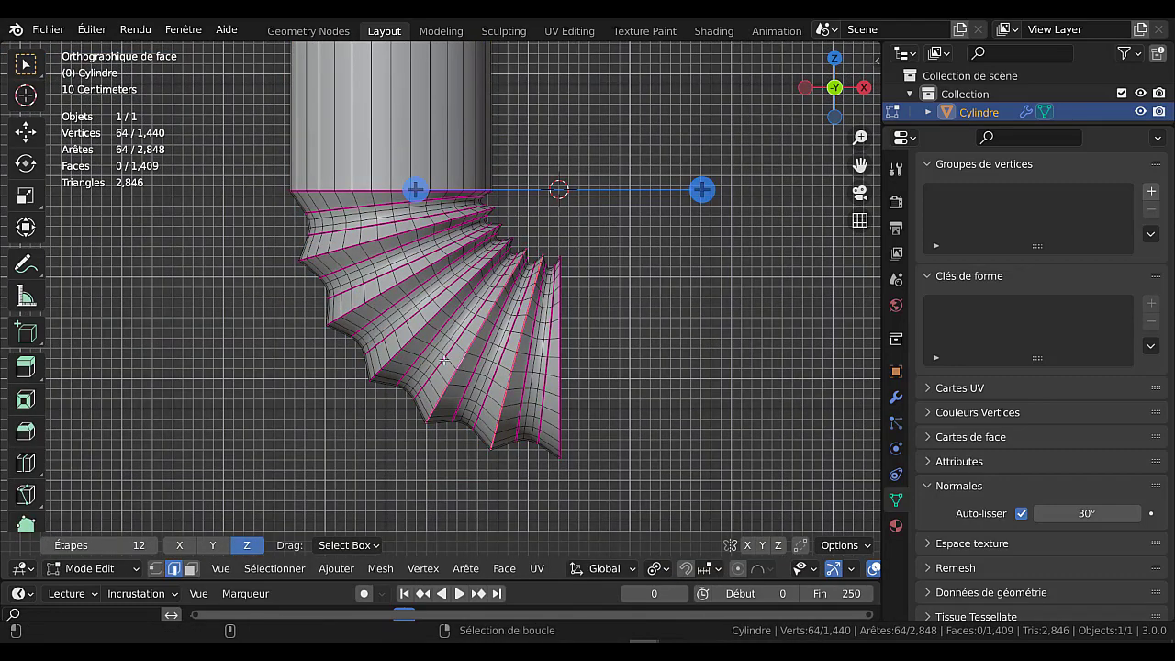
pyautogui.keyDown('alt'); pyautogui.keyDown('shift'); pyautogui.click(413, 293); pyautogui.keyUp('shift'); pyautogui.keyUp('alt')
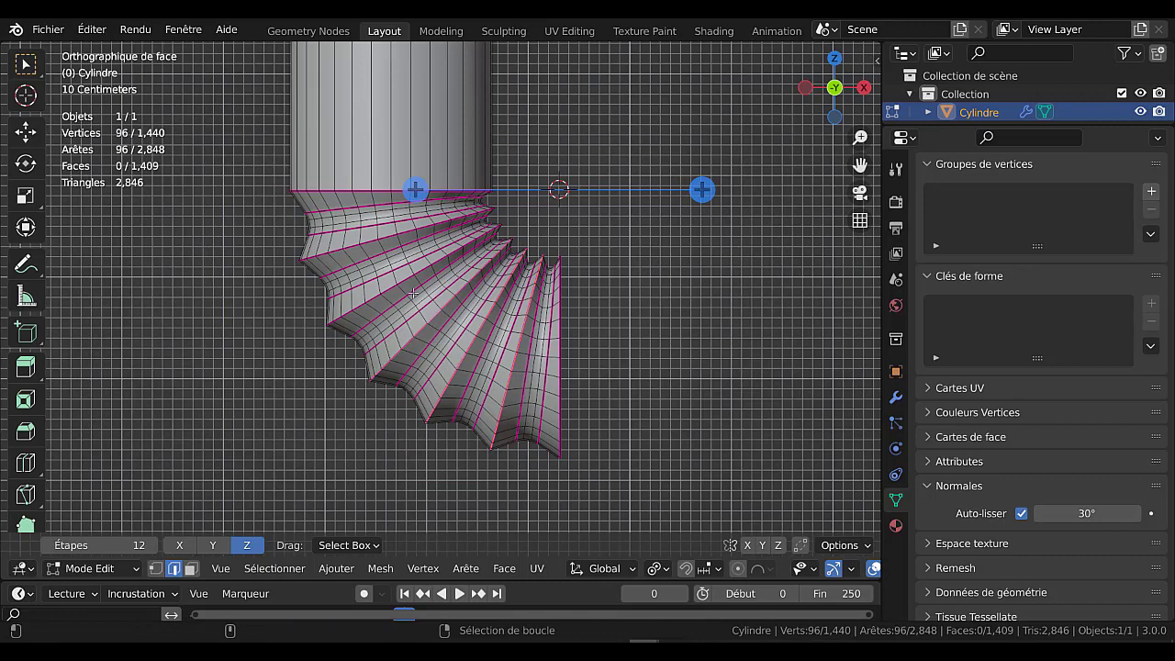
pyautogui.keyDown('alt'); pyautogui.keyDown('shift'); pyautogui.click(377, 238); pyautogui.keyUp('shift'); pyautogui.keyUp('alt')
pyautogui.keyDown('alt'); pyautogui.keyDown('shift'); pyautogui.click(381, 239); pyautogui.keyUp('shift'); pyautogui.keyUp('alt')
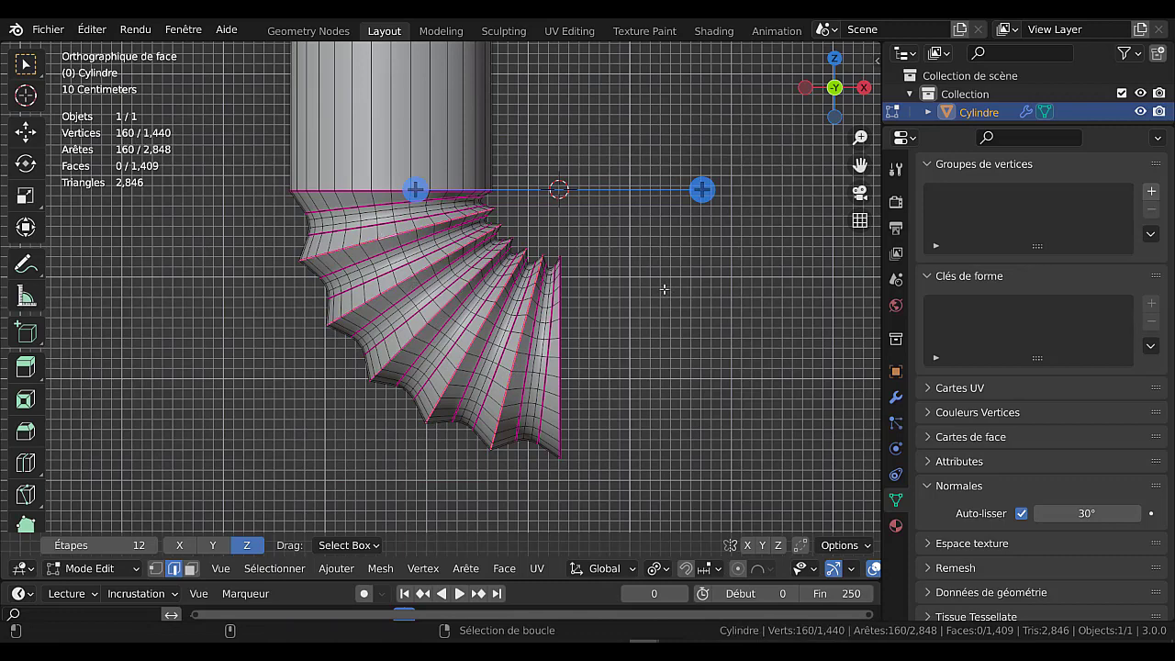
pyautogui.hotkey('ctrl', 'b')
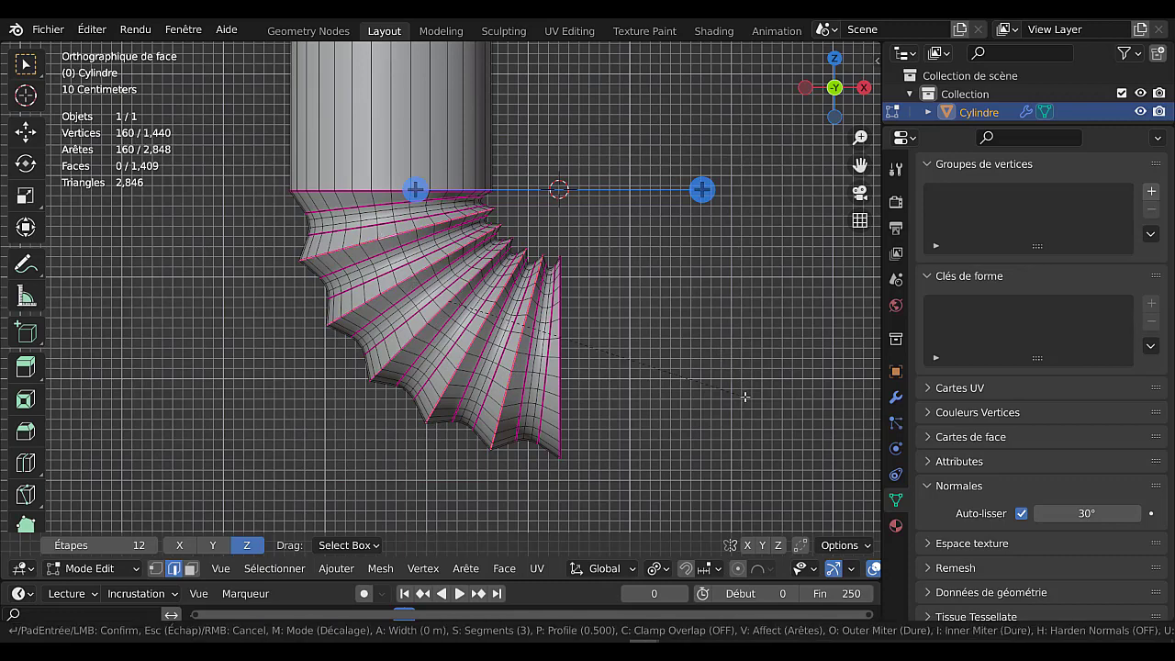
pyautogui.click(847, 475)
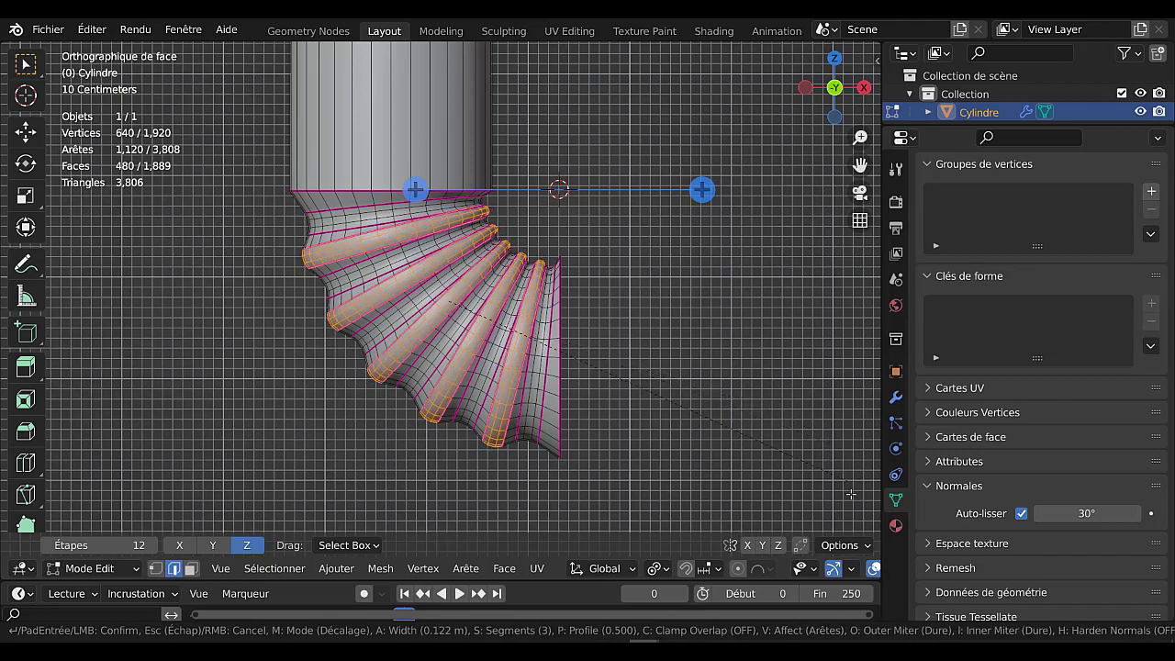
# Check the rounded ribs on the 60,802-vertex smoothed pipe, then return to Edit Mode.
pyautogui.press('Tab')
pyautogui.scroll(-2, 412, 289)
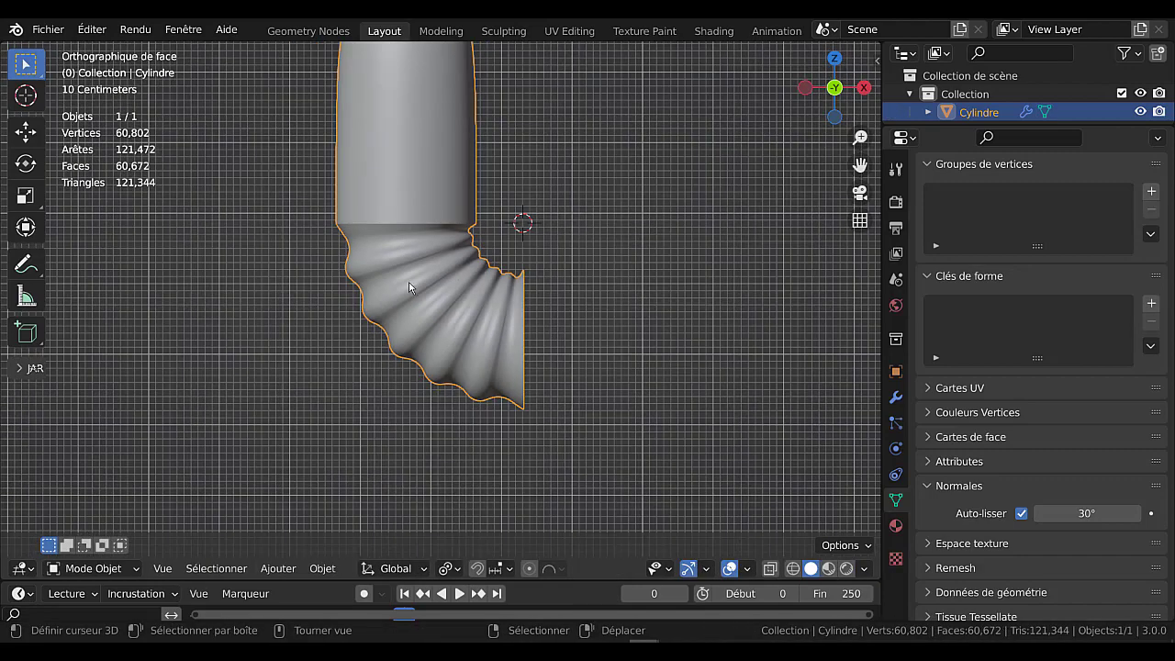
pyautogui.scroll(-4, 419, 331)
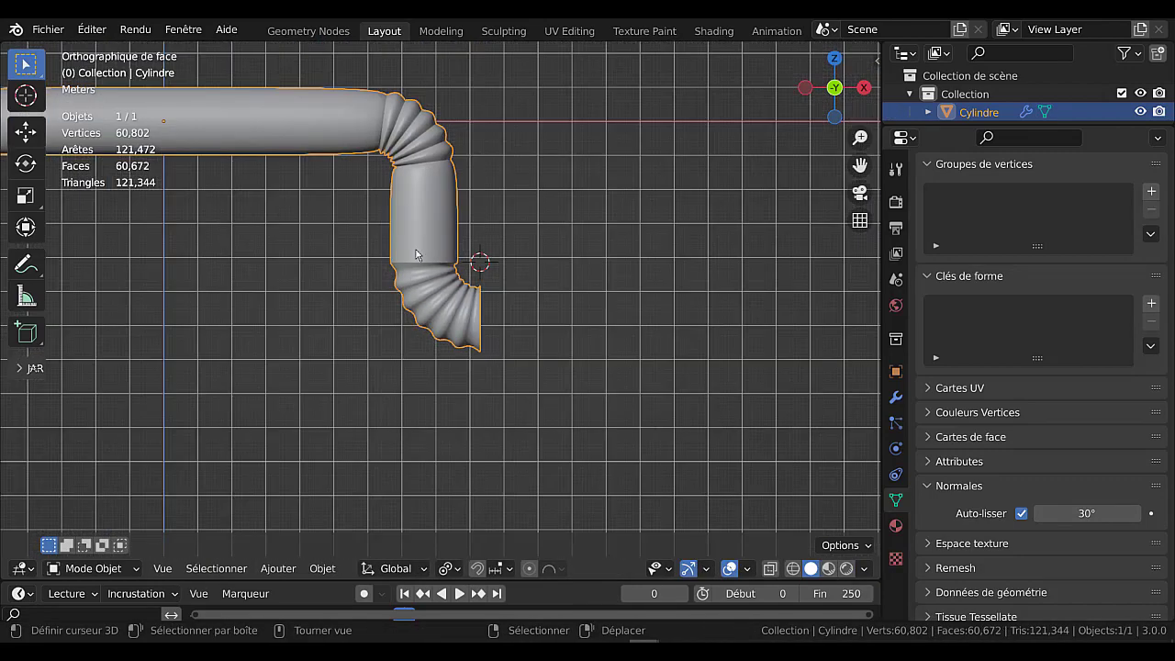
pyautogui.scroll(2, 396, 138)
pyautogui.scroll(1, 449, 111)
pyautogui.keyDown('shift'); pyautogui.scroll(5, 465, 197); pyautogui.keyUp('shift')
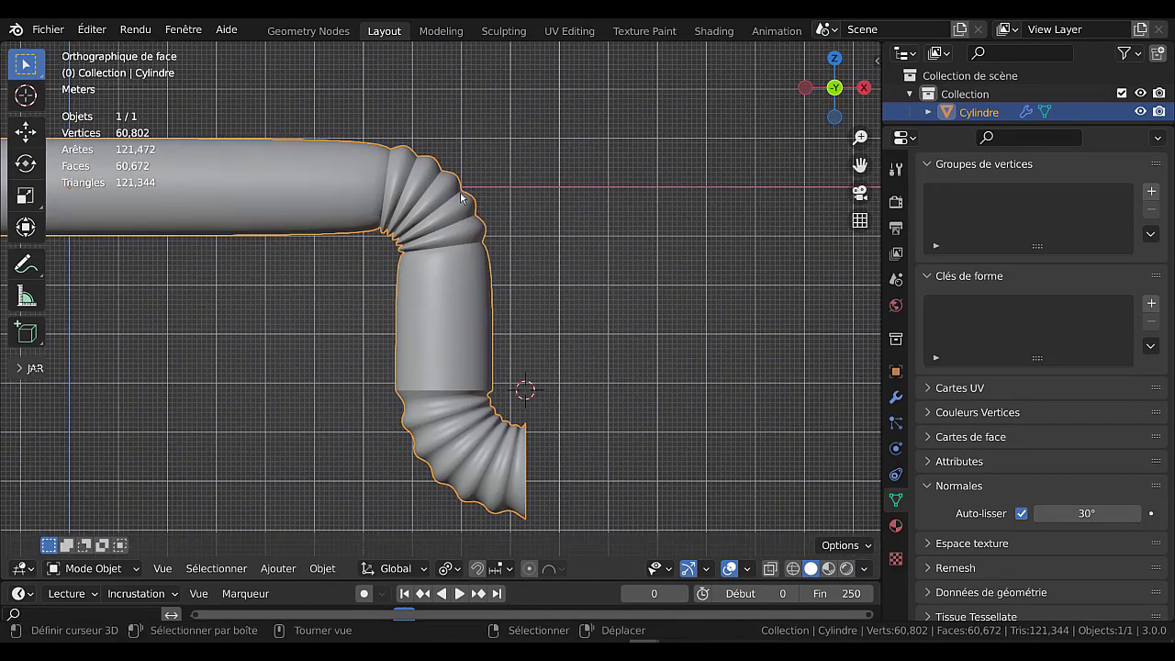
pyautogui.keyDown('shift'); pyautogui.scroll(-4, 487, 333); pyautogui.keyUp('shift')
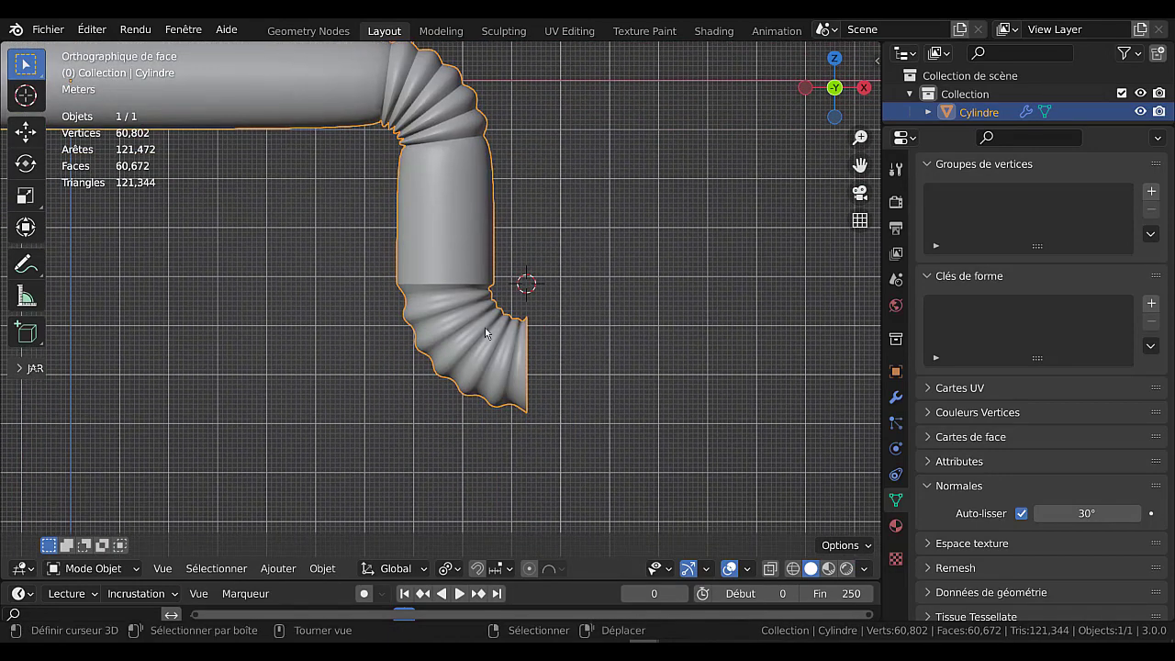
pyautogui.press('Tab')
pyautogui.scroll(-3, 540, 341)
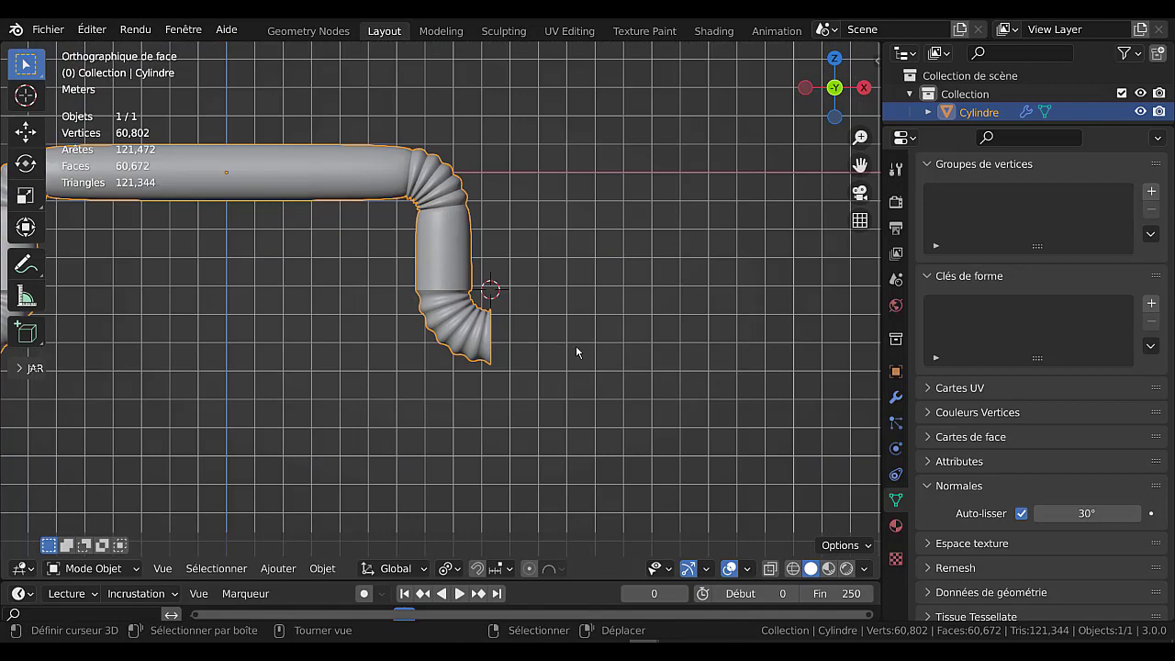
# Select the lower elbow's end-cap face and extrude it 1.7494 m into a straight horizontal leg.
pyautogui.moveTo(536, 343); pyautogui.dragTo(494, 340, button='middle')
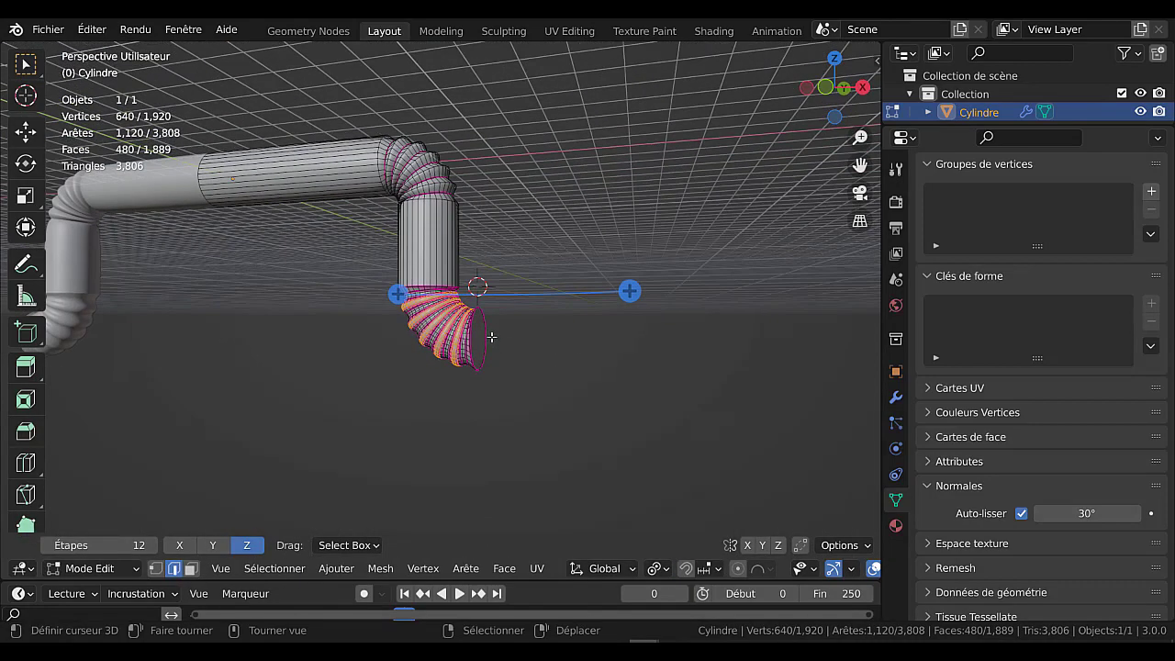
pyautogui.click(482, 340)
pyautogui.press('3')
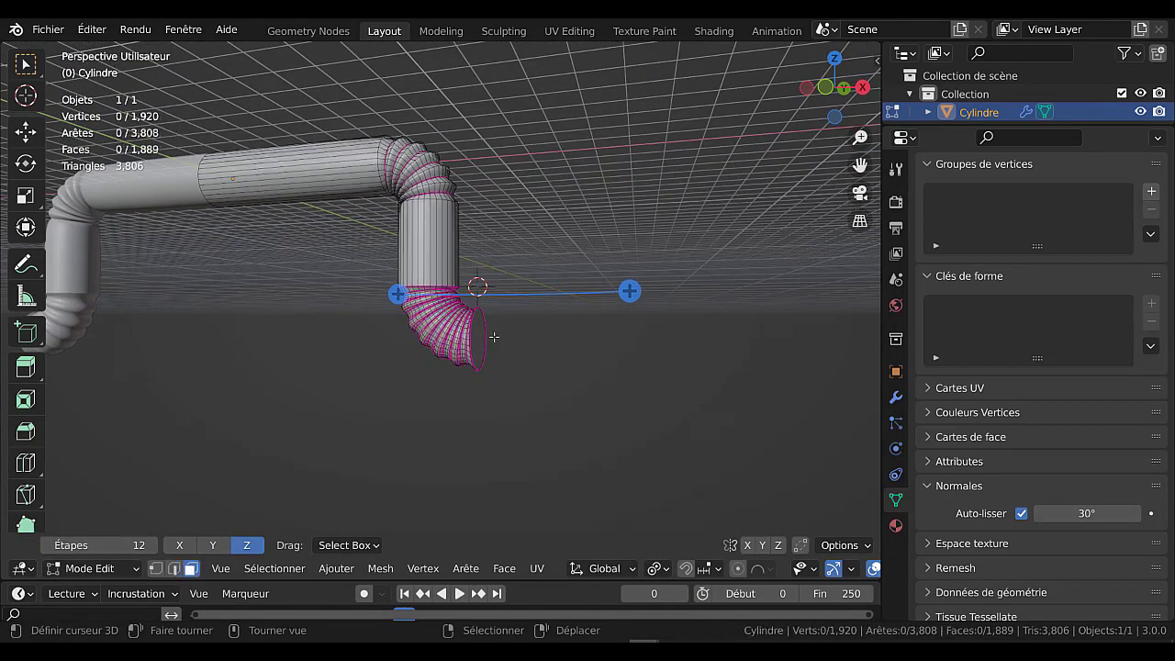
pyautogui.moveTo(551, 372)
pyautogui.mouseDown(button='middle')
pyautogui.moveTo(514, 376)
pyautogui.moveTo(506, 364)
pyautogui.mouseUp(button='middle')
pyautogui.click(468, 338)
pyautogui.moveTo(451, 413); pyautogui.dragTo(482, 416, button='middle')
pyautogui.press('e')
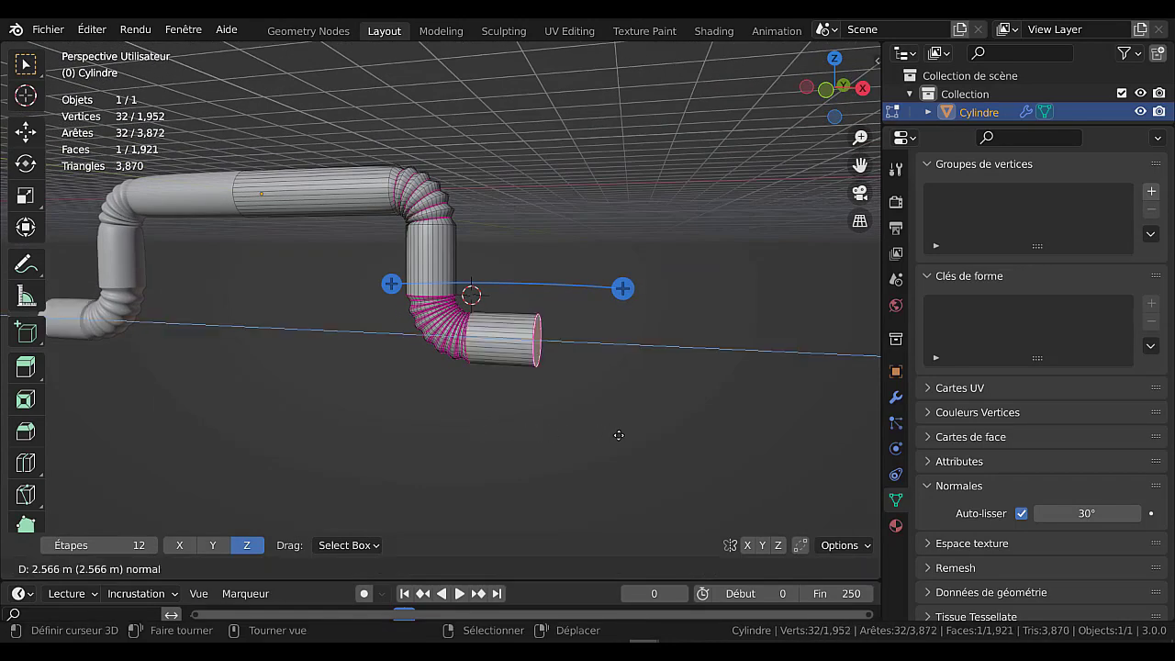
pyautogui.click(530, 434)
pyautogui.moveTo(530, 434)
pyautogui.mouseDown(button='middle')
pyautogui.moveTo(399, 459)
pyautogui.moveTo(407, 472)
pyautogui.moveTo(534, 346)
pyautogui.mouseUp(button='middle')
pyautogui.scroll(2, 429, 457)
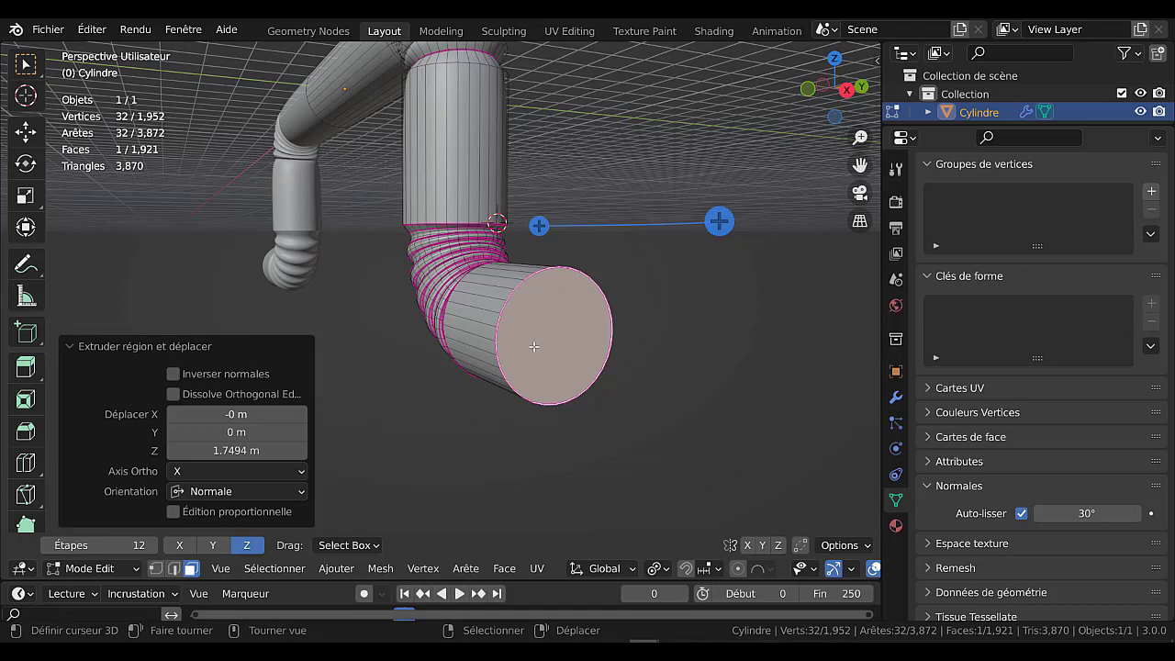
# From the right side view, poke the pipe's end face into a triangle fan.
pyautogui.press('KP_3')
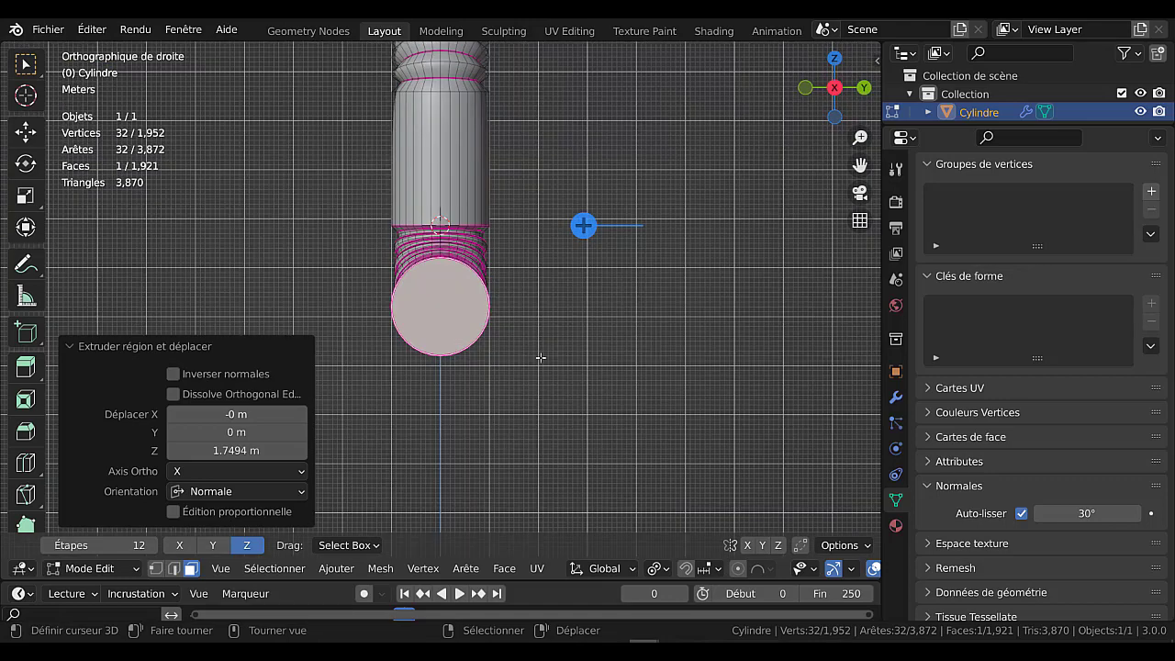
pyautogui.keyDown('shift'); pyautogui.moveTo(541, 357); pyautogui.dragTo(612, 348, button='middle'); pyautogui.keyUp('shift')
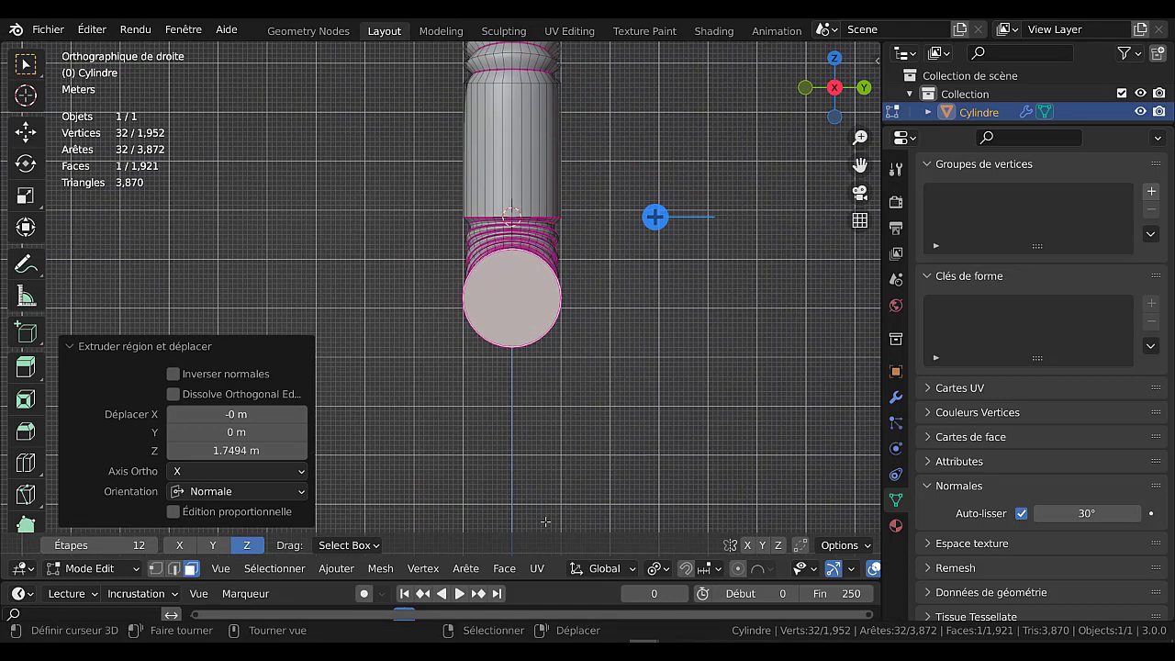
pyautogui.click(506, 569)
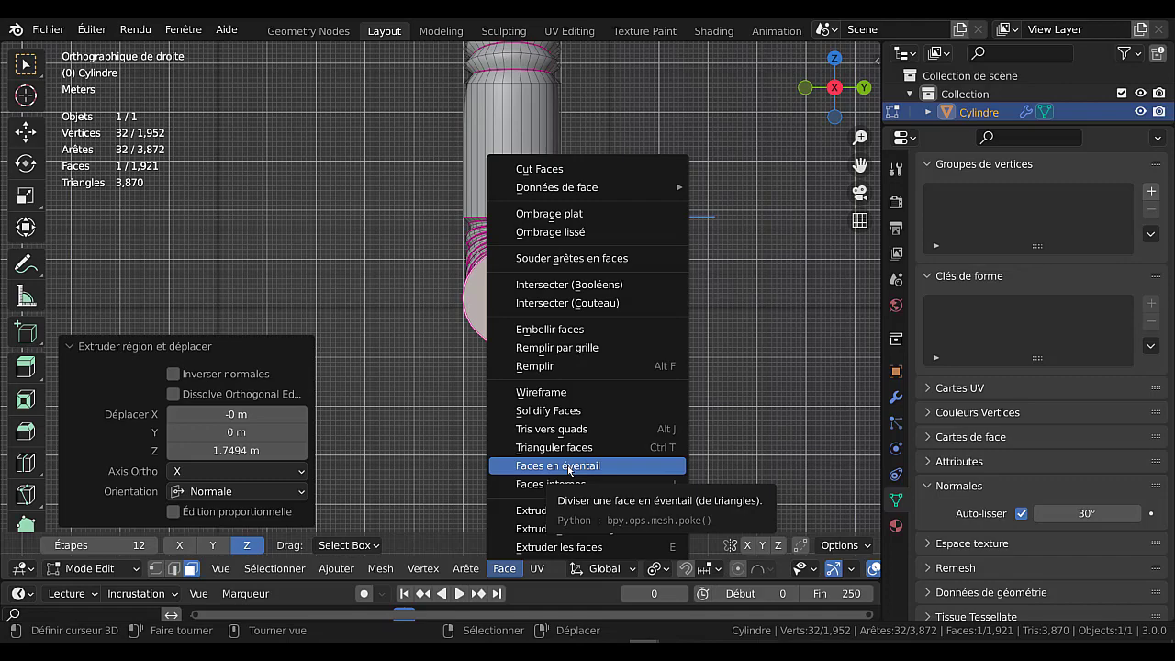
pyautogui.click(569, 467)
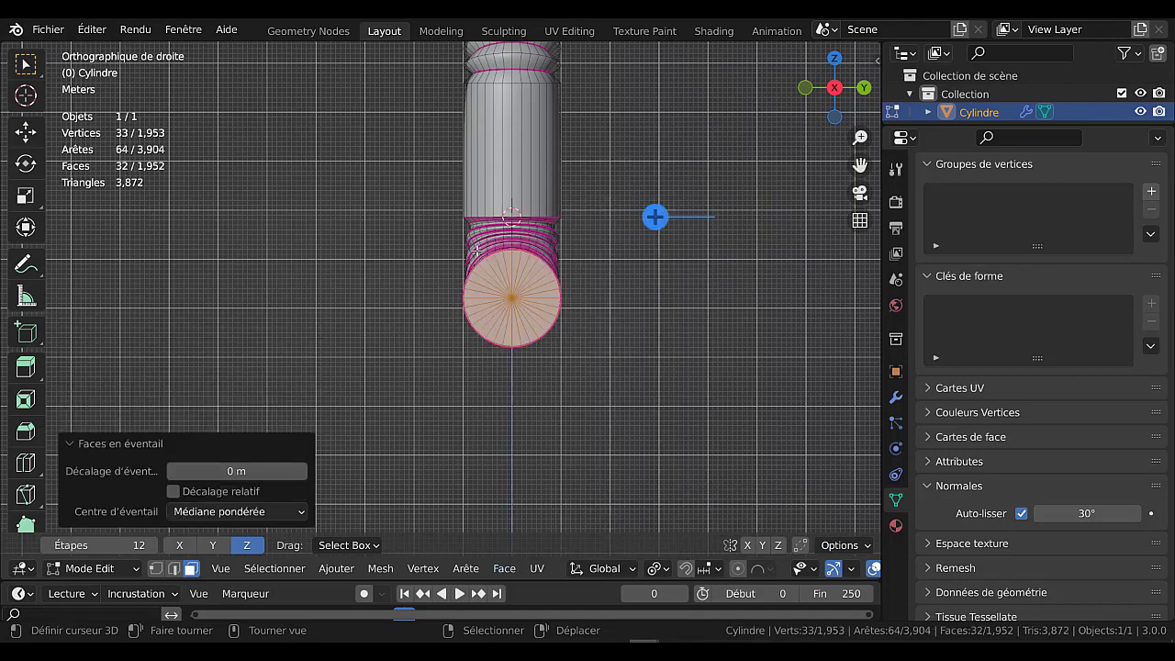
pyautogui.scroll(2, 569, 266)
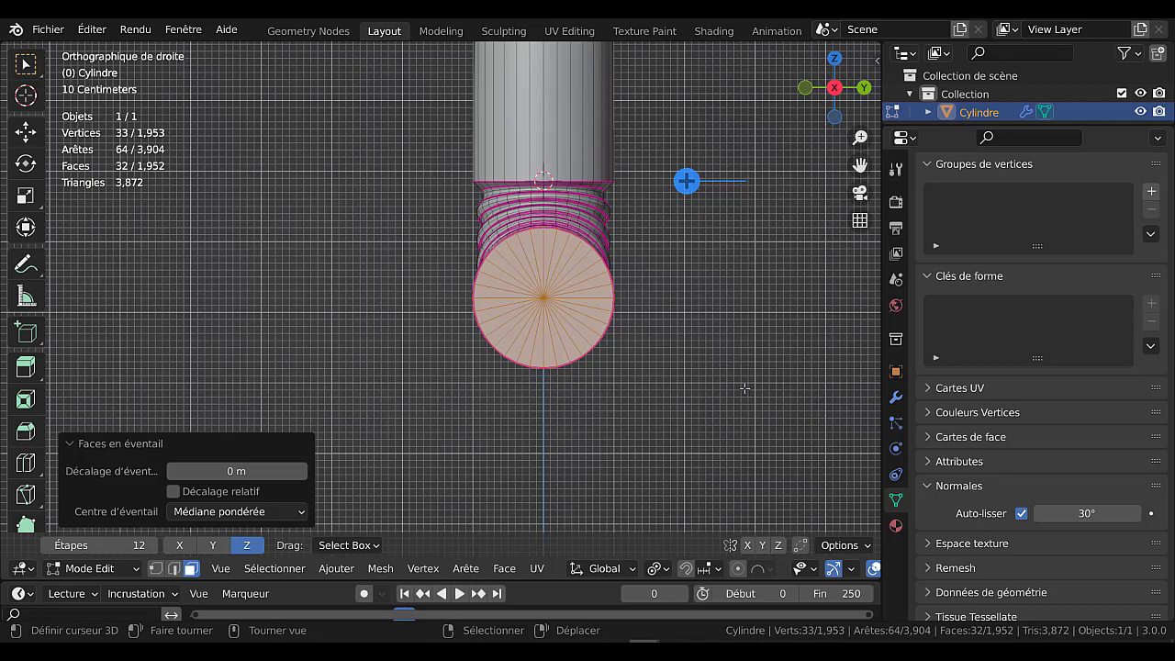
# Inset a 0.5057 m smaller ring at the centre of the fanned end.
pyautogui.press('i')
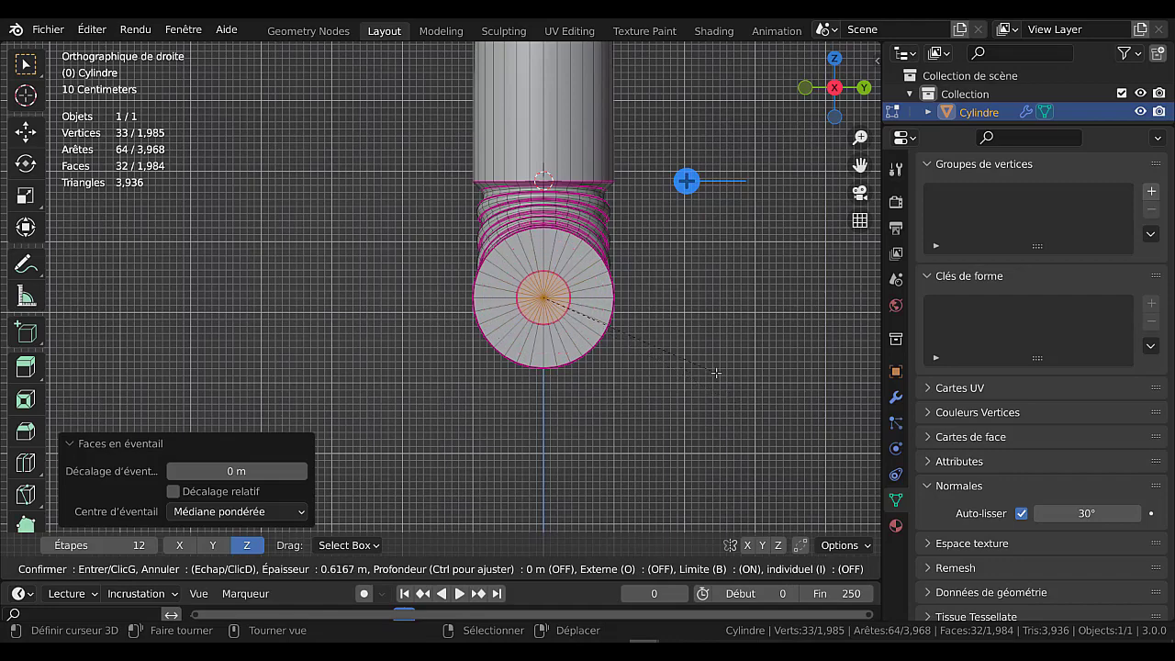
pyautogui.click(722, 384)
pyautogui.moveTo(722, 384)
pyautogui.mouseDown(button='middle')
pyautogui.moveTo(666, 437)
pyautogui.moveTo(659, 420)
pyautogui.mouseUp(button='middle')
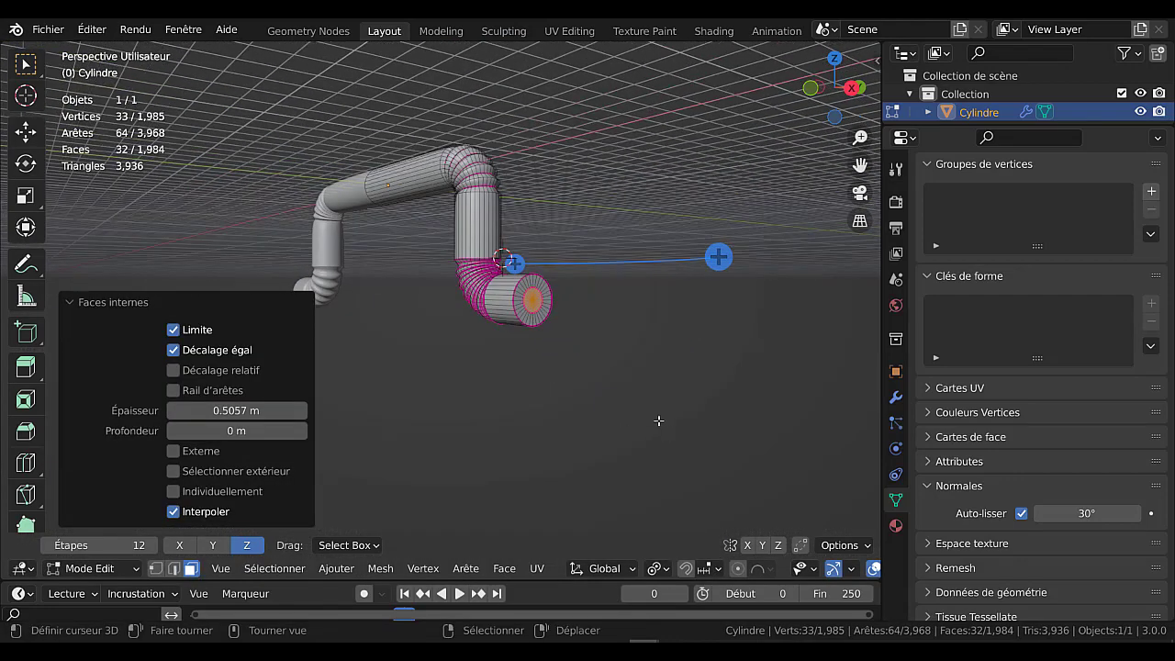
# Extrude the inset centre face and move it 1.8354 m along X into a narrow nozzle tip.
pyautogui.press('e')
pyautogui.click(658, 420)
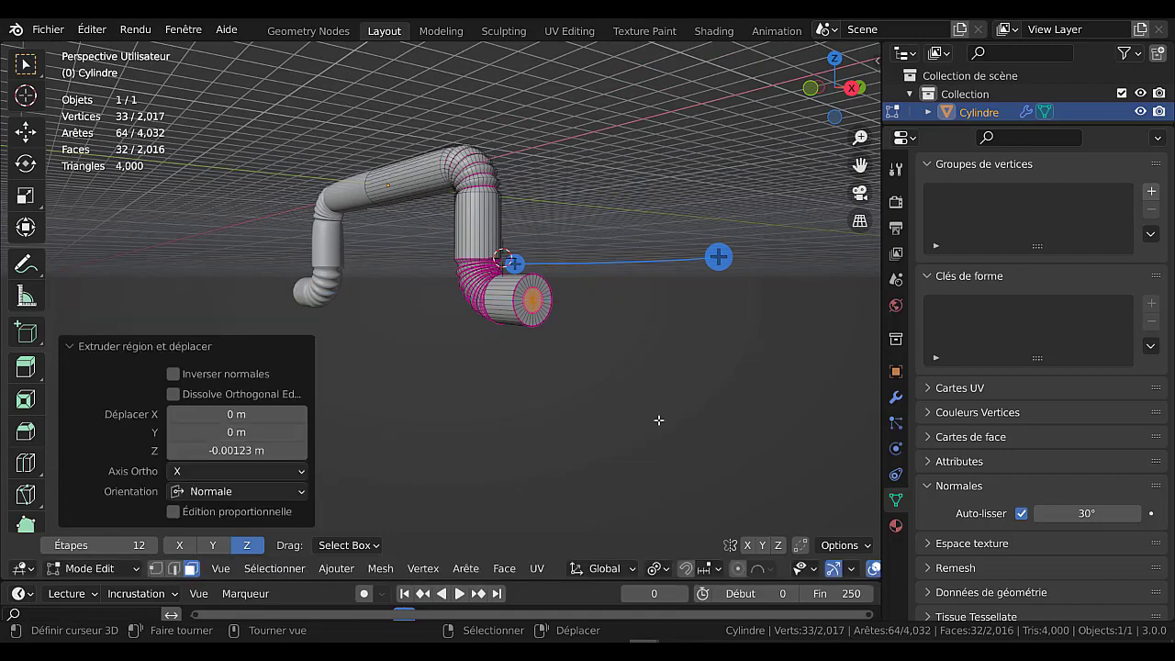
pyautogui.moveTo(659, 420)
pyautogui.mouseDown(button='middle')
pyautogui.moveTo(661, 438)
pyautogui.moveTo(610, 395)
pyautogui.moveTo(538, 386)
pyautogui.moveTo(550, 337)
pyautogui.mouseUp(button='middle')
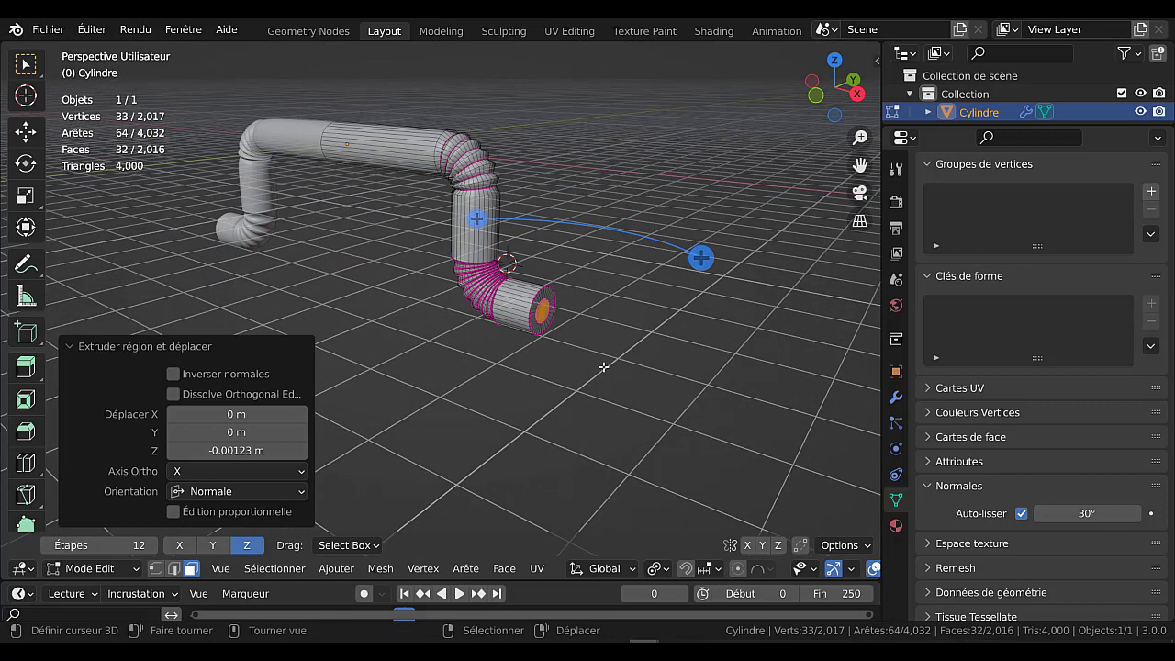
pyautogui.scroll(-1, 626, 386)
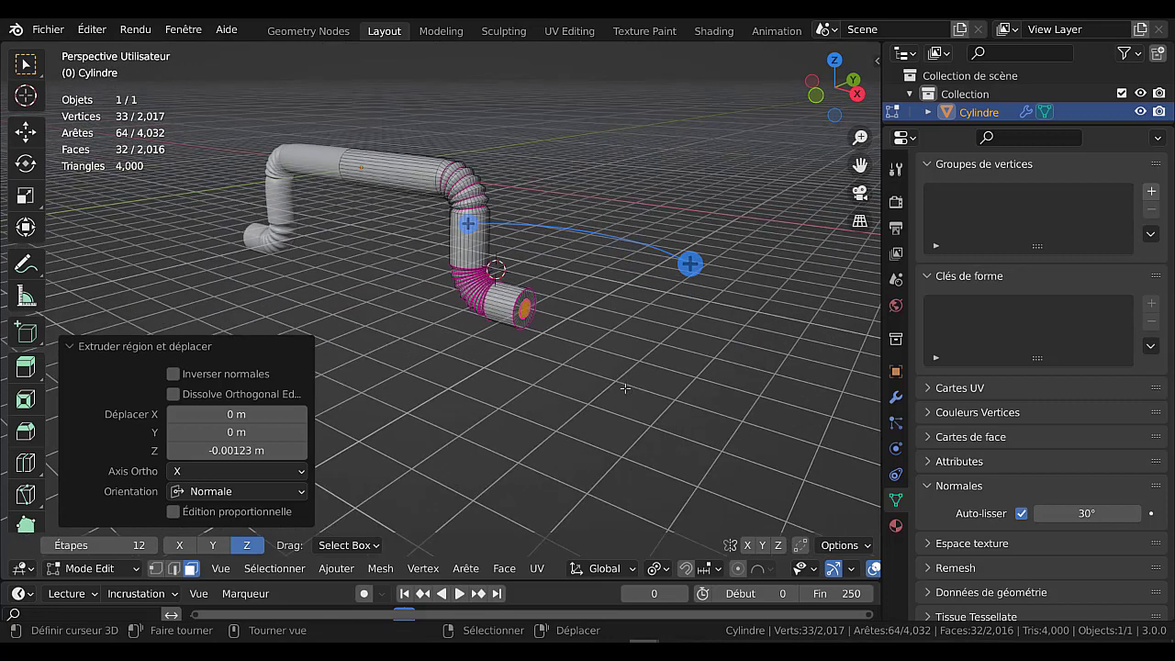
pyautogui.press('g')
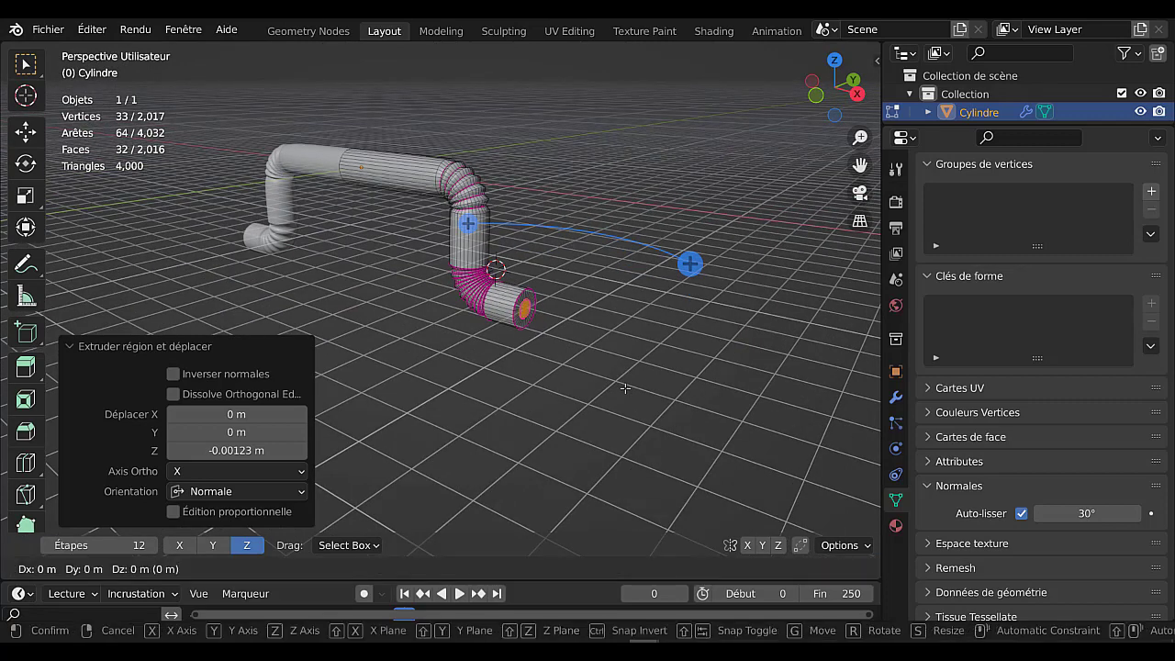
pyautogui.press('x')
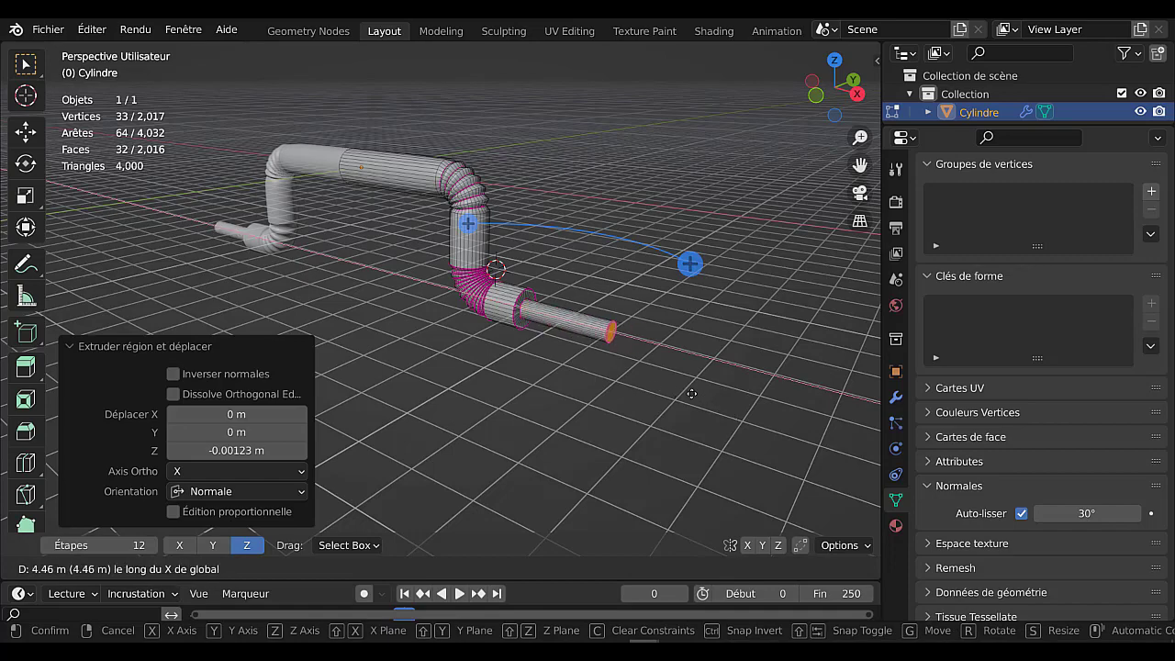
pyautogui.click(661, 388)
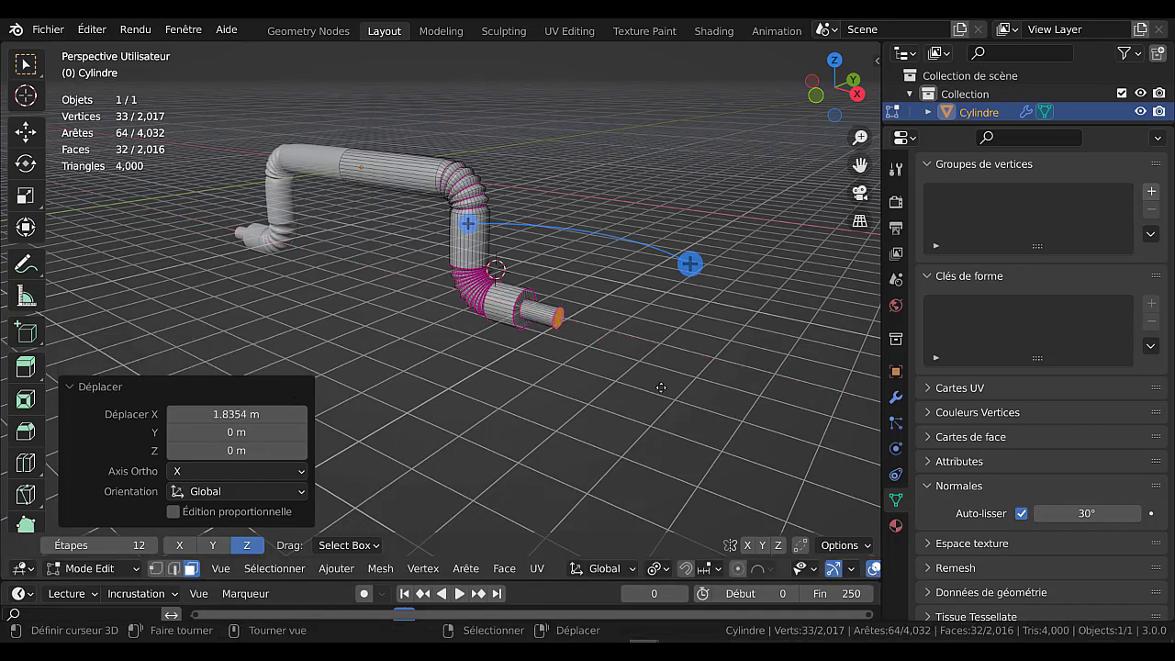
pyautogui.moveTo(611, 401)
pyautogui.mouseDown(button='middle')
pyautogui.moveTo(626, 396)
pyautogui.moveTo(675, 448)
pyautogui.moveTo(526, 422)
pyautogui.mouseUp(button='middle')
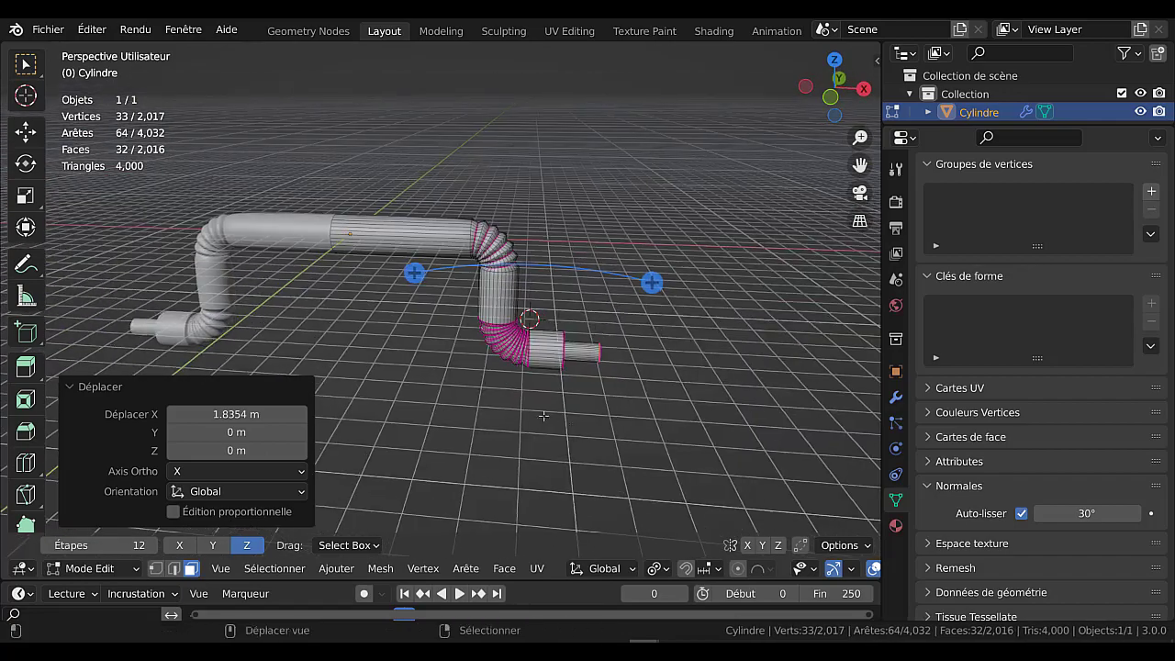
# Add two edge loops with a two-cut loop cut on the horizontal pipe section.
pyautogui.scroll(1, 488, 314)
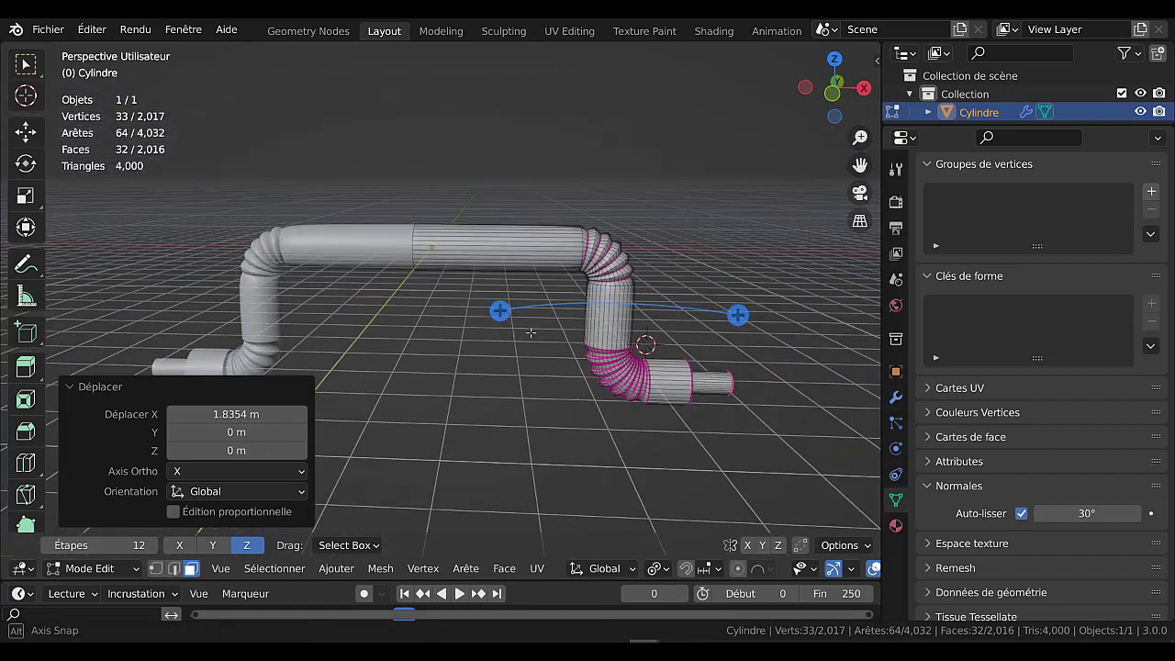
pyautogui.scroll(1, 500, 255)
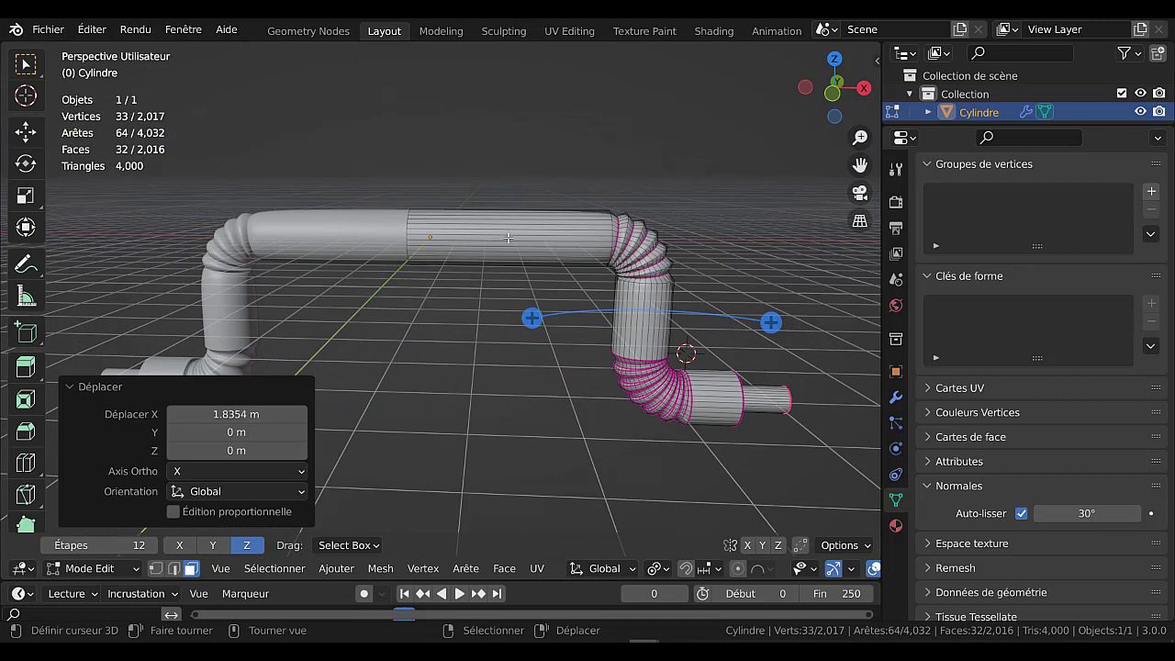
pyautogui.hotkey('ctrl', 'r')
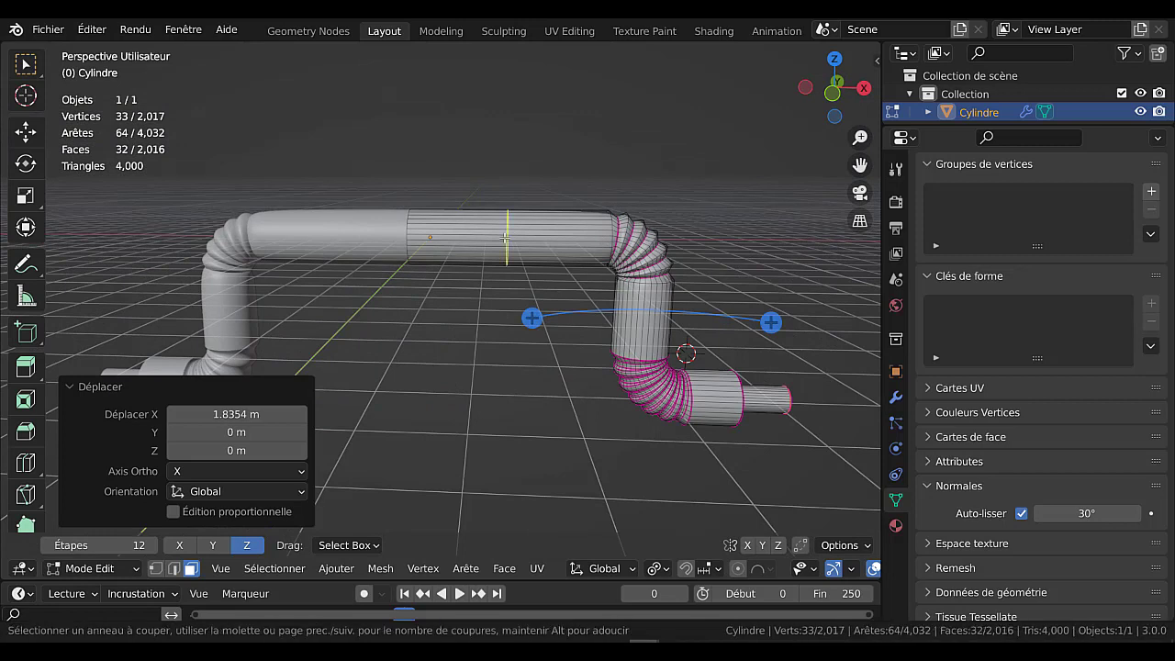
pyautogui.scroll(1, 505, 237)
pyautogui.scroll(1, 505, 237)
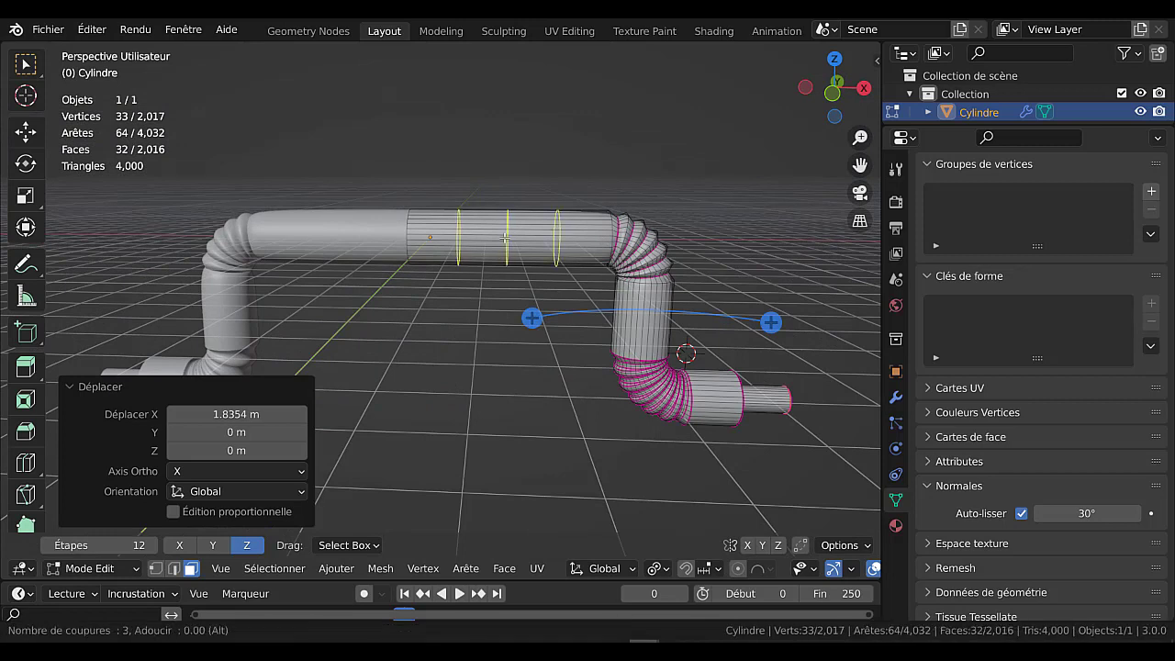
pyautogui.scroll(-1, 505, 237)
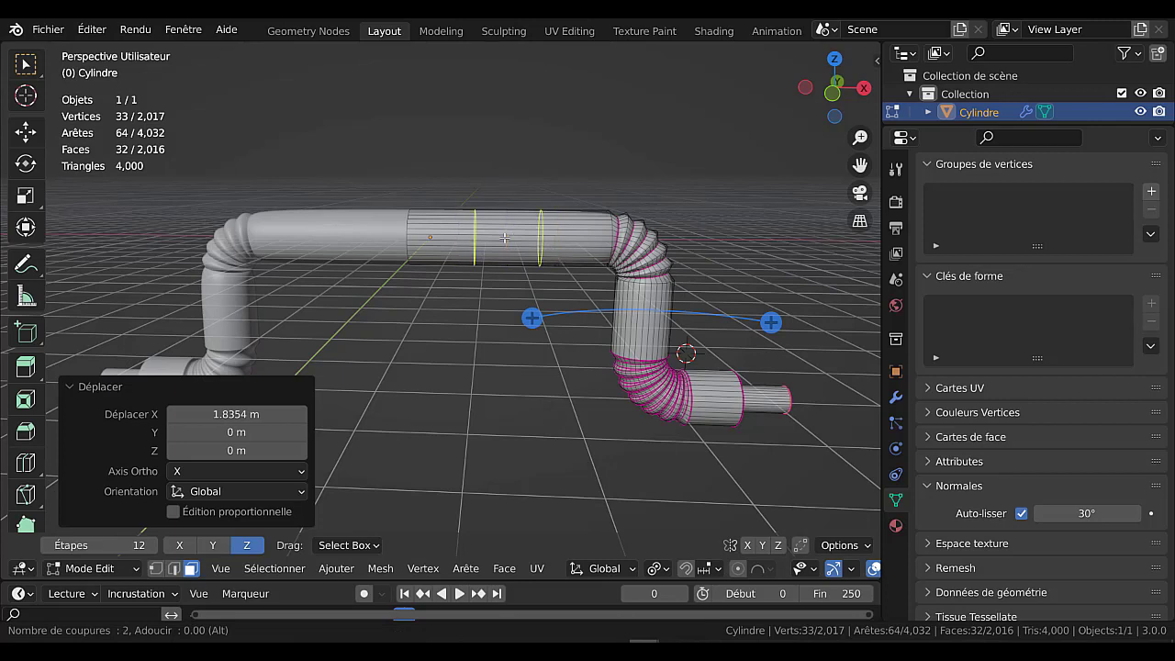
pyautogui.click(505, 236)
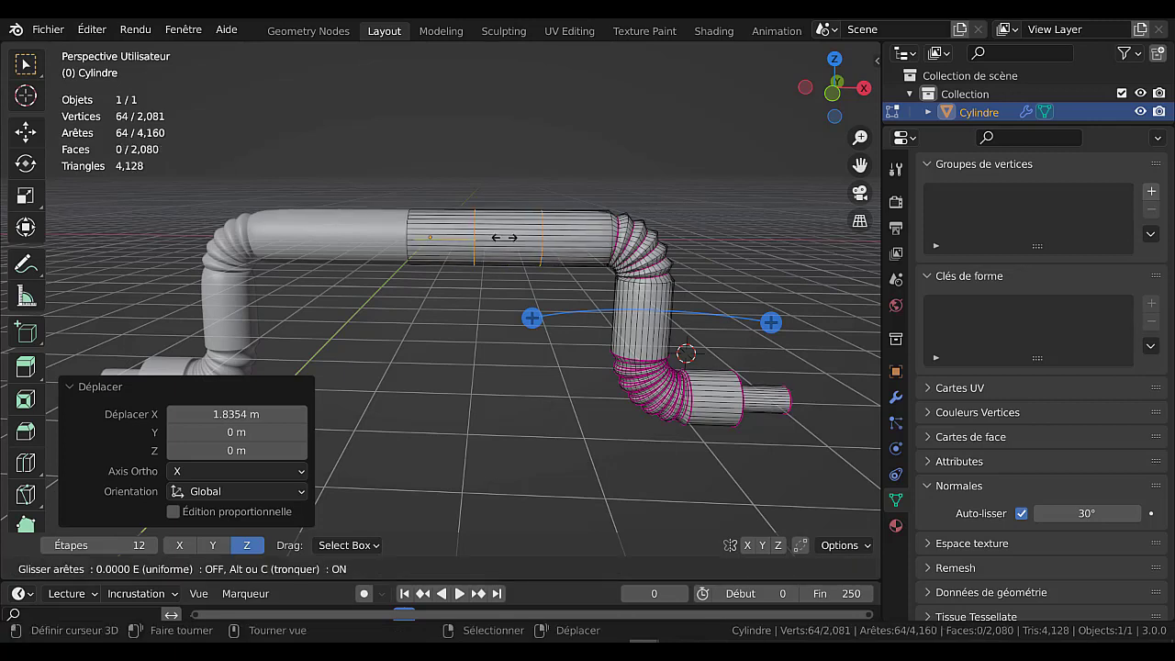
pyautogui.rightClick(505, 237)
# Select the ring of faces between the new loops and switch to front orthographic view.
pyautogui.moveTo(522, 334); pyautogui.dragTo(475, 397, button='middle')
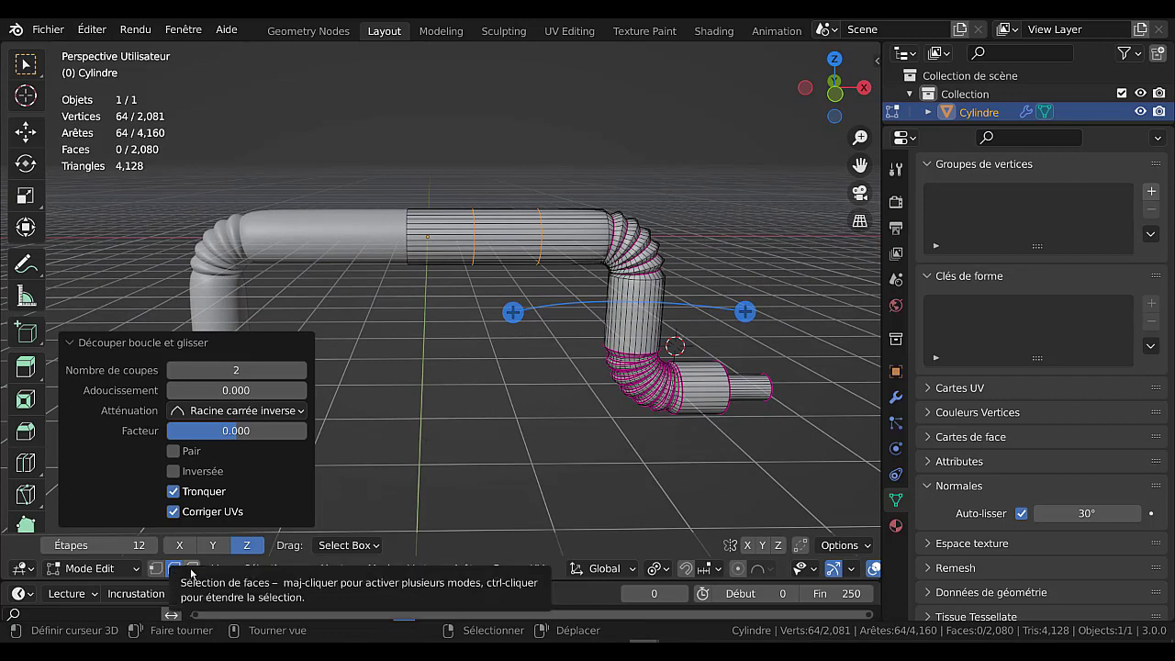
pyautogui.press('3')
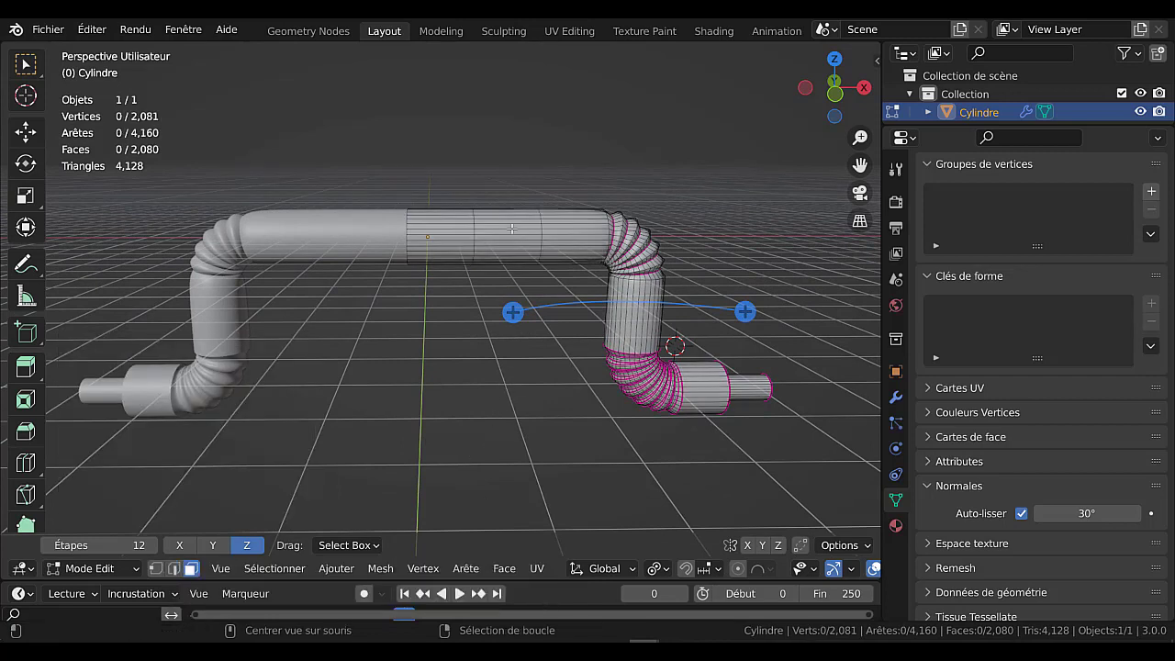
pyautogui.keyDown('alt'); pyautogui.click(511, 229); pyautogui.keyUp('alt')
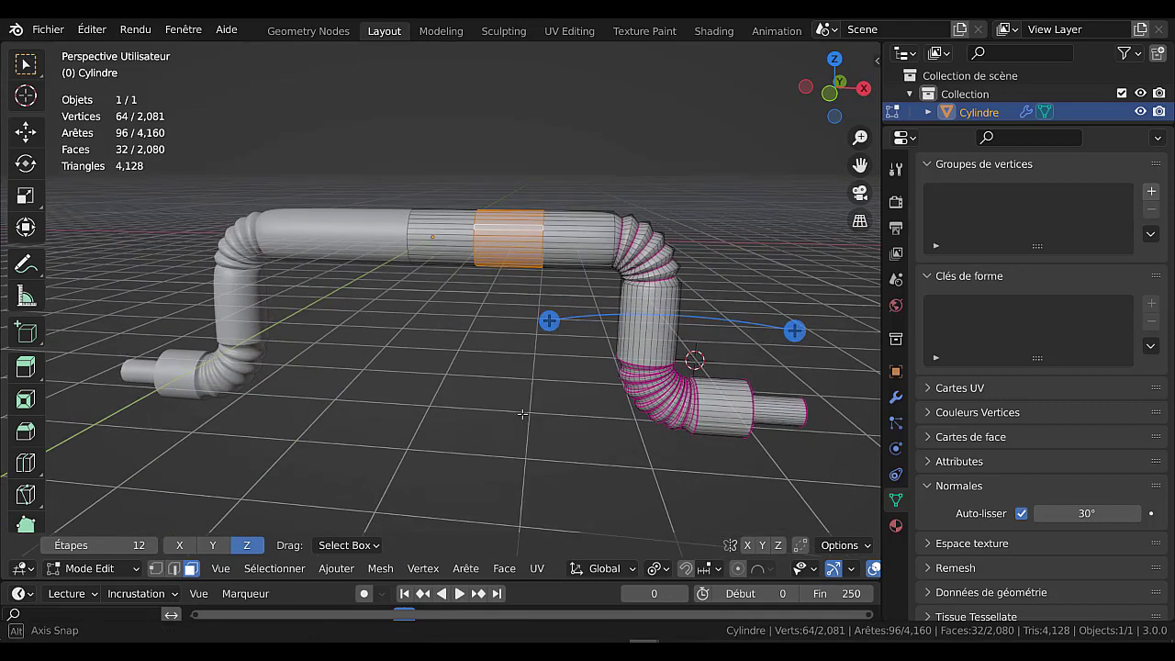
pyautogui.press('KP_1')
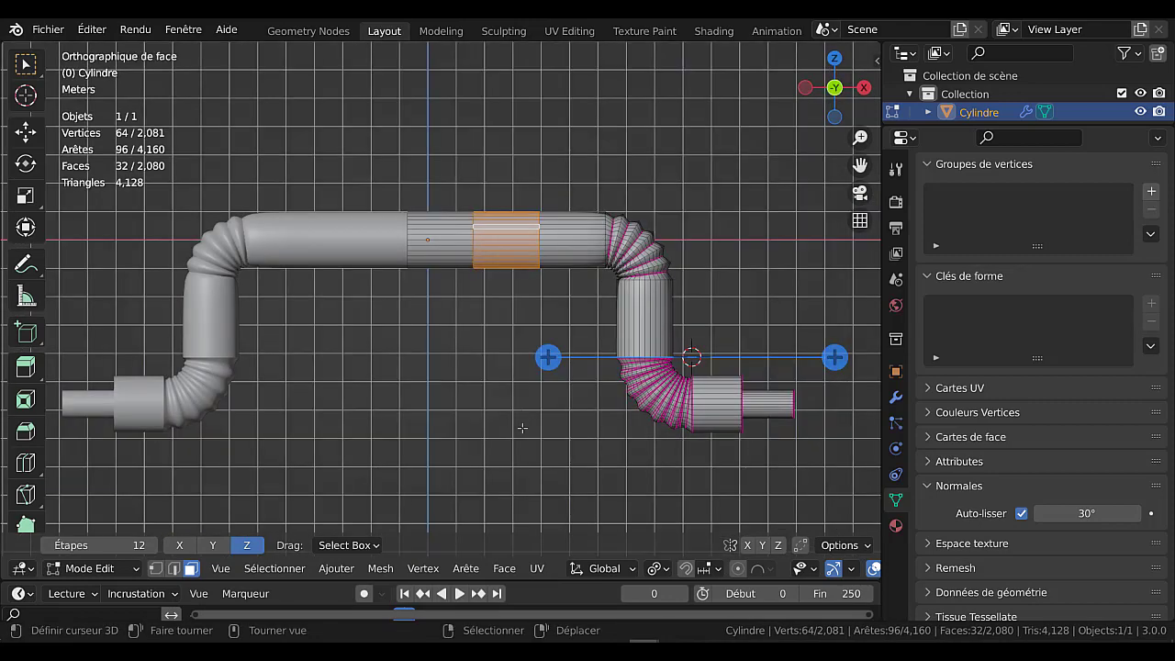
# Extrude the face band outward along its normals into a 1.64 m collar.
pyautogui.hotkey('alt', 'e')
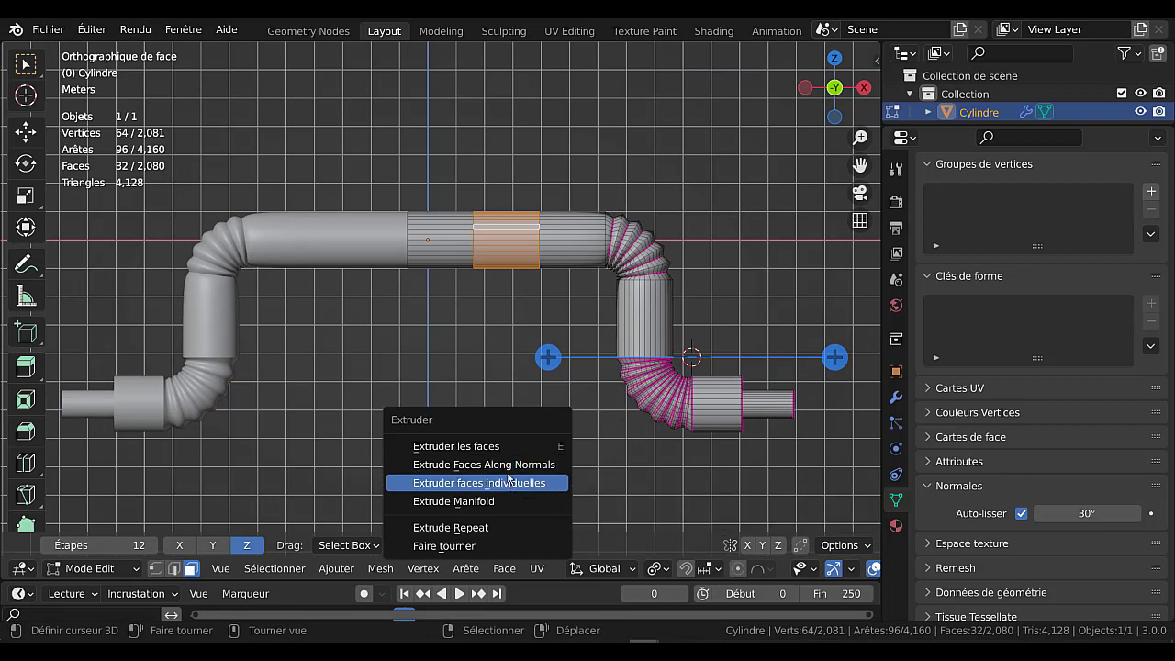
pyautogui.click(510, 465)
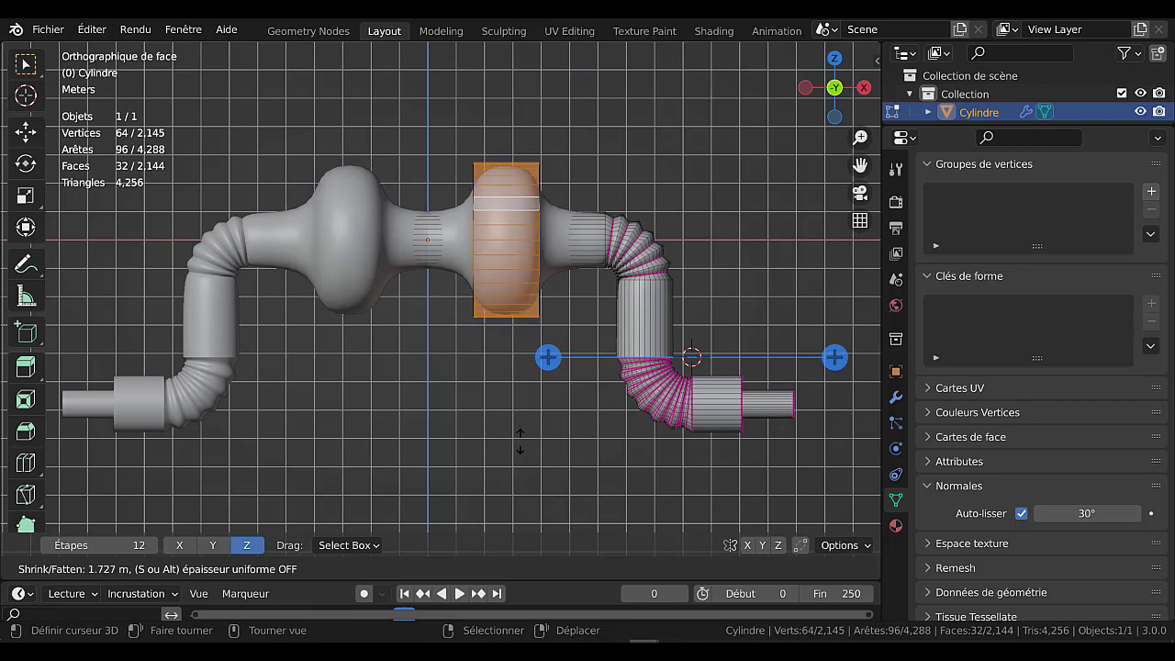
pyautogui.click(521, 430)
pyautogui.moveTo(514, 414); pyautogui.dragTo(597, 438, button='middle')
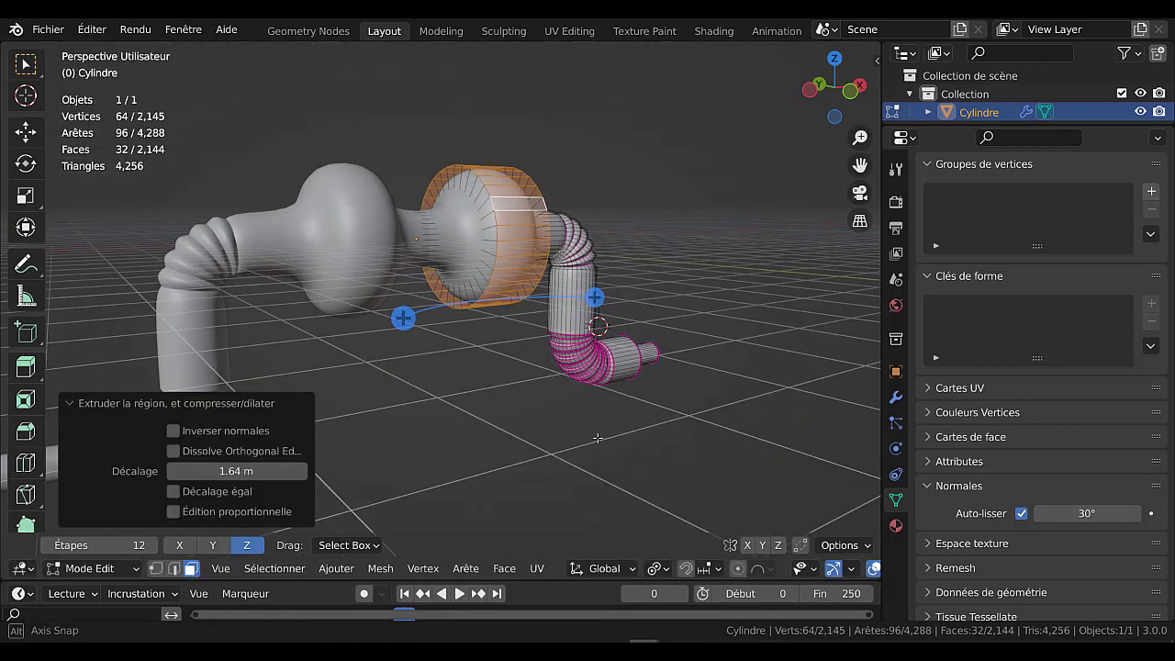
pyautogui.scroll(1, 551, 335)
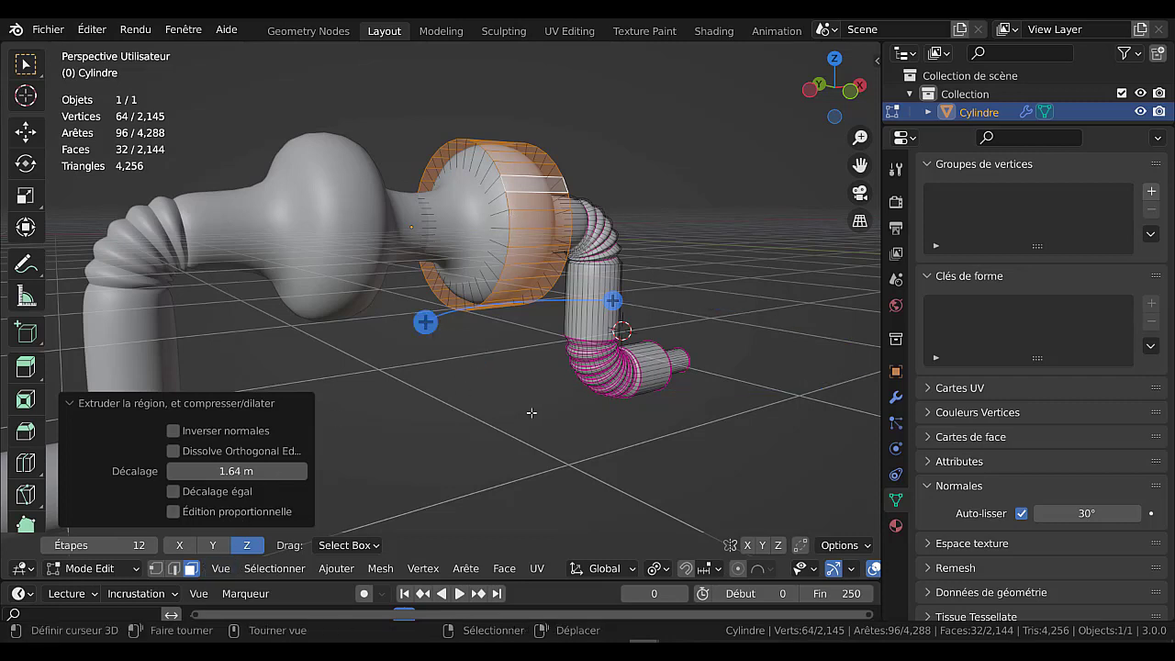
# Fully crease both rim edge loops of the collar to 1.0 and check the smoothed result.
pyautogui.press('2')
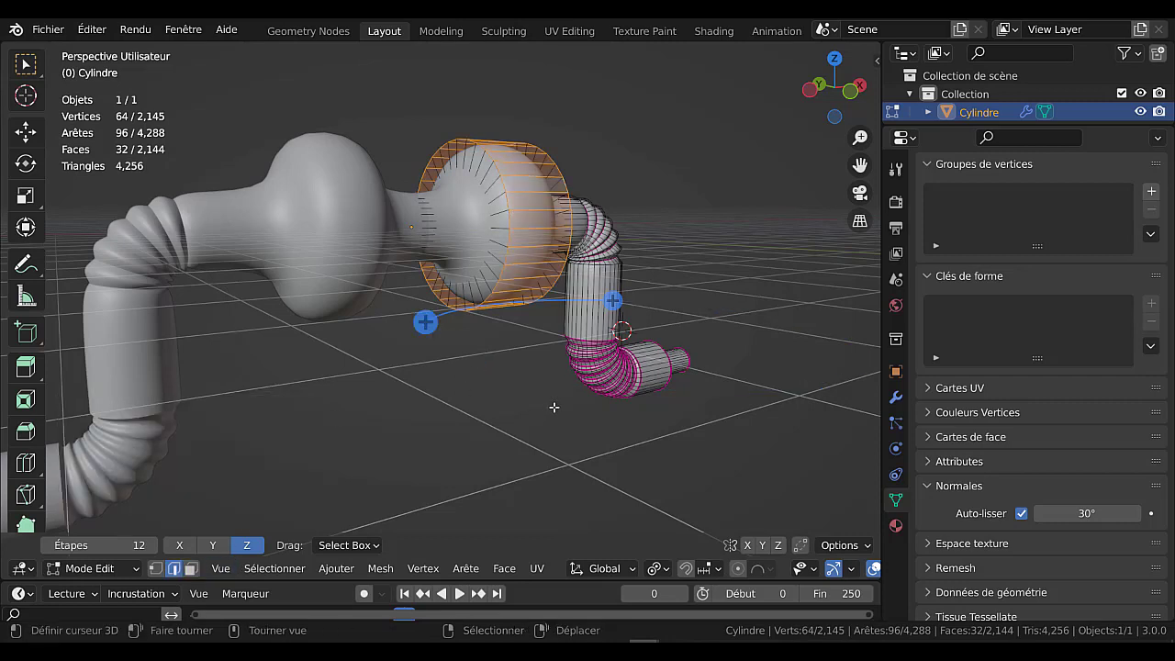
pyautogui.keyDown('alt'); pyautogui.click(509, 220); pyautogui.keyUp('alt')
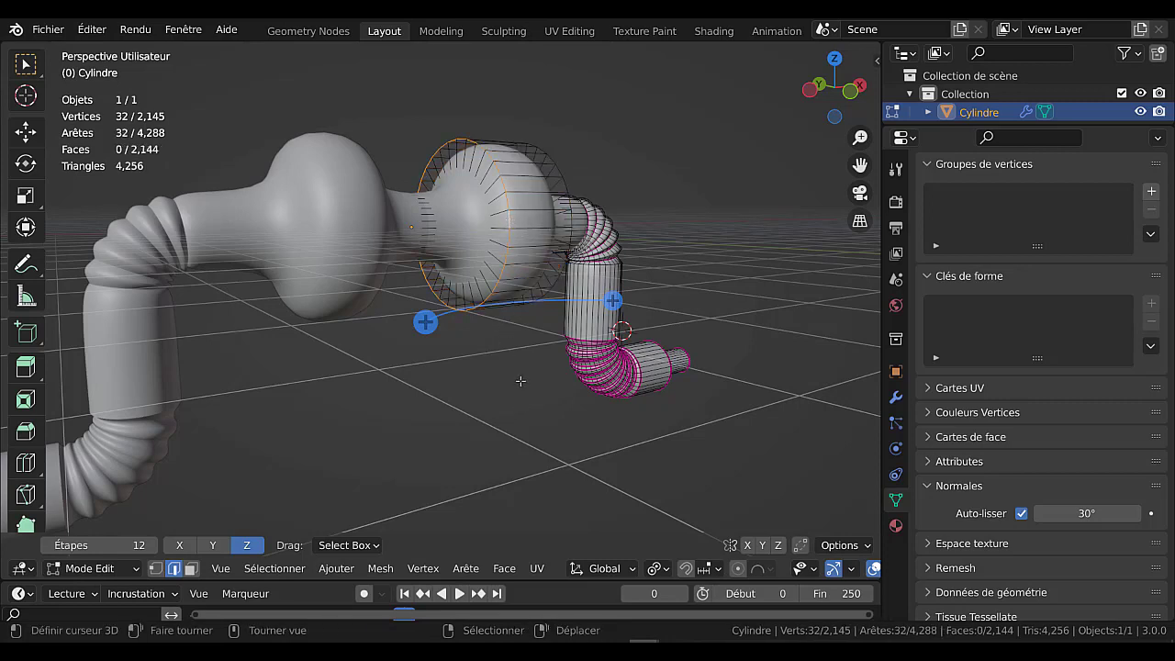
pyautogui.keyDown('alt'); pyautogui.keyDown('shift'); pyautogui.click(571, 181); pyautogui.keyUp('shift'); pyautogui.keyUp('alt')
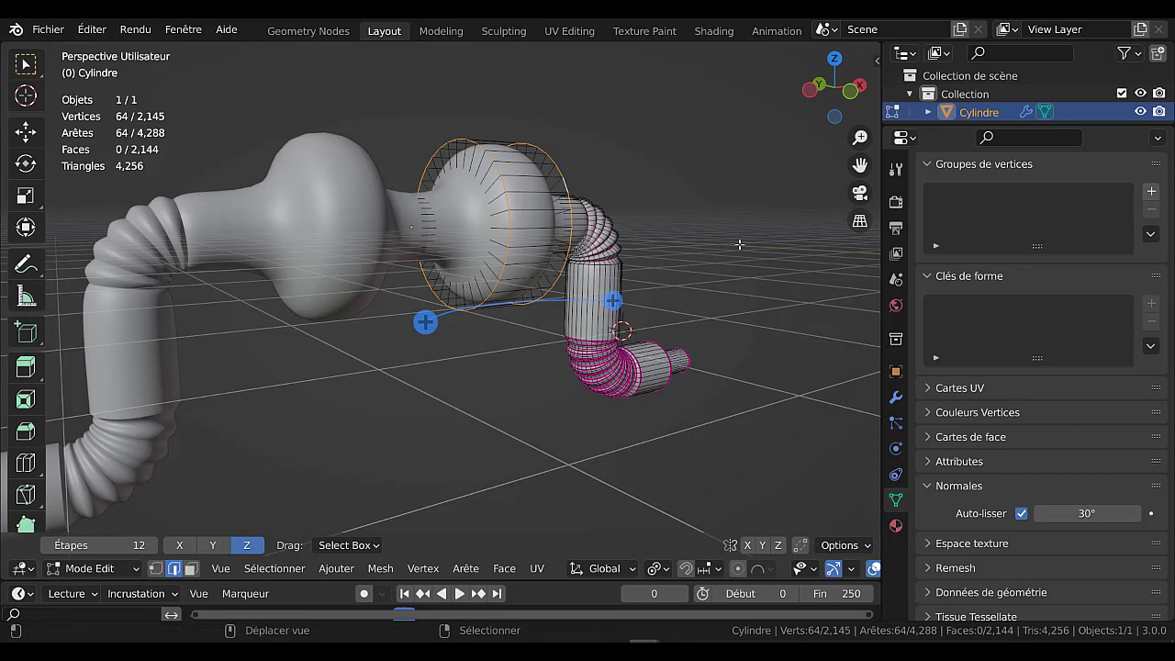
pyautogui.hotkey('shift', 'e')
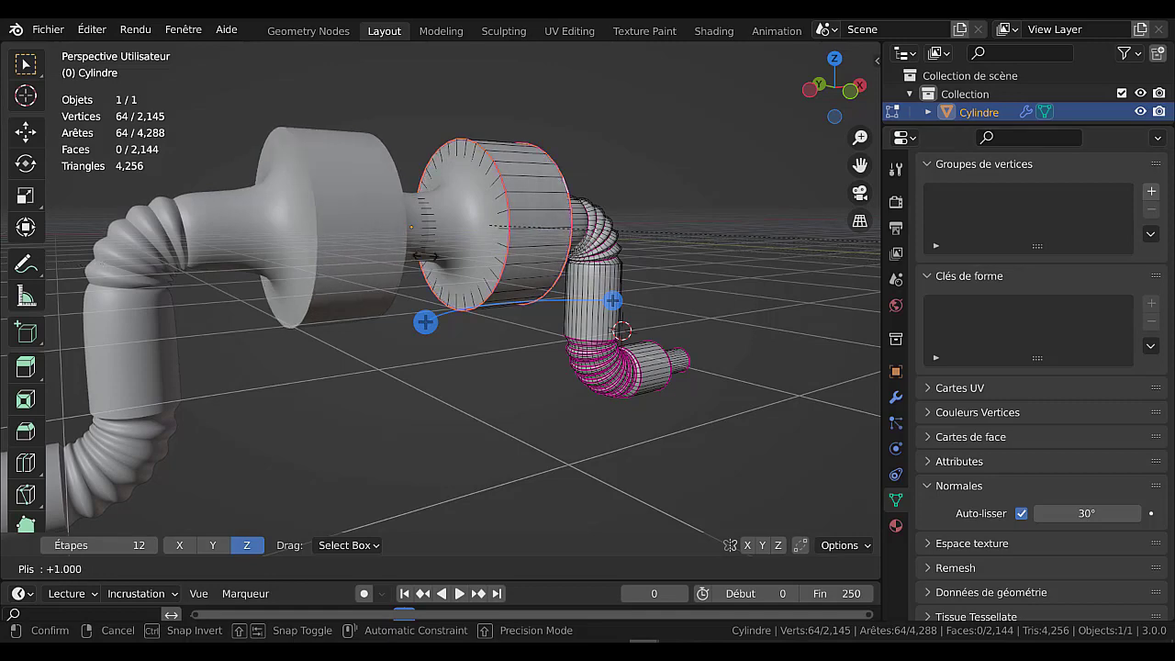
pyautogui.click(673, 261)
pyautogui.press('Tab')
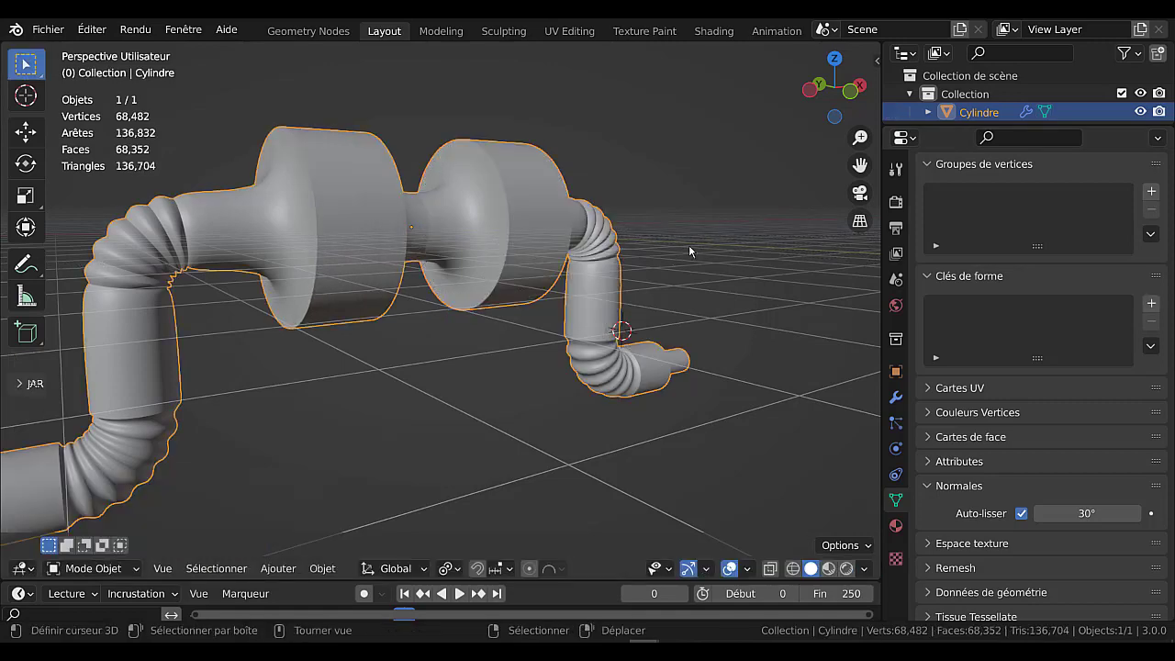
pyautogui.moveTo(689, 244)
pyautogui.mouseDown(button='middle')
pyautogui.moveTo(532, 262)
pyautogui.moveTo(543, 266)
pyautogui.mouseUp(button='middle')
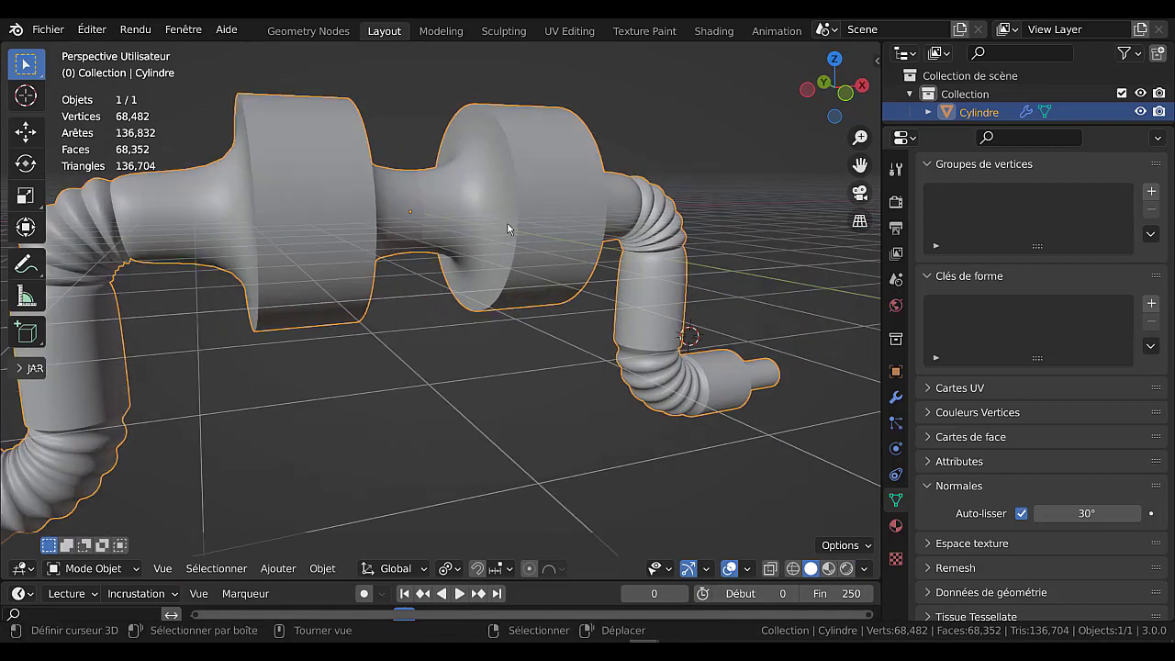
pyautogui.press('Tab')
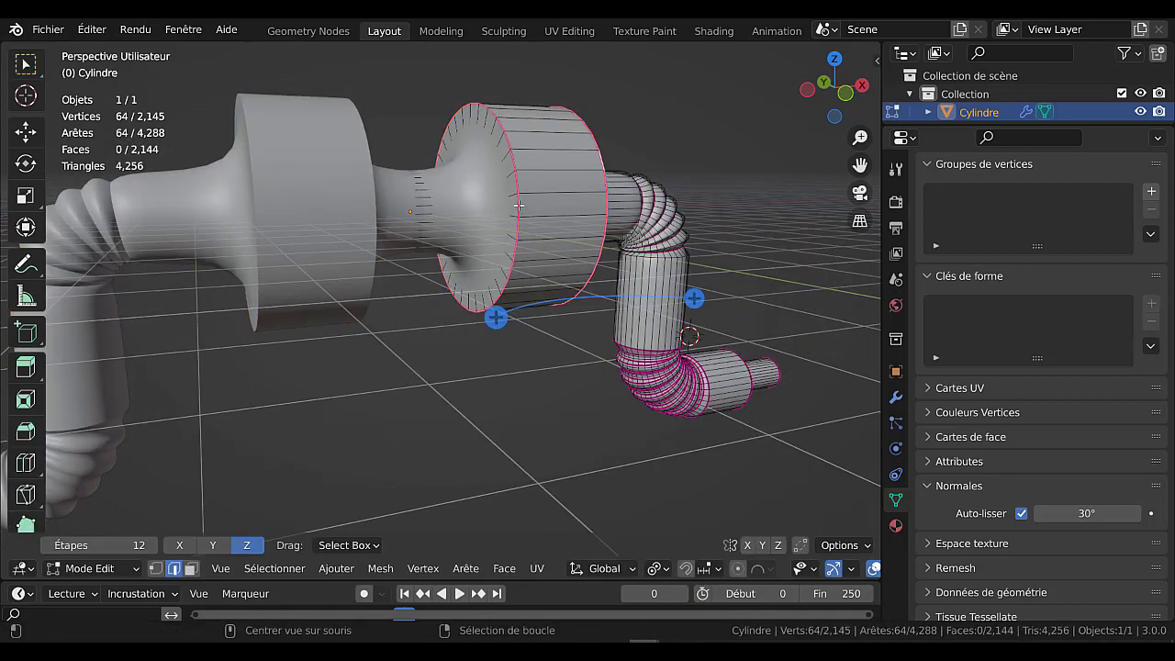
# Bevel the flange's front edge ring with 4 segments, about 1.03 m, and inspect the bulb.
pyautogui.keyDown('alt'); pyautogui.click(518, 254); pyautogui.keyUp('alt')
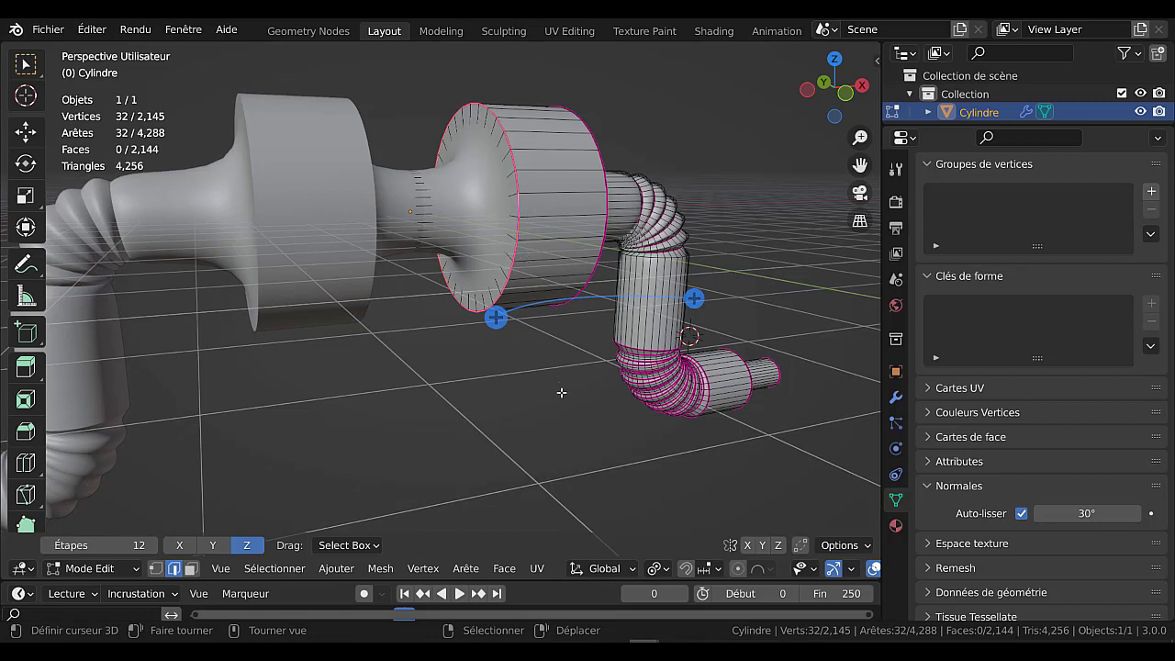
pyautogui.hotkey('ctrl', 'b')
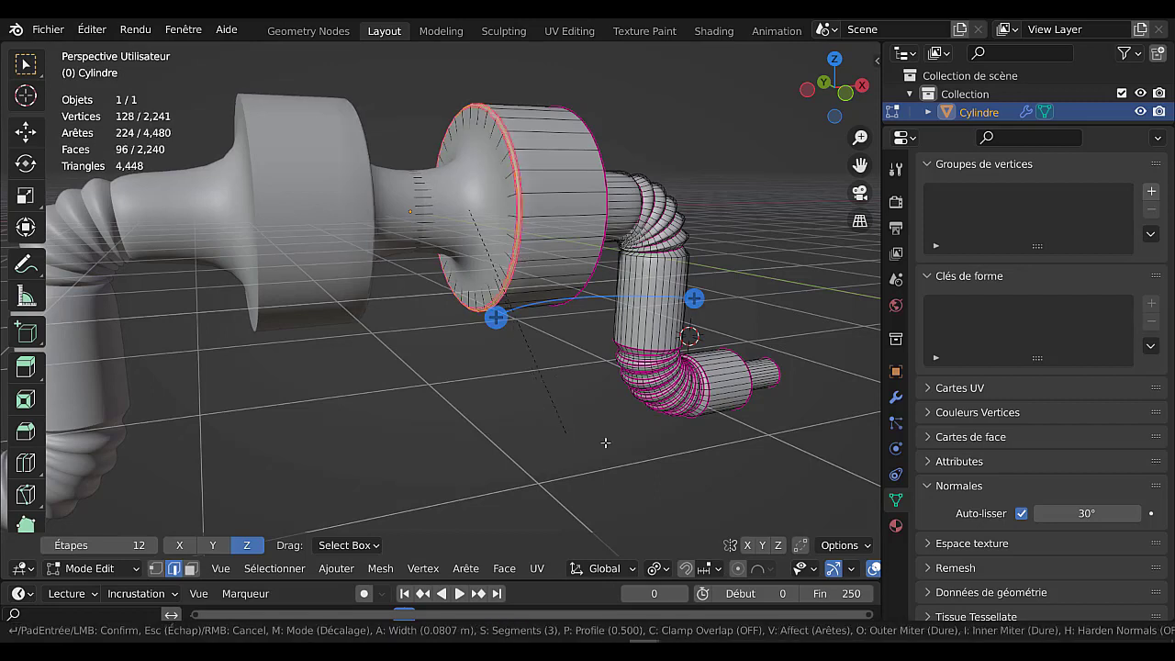
pyautogui.scroll(1, 617, 450)
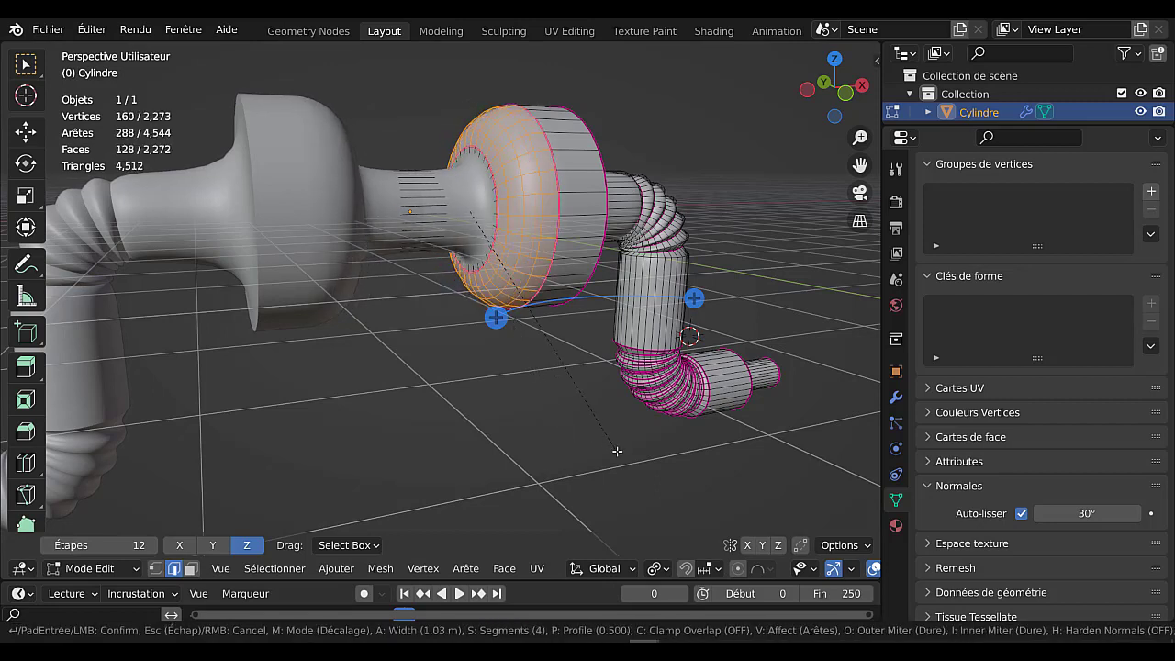
pyautogui.scroll(2, 619, 454)
pyautogui.click(623, 456)
pyautogui.press('Tab')
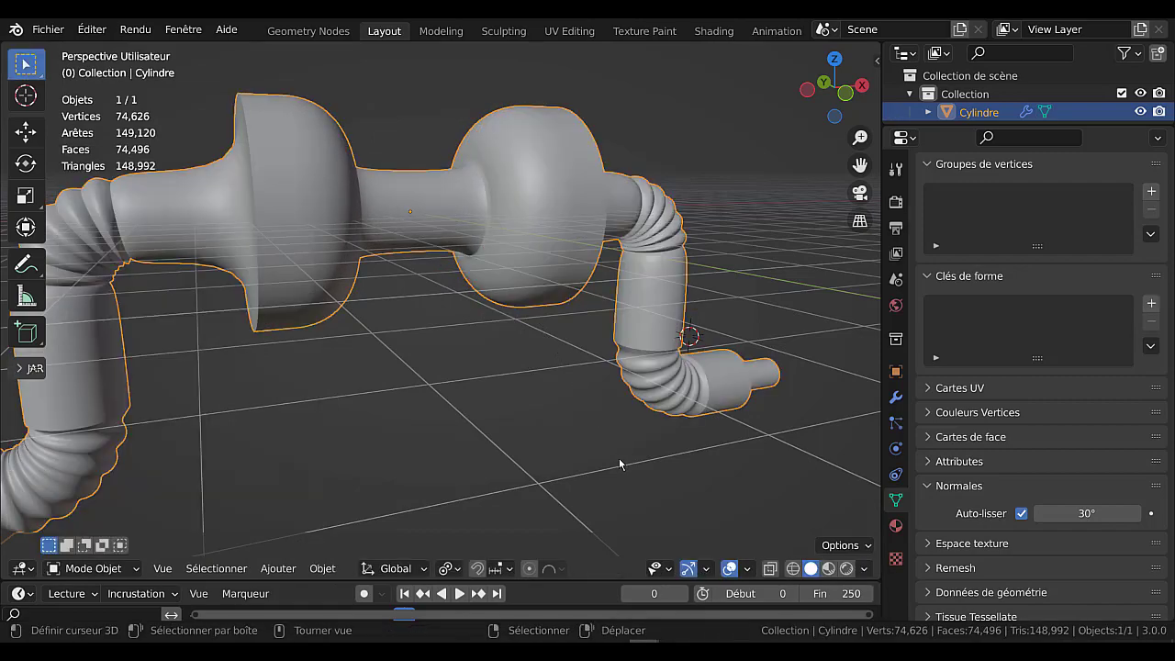
pyautogui.scroll(-3, 452, 444)
pyautogui.moveTo(453, 445)
pyautogui.mouseDown(button='middle')
pyautogui.moveTo(388, 450)
pyautogui.moveTo(495, 383)
pyautogui.mouseUp(button='middle')
pyautogui.press('Tab')
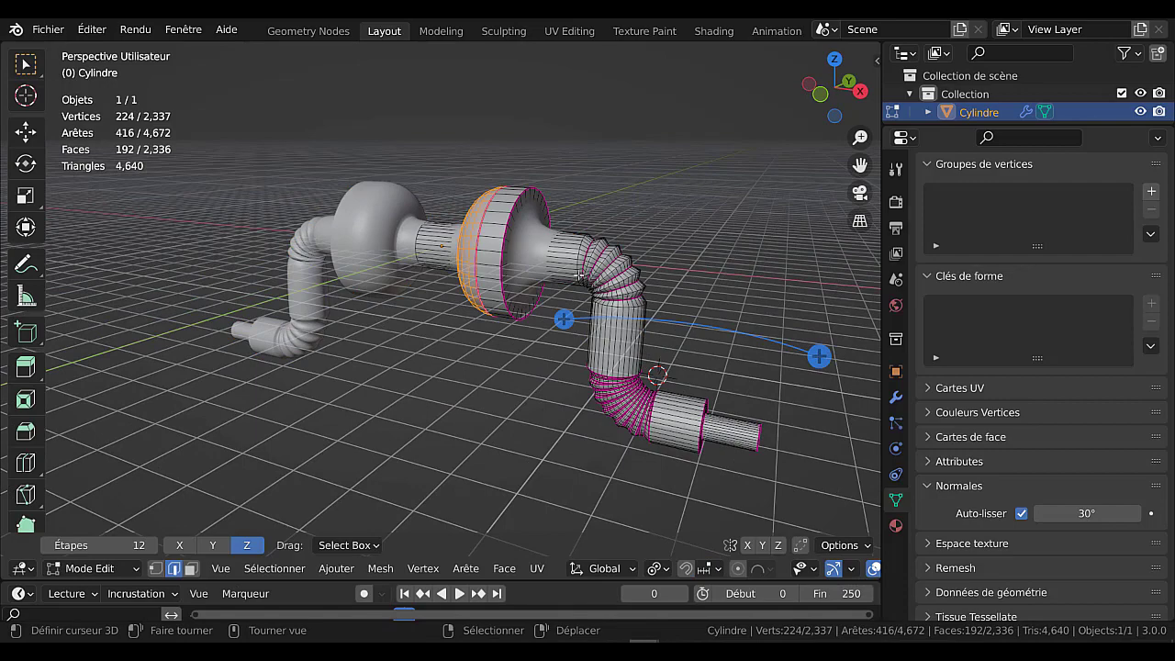
pyautogui.scroll(1, 526, 240)
pyautogui.keyDown('shift'); pyautogui.moveTo(562, 243); pyautogui.dragTo(473, 269, button='middle'); pyautogui.keyUp('shift')
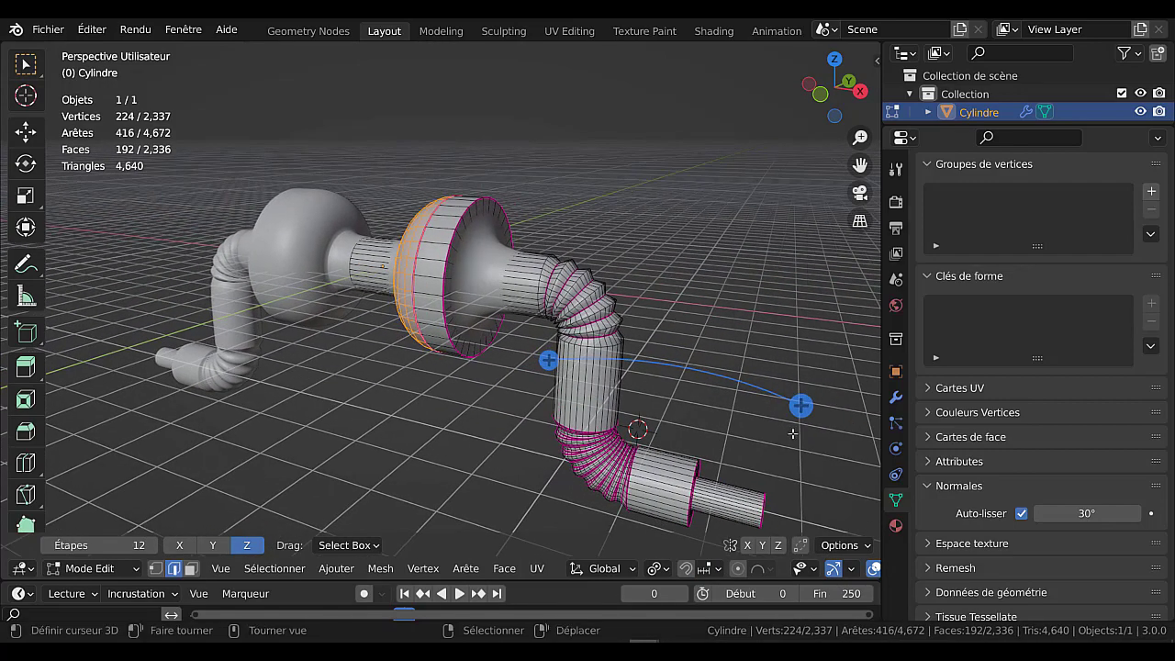
# Select the cylinder–disk junction loop with Subdivision temporarily set to Simple, then restore Catmull-Clark.
pyautogui.click(895, 396)
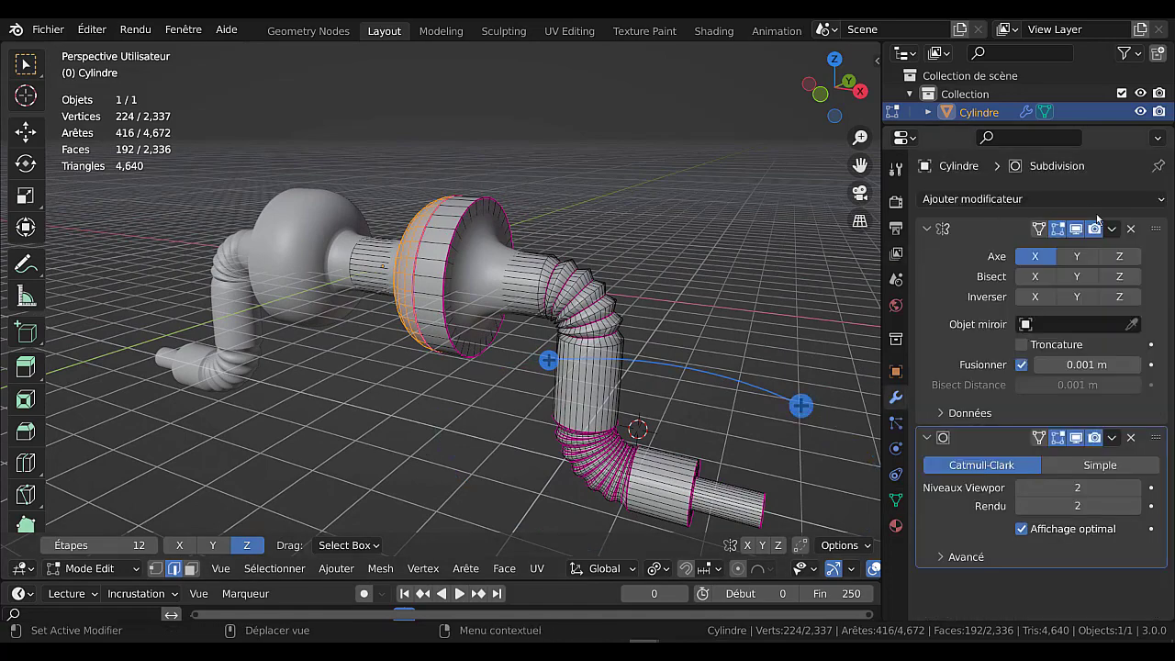
pyautogui.click(1099, 466)
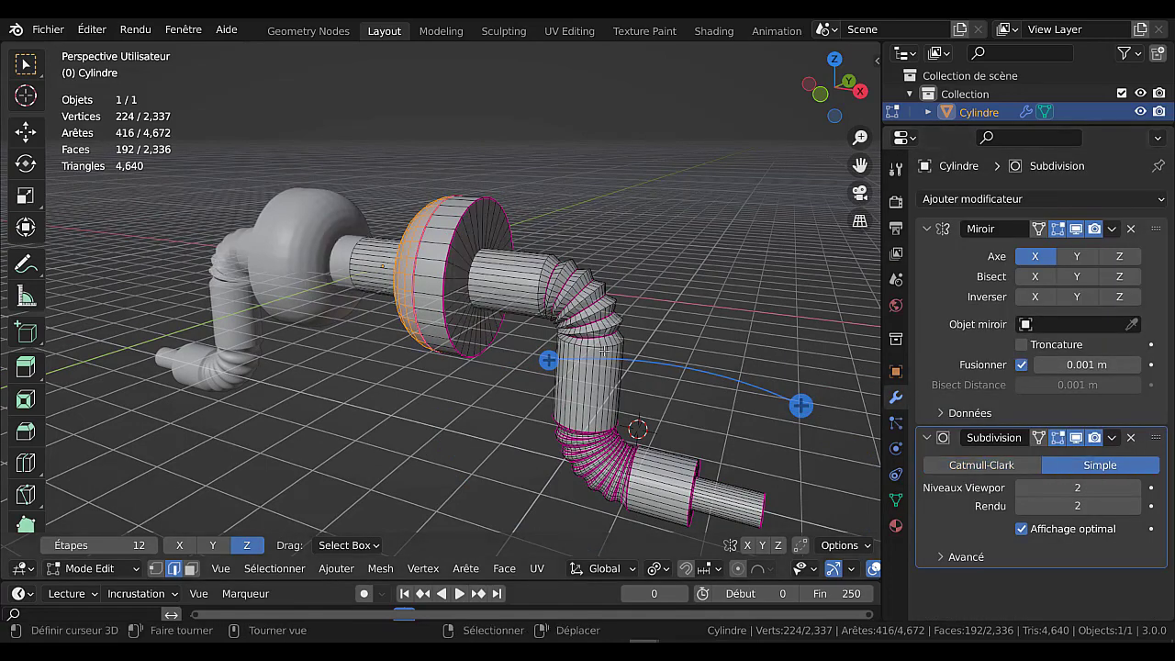
pyautogui.scroll(1, 504, 313)
pyautogui.scroll(1, 486, 313)
pyautogui.scroll(1, 472, 313)
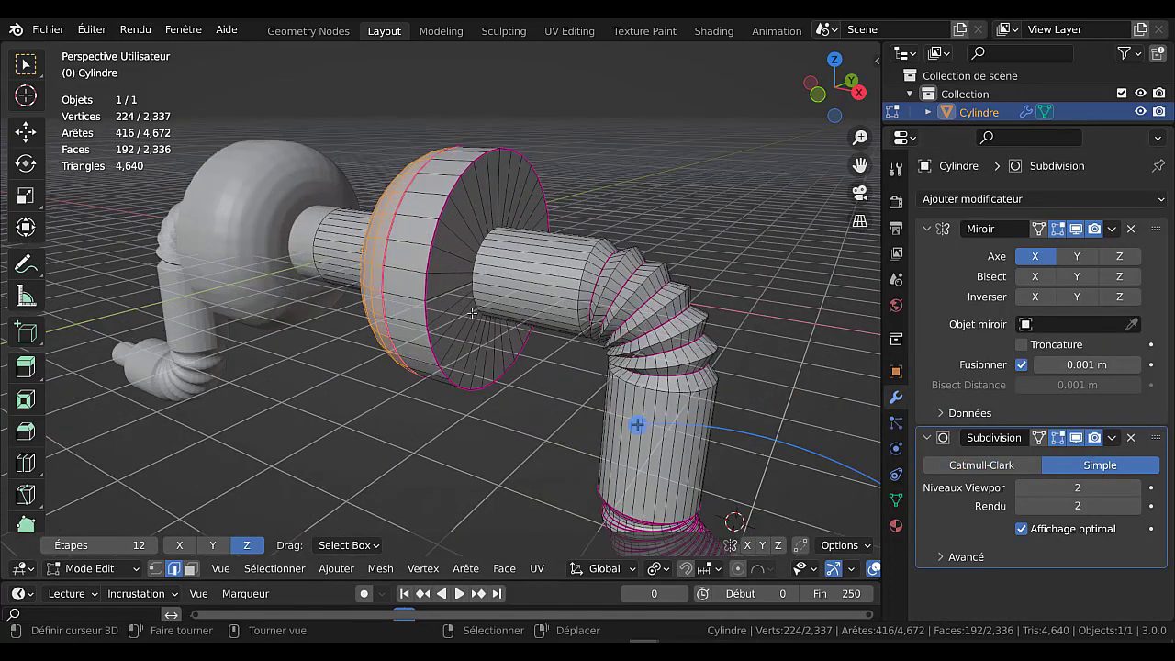
pyautogui.scroll(1, 472, 313)
pyautogui.keyDown('alt'); pyautogui.click(480, 269); pyautogui.keyUp('alt')
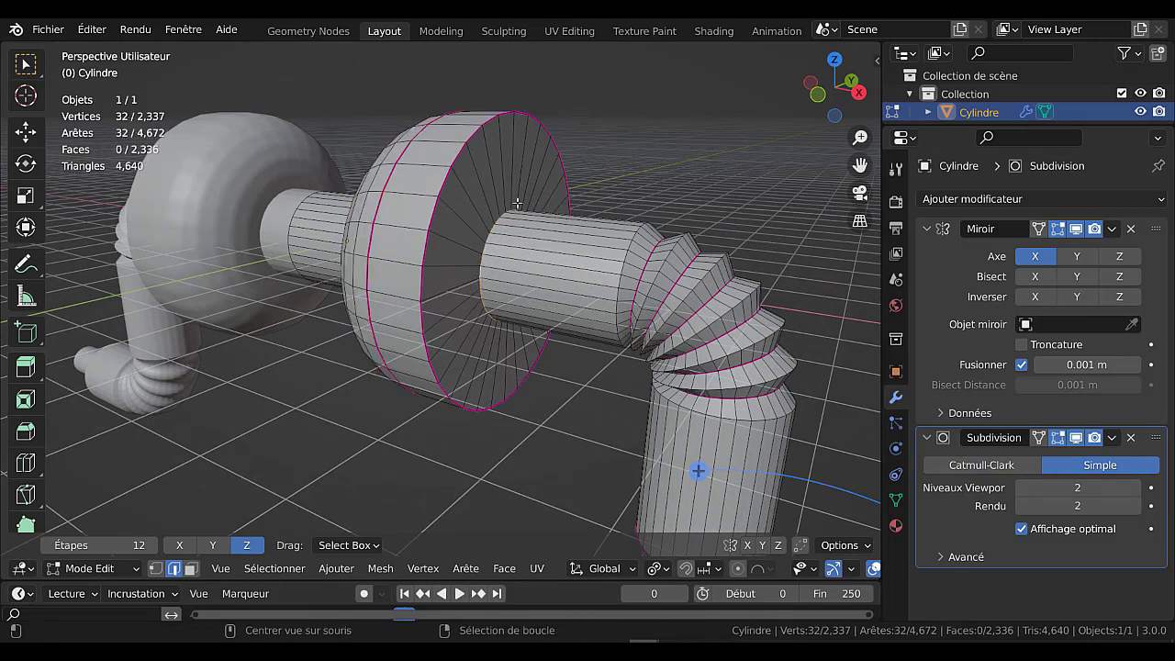
pyautogui.click(983, 468)
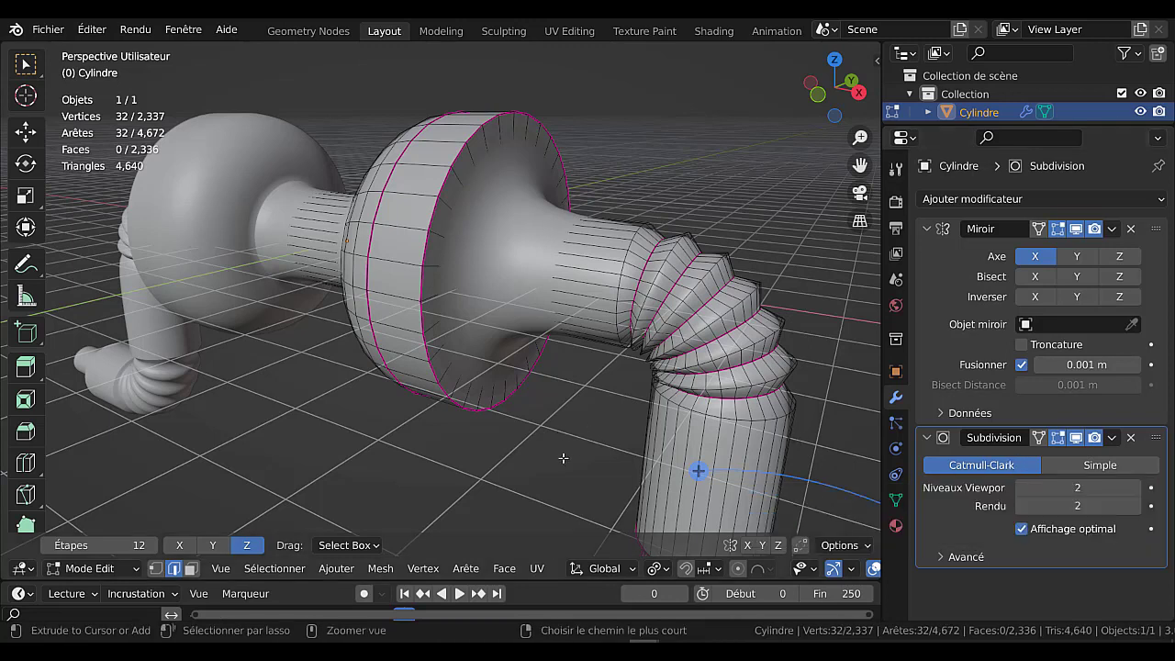
# Crease the junction loop fully to 1.000 instead of bevelling it.
pyautogui.hotkey('ctrl', 'b')
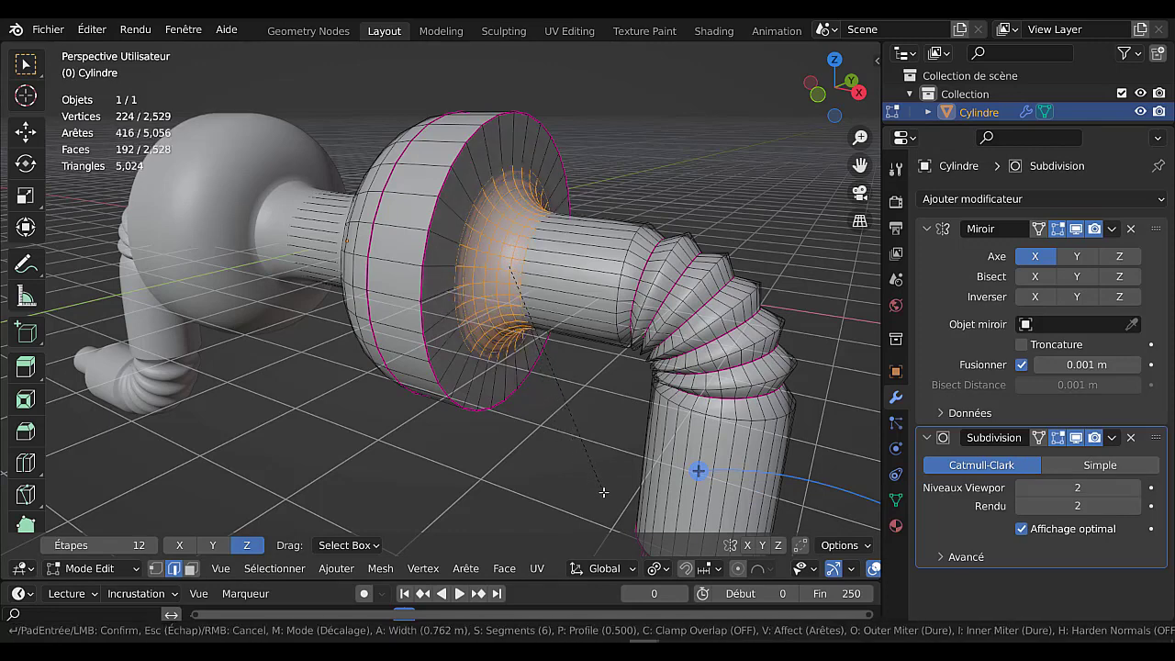
pyautogui.press('Escape')
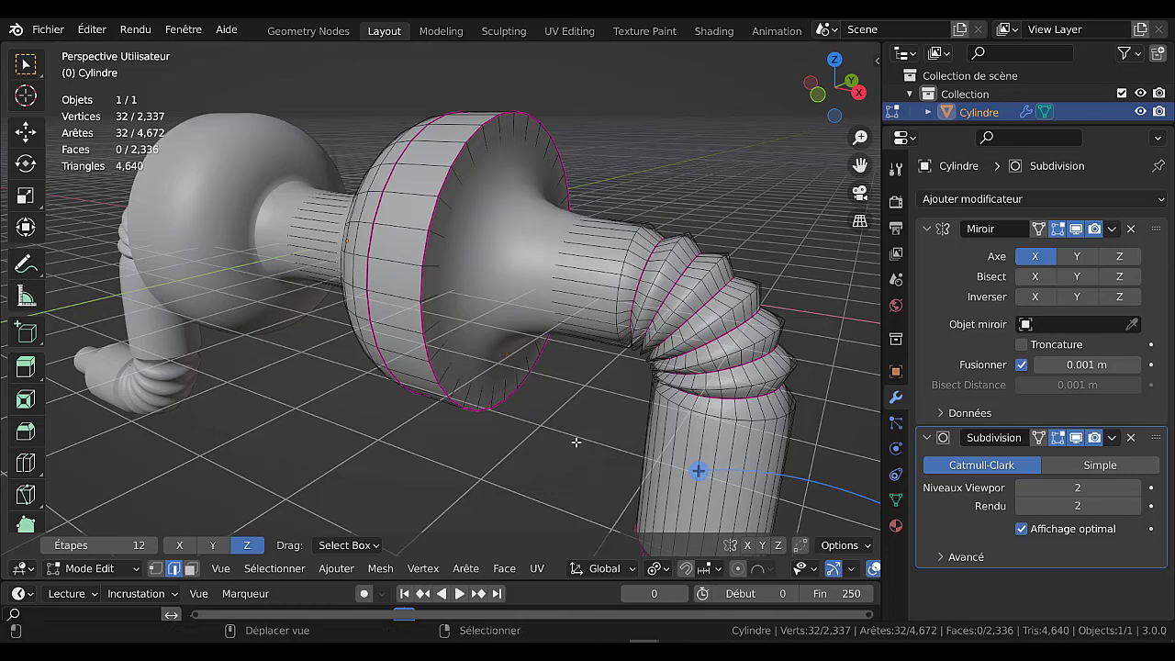
pyautogui.hotkey('shift', 'e')
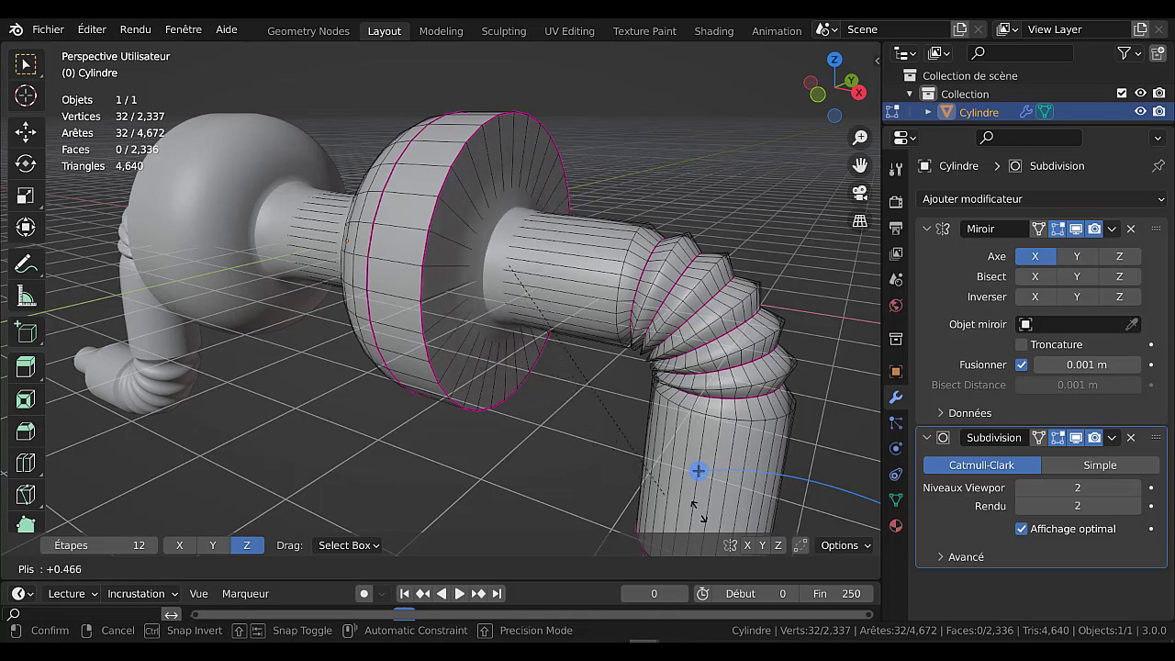
pyautogui.click(861, 494)
pyautogui.press('Tab')
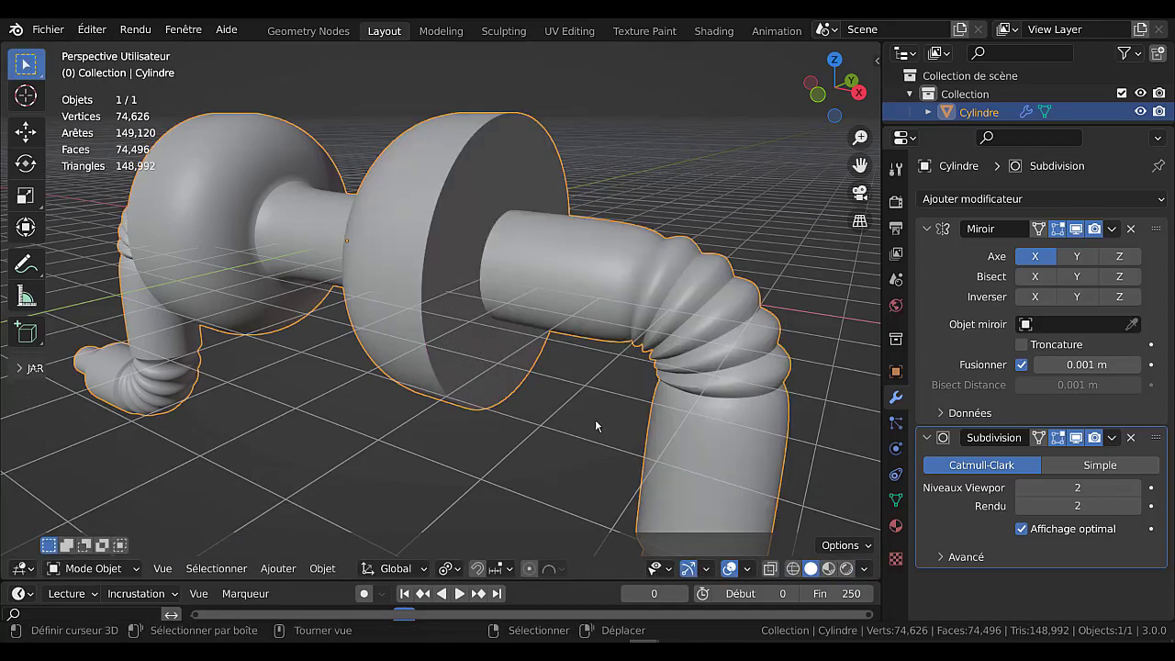
pyautogui.scroll(-3, 595, 419)
# Add a centred edge loop around the vertical pipe section.
pyautogui.moveTo(595, 419)
pyautogui.mouseDown(button='middle')
pyautogui.moveTo(414, 415)
pyautogui.moveTo(701, 394)
pyautogui.moveTo(505, 404)
pyautogui.moveTo(551, 379)
pyautogui.moveTo(614, 374)
pyautogui.mouseUp(button='middle')
pyautogui.scroll(3, 505, 404)
pyautogui.press('Tab')
pyautogui.scroll(-3, 516, 382)
pyautogui.press('Tab')
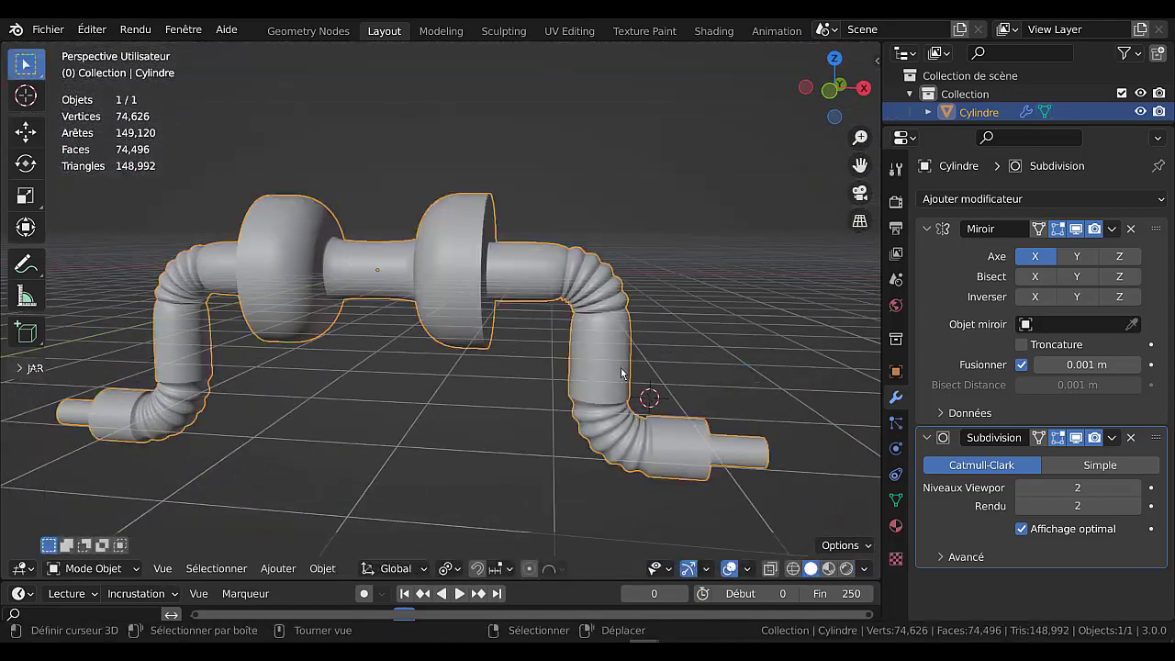
pyautogui.press('Tab')
pyautogui.hotkey('ctrl', 'r')
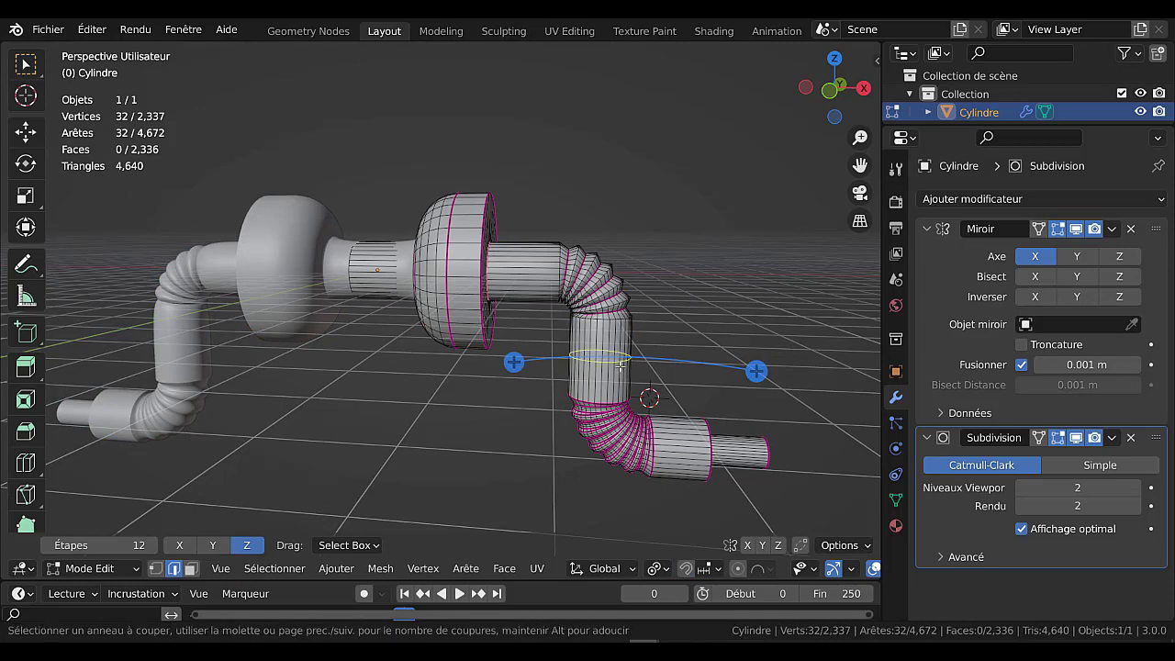
pyautogui.click(606, 412)
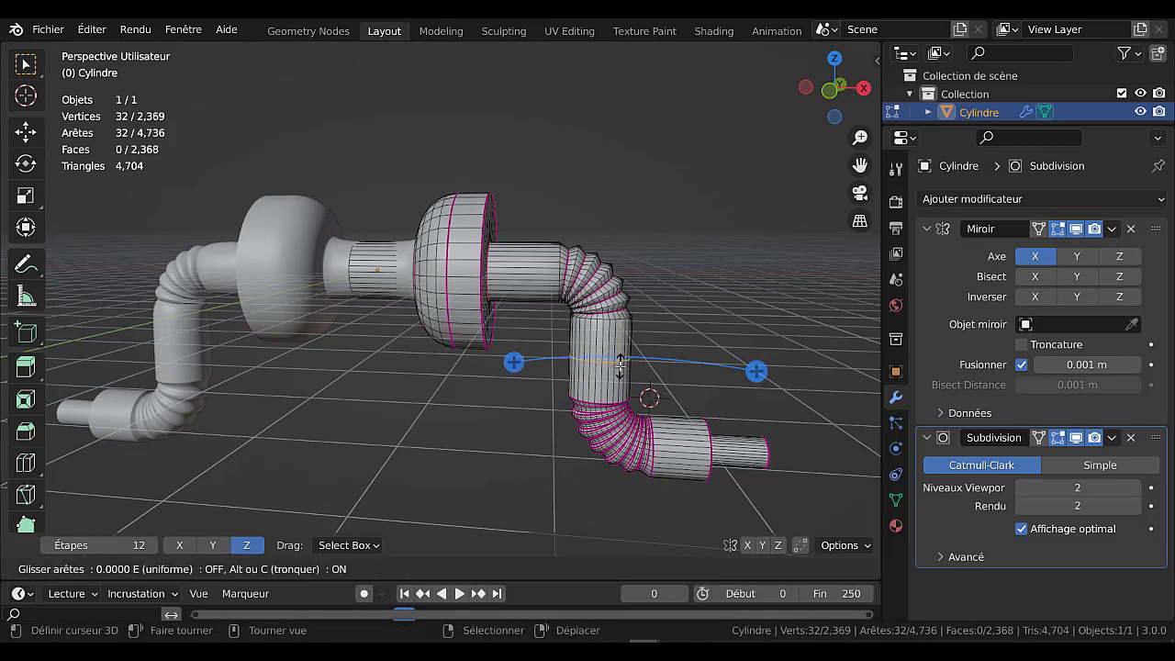
pyautogui.rightClick(606, 411)
# Bevel the new loop into a single-segment band about 0.458 m wide.
pyautogui.moveTo(732, 395)
pyautogui.mouseDown(button='middle')
pyautogui.moveTo(756, 393)
pyautogui.moveTo(725, 452)
pyautogui.mouseUp(button='middle')
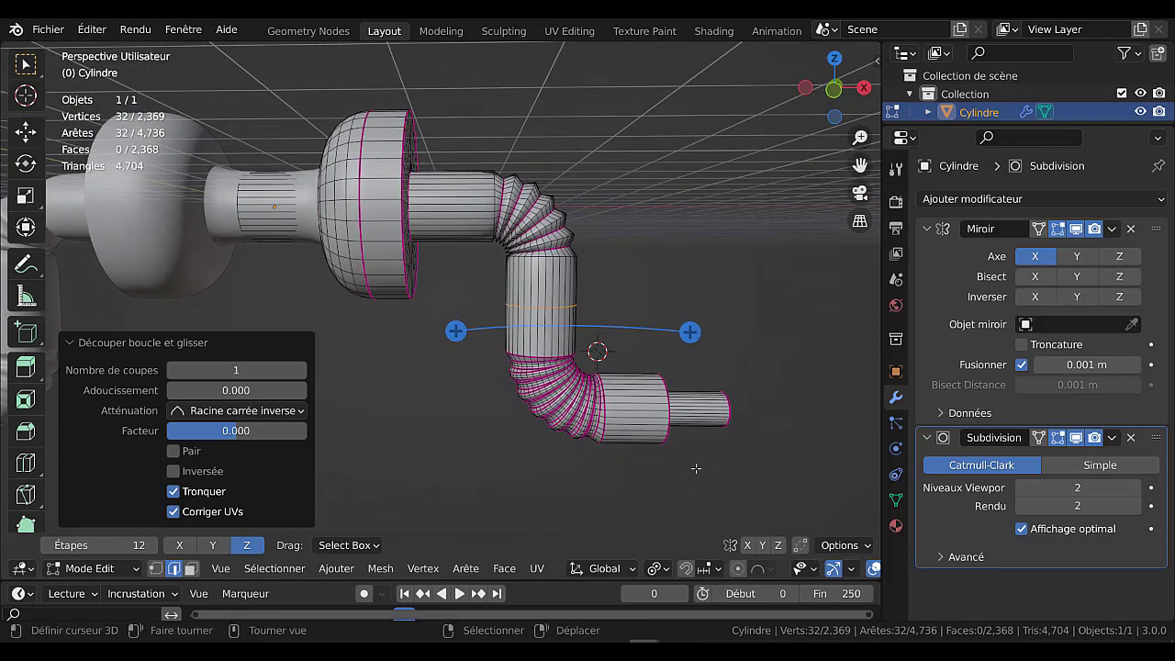
pyautogui.scroll(1, 721, 489)
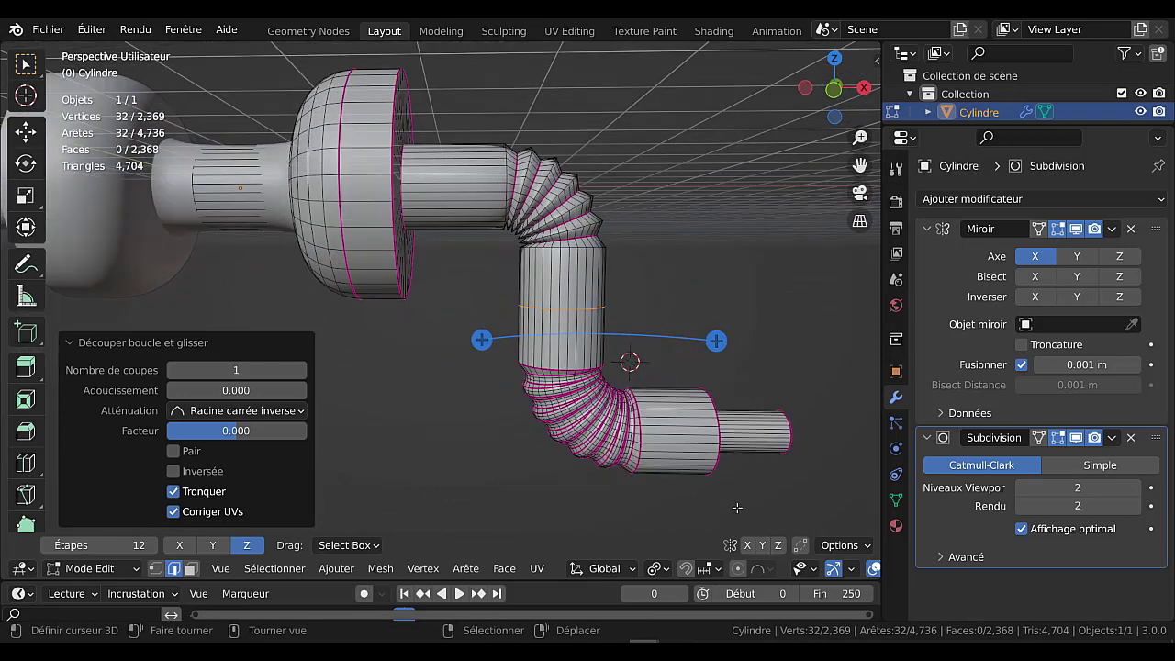
pyautogui.press('ctrl')
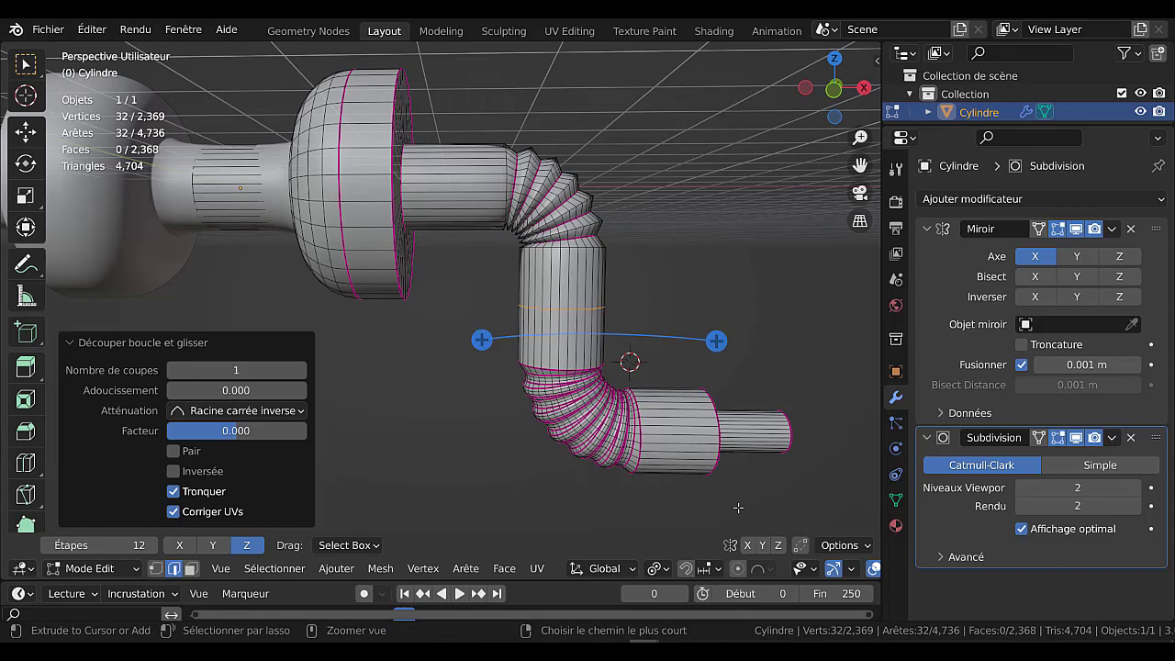
pyautogui.hotkey('ctrl', 'b')
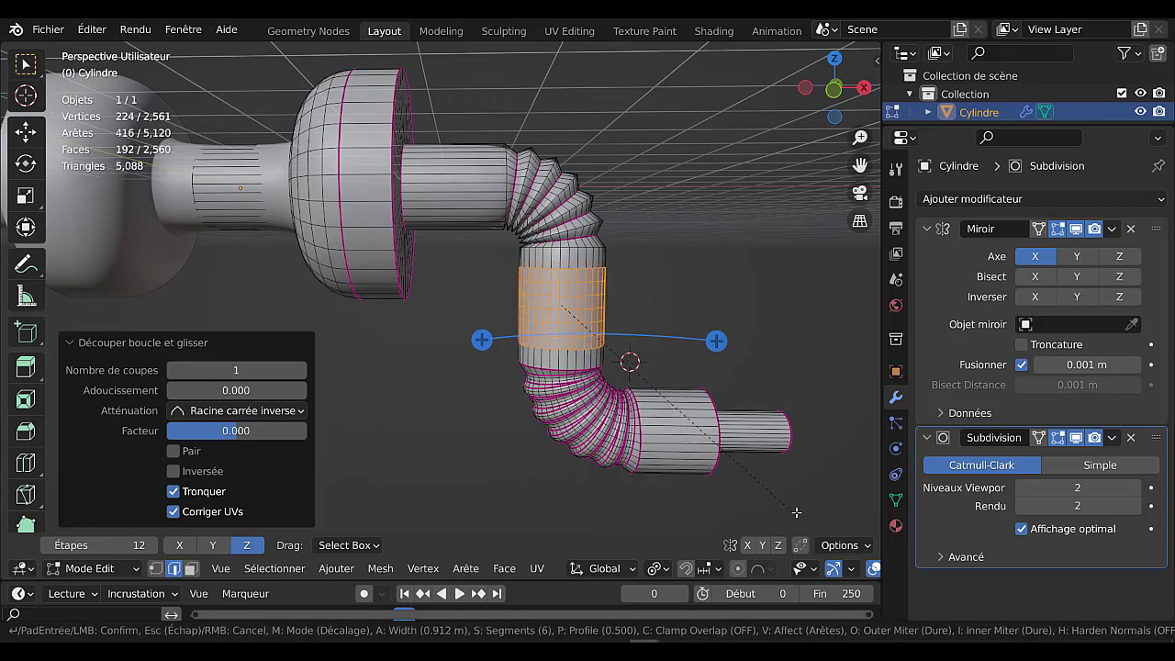
pyautogui.scroll(-1, 796, 512)
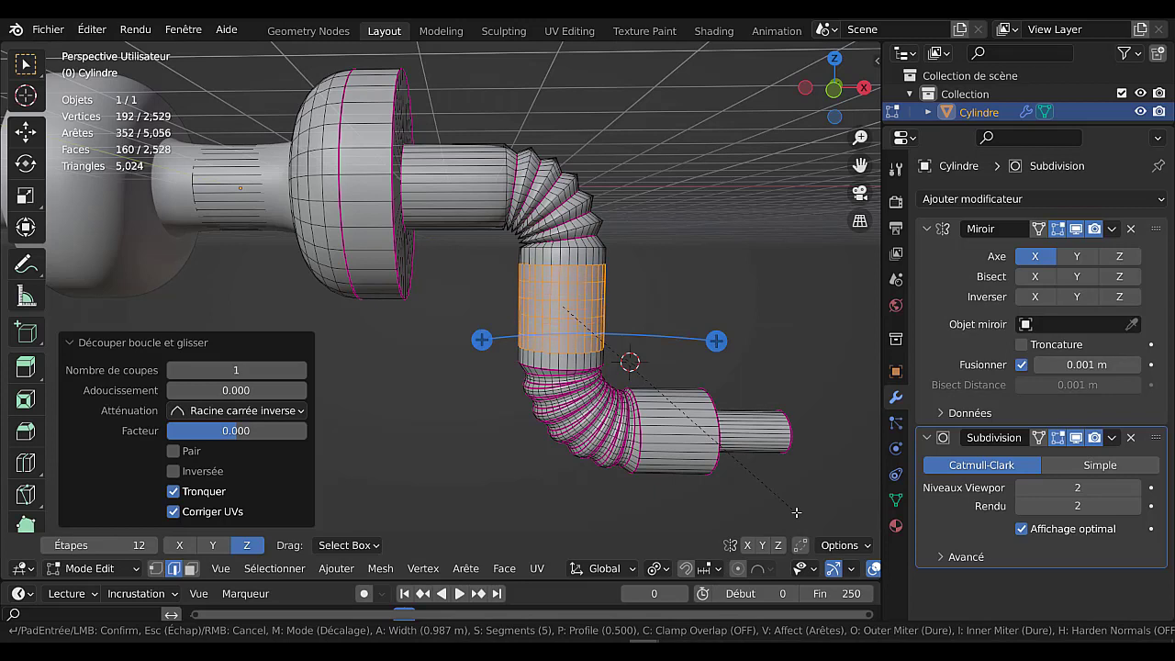
pyautogui.scroll(-1, 796, 512)
pyautogui.scroll(-2, 796, 513)
pyautogui.scroll(-1, 796, 513)
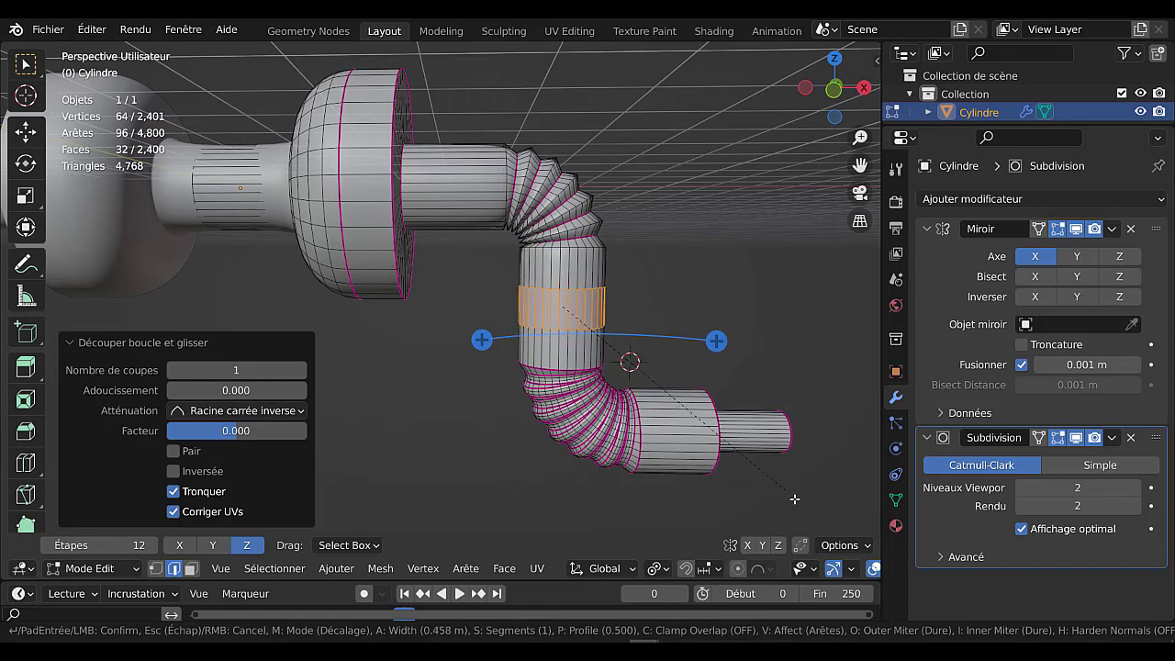
# Confirm the one-segment band and extrude it 0.874 m outward along normals into a collar.
pyautogui.click(796, 501)
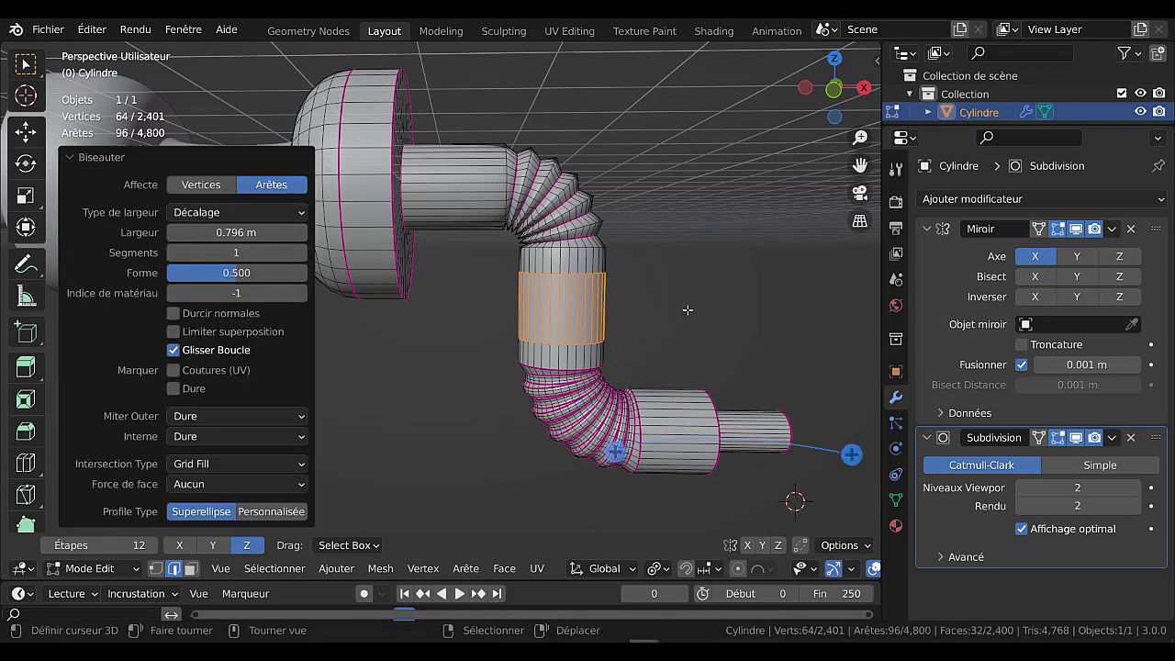
pyautogui.hotkey('alt', 'e')
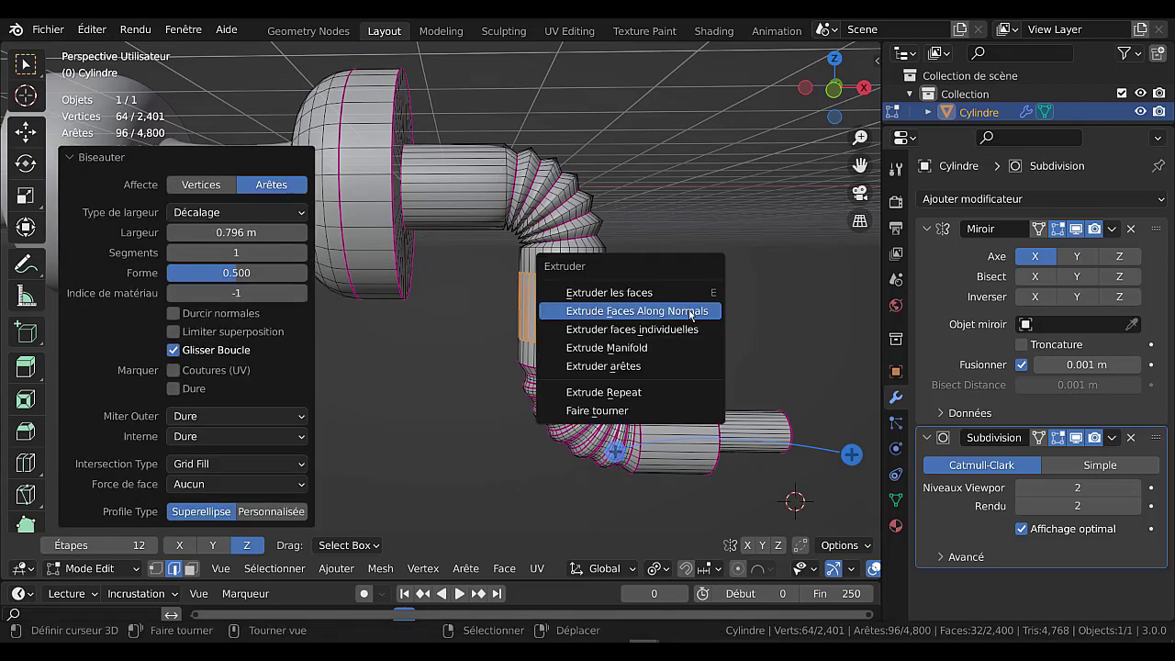
pyautogui.click(644, 348)
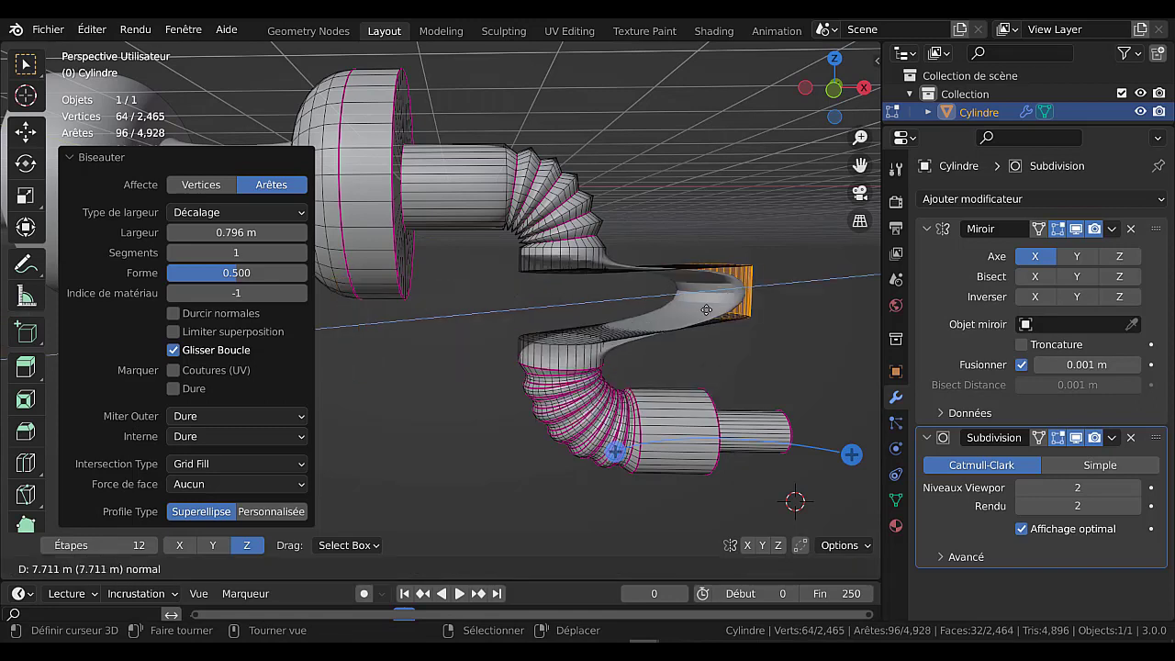
pyautogui.rightClick(709, 318)
pyautogui.hotkey('alt', 'e')
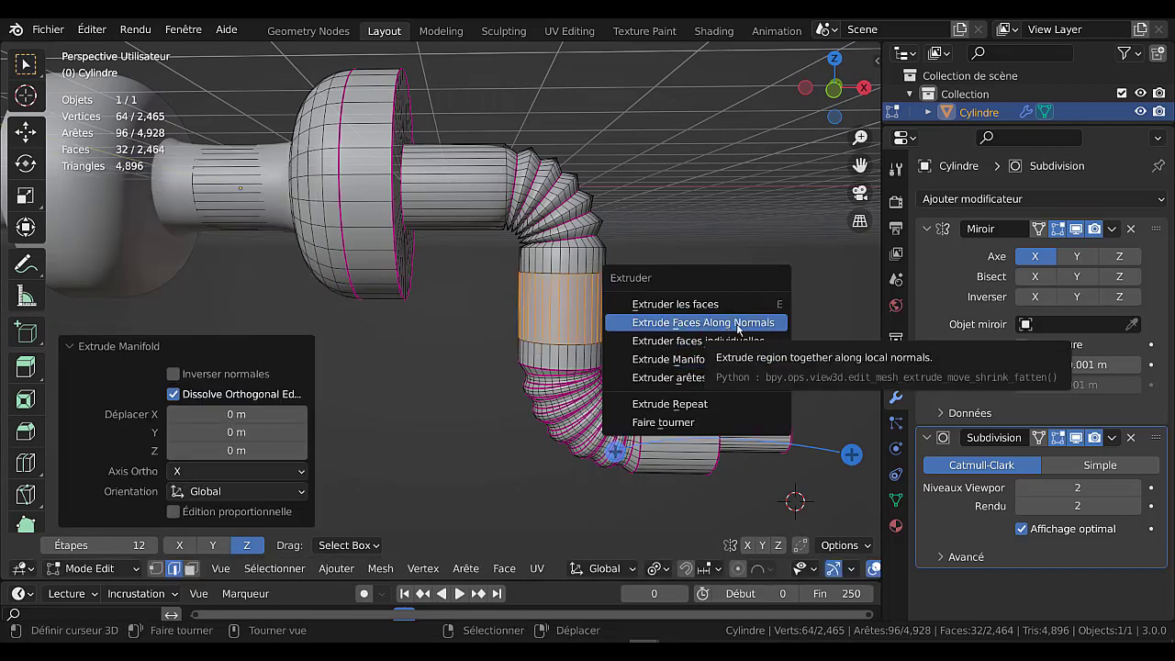
pyautogui.click(737, 325)
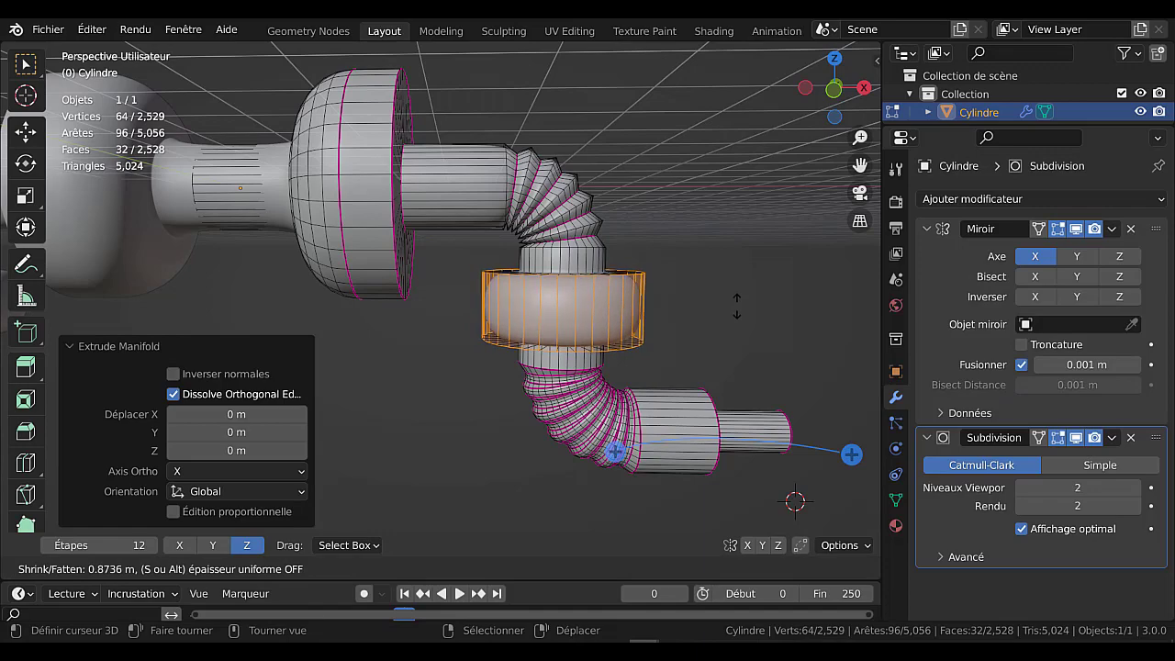
pyautogui.click(737, 304)
pyautogui.moveTo(394, 278); pyautogui.dragTo(530, 322, button='middle')
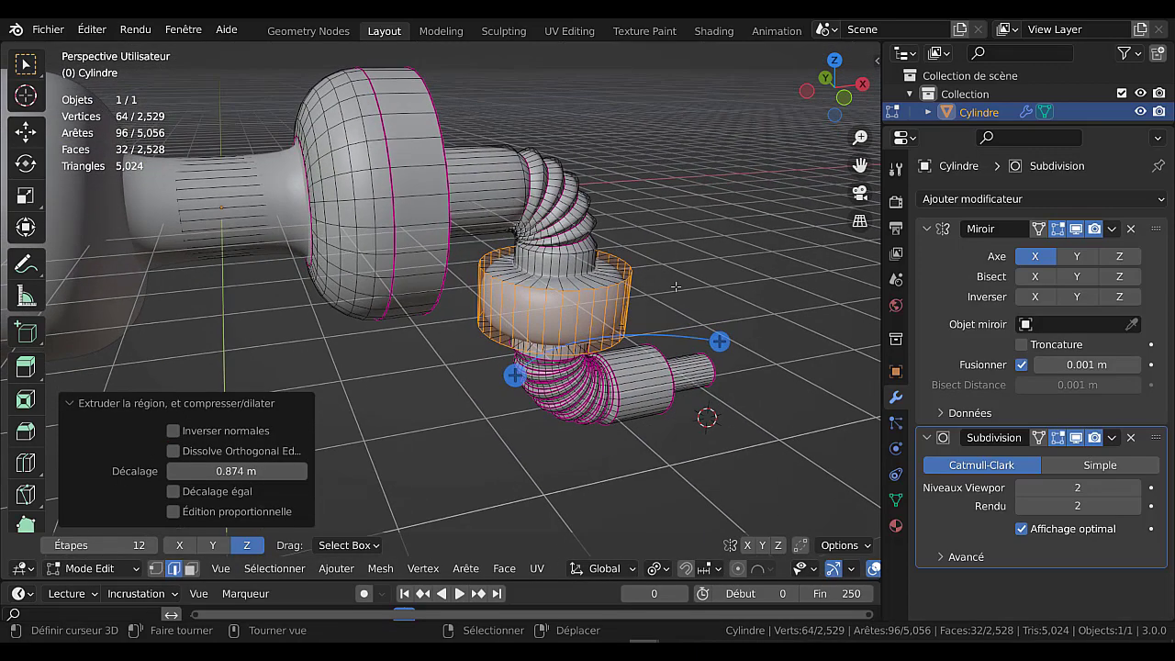
pyautogui.moveTo(740, 291); pyautogui.dragTo(761, 310, button='middle')
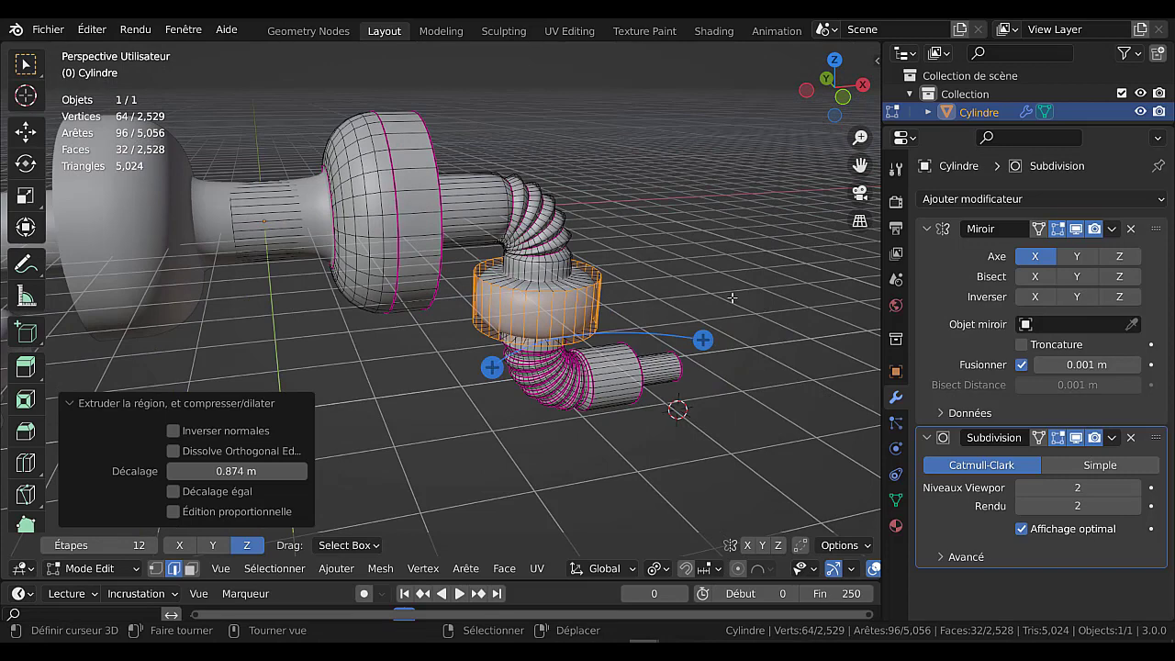
# Crease the collar's selected edges and preview the smoothed result.
pyautogui.press('shift')
pyautogui.hotkey('shift', 'e')
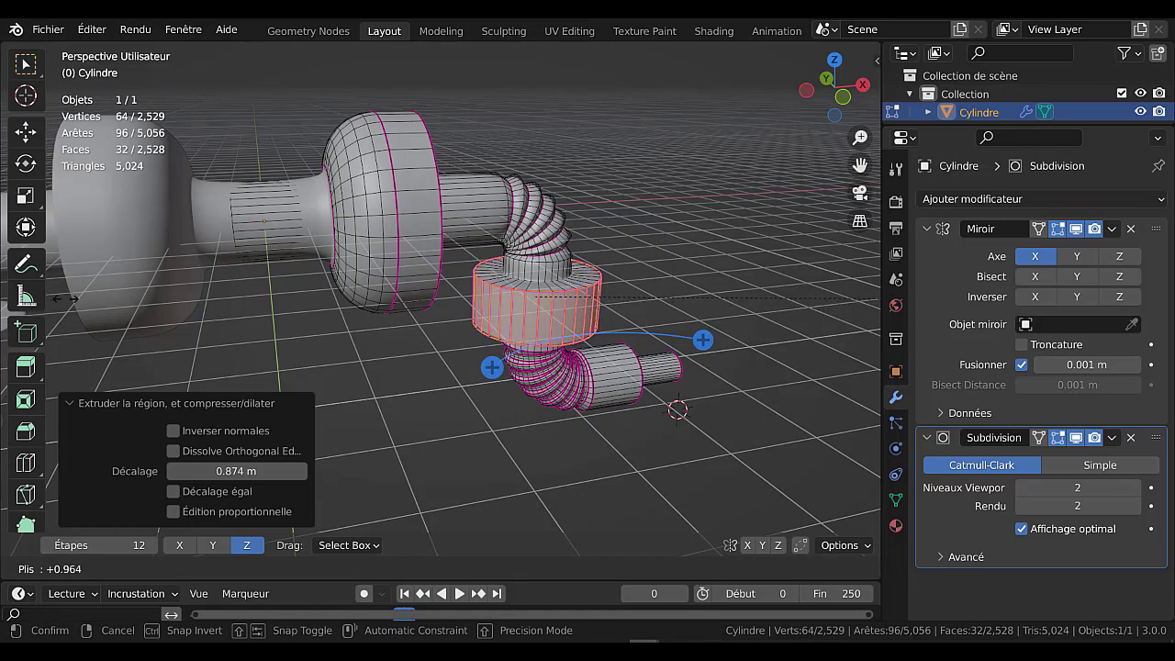
pyautogui.press('Return')
pyautogui.press('Tab')
pyautogui.moveTo(361, 325); pyautogui.dragTo(422, 289, button='middle')
pyautogui.scroll(3, 494, 293)
pyautogui.scroll(2, 619, 297)
pyautogui.press('Tab')
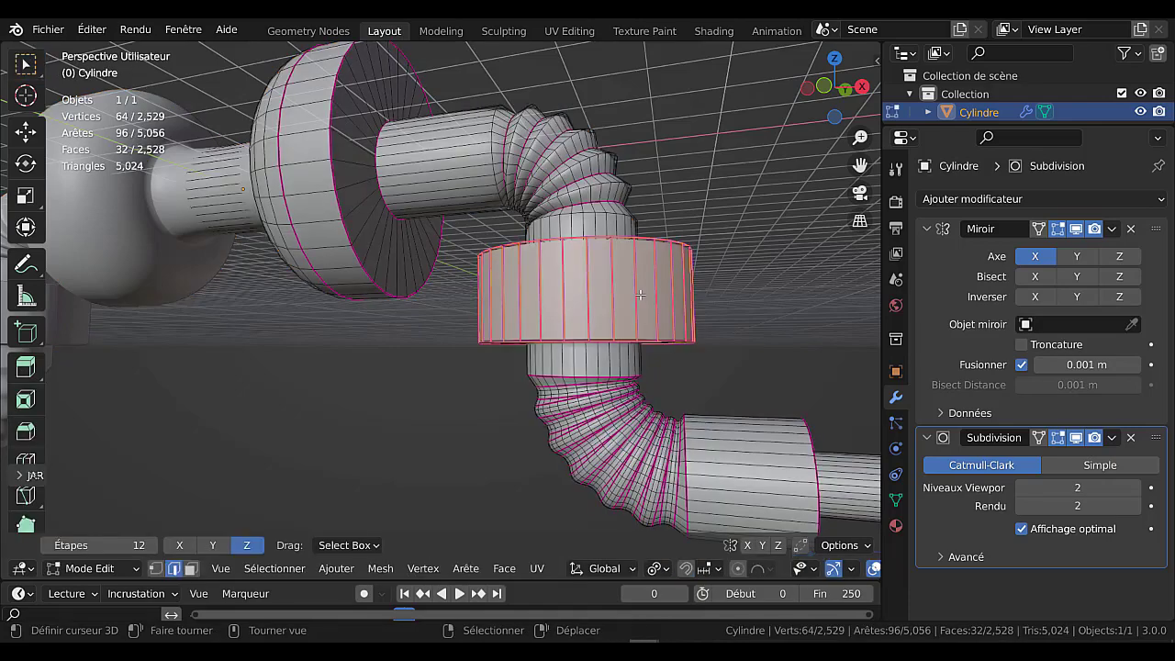
pyautogui.press('Tab')
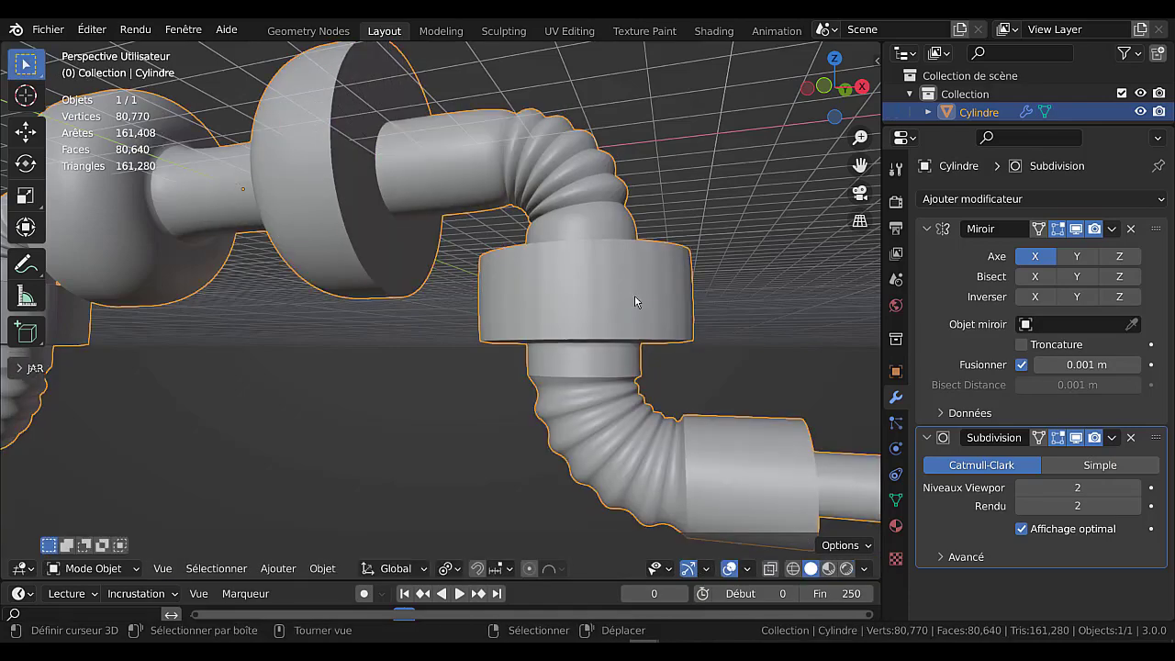
pyautogui.press('Tab')
pyautogui.moveTo(635, 295)
pyautogui.mouseDown(button='middle')
pyautogui.moveTo(618, 318)
pyautogui.moveTo(629, 340)
pyautogui.mouseUp(button='middle')
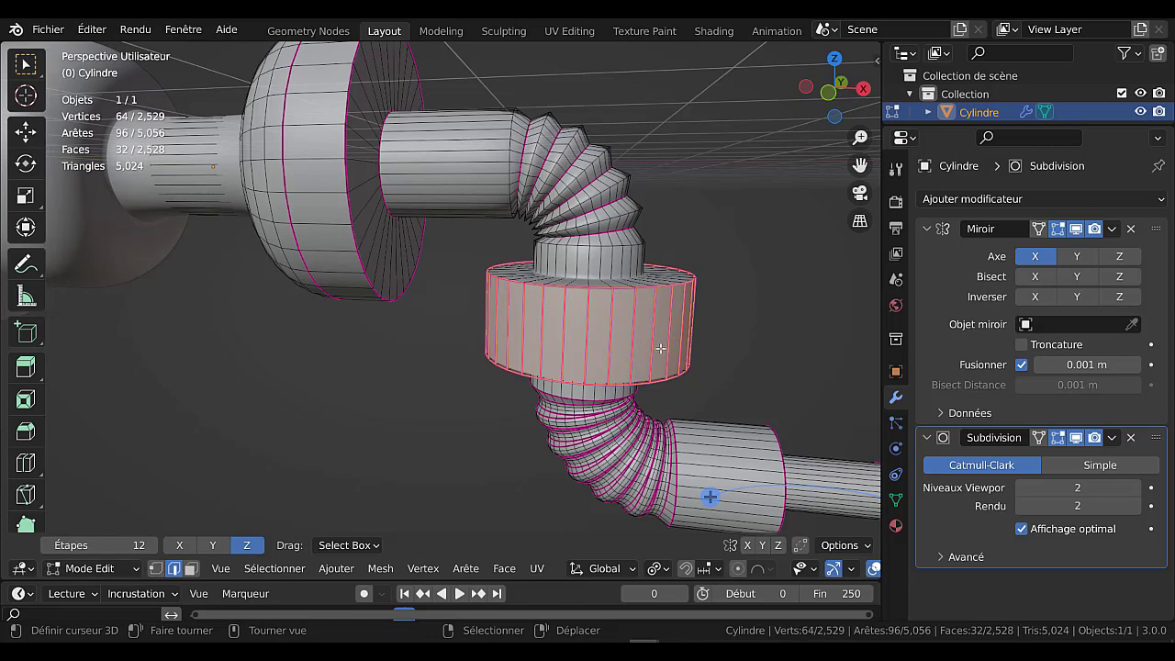
# Select the collar's ring of vertical edges and checker-deselect every other one.
pyautogui.press('shift')
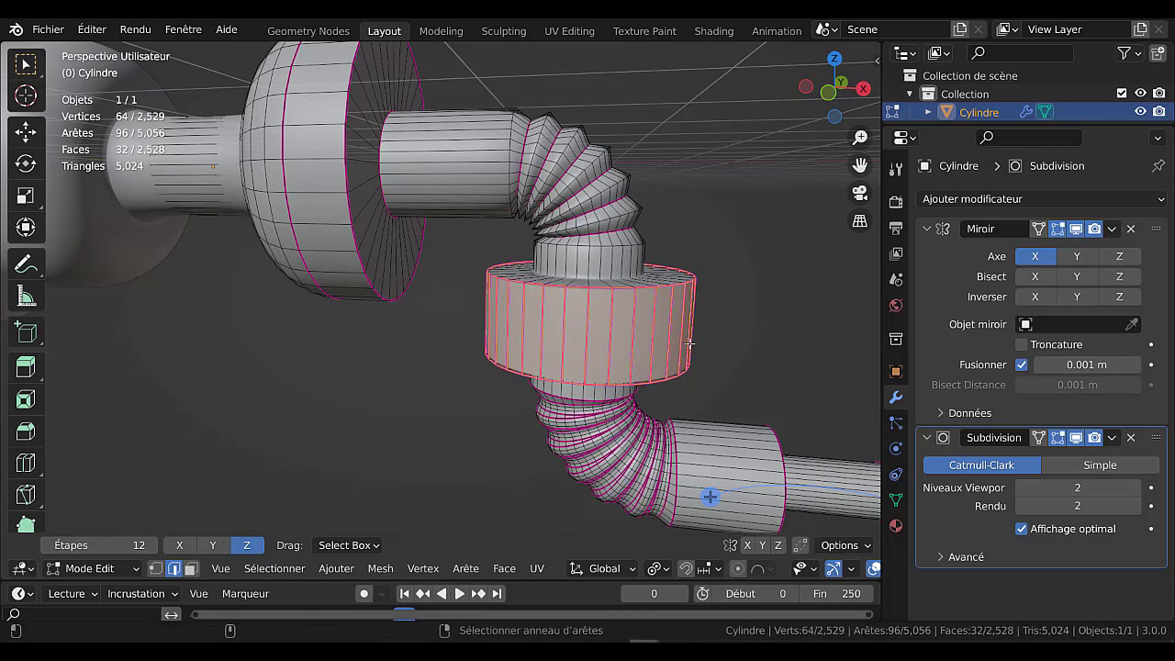
pyautogui.keyDown('ctrl'); pyautogui.keyDown('alt'); pyautogui.keyDown('shift'); pyautogui.click(681, 339); pyautogui.keyUp('shift'); pyautogui.keyUp('alt'); pyautogui.keyUp('ctrl')
pyautogui.keyDown('ctrl'); pyautogui.keyDown('alt'); pyautogui.keyDown('shift'); pyautogui.click(677, 337); pyautogui.keyUp('shift'); pyautogui.keyUp('alt'); pyautogui.keyUp('ctrl')
pyautogui.keyDown('ctrl'); pyautogui.keyDown('alt'); pyautogui.click(671, 334); pyautogui.keyUp('alt'); pyautogui.keyUp('ctrl')
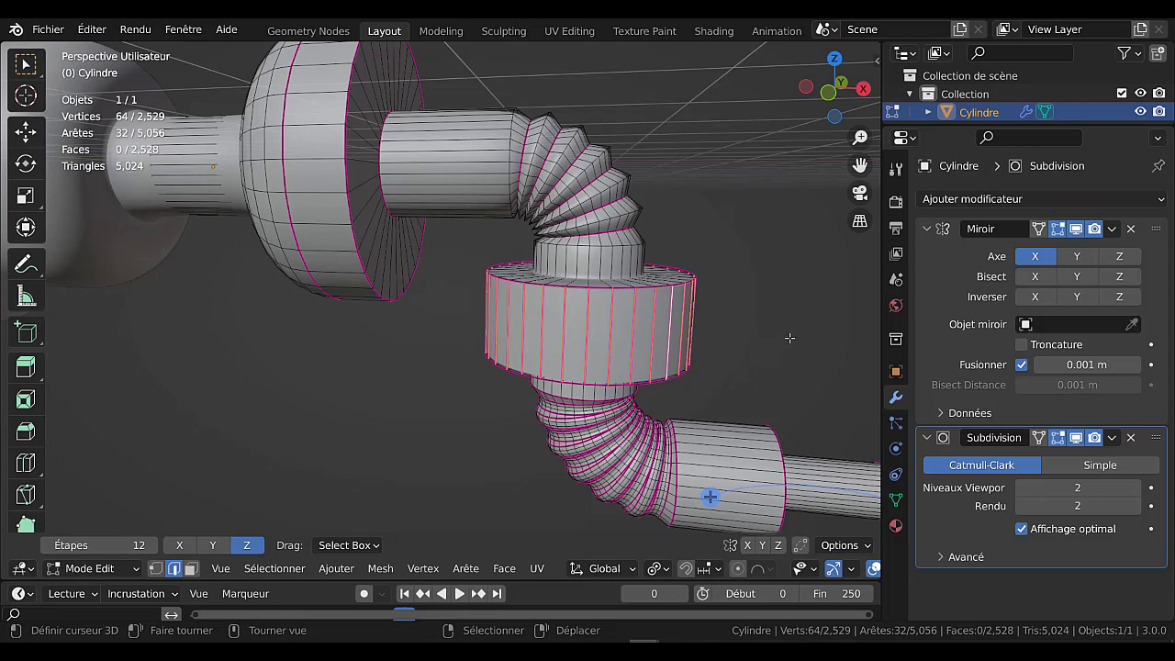
pyautogui.click(275, 568)
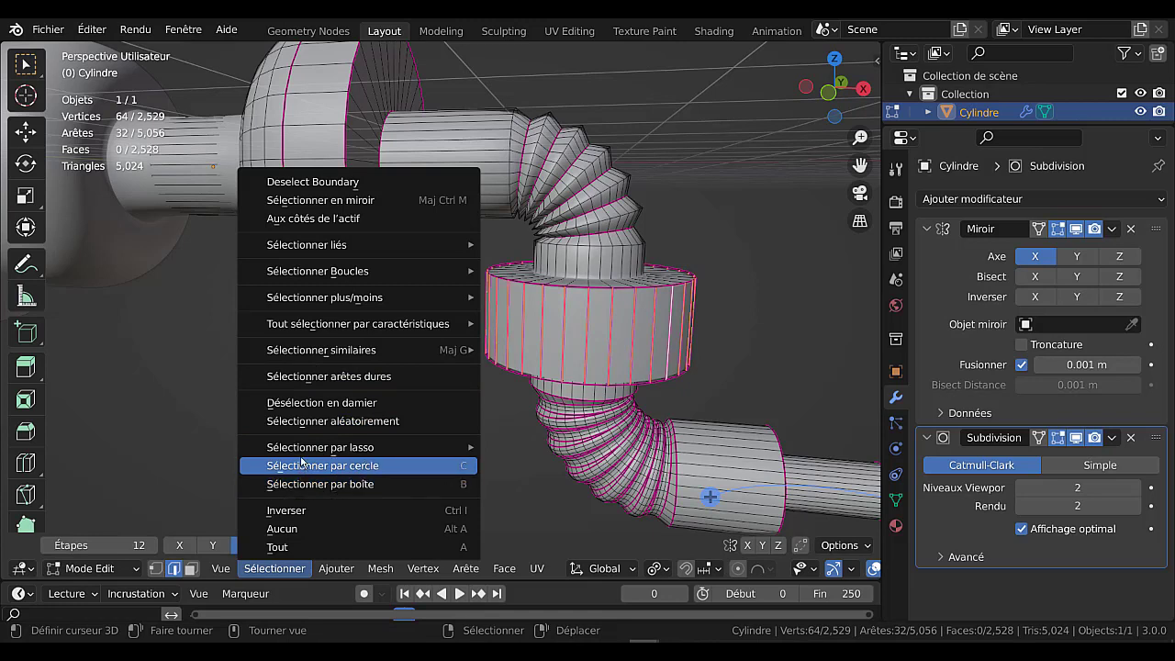
pyautogui.click(309, 403)
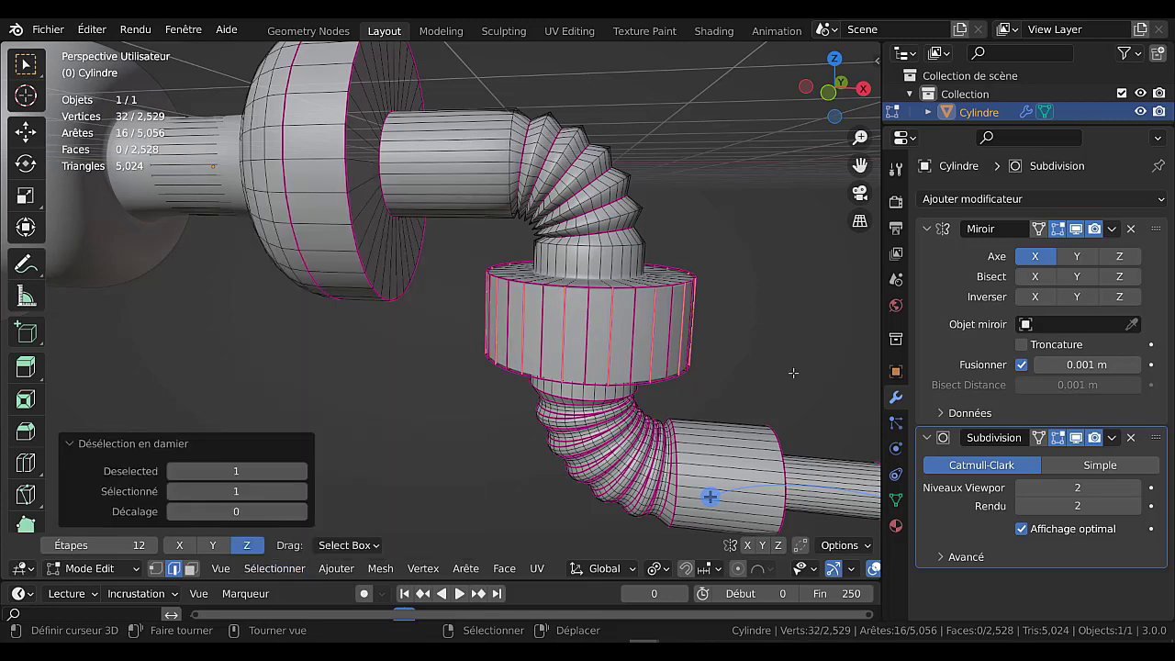
# Scale the alternate edges inward to 0.83 around the median point to form gear teeth.
pyautogui.click(659, 571)
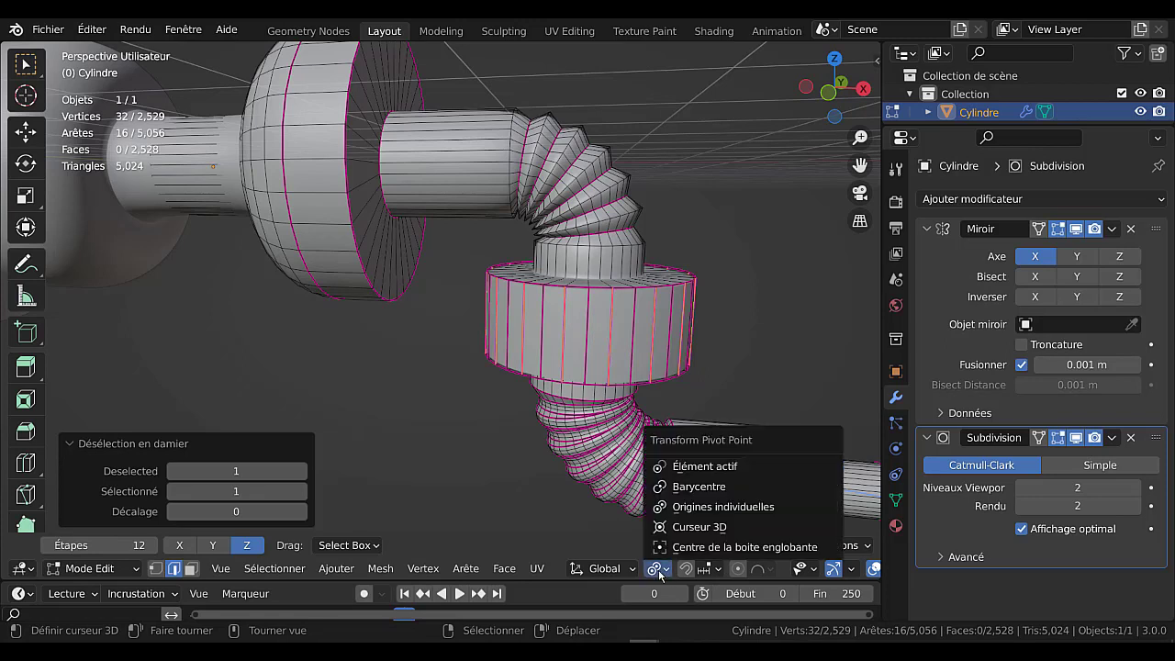
pyautogui.click(688, 487)
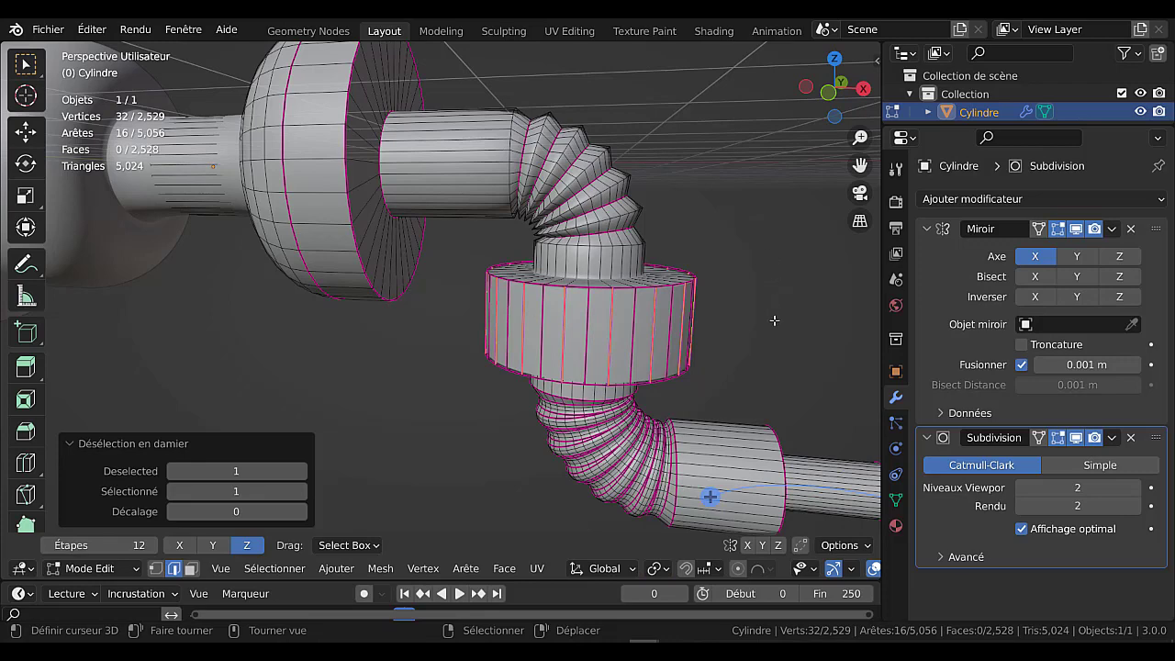
pyautogui.press('s')
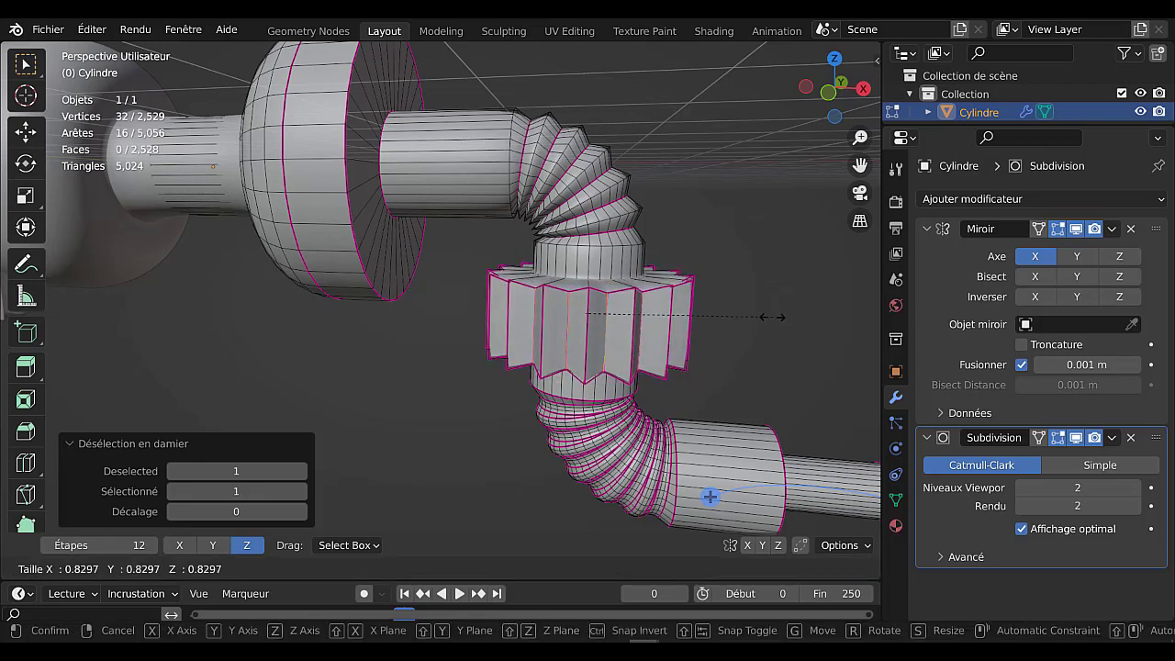
pyautogui.click(771, 316)
pyautogui.press('Tab')
pyautogui.moveTo(764, 337)
pyautogui.mouseDown(button='middle')
pyautogui.moveTo(714, 391)
pyautogui.moveTo(661, 390)
pyautogui.moveTo(718, 377)
pyautogui.moveTo(666, 334)
pyautogui.mouseUp(button='middle')
pyautogui.press('Tab')
# Flatten the gear's top ring of faces by scaling it to zero along Z.
pyautogui.scroll(3, 667, 333)
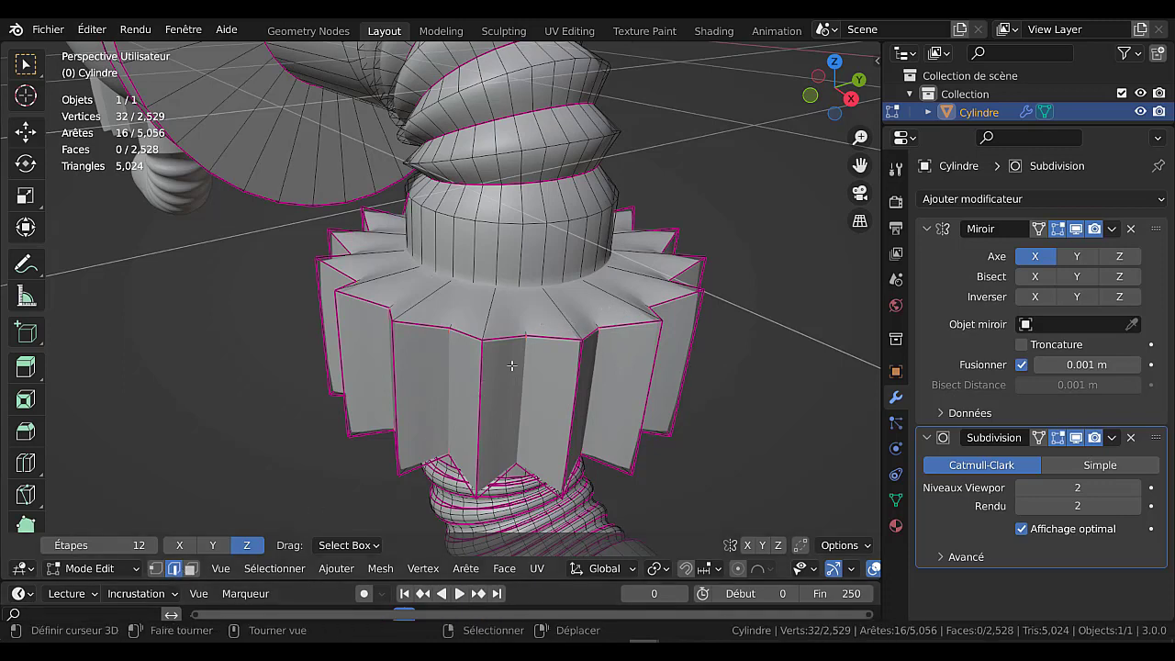
pyautogui.keyDown('alt'); pyautogui.click(555, 319); pyautogui.keyUp('alt')
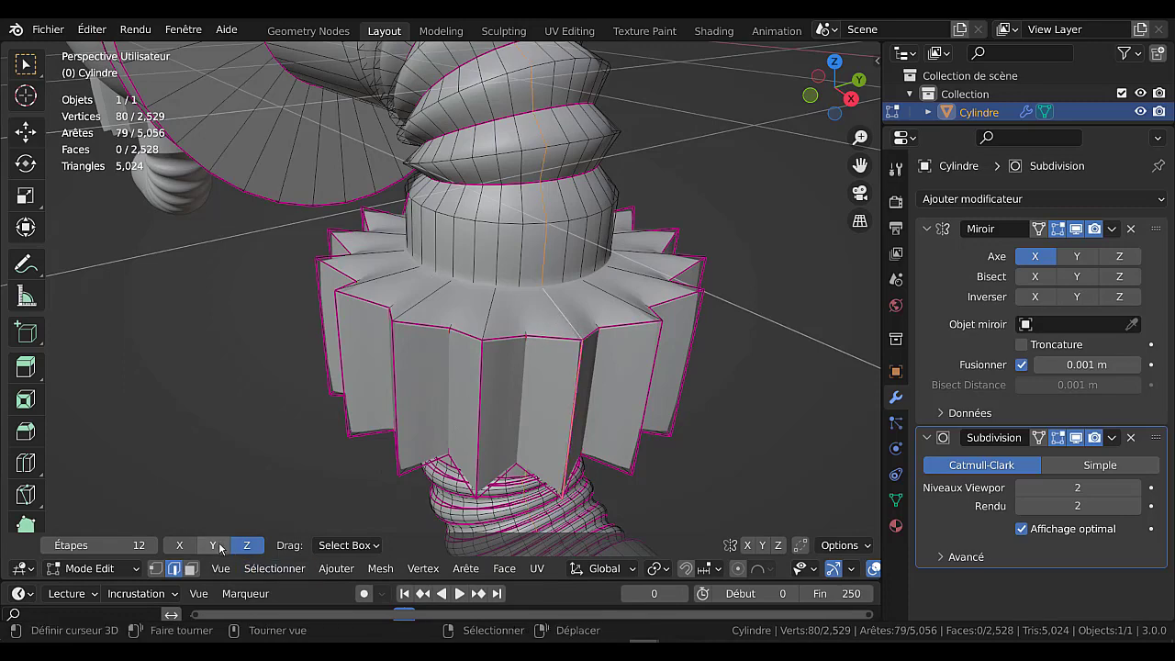
pyautogui.click(190, 568)
pyautogui.keyDown('alt'); pyautogui.click(549, 331); pyautogui.keyUp('alt')
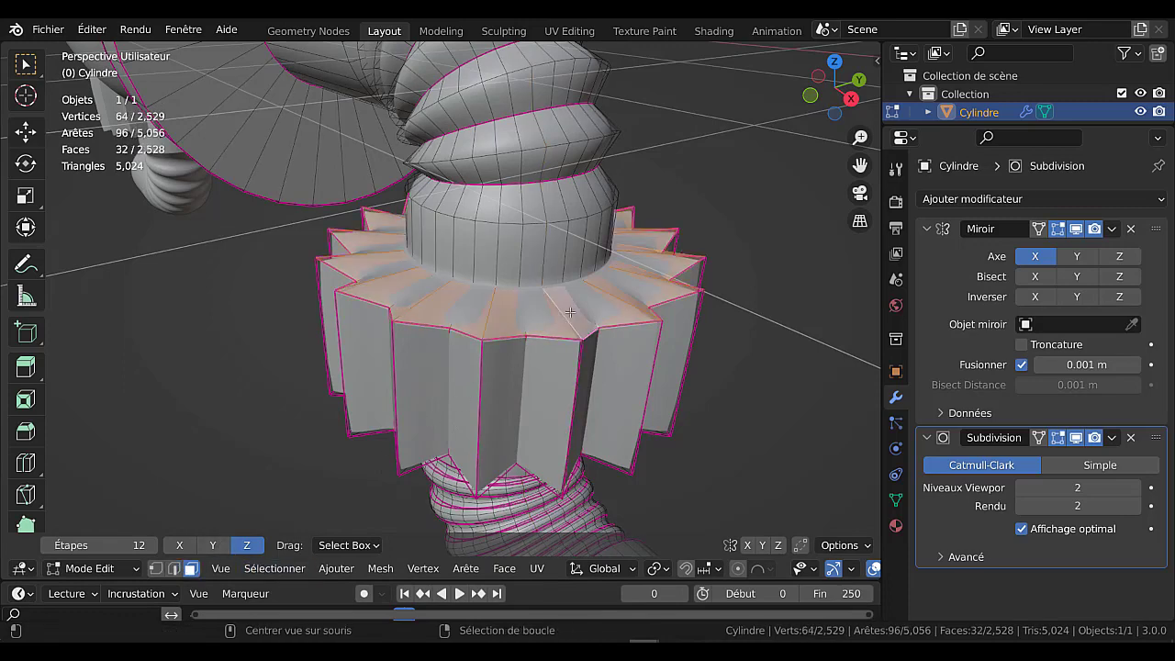
pyautogui.scroll(-5, 721, 413)
pyautogui.scroll(-1, 725, 404)
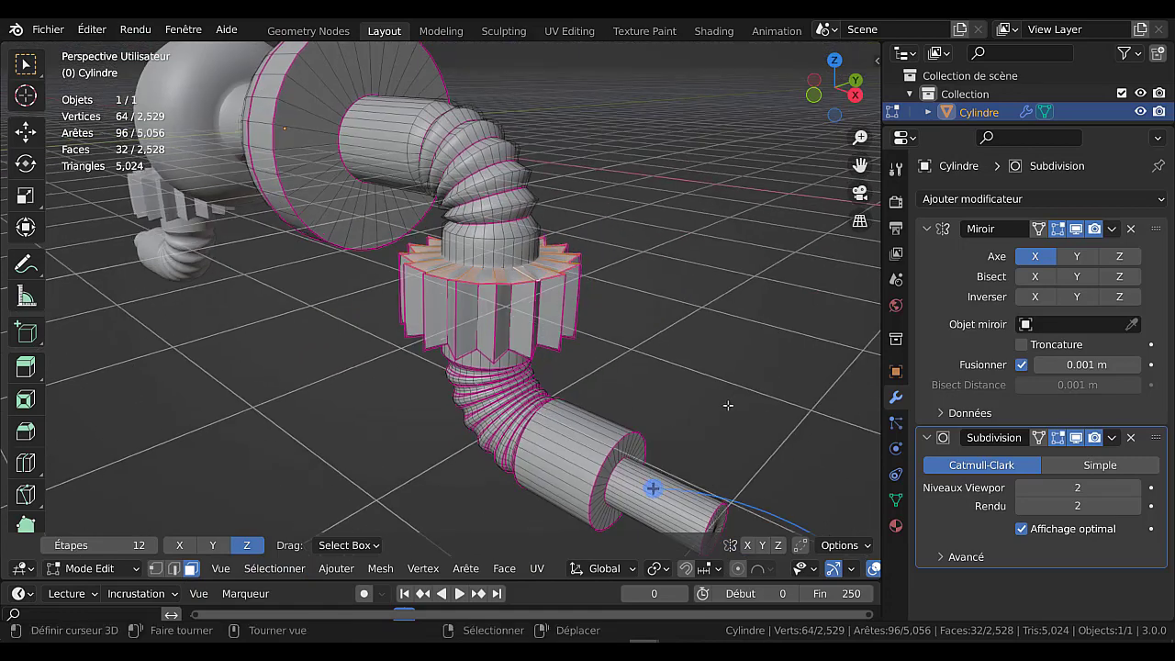
pyautogui.press('s')
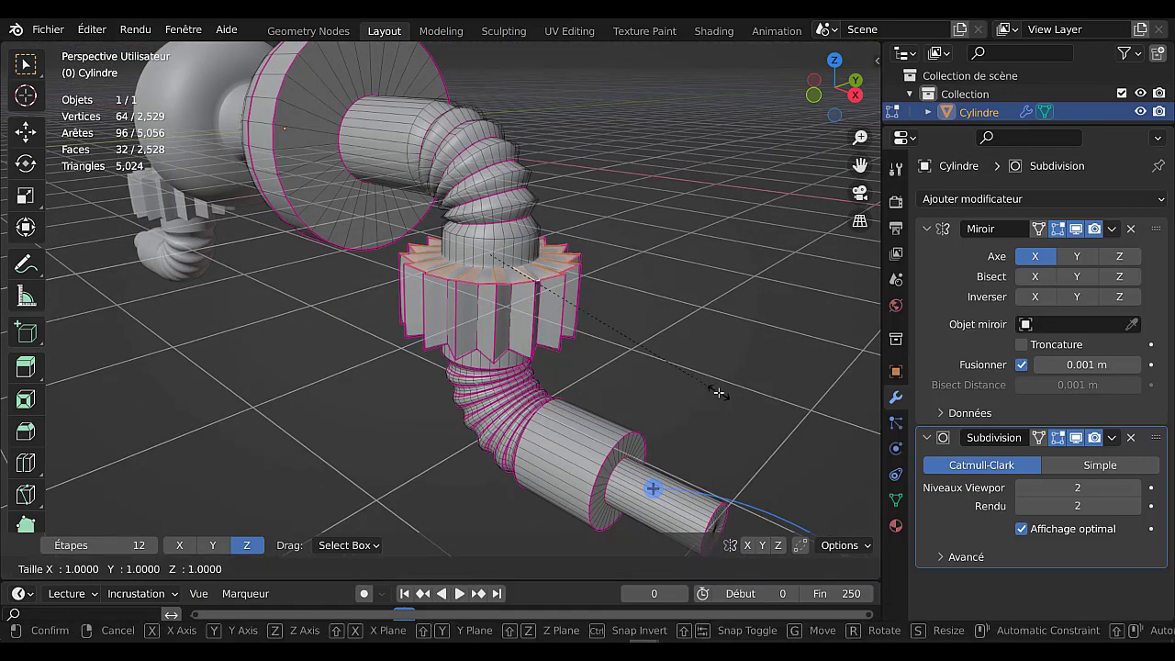
pyautogui.press('z')
pyautogui.click(718, 393)
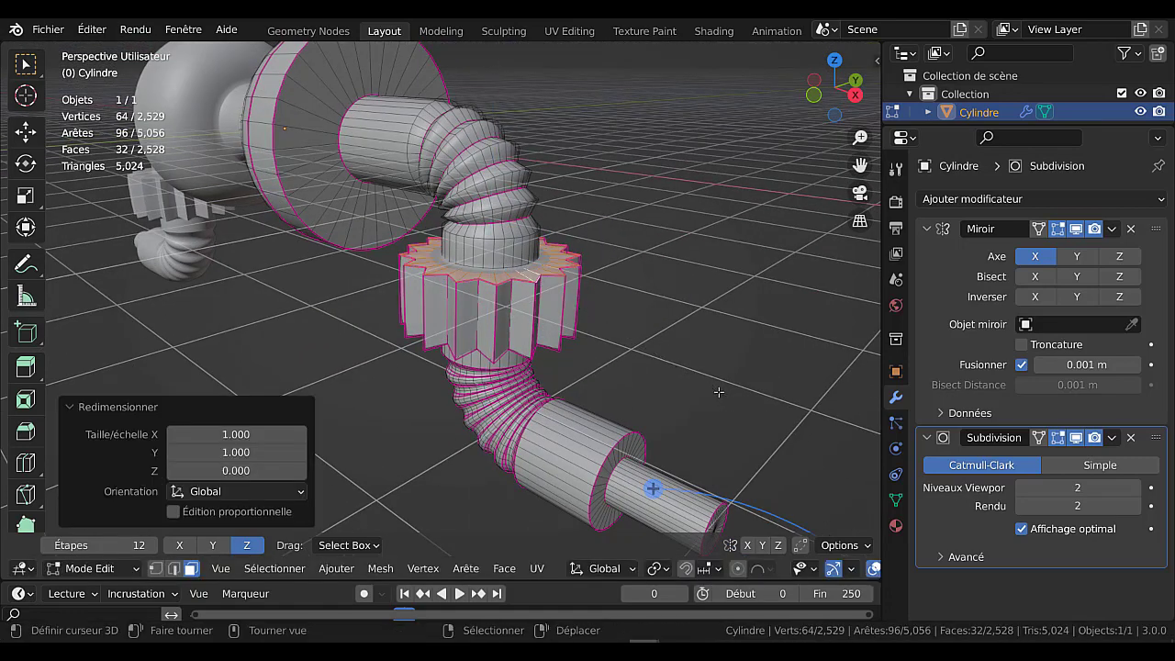
pyautogui.press('Tab')
# Flatten the gear's bottom ring of faces to zero along Z as well.
pyautogui.scroll(3, 721, 407)
pyautogui.scroll(2, 630, 267)
pyautogui.moveTo(611, 246); pyautogui.dragTo(602, 224, button='middle')
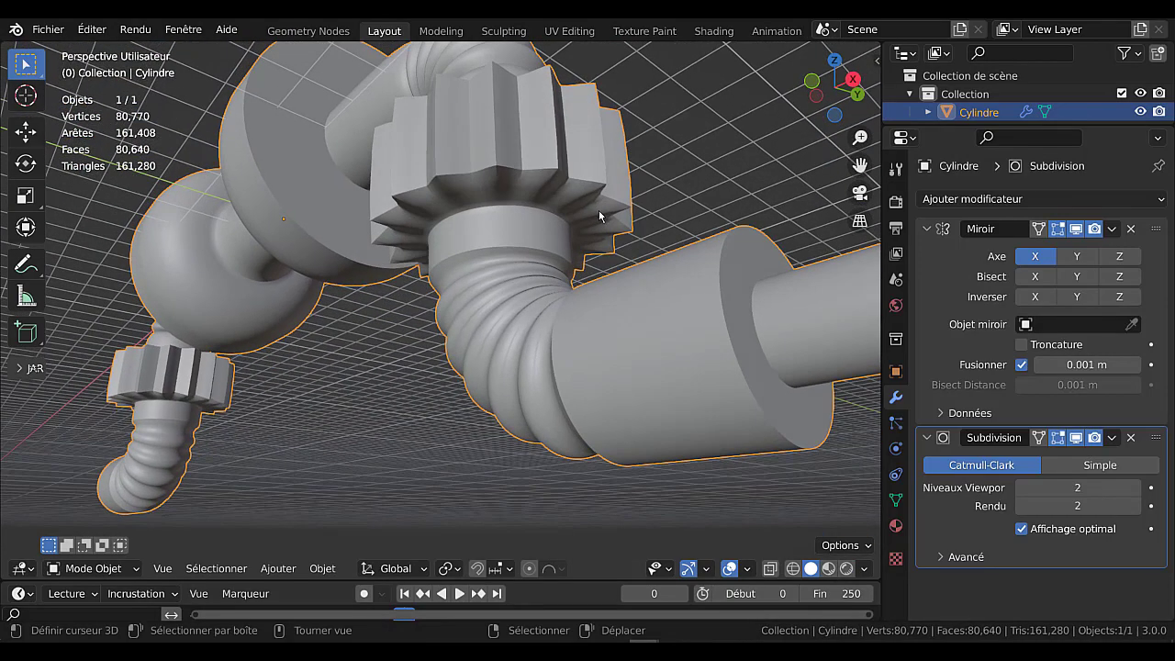
pyautogui.press('Tab')
pyautogui.press('x')
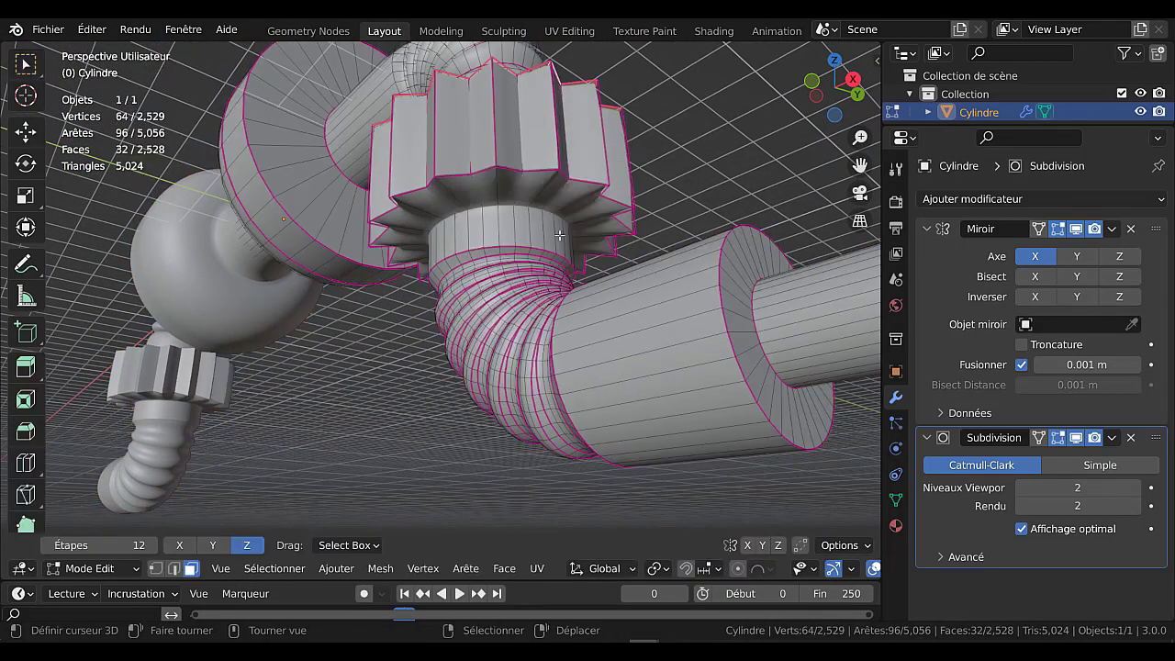
pyautogui.press('s')
pyautogui.click(722, 195)
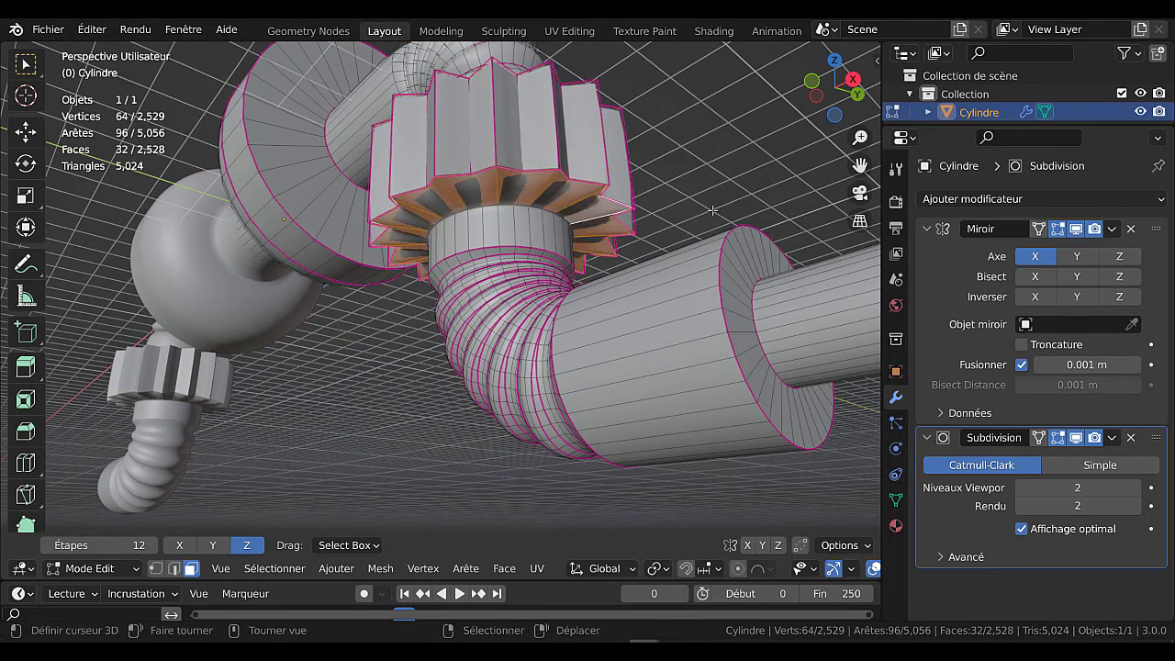
pyautogui.press('s')
pyautogui.press('z')
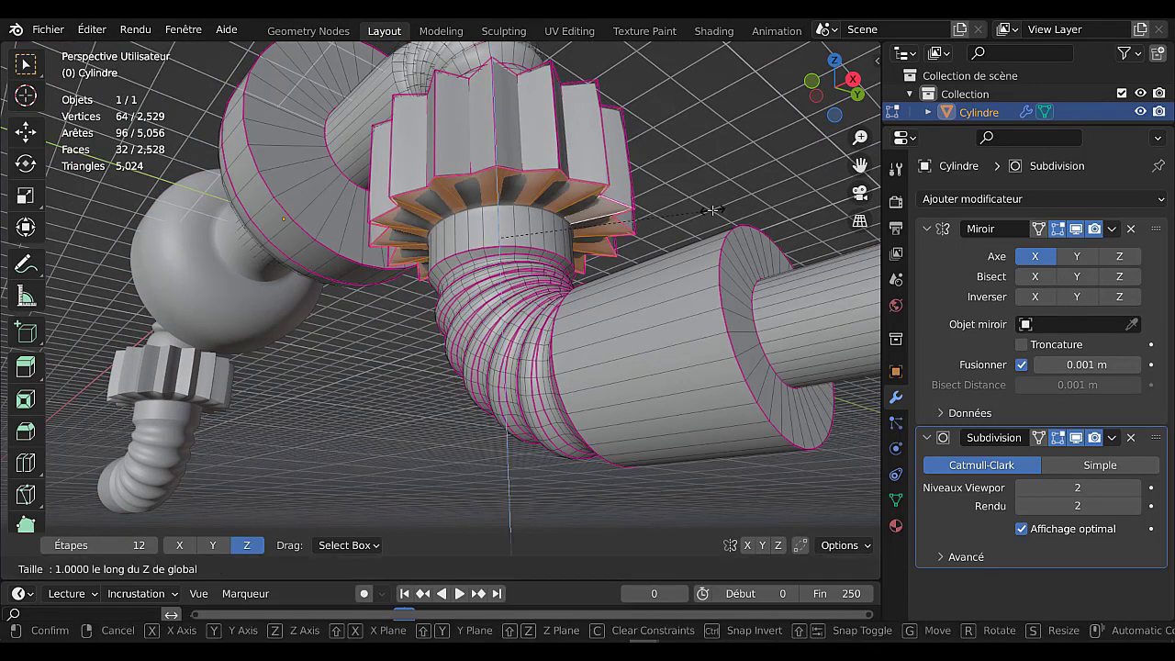
pyautogui.click(714, 210)
pyautogui.press('Tab')
pyautogui.moveTo(698, 219); pyautogui.dragTo(710, 343, button='middle')
pyautogui.press('Tab')
# Select an edge loop around the gear collar in edge mode.
pyautogui.scroll(3, 681, 337)
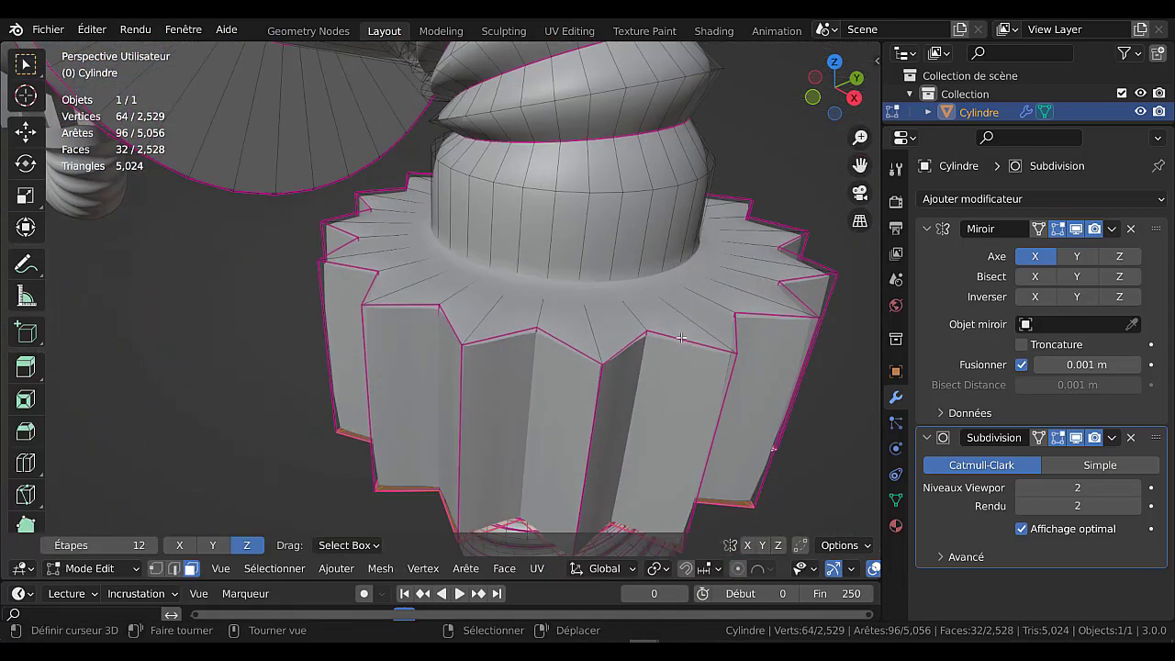
pyautogui.keyDown('alt'); pyautogui.click(685, 341); pyautogui.keyUp('alt')
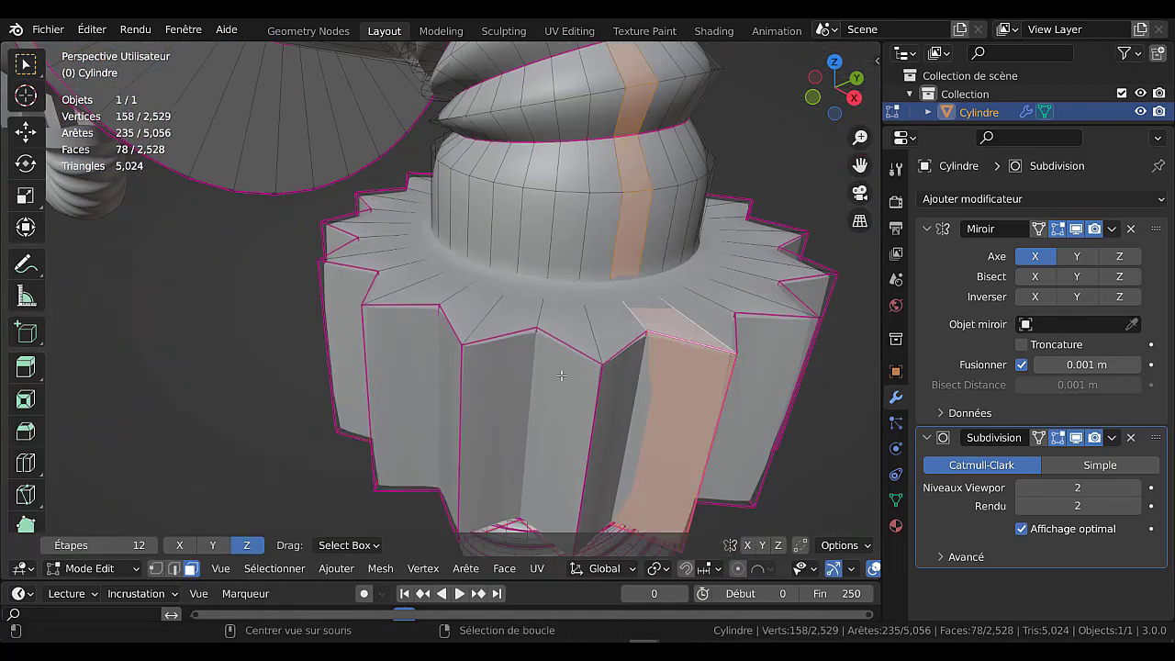
pyautogui.click(174, 569)
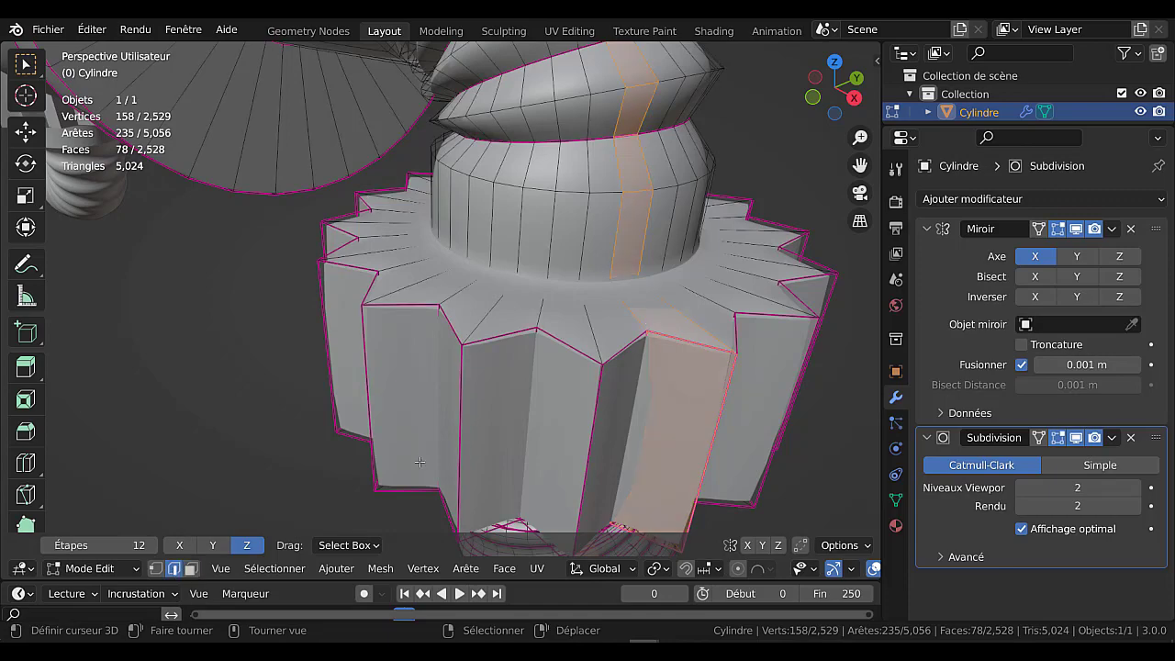
pyautogui.keyDown('alt'); pyautogui.click(623, 352); pyautogui.keyUp('alt')
pyautogui.scroll(-4, 625, 353)
pyautogui.scroll(-1, 630, 341)
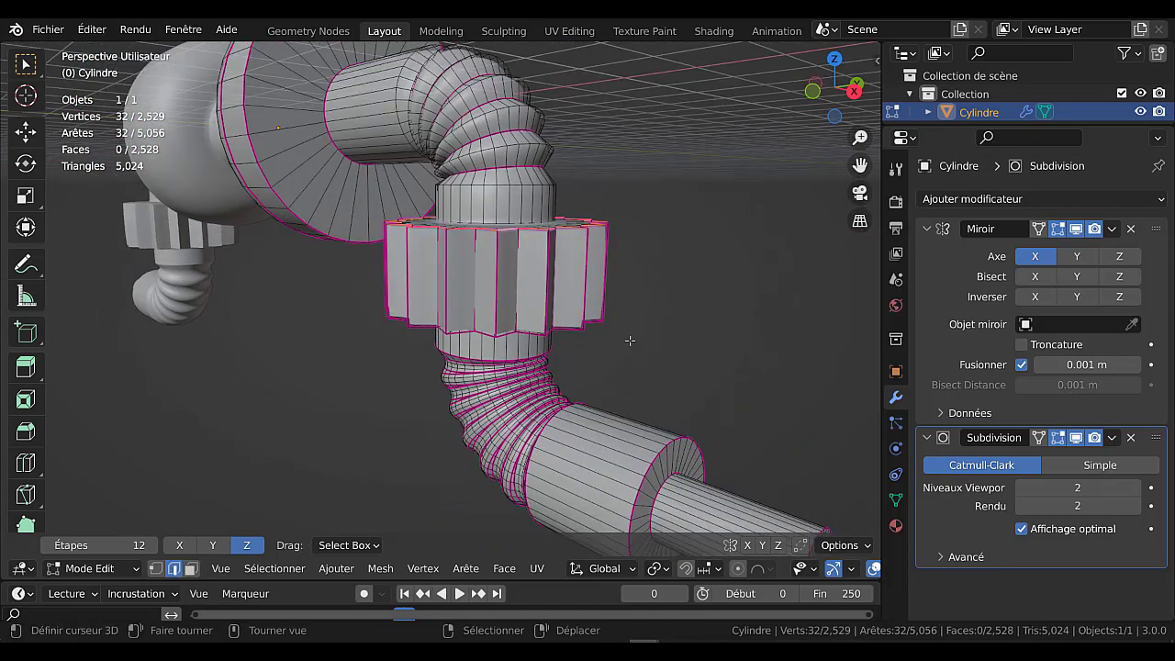
# Bevel the gear's top and bottom edge loops with 3 segments, about 0.426 m wide.
pyautogui.keyDown('alt'); pyautogui.keyDown('shift'); pyautogui.click(572, 333); pyautogui.keyUp('shift'); pyautogui.keyUp('alt')
pyautogui.moveTo(704, 315); pyautogui.dragTo(696, 354, button='middle')
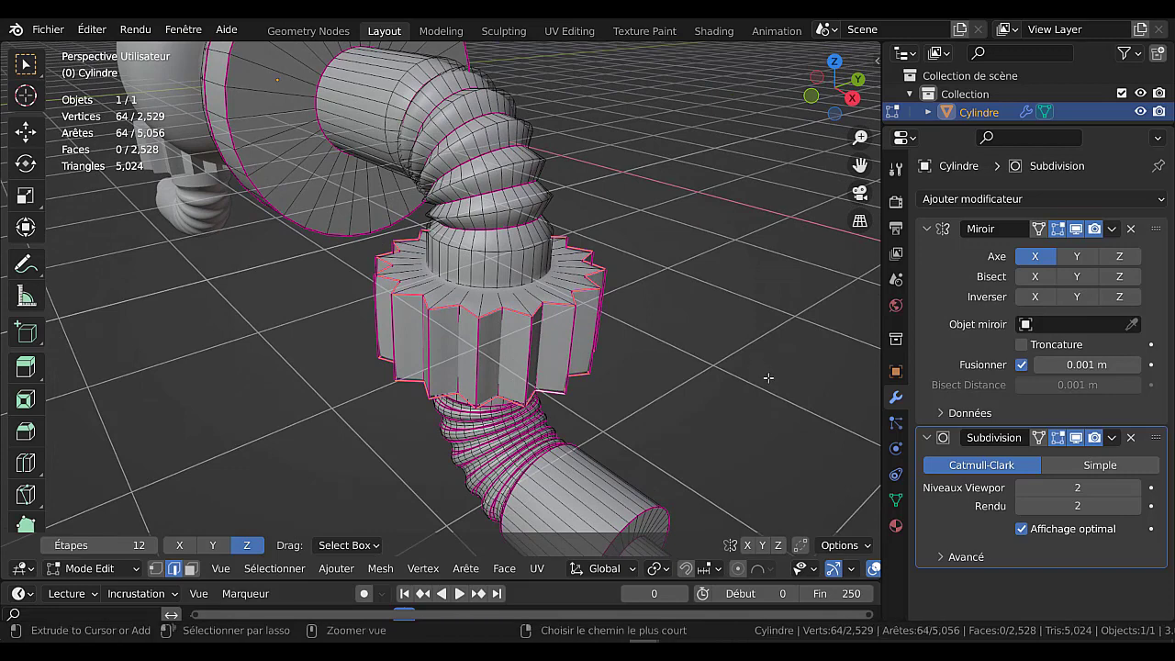
pyautogui.hotkey('ctrl', 'b')
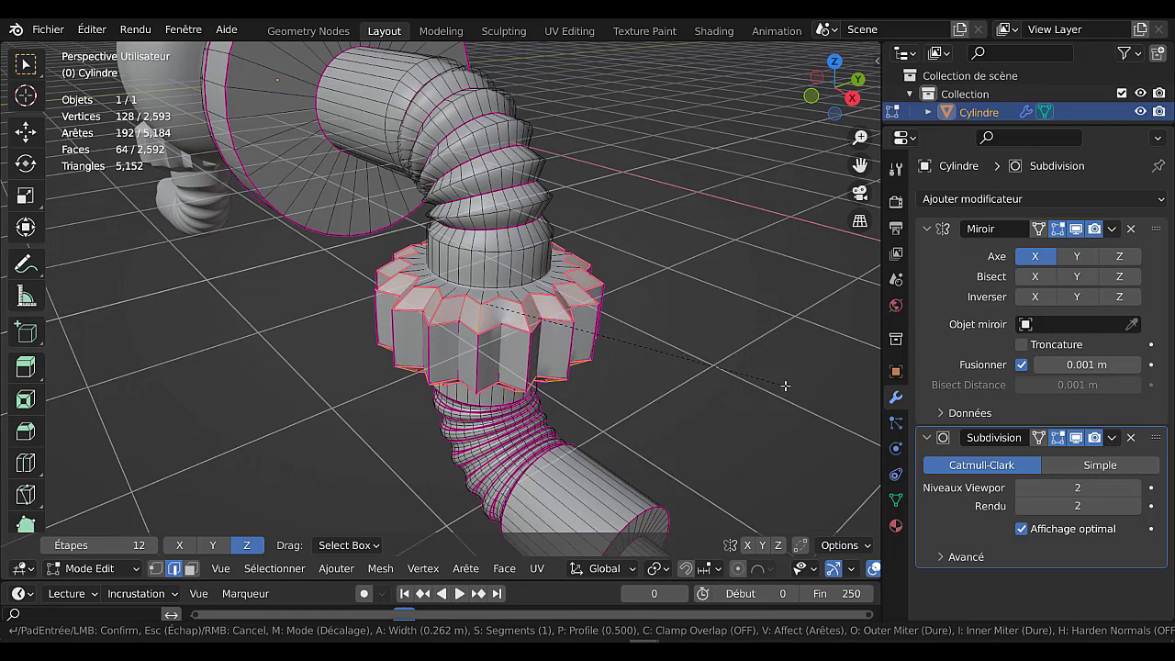
pyautogui.scroll(2, 785, 385)
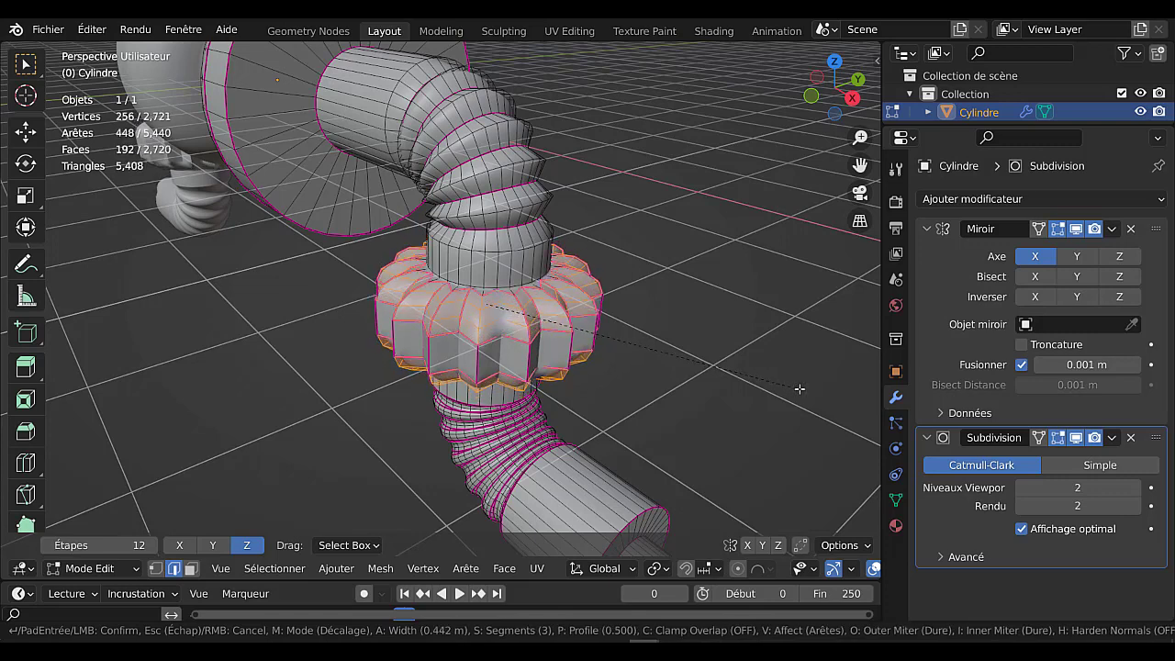
pyautogui.click(795, 387)
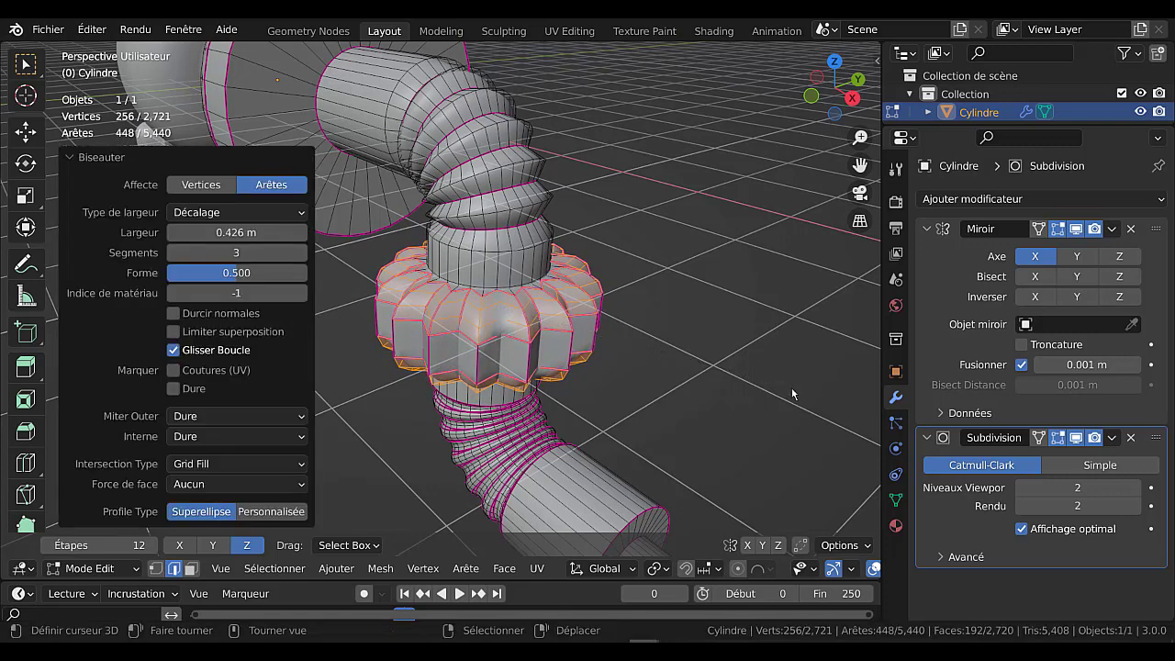
pyautogui.press('Tab')
pyautogui.moveTo(472, 399)
pyautogui.mouseDown(button='middle')
pyautogui.moveTo(557, 341)
pyautogui.moveTo(638, 339)
pyautogui.mouseUp(button='middle')
pyautogui.scroll(2, 748, 344)
pyautogui.press('Tab')
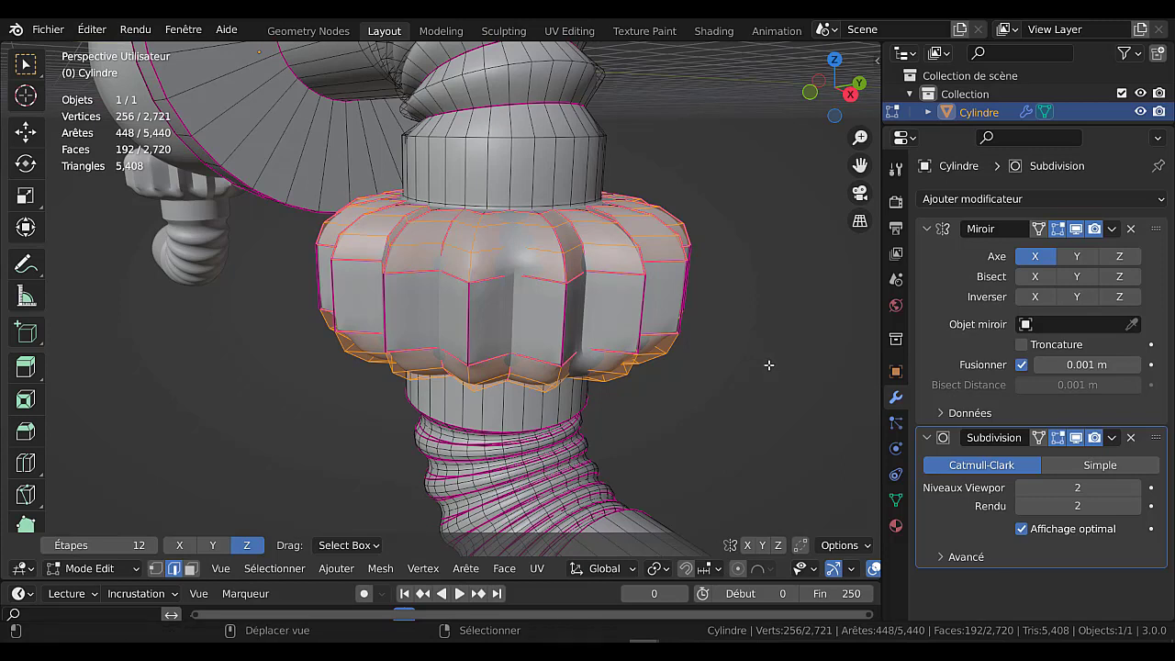
# Crease the selected gear-collar edges at full 1.000 strength and preview the smoothed gear.
pyautogui.hotkey('shift', 'e')
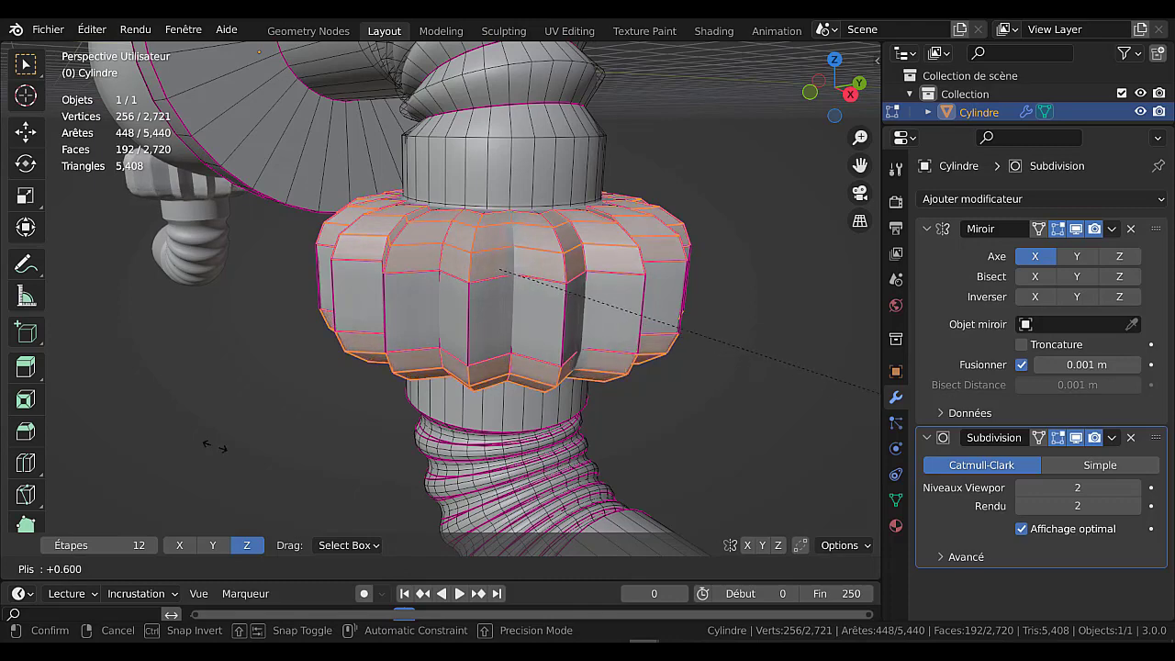
pyautogui.click(443, 518)
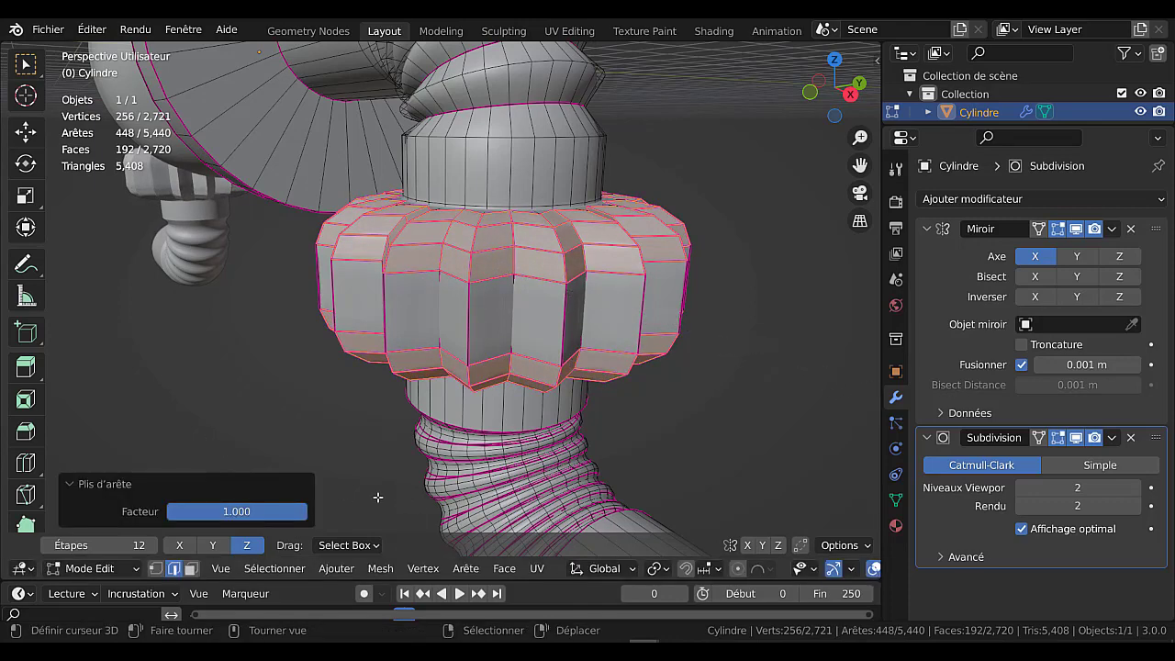
pyautogui.press('Tab')
# Orbit and zoom to frame the whole pipe assembly, then enter Edit Mode.
pyautogui.moveTo(385, 448)
pyautogui.mouseDown(button='middle')
pyautogui.moveTo(372, 393)
pyautogui.moveTo(393, 377)
pyautogui.mouseUp(button='middle')
pyautogui.scroll(4, 393, 377)
pyautogui.scroll(-8, 283, 409)
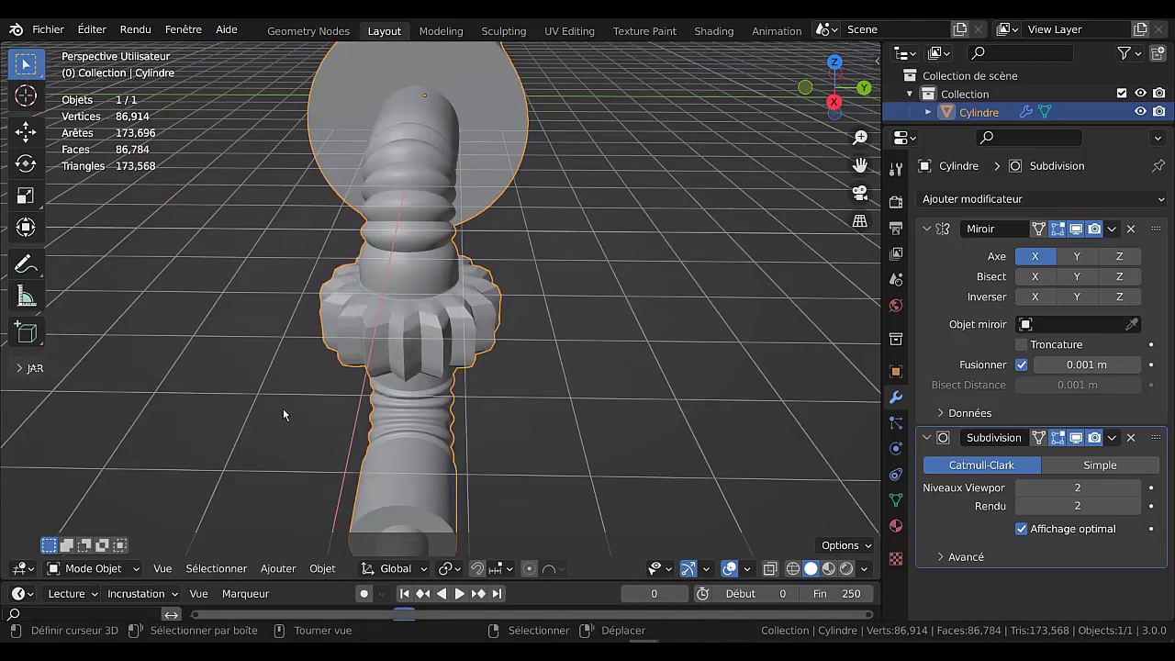
pyautogui.moveTo(282, 408)
pyautogui.mouseDown(button='middle')
pyautogui.moveTo(415, 430)
pyautogui.moveTo(588, 404)
pyautogui.moveTo(608, 386)
pyautogui.moveTo(529, 415)
pyautogui.moveTo(551, 409)
pyautogui.mouseUp(button='middle')
pyautogui.press('Tab')
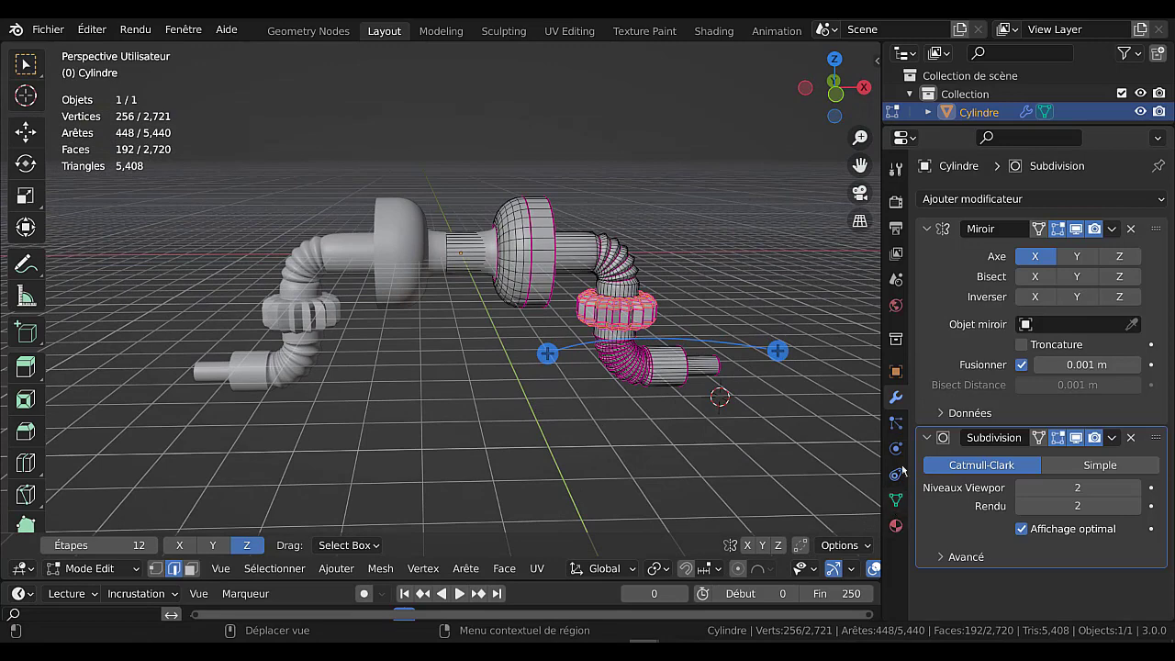
# Switch the render engine to Workbench in Render properties.
pyautogui.click(896, 201)
pyautogui.click(1075, 198)
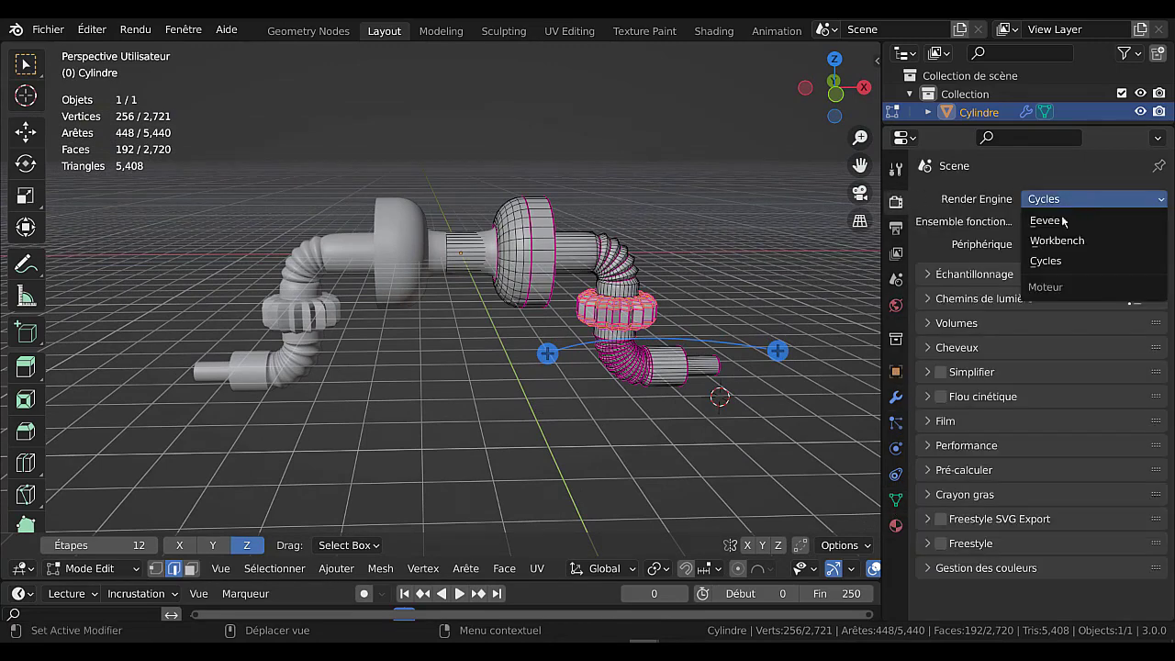
pyautogui.click(1067, 235)
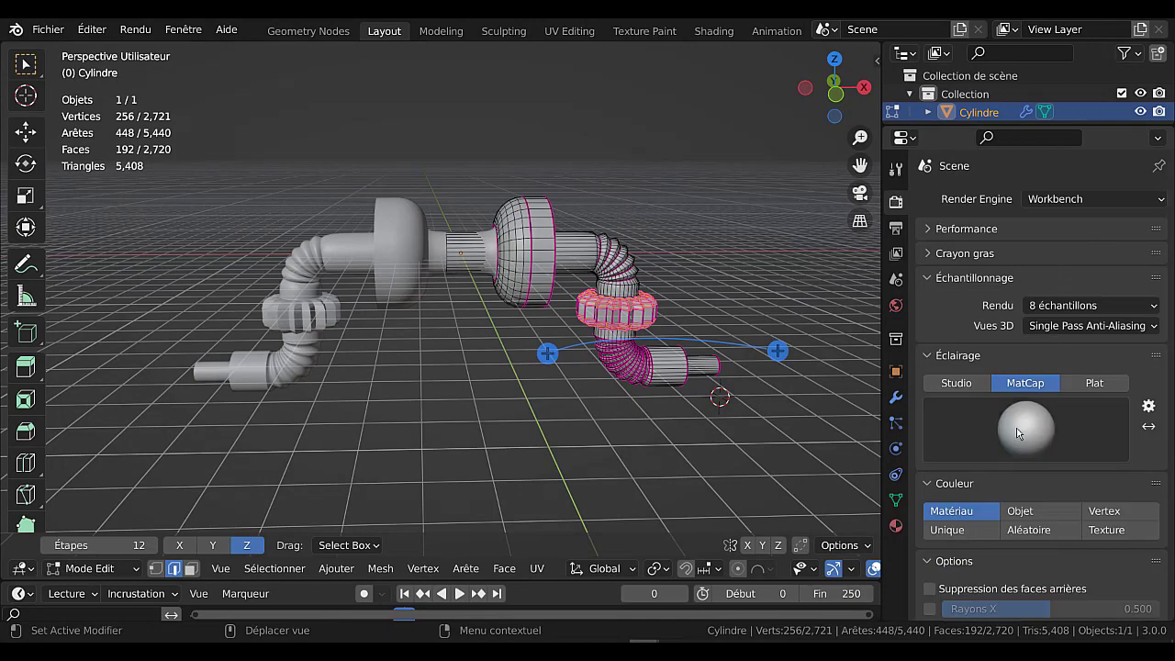
# Set Workbench lighting to MatCap using the dark metallic matcap.
pyautogui.click(956, 382)
pyautogui.click(1042, 450)
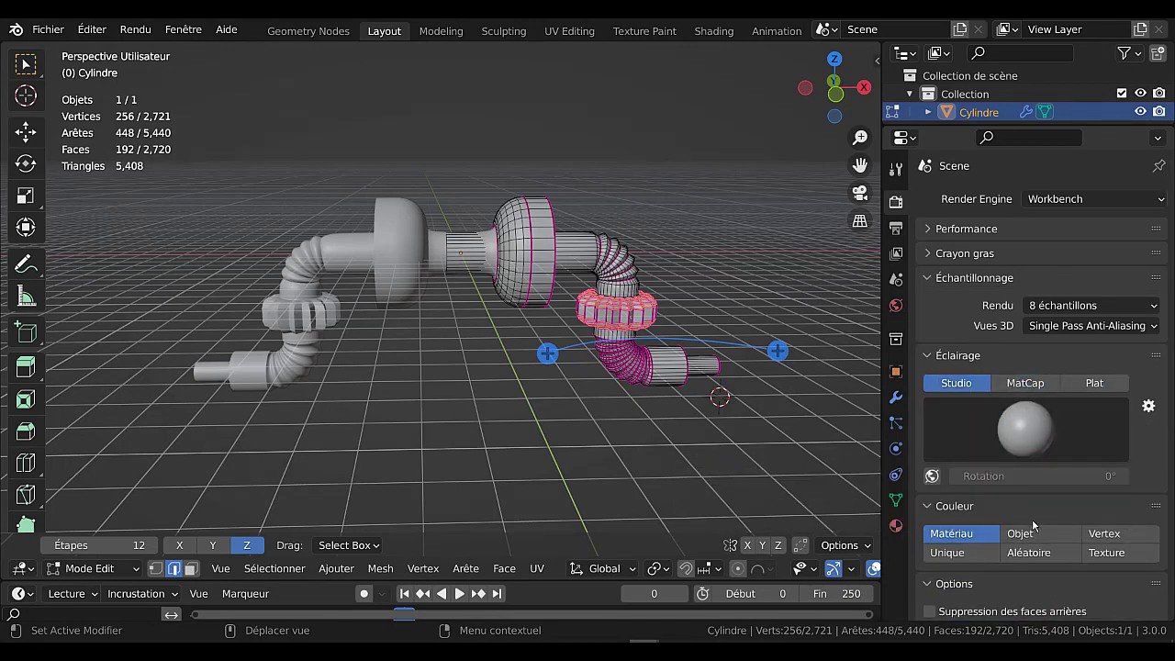
pyautogui.scroll(-3, 1030, 517)
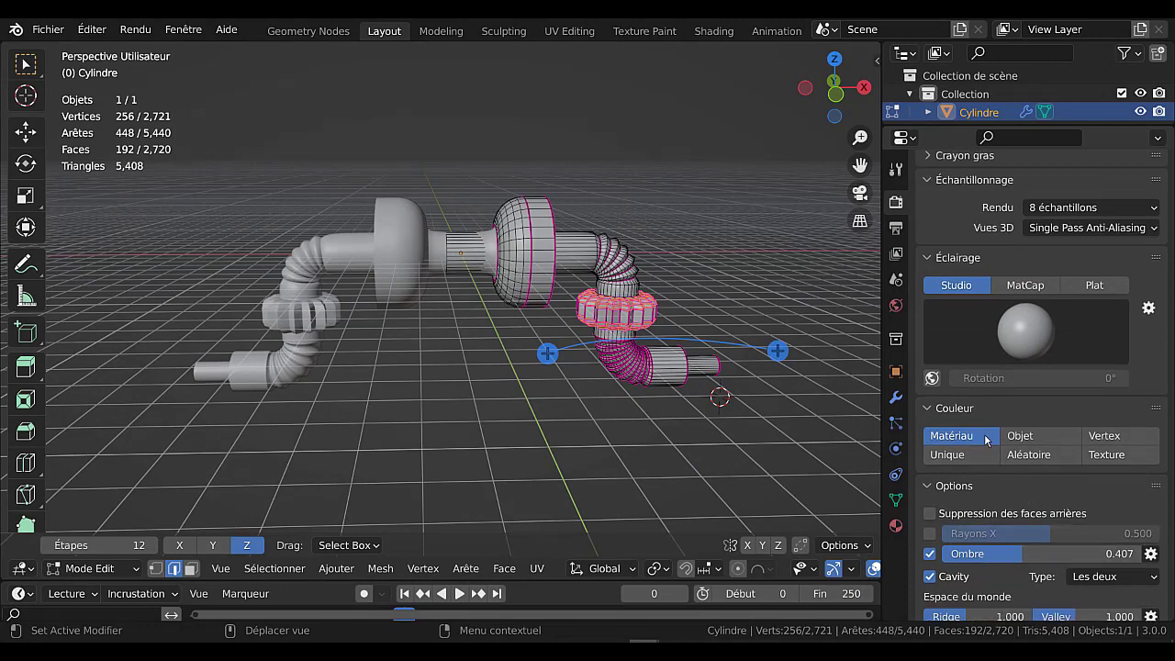
pyautogui.click(1025, 285)
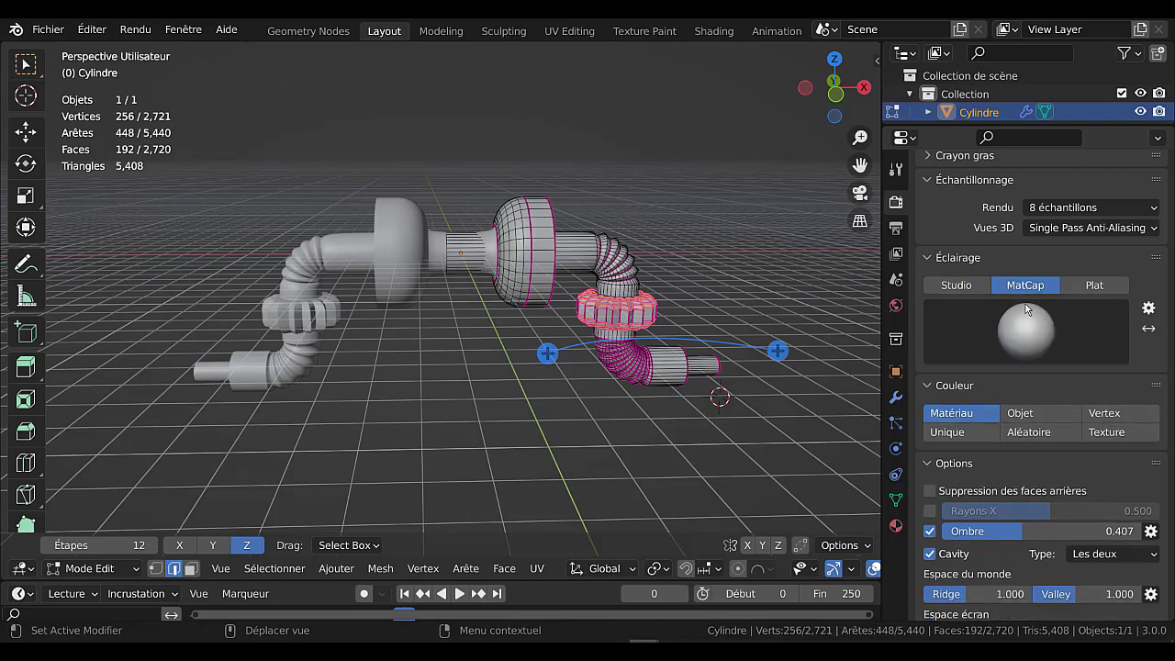
pyautogui.click(1030, 337)
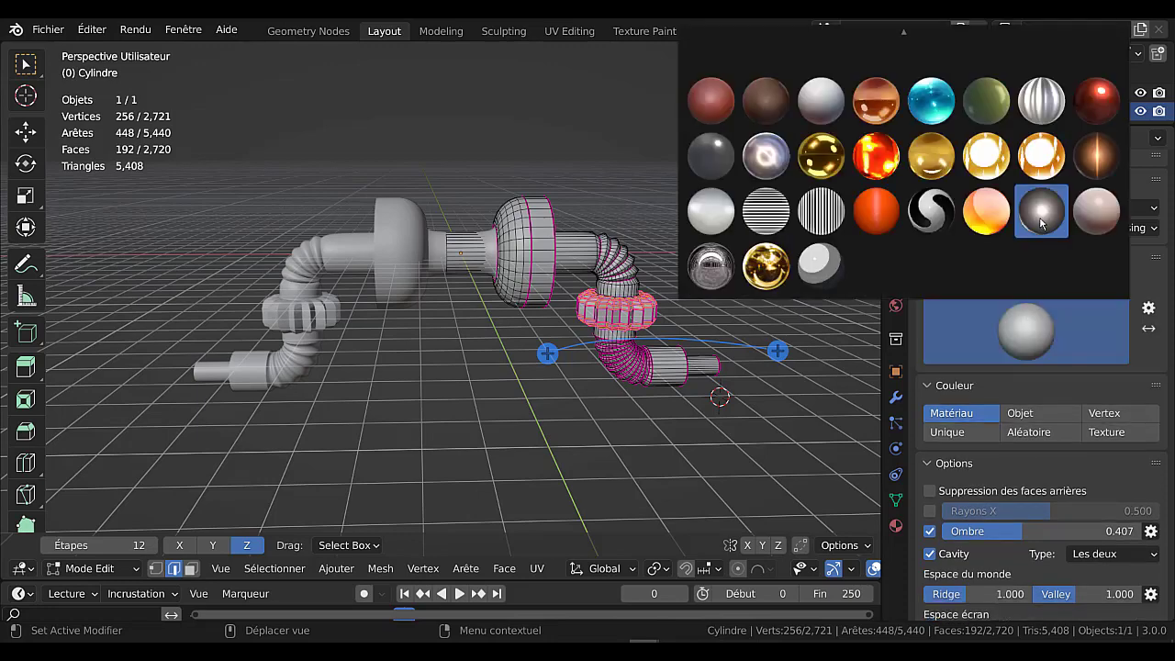
pyautogui.click(1040, 218)
pyautogui.click(1029, 335)
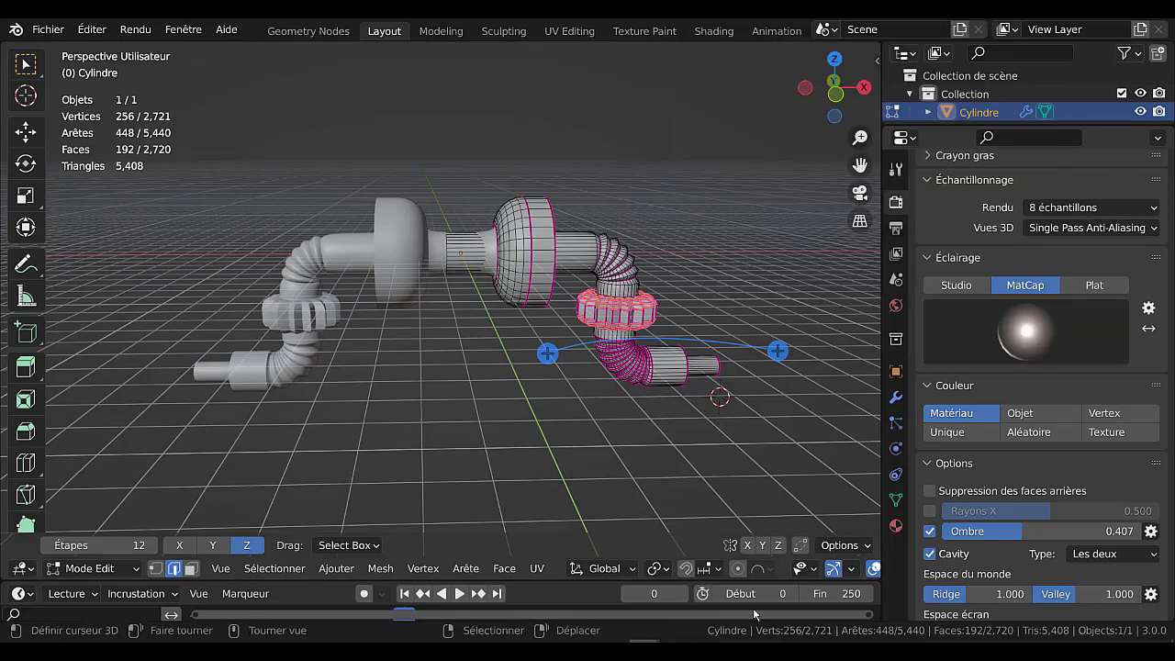
pyautogui.scroll(-3, 826, 569)
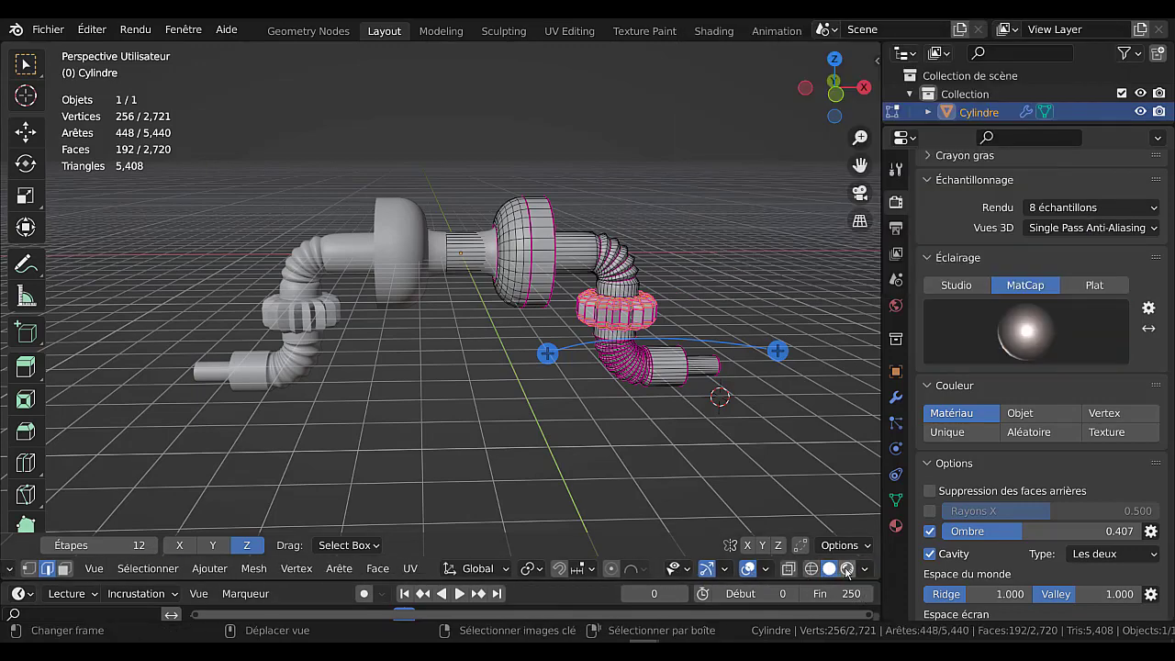
# Display the pipe in Rendered shading and return to Object Mode.
pyautogui.click(847, 571)
pyautogui.moveTo(596, 484); pyautogui.dragTo(688, 471, button='middle')
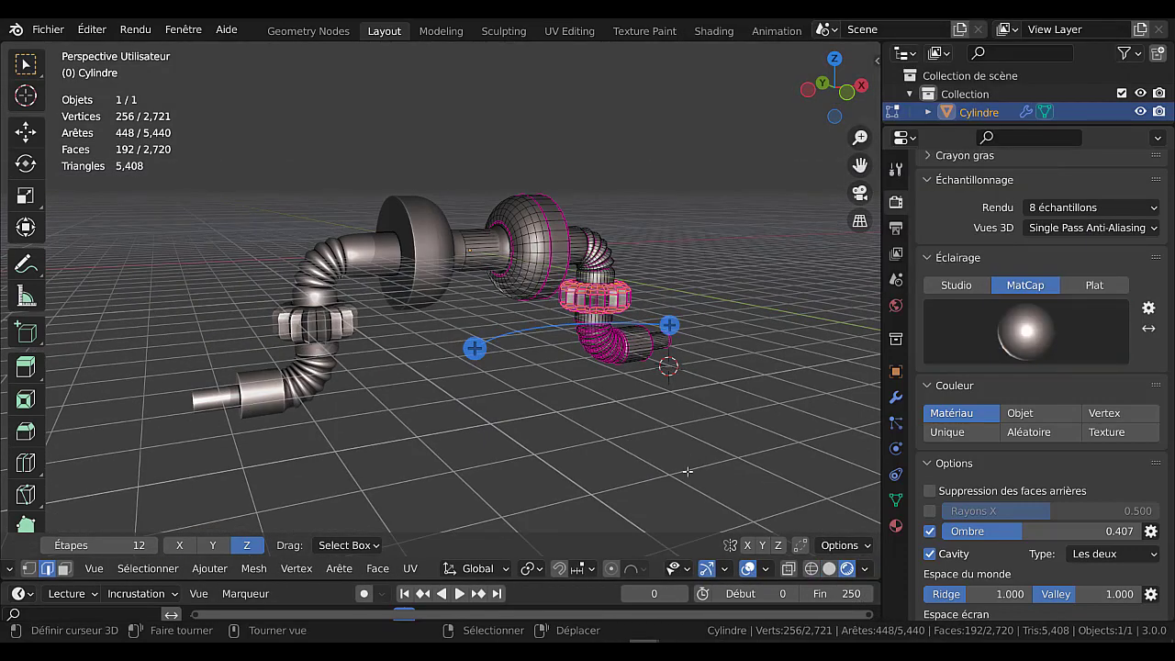
pyautogui.press('Tab')
# Orbit around the pipe, deselect it and widen the 3D viewport.
pyautogui.scroll(5, 649, 486)
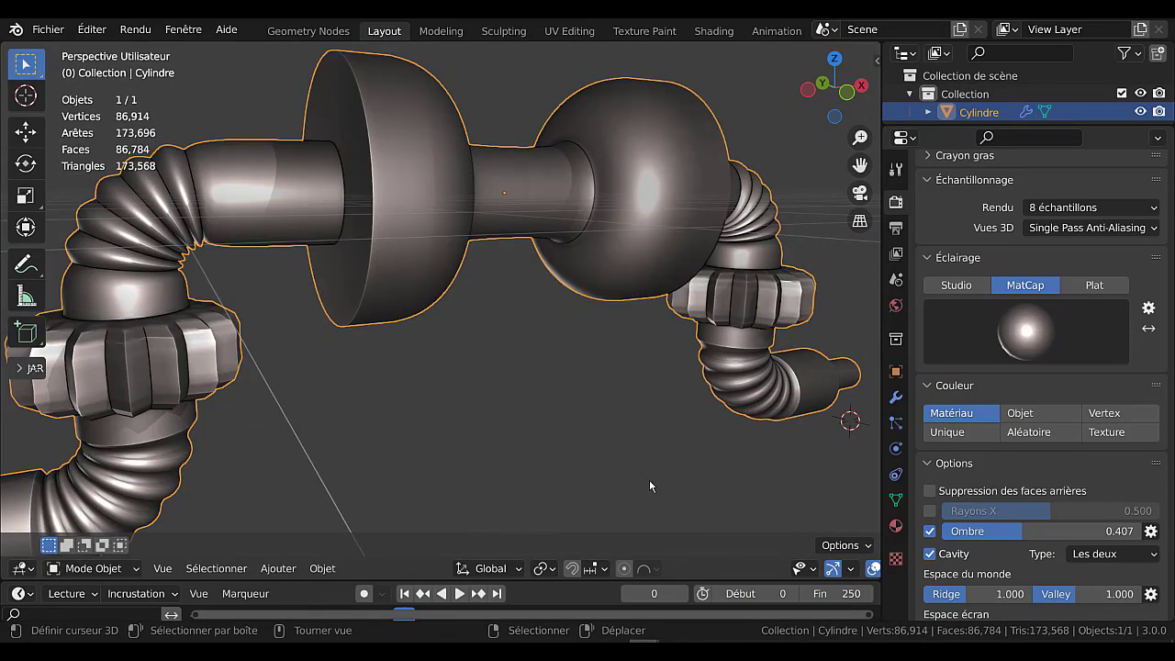
pyautogui.moveTo(649, 480)
pyautogui.mouseDown(button='middle')
pyautogui.moveTo(474, 468)
pyautogui.moveTo(606, 478)
pyautogui.mouseUp(button='middle')
pyautogui.scroll(-5, 606, 478)
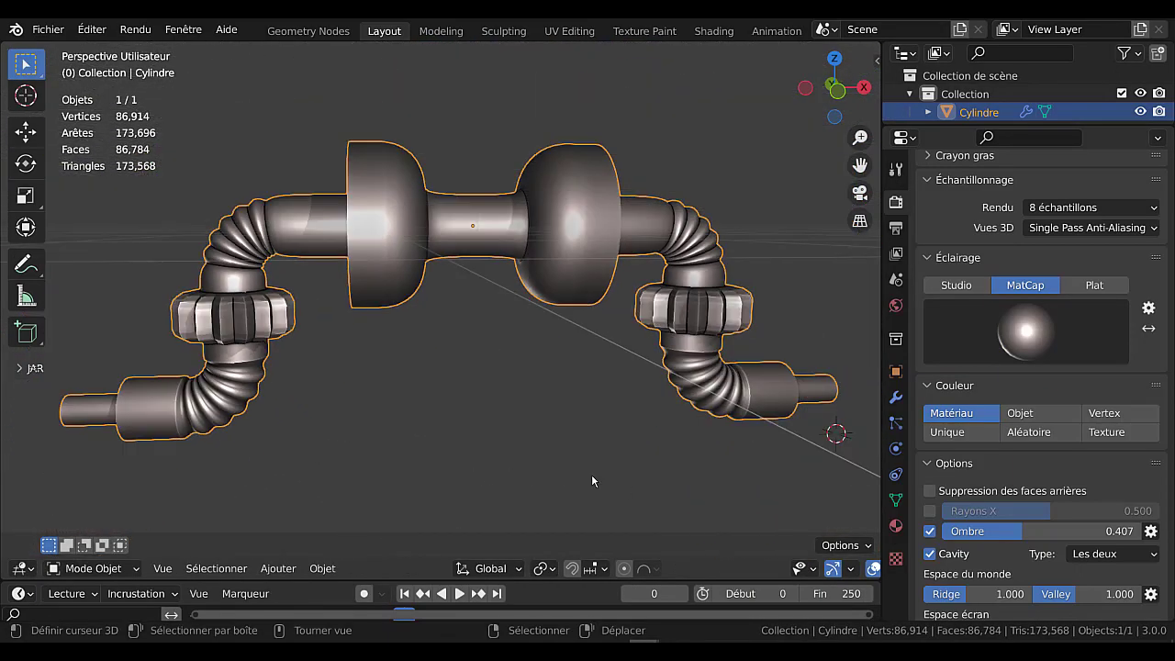
pyautogui.moveTo(548, 433); pyautogui.dragTo(606, 457, button='middle')
pyautogui.scroll(-1, 606, 457)
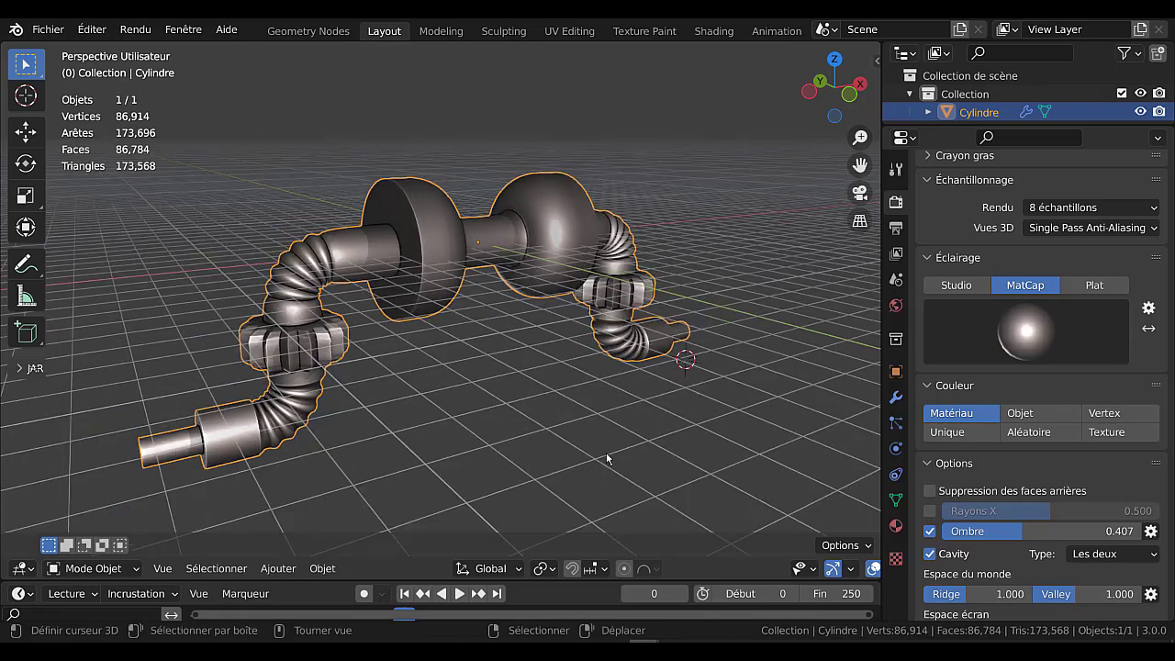
pyautogui.click(802, 394)
pyautogui.moveTo(882, 360); pyautogui.dragTo(978, 386)
pyautogui.moveTo(804, 437)
pyautogui.mouseDown(button='middle')
pyautogui.moveTo(703, 409)
pyautogui.moveTo(776, 444)
pyautogui.moveTo(739, 429)
pyautogui.mouseUp(button='middle')
# Select the flat disk's rim edge loop and bevel it (3 segments, about 0.822 m) into a domed flange.
pyautogui.press('Tab')
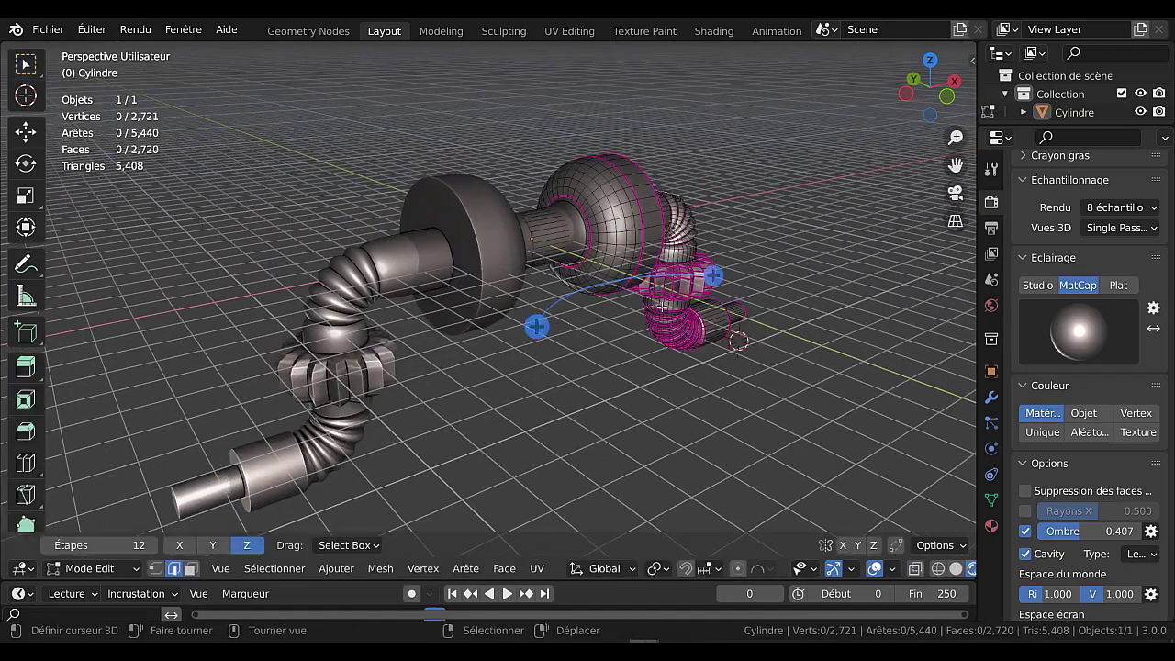
pyautogui.moveTo(769, 336); pyautogui.dragTo(614, 336, button='middle')
pyautogui.keyDown('alt'); pyautogui.click(528, 268); pyautogui.keyUp('alt')
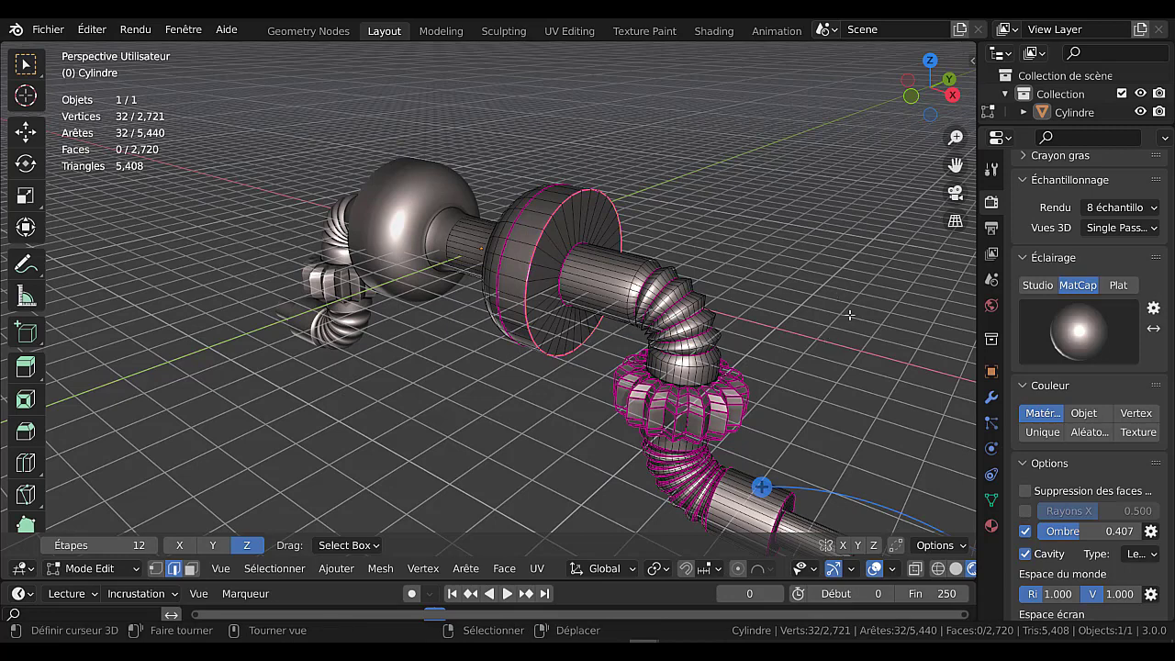
pyautogui.scroll(2, 851, 313)
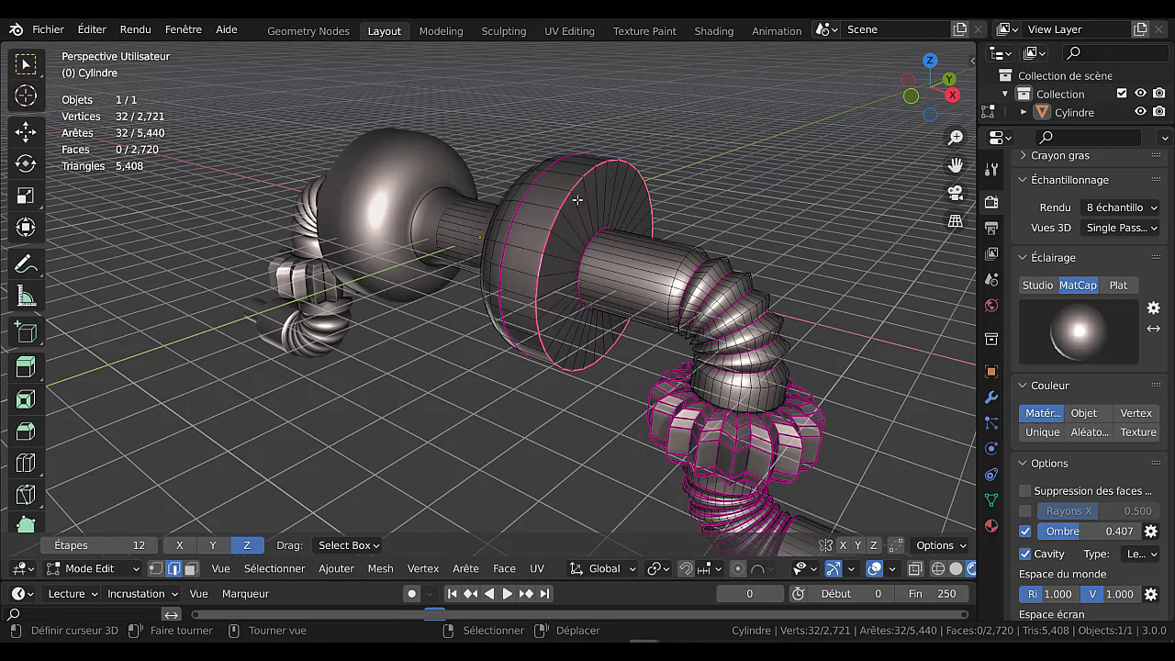
pyautogui.hotkey('ctrl', 'b')
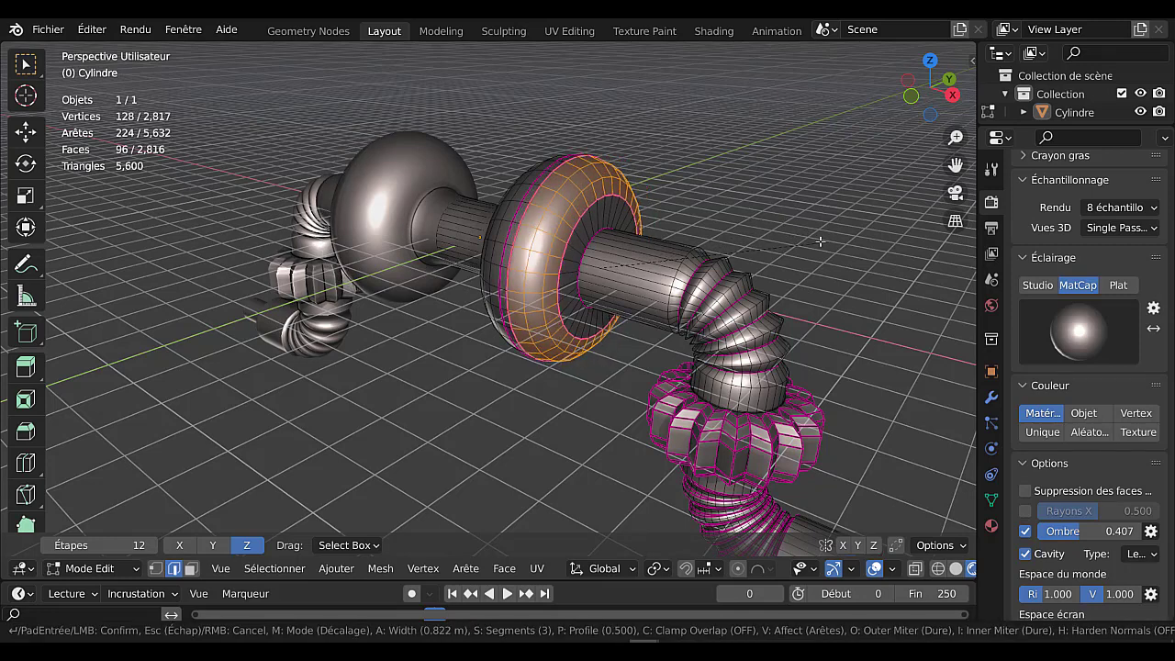
pyautogui.scroll(-1, 821, 241)
pyautogui.click(821, 241)
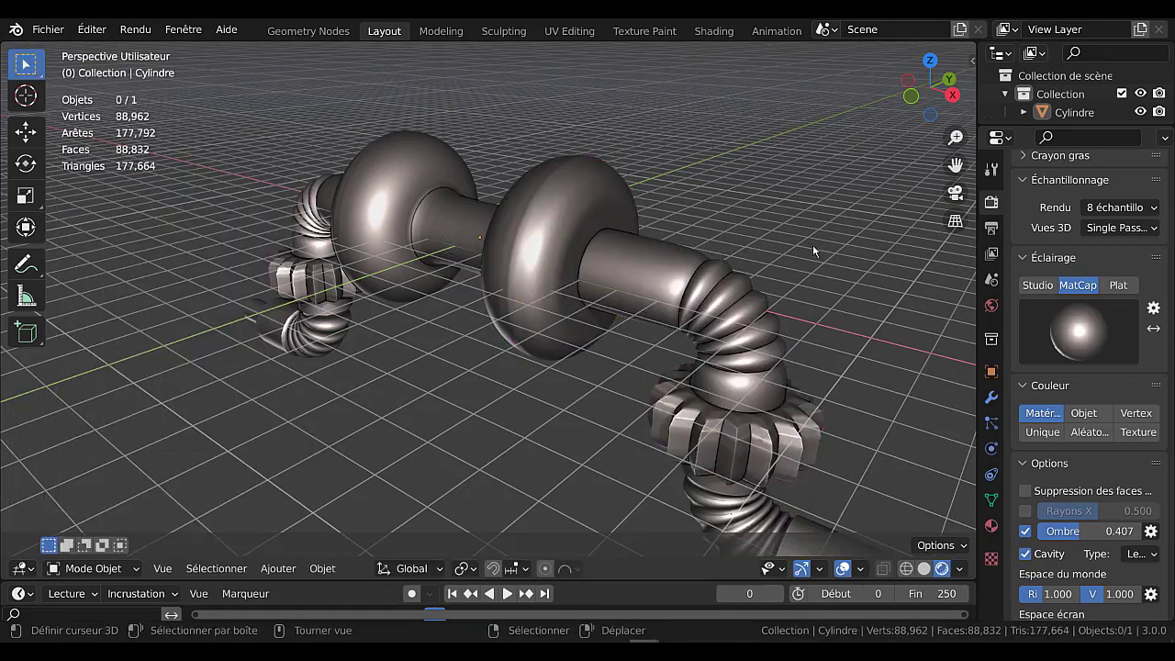
pyautogui.moveTo(651, 272)
pyautogui.mouseDown(button='middle')
pyautogui.moveTo(716, 239)
pyautogui.moveTo(708, 385)
pyautogui.moveTo(691, 361)
pyautogui.mouseUp(button='middle')
pyautogui.scroll(-2, 718, 239)
pyautogui.scroll(3, 542, 335)
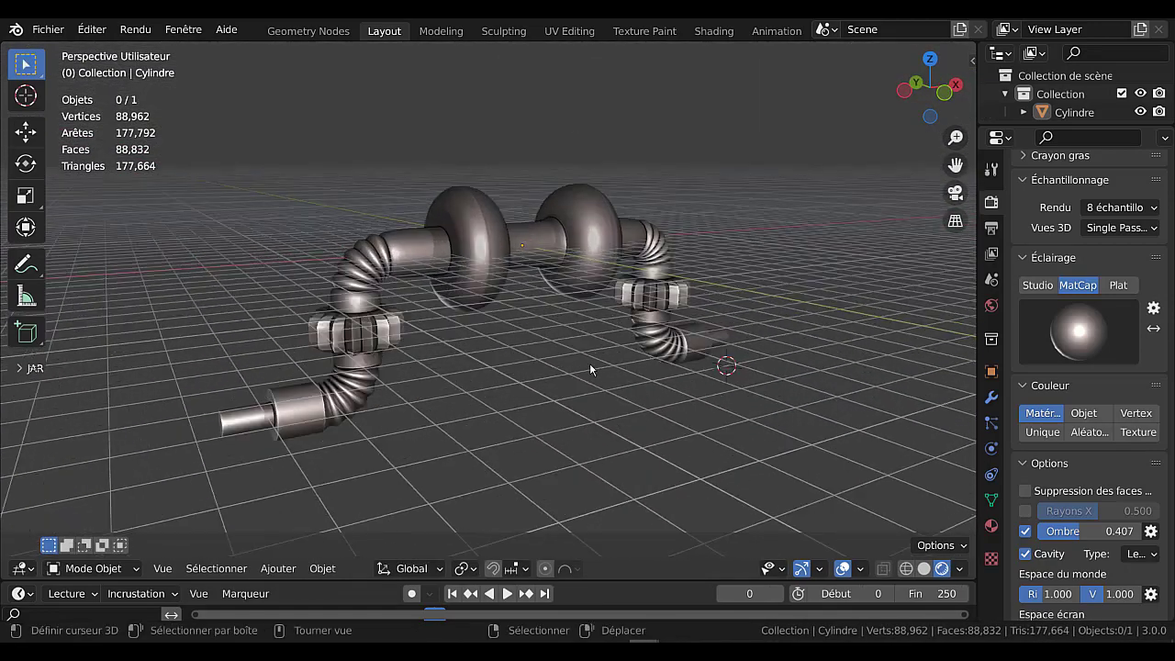
pyautogui.scroll(1, 541, 336)
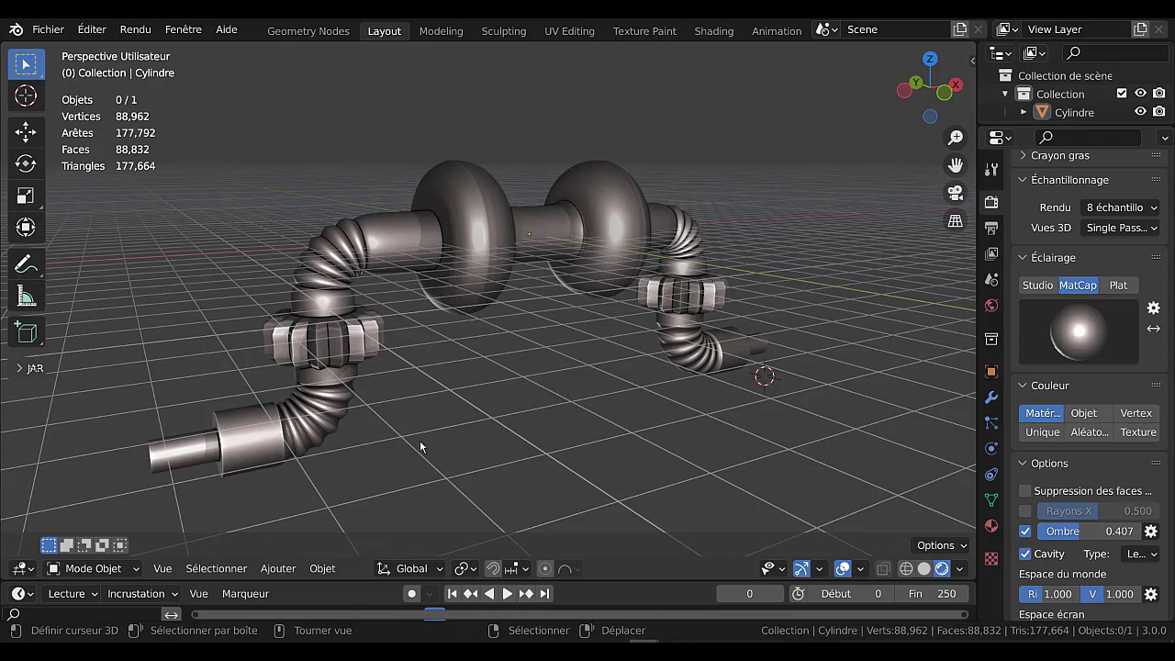
pyautogui.scroll(-2, 634, 395)
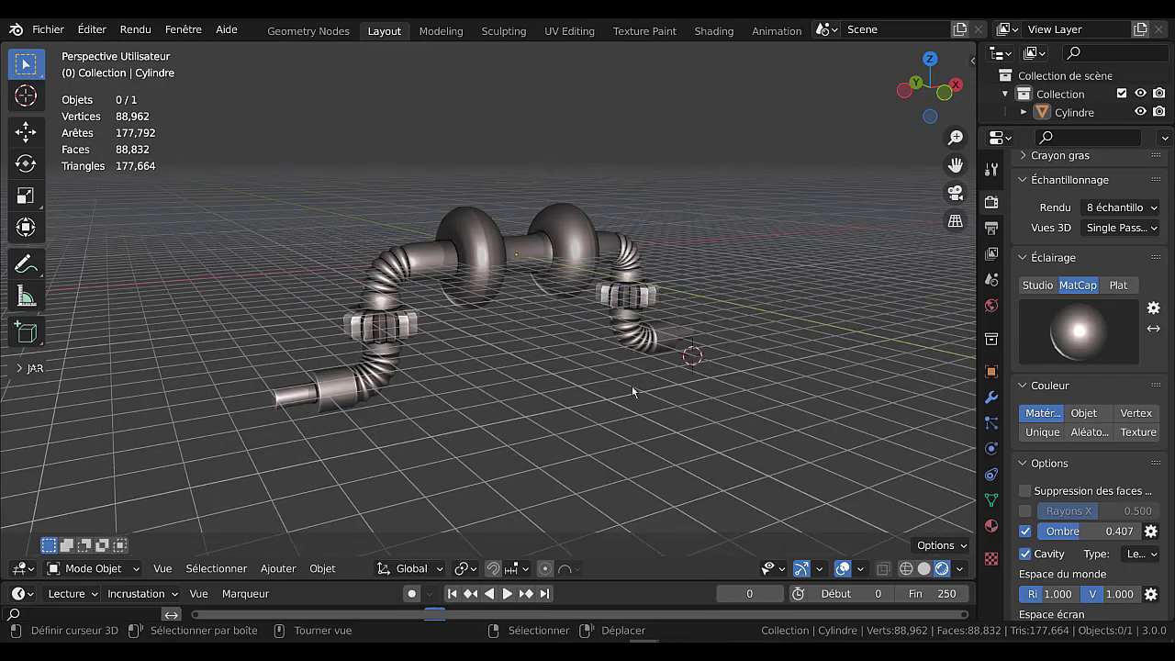
pyautogui.moveTo(632, 385); pyautogui.dragTo(605, 393, button='middle')
pyautogui.scroll(3, 553, 389)
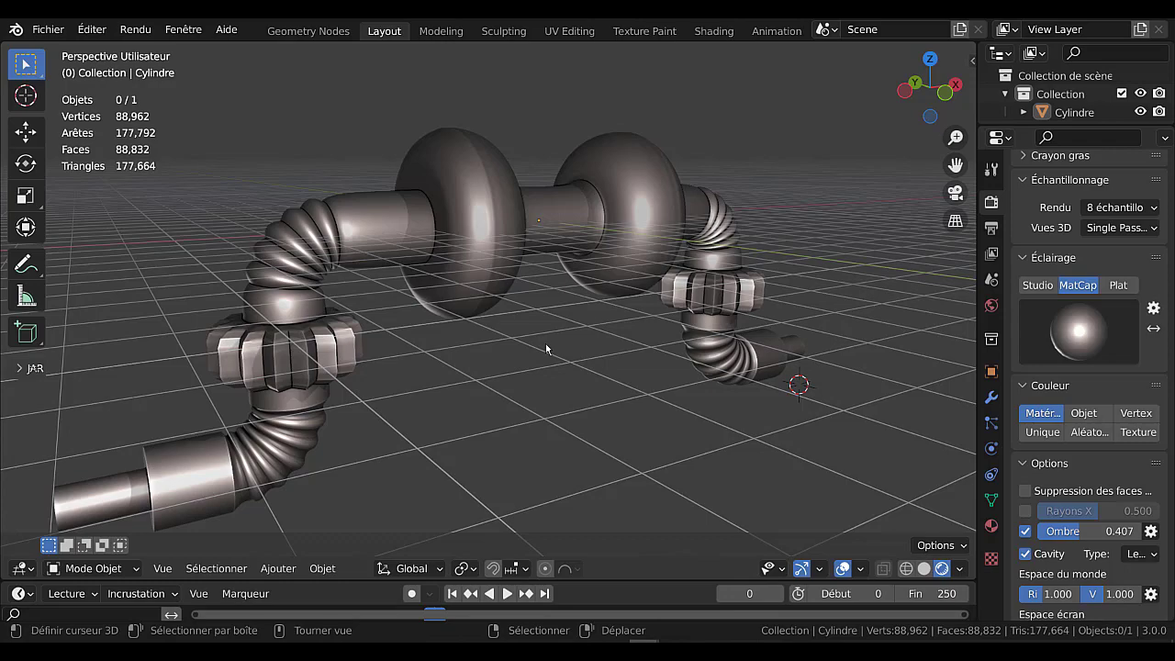
pyautogui.scroll(2, 574, 334)
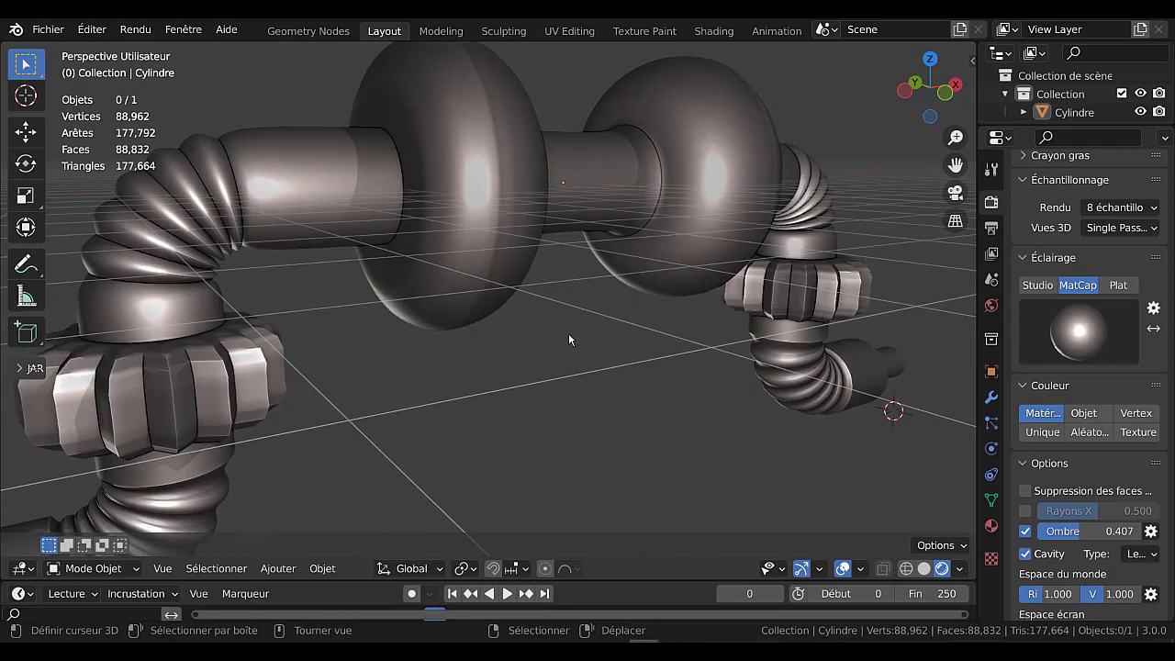
pyautogui.scroll(-2, 588, 370)
pyautogui.scroll(-3, 628, 371)
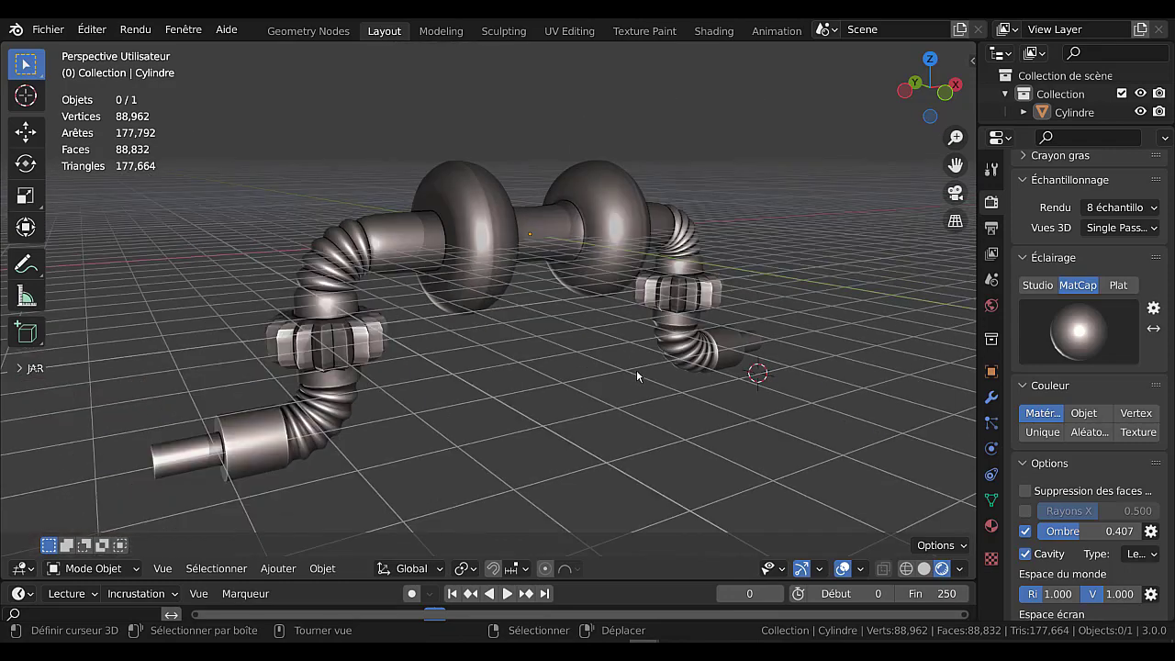
pyautogui.moveTo(595, 370)
pyautogui.mouseDown(button='middle')
pyautogui.moveTo(670, 374)
pyautogui.moveTo(584, 376)
pyautogui.moveTo(652, 412)
pyautogui.moveTo(559, 370)
pyautogui.moveTo(560, 355)
pyautogui.moveTo(442, 364)
pyautogui.moveTo(430, 386)
pyautogui.mouseUp(button='middle')
pyautogui.scroll(3, 597, 374)
pyautogui.scroll(-2, 642, 384)
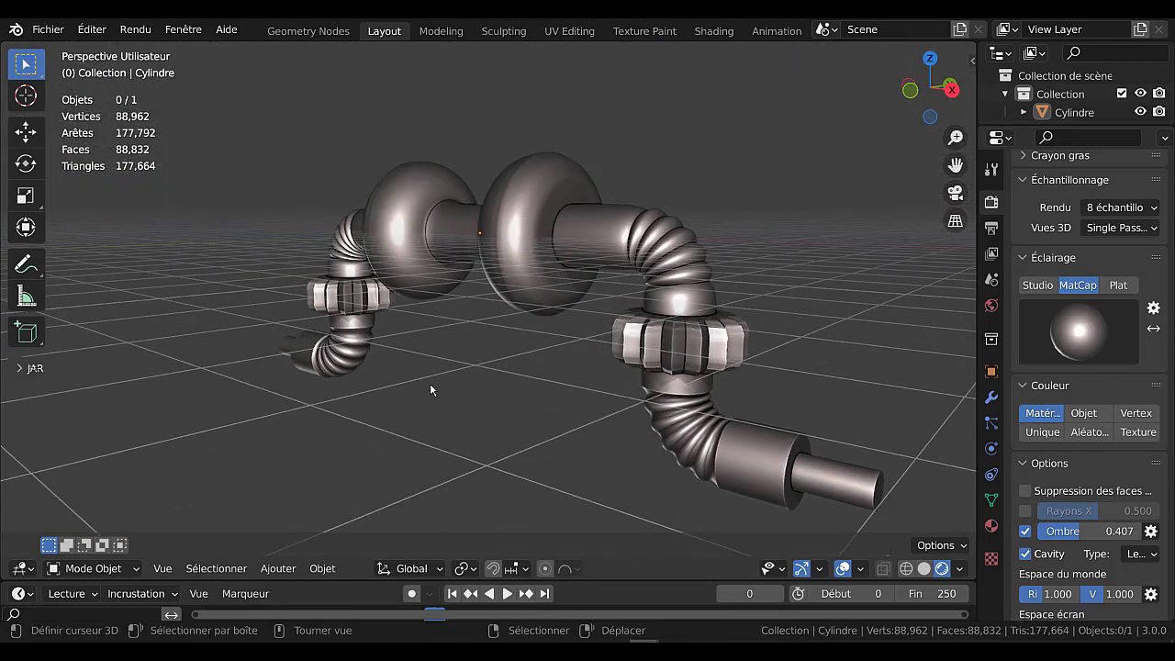
pyautogui.moveTo(572, 402); pyautogui.dragTo(695, 395, button='middle')
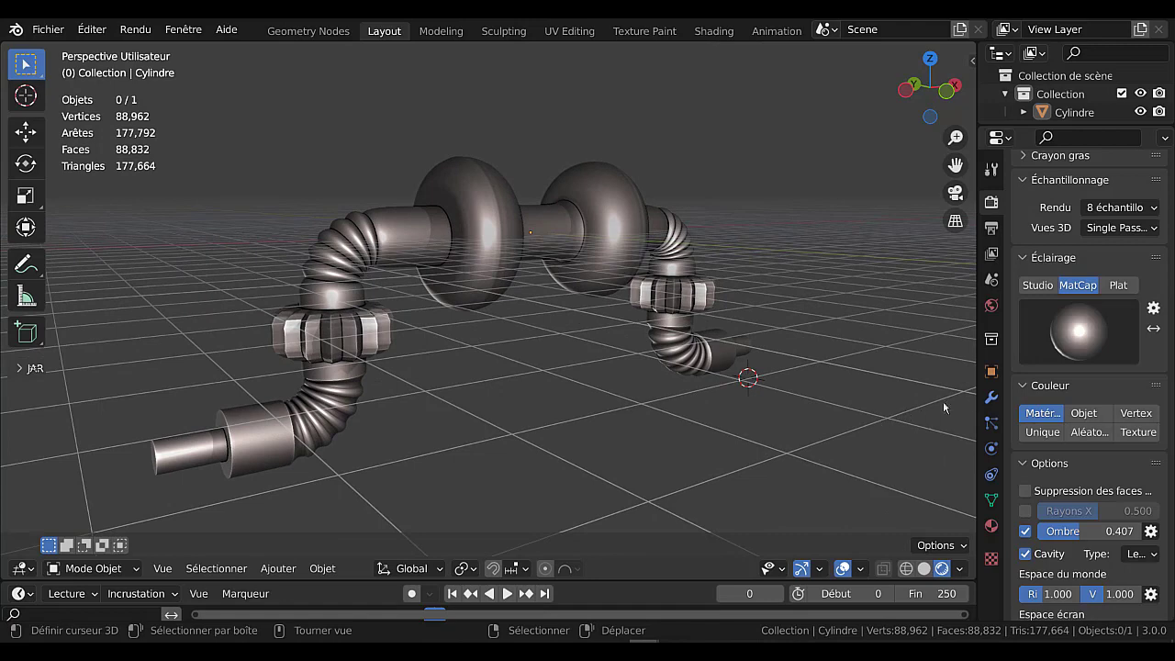
# Show the pipe's modifier stack and open the Ajouter modificateur (Add Modifier) list.
pyautogui.click(991, 397)
pyautogui.click(1080, 200)
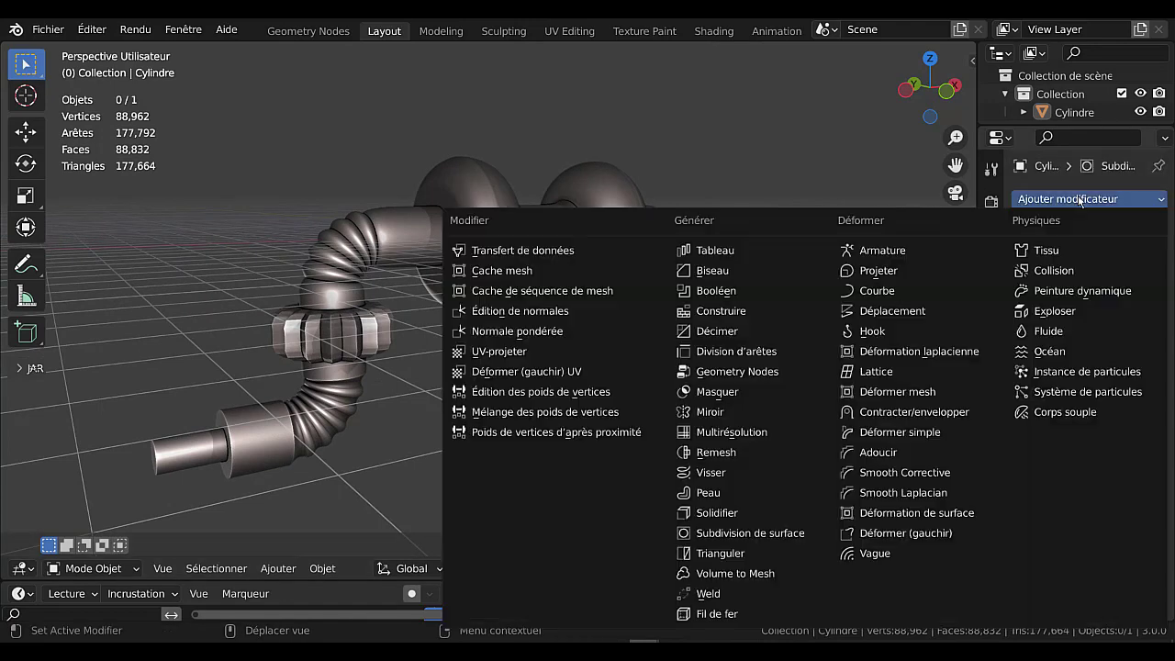